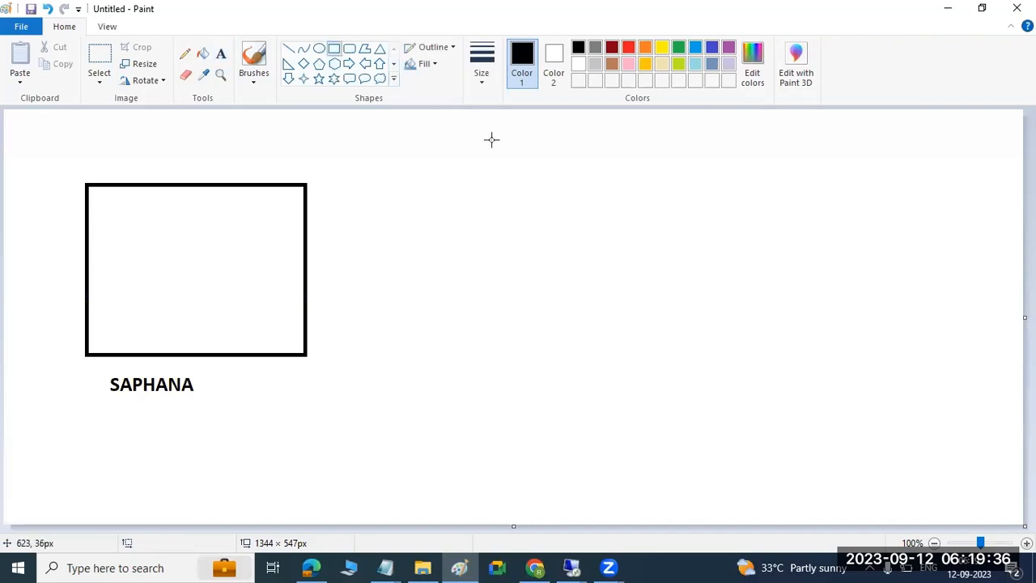
Draw a second box labelled SAPLINUX1 beside the SAPHANA box, then bring up the remote PuTTY session.
mouse_move(566, 173)
mouse_down()
mouse_move(594, 324)
mouse_move(689, 352)
mouse_move(785, 355)
mouse_up()
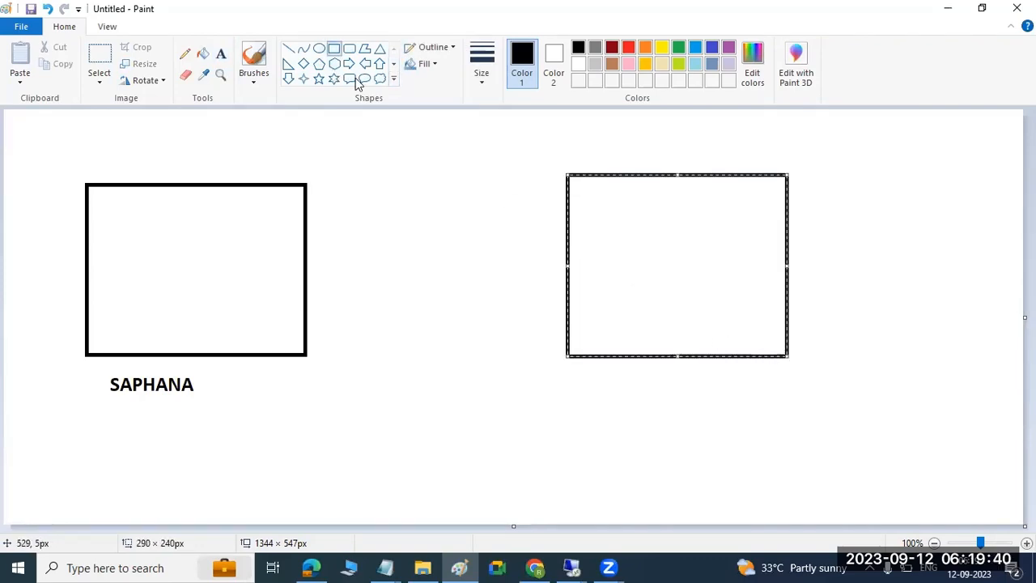
click(220, 53)
drag(603, 367, 819, 413)
text(SAPLINUX1)
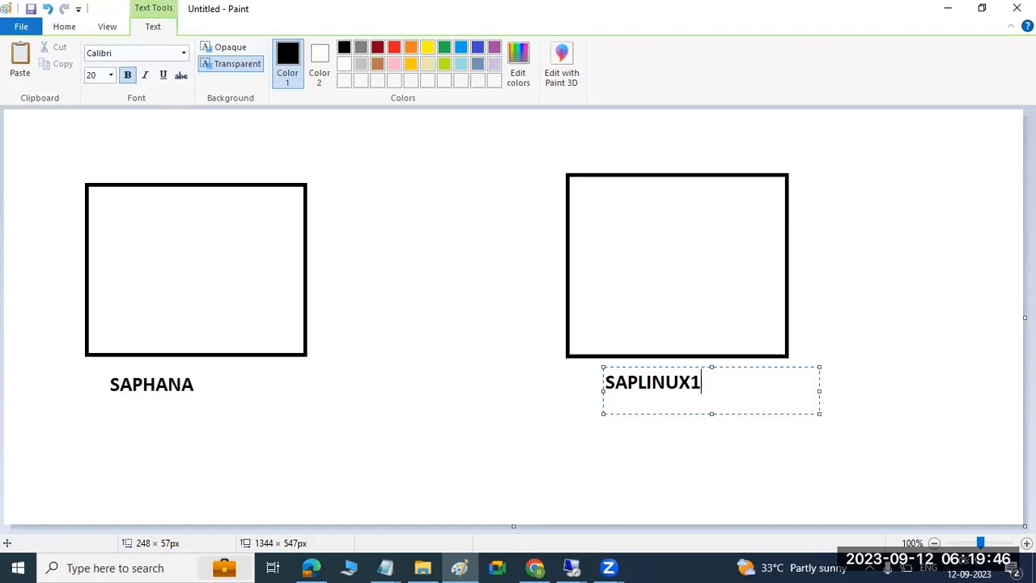
click(480, 416)
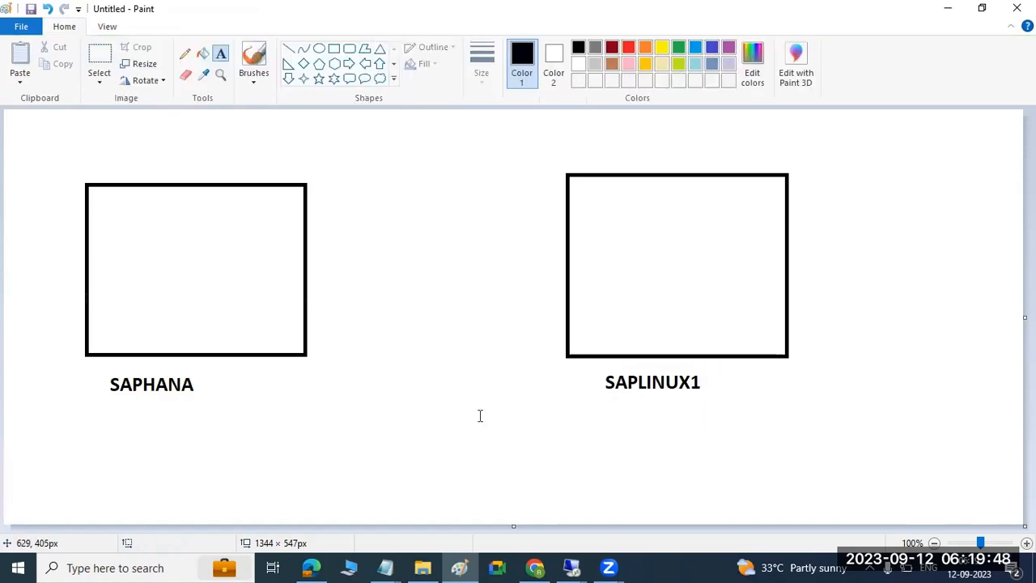
click(572, 567)
click(494, 498)
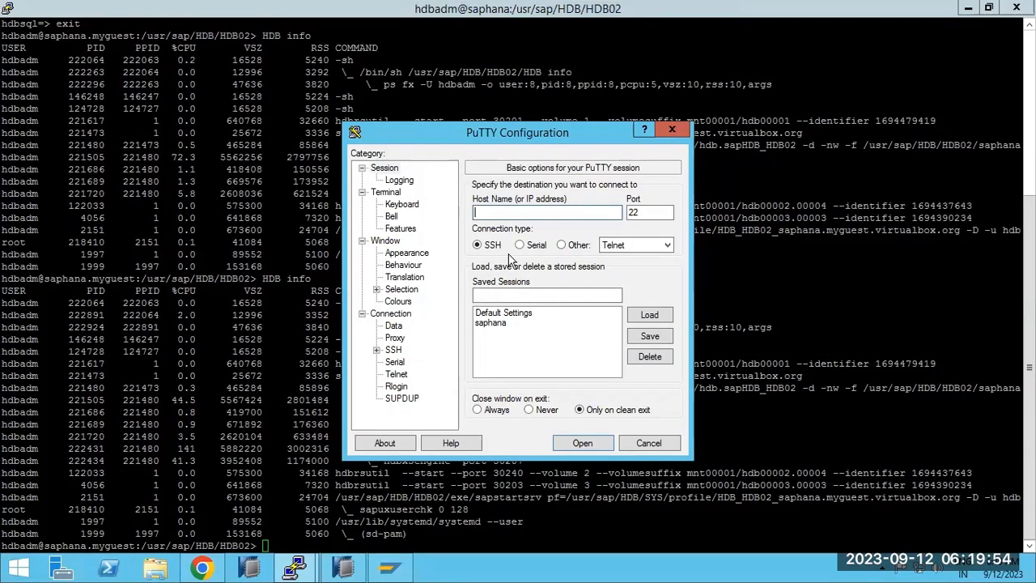
Connect to host saplinux1 in PuTTY and log in as root with the password.
text(ux1)
key(Return)
text(root)
key(Return)
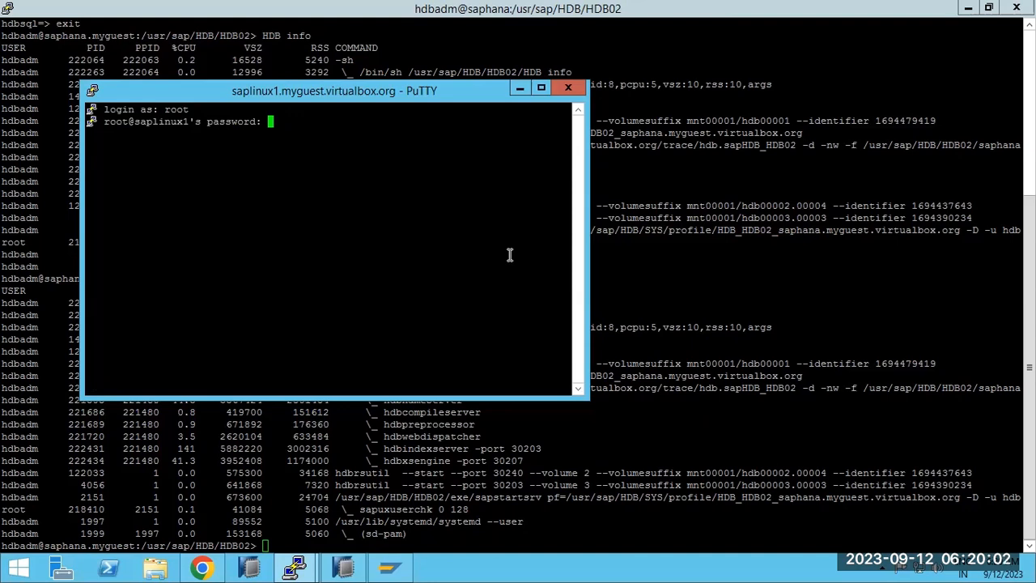
key(Return)
Maximize the saplinux1 terminal and check disk space with df -h.
click(539, 88)
text(df -h)
key(Return)
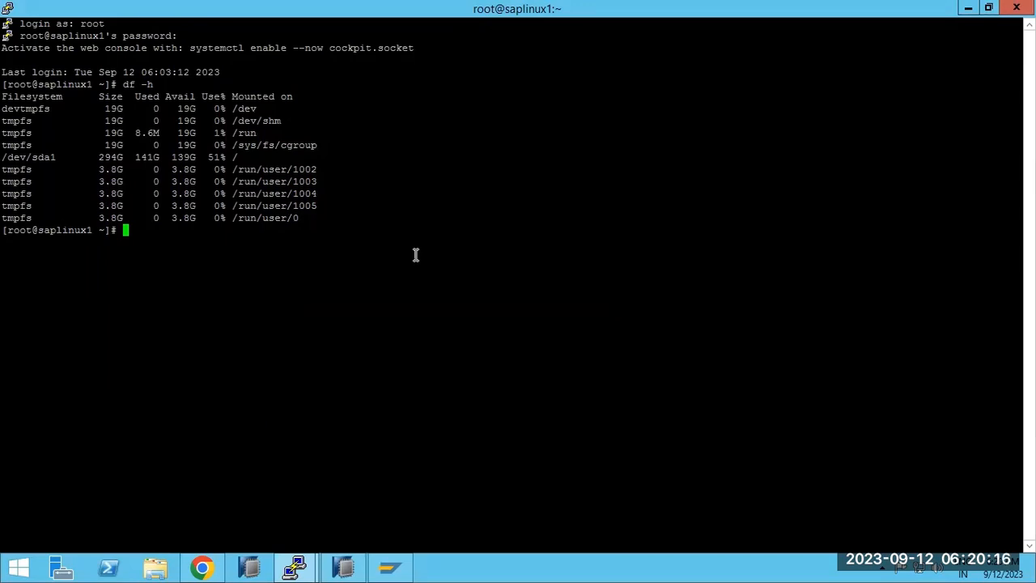
Check memory on saplinux1 with free -g and disk usage on saphana with df -h.
text(free -g)
key(Return)
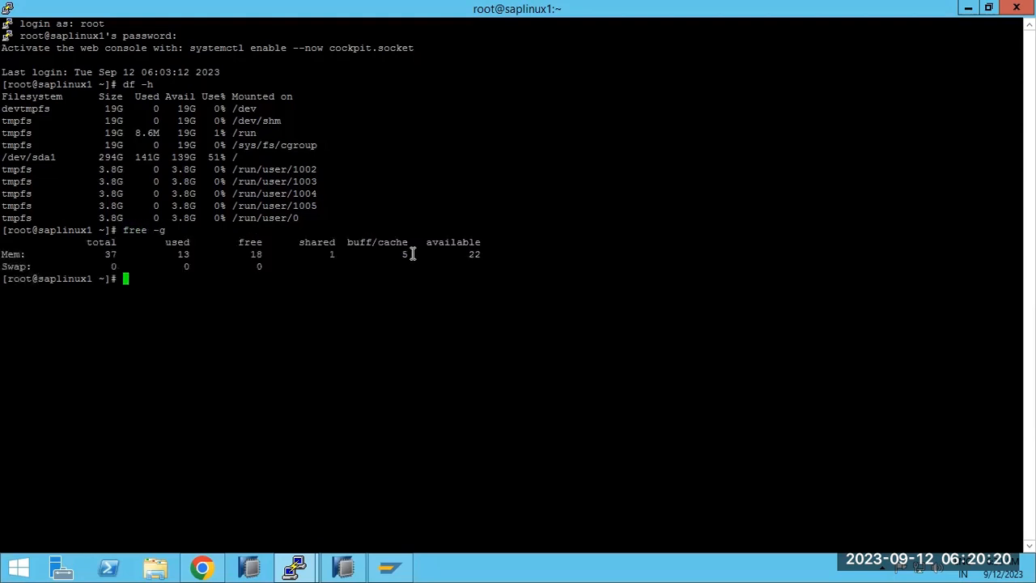
mouse_move(294, 567)
click(239, 512)
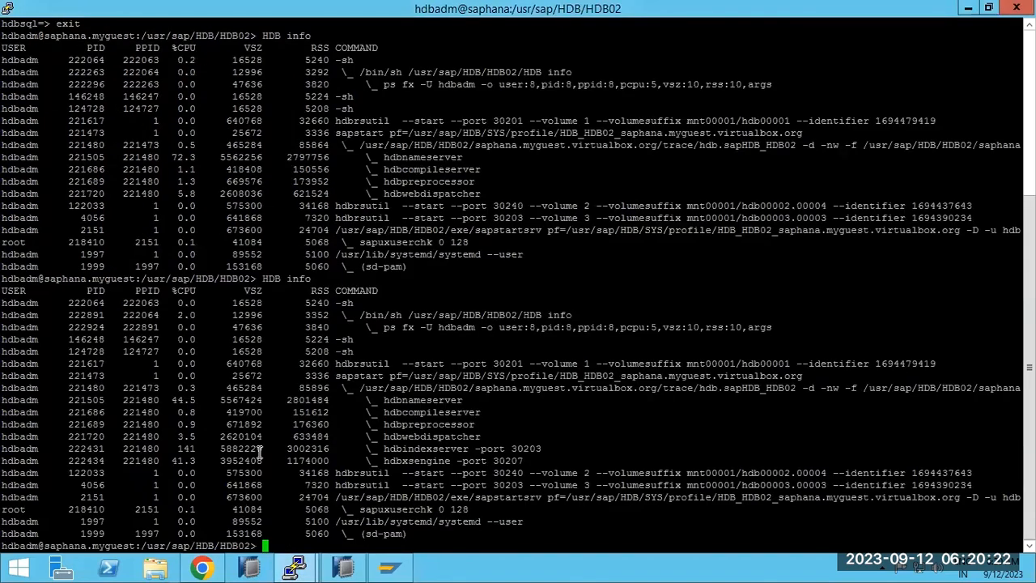
text(df -h)
key(Return)
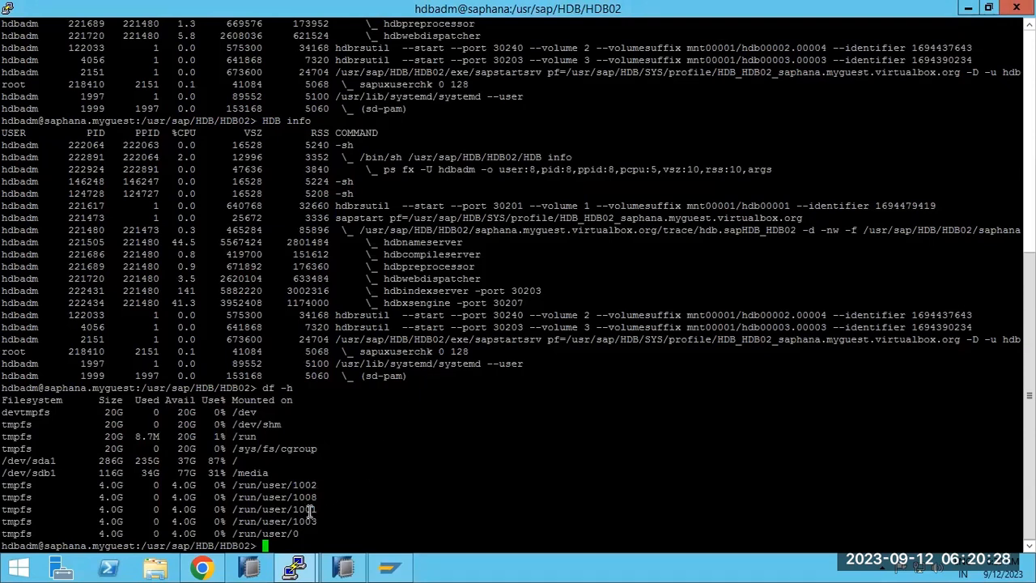
On saplinux1, list HDB processes with ps -ef | grep -i hdb.
mouse_move(307, 571)
click(364, 493)
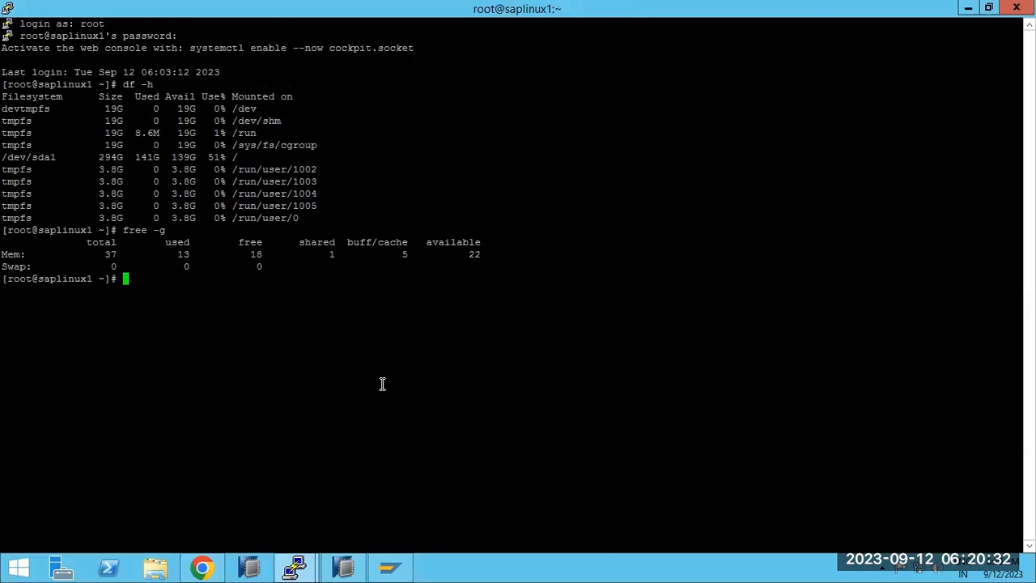
text(ps -ef | grep -i hdb)
key(Return)
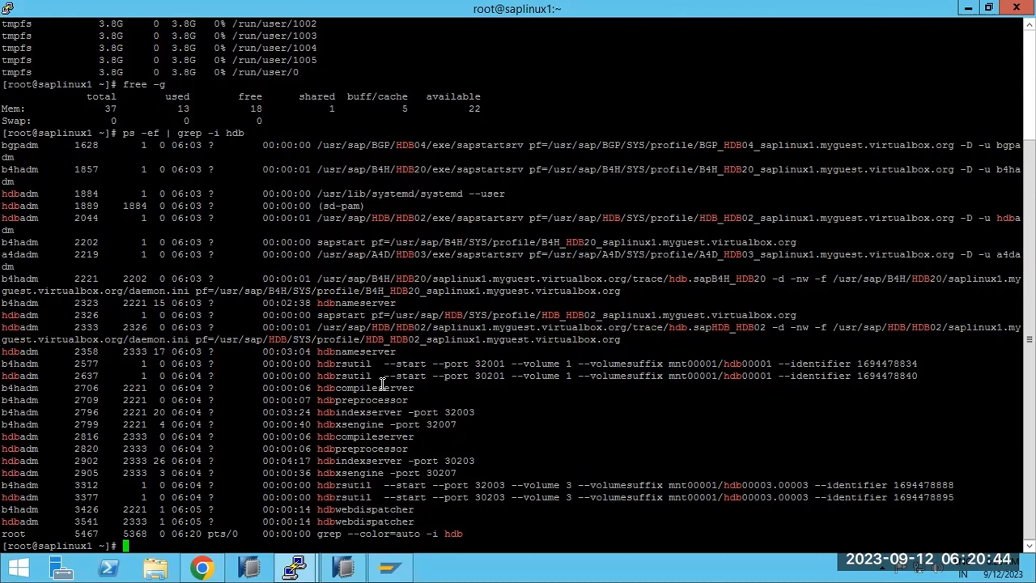
Become hdbadm on saplinux1 via sudo su - hdbadm and run HDB info, marking the indexserver line.
text(sudo su - hdbadm)
key(Return)
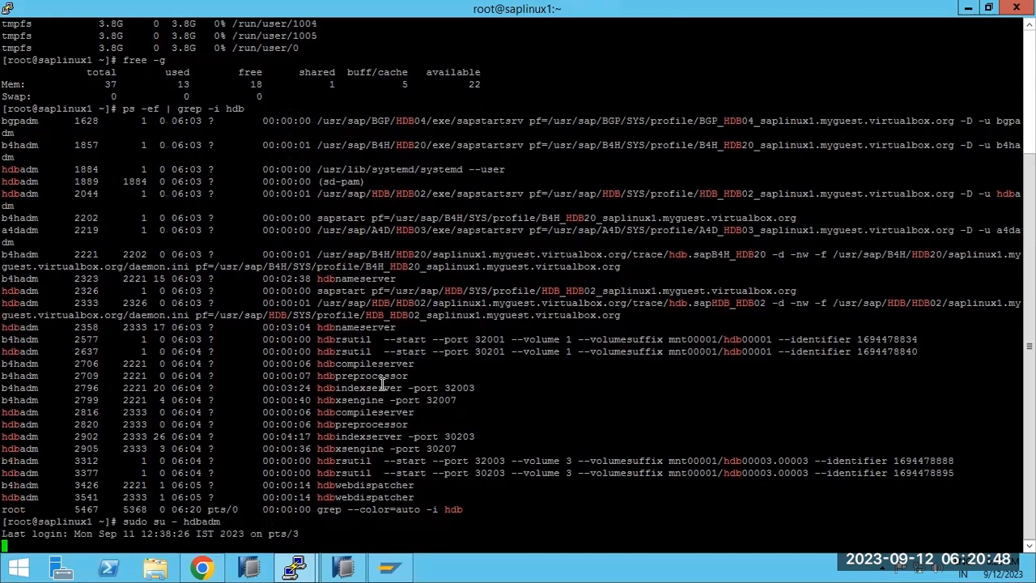
text(HDB )
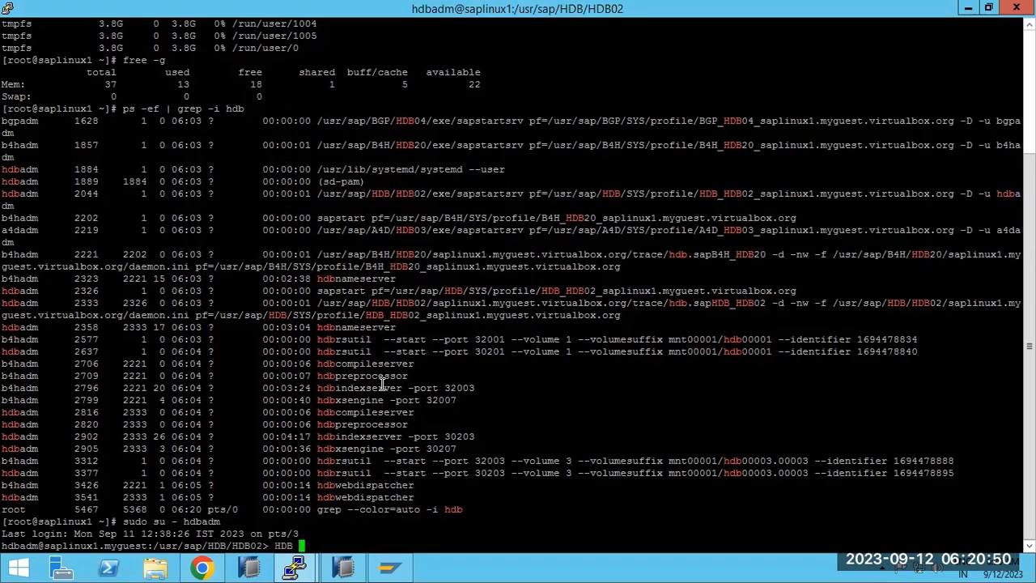
text(info)
key(Return)
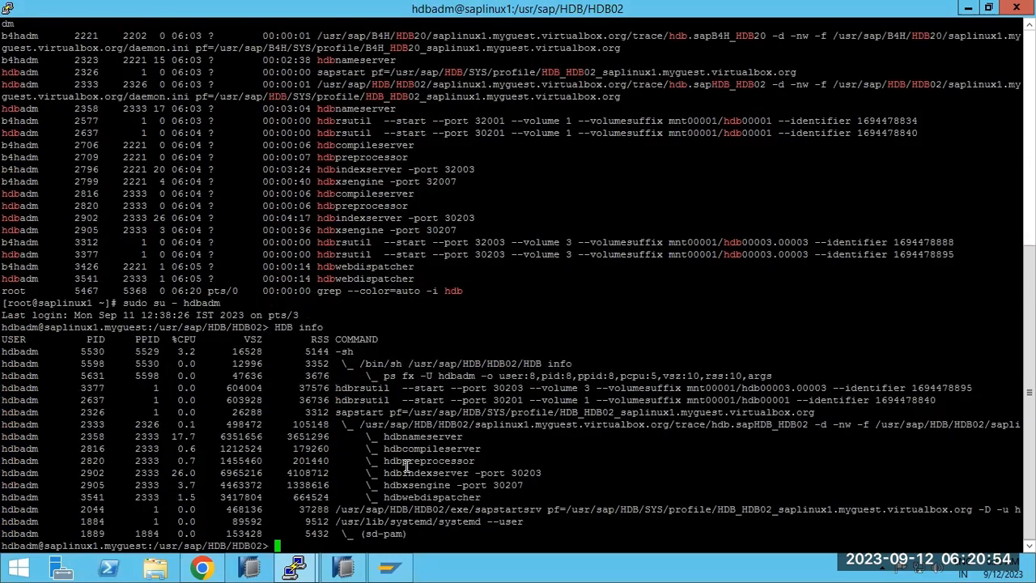
drag(409, 473, 486, 474)
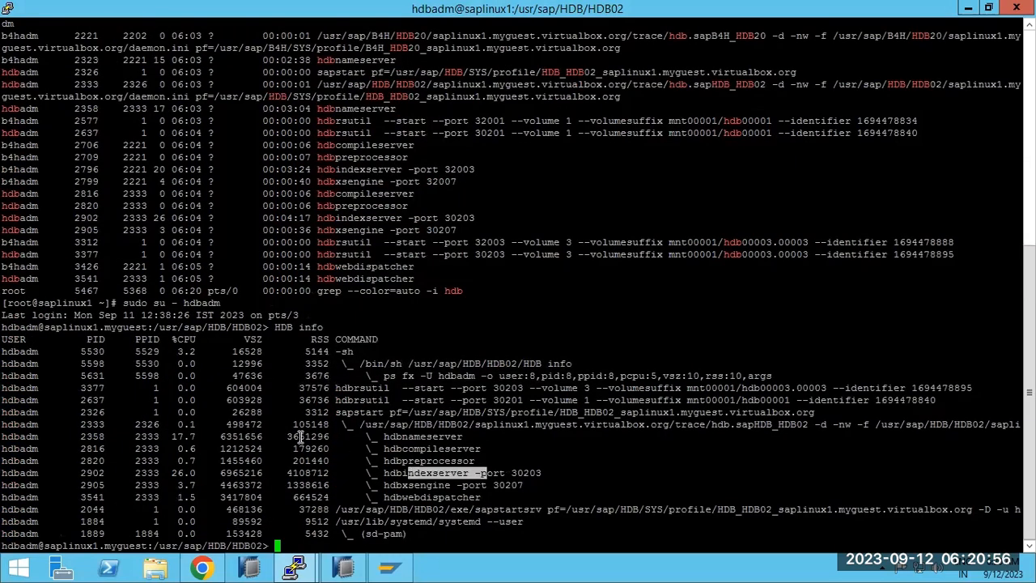
drag(165, 327, 249, 327)
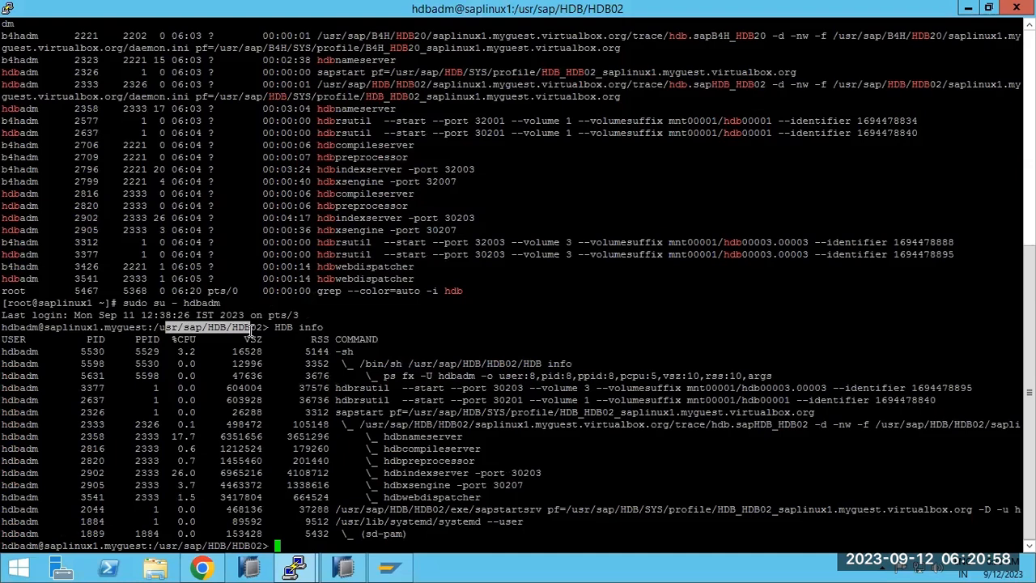
Run HDB info on saphana and mark its indexserver process.
click(291, 568)
click(211, 482)
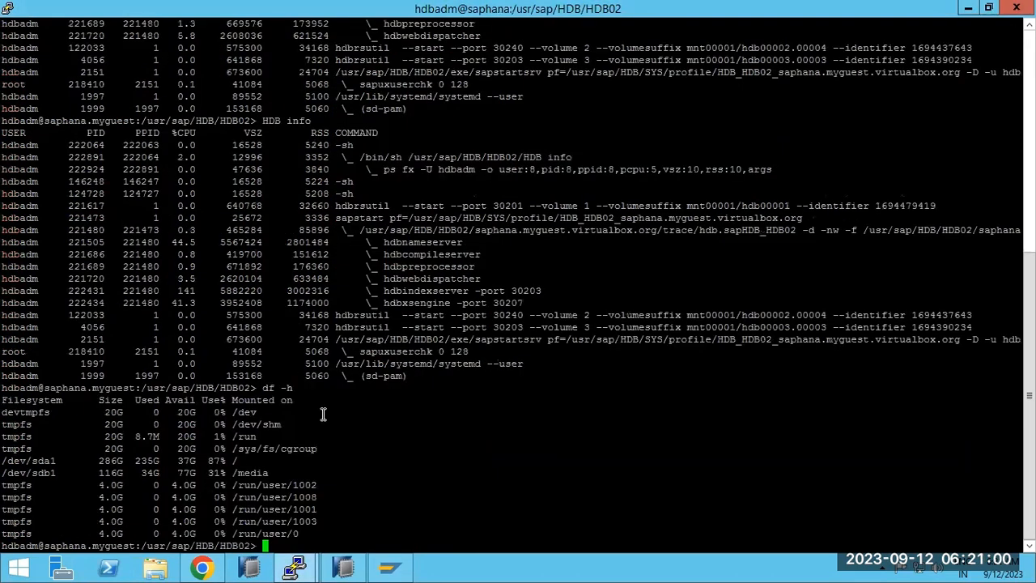
text(HDB info)
key(Return)
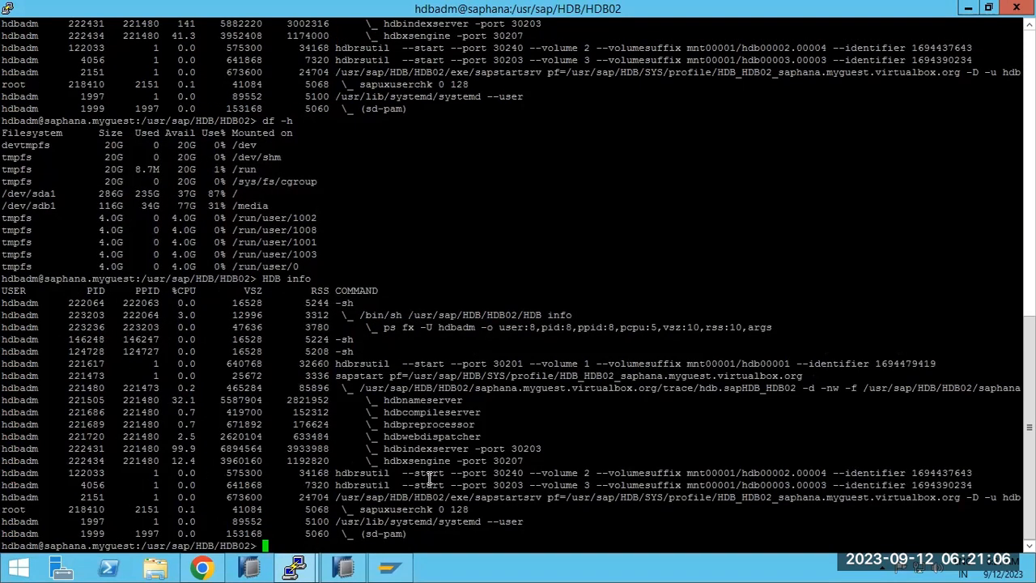
drag(414, 449, 445, 449)
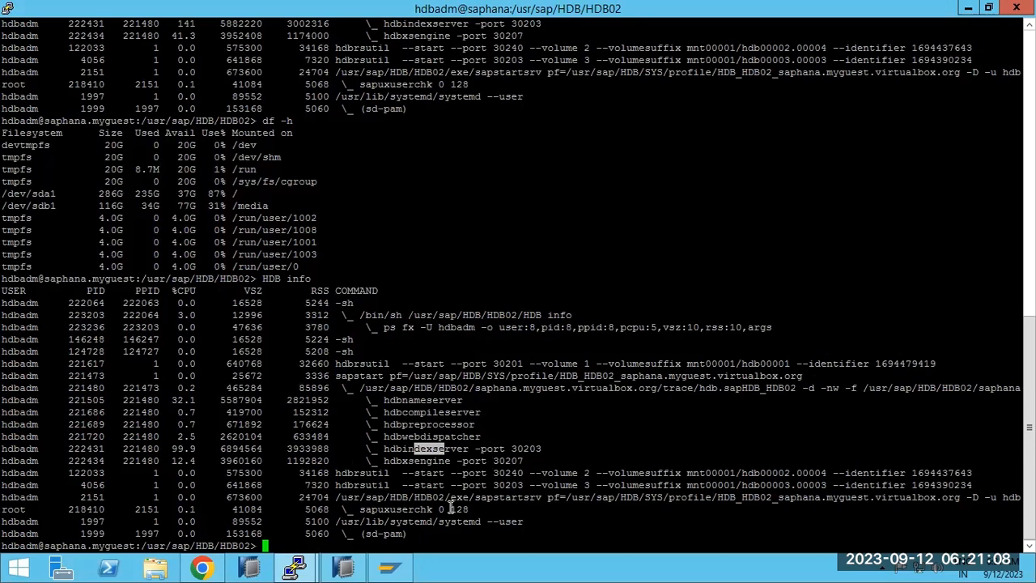
Return to the saplinux1 terminal, then bring SAP HANA Studio forward.
mouse_move(308, 558)
click(394, 516)
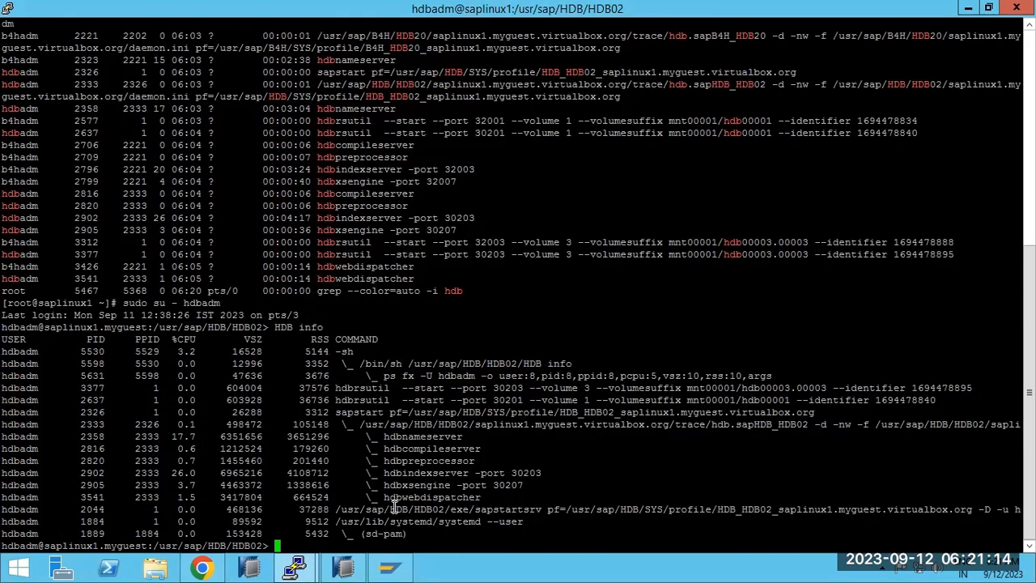
click(343, 567)
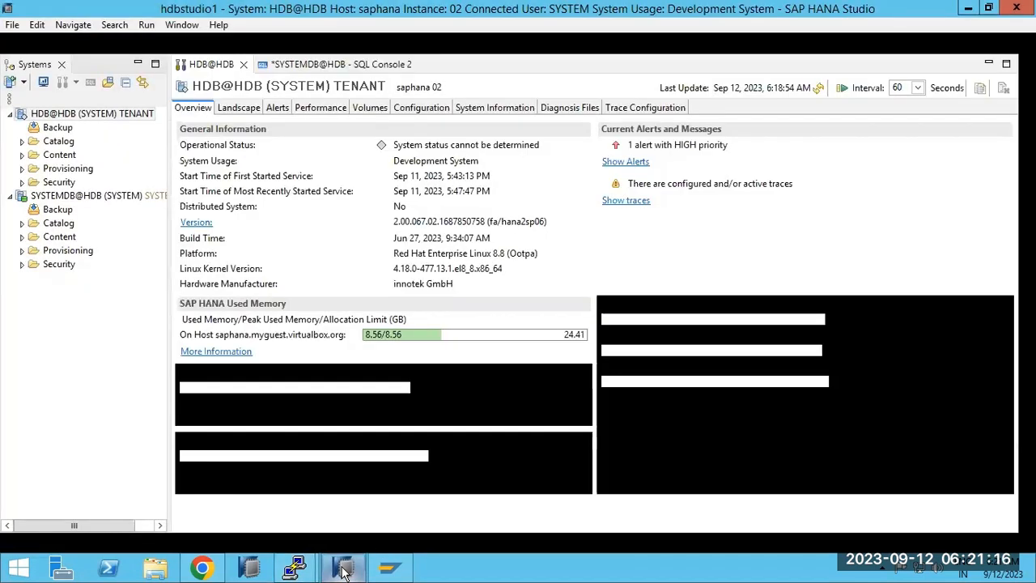
Add a system on host saplinux1, instance 02, multiple containers, system database, description 'SECONDARY- HDB'.
click(11, 82)
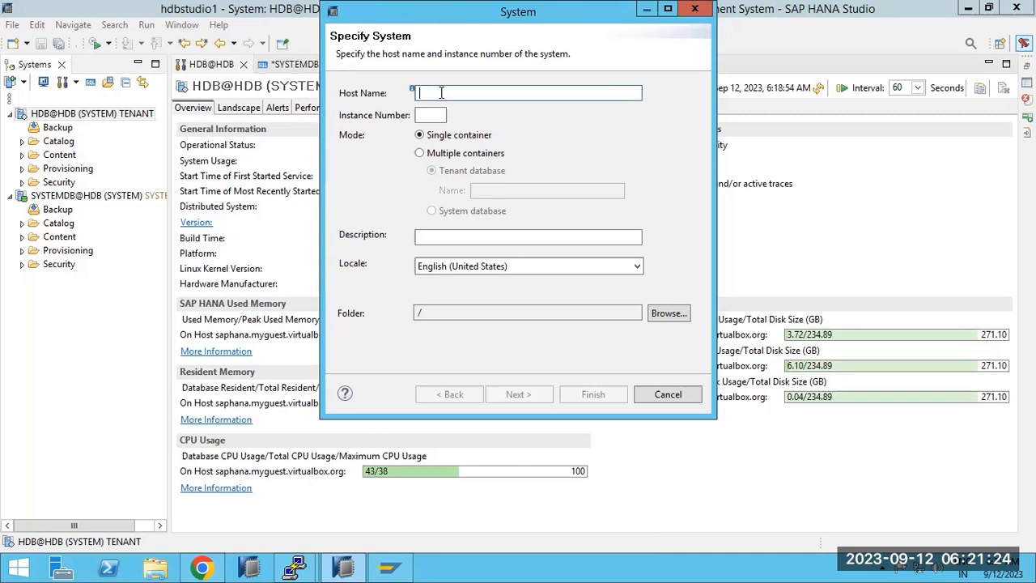
text(saplinux)
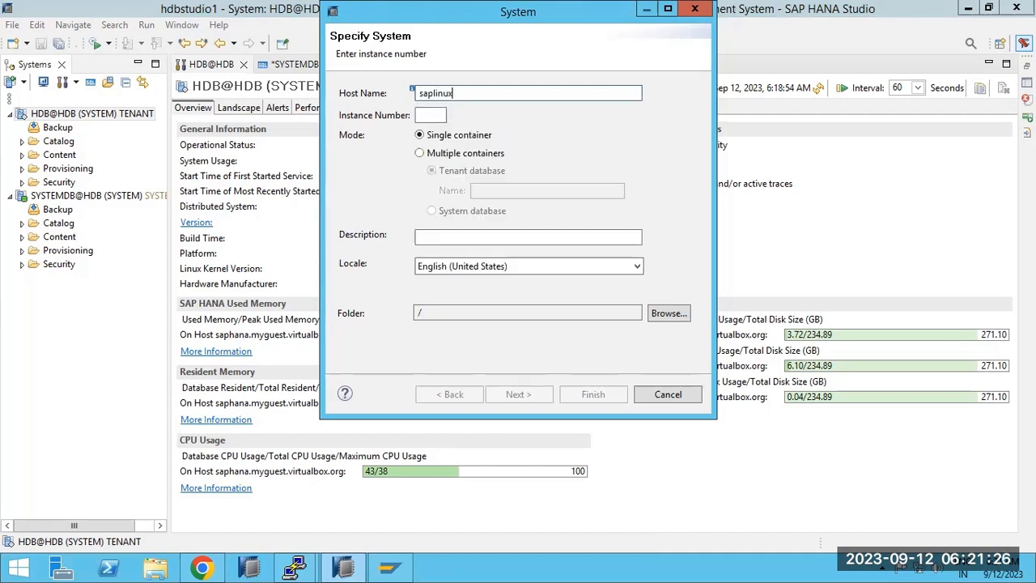
text(1)
click(427, 115)
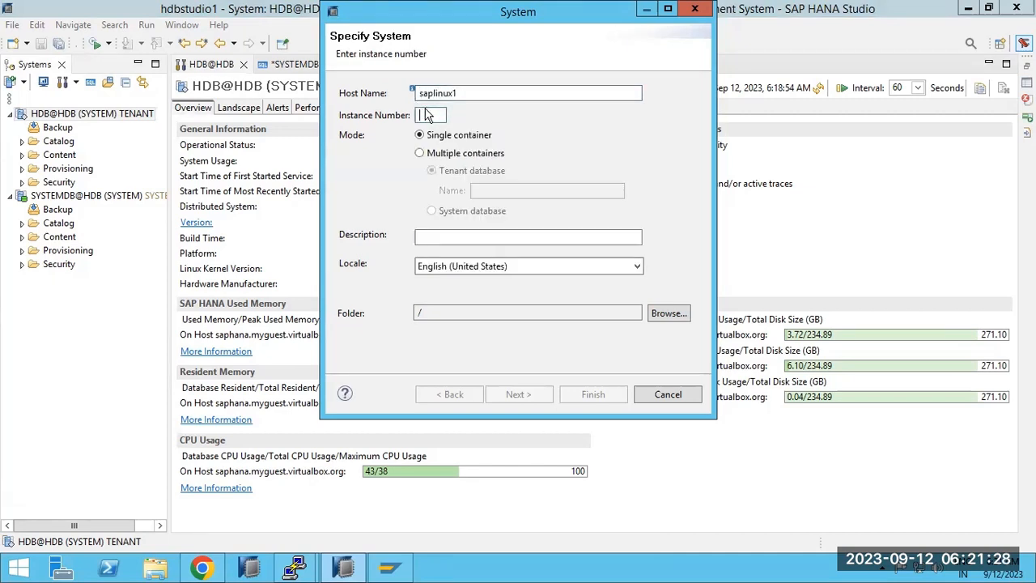
text(02)
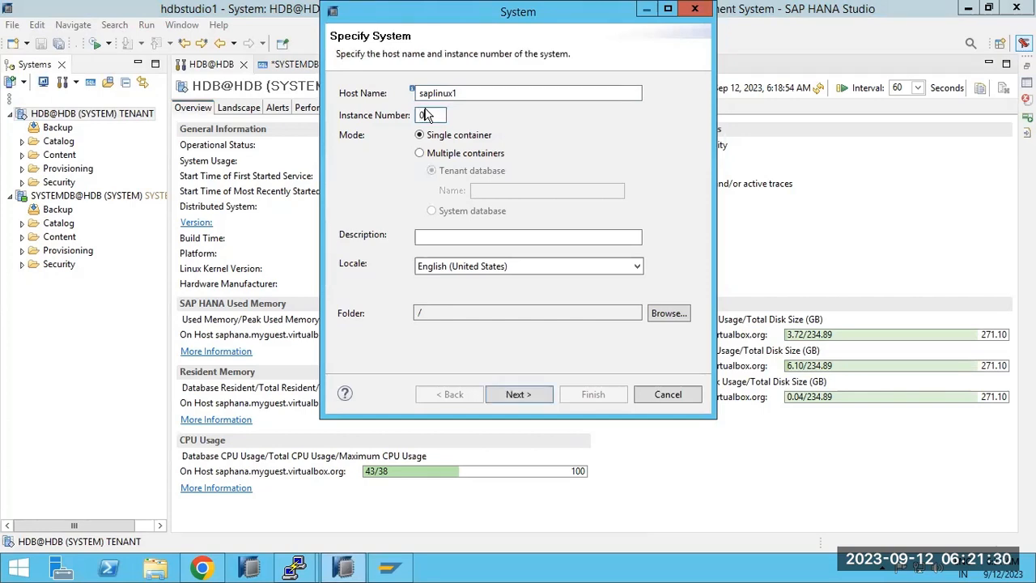
click(432, 160)
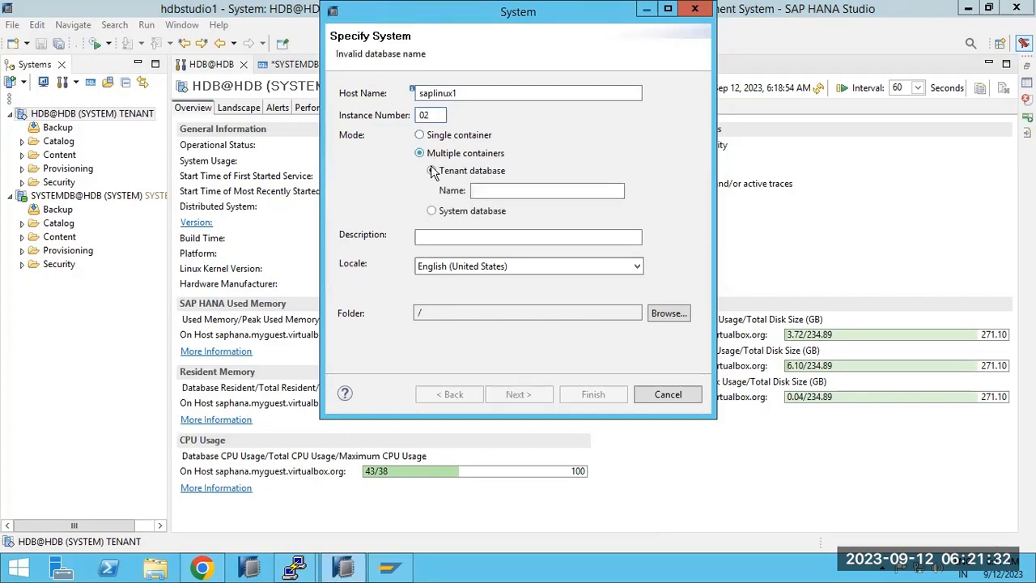
click(441, 213)
click(463, 237)
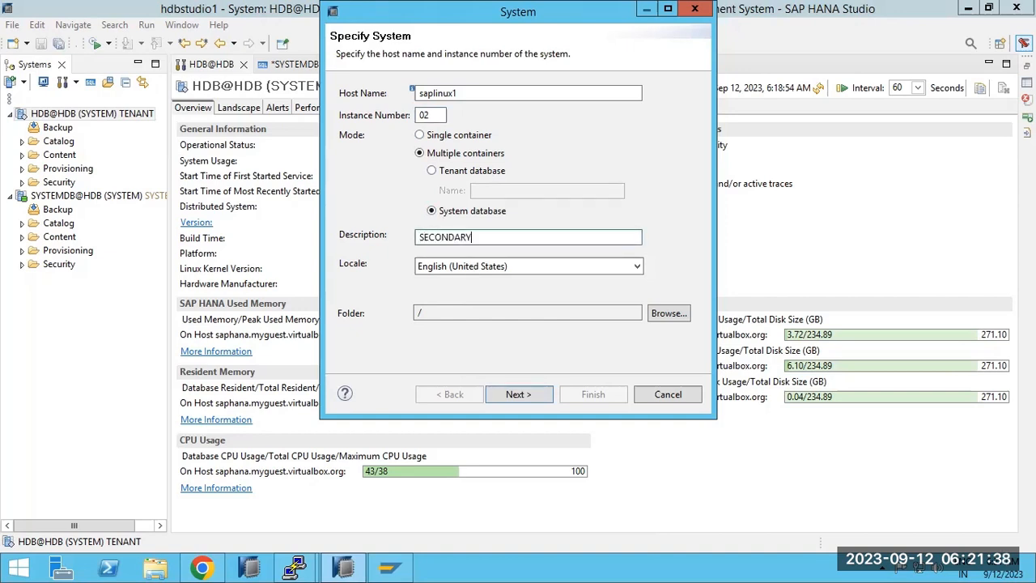
text(SECONDARY- HDB)
key(Return)
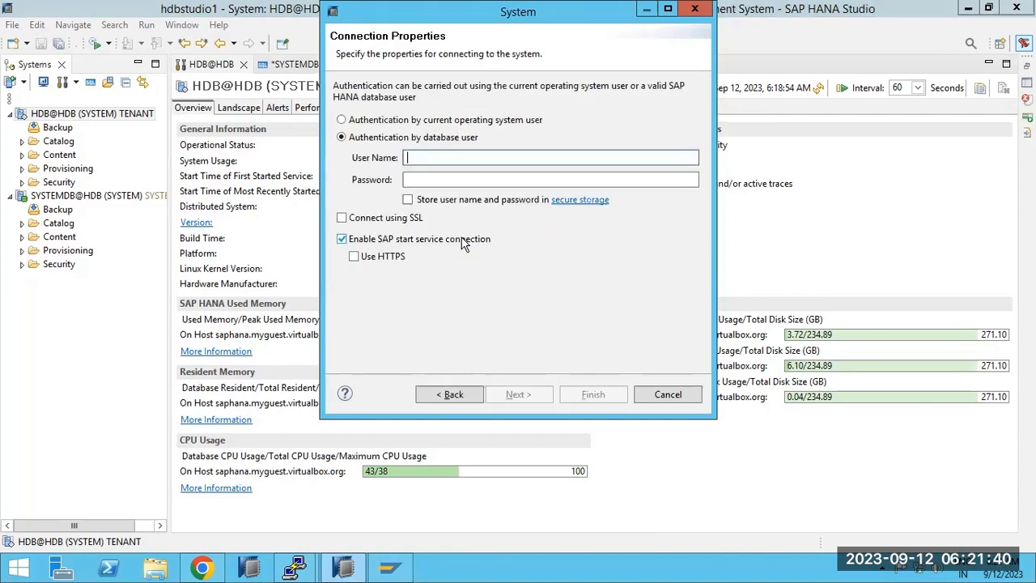
Enter user SYSTEM with its password and finish the Add System wizard.
text(SYSTEM)
key(Tab)
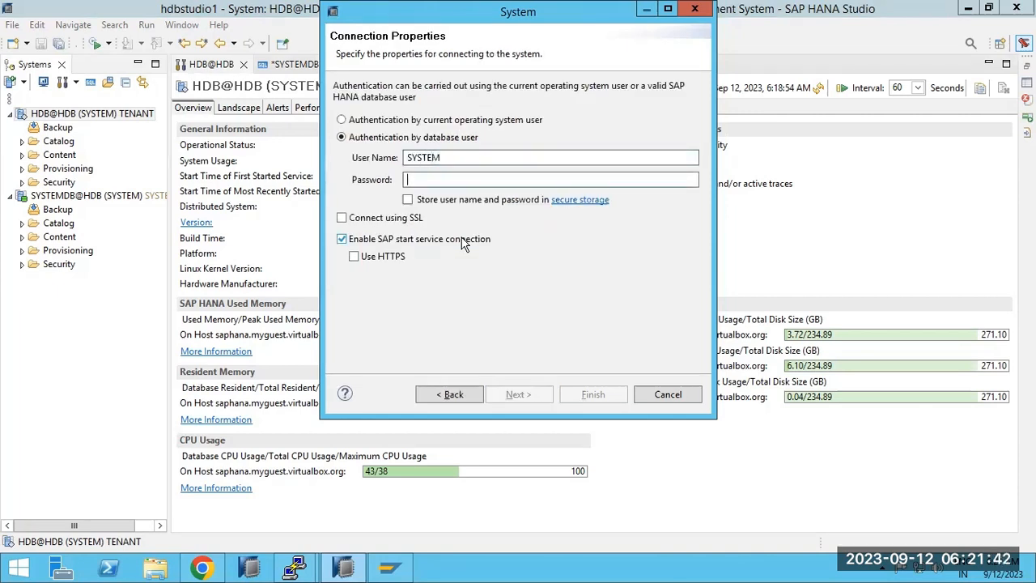
text(m)
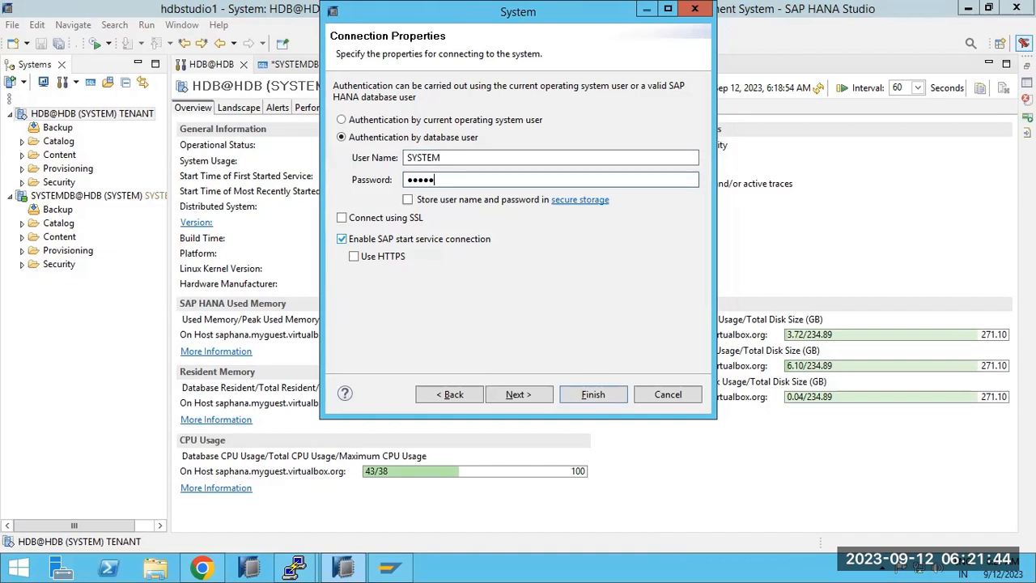
key(Return)
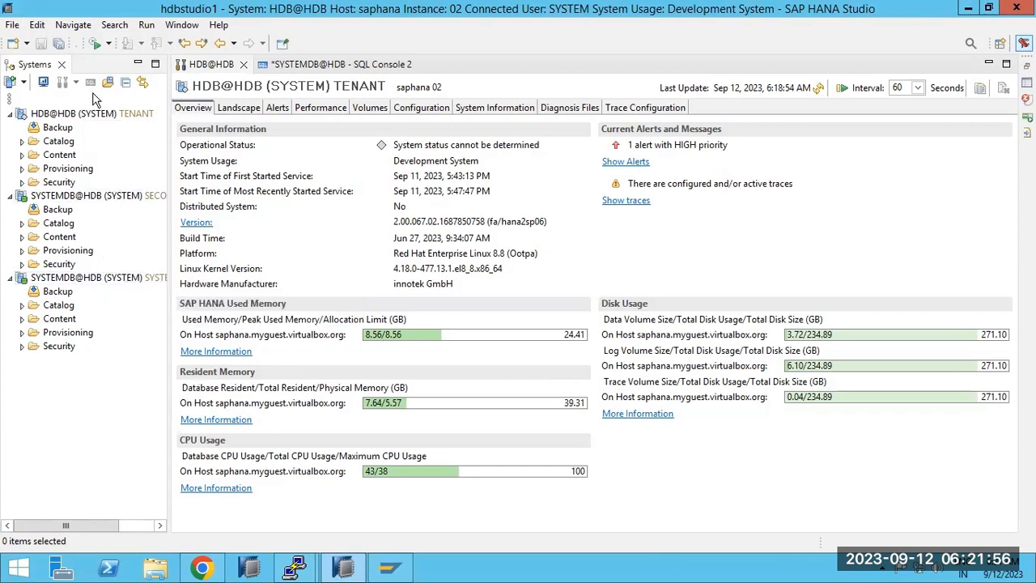
Add a system on host saplinux1, instance 02, multiple containers, tenant database HDB.
click(11, 82)
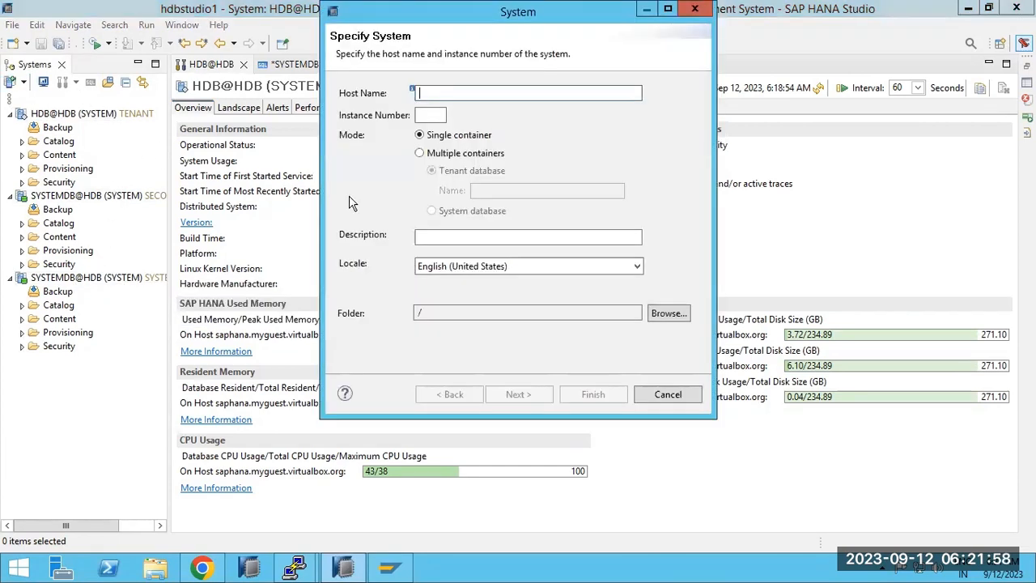
text(sa)
double_click(450, 119)
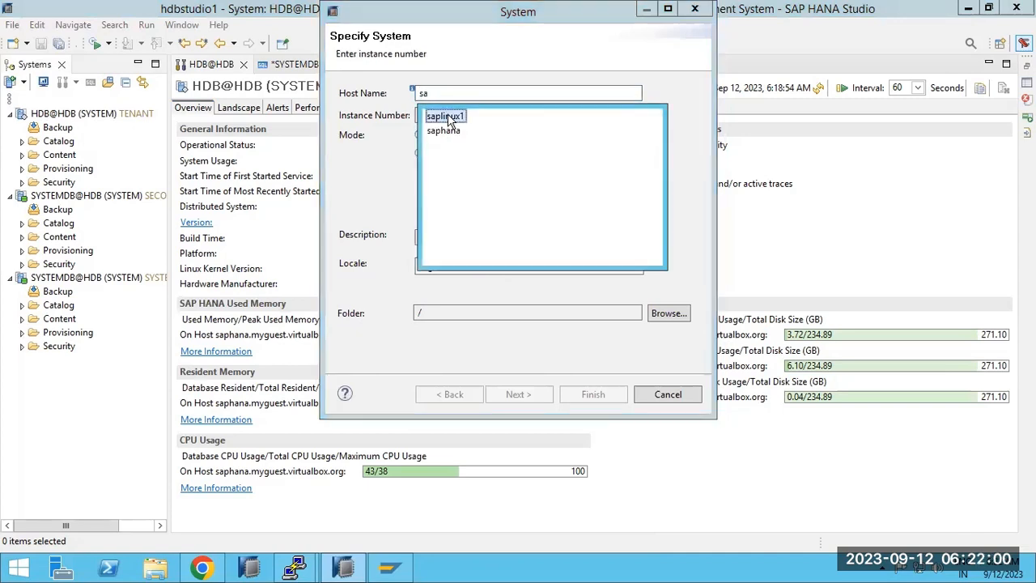
click(440, 116)
text(02)
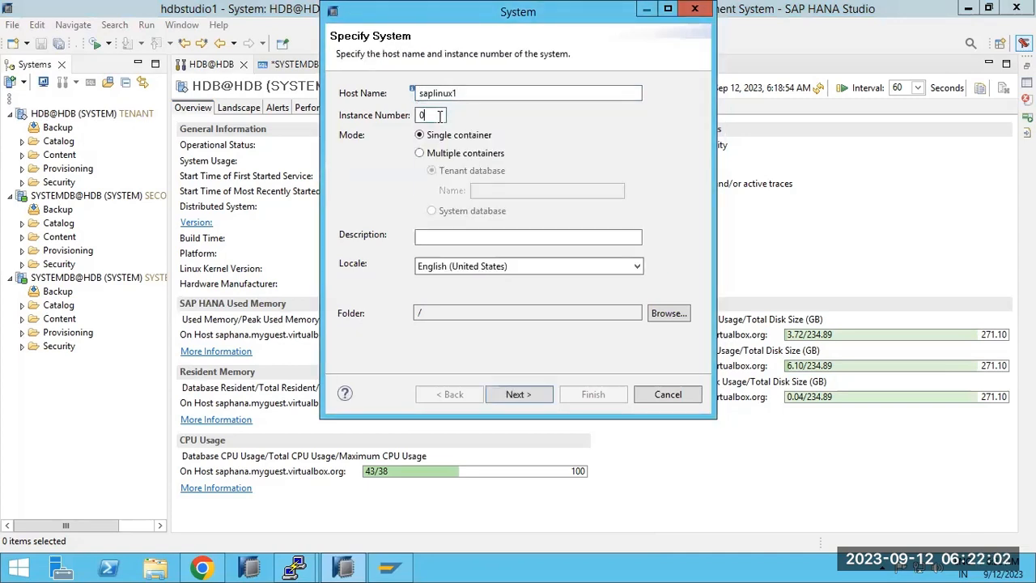
click(453, 156)
click(486, 190)
text(H)
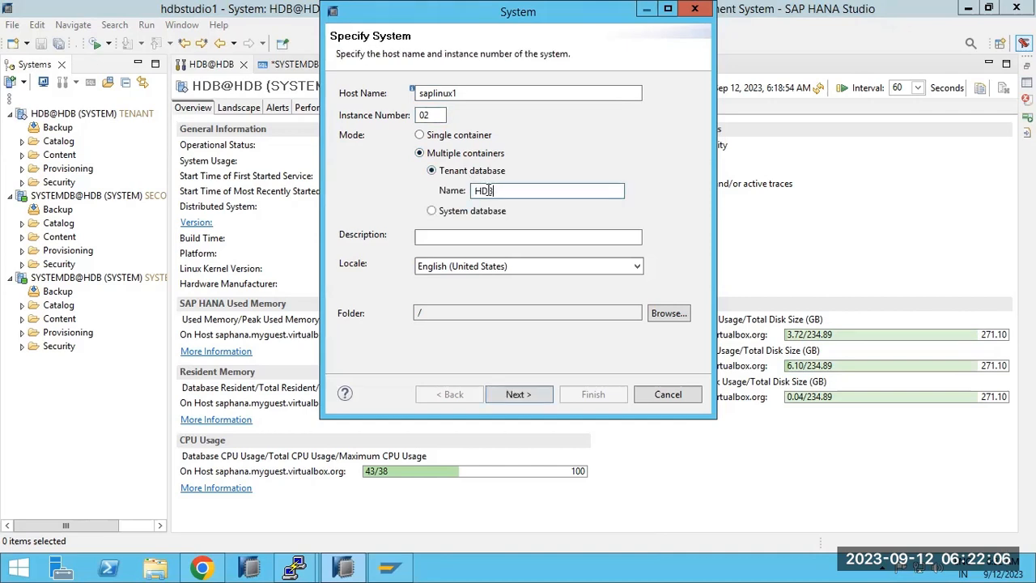
text(DB)
click(516, 394)
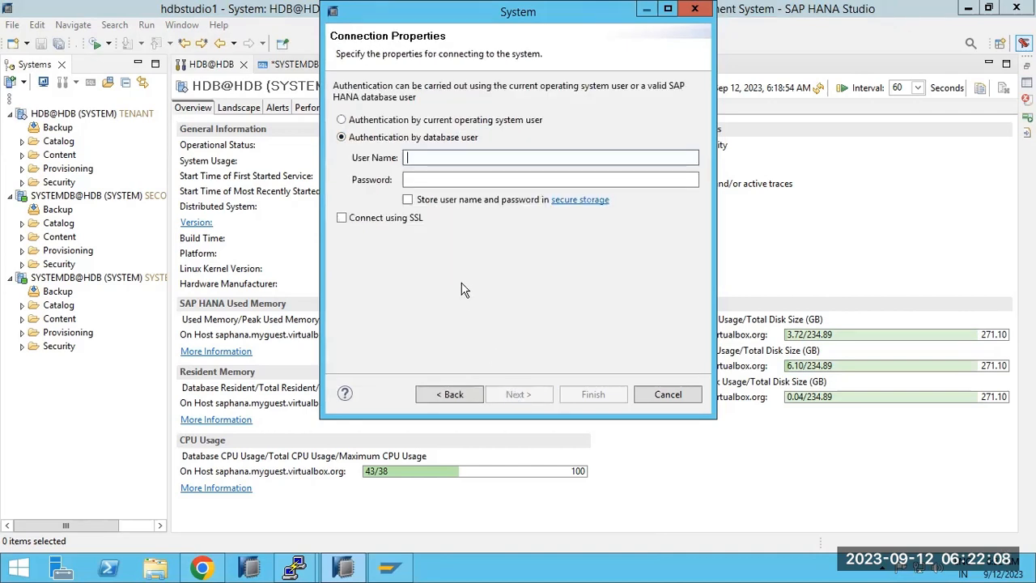
Connect to the HDB tenant as user SYSTEM with its password.
text(SYSTEM)
key(Tab)
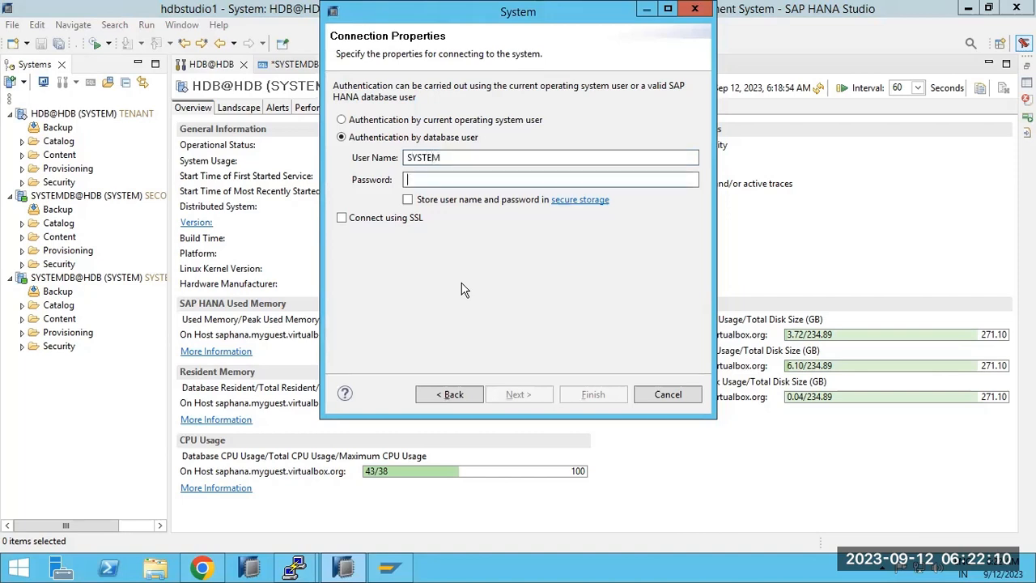
text(M)
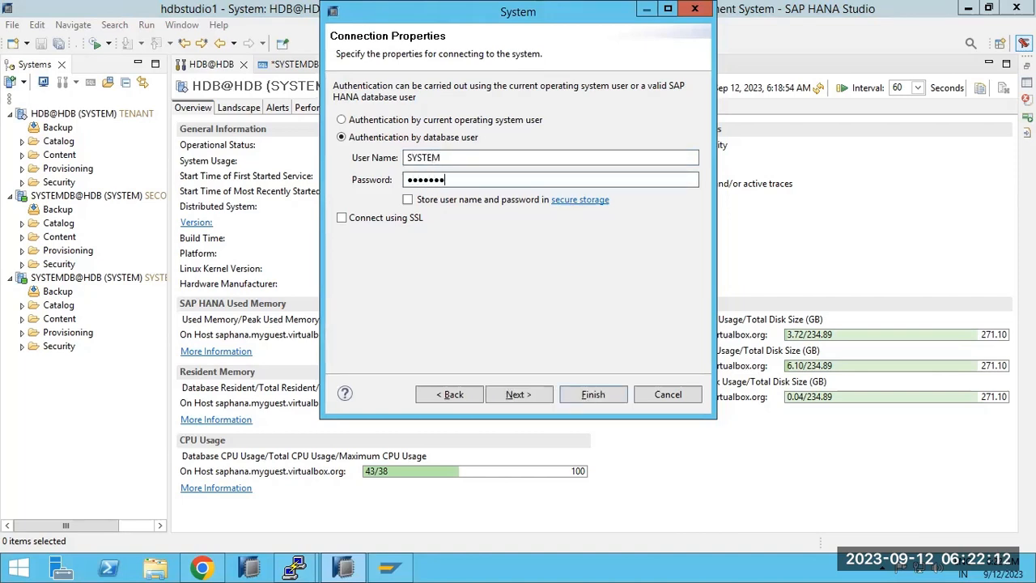
key(Return)
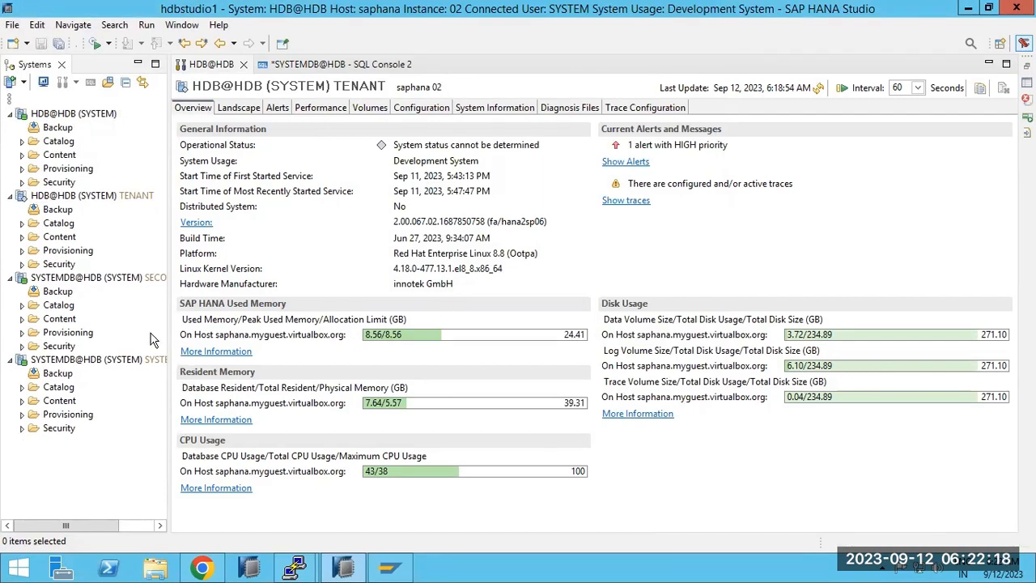
Check the system entries' status tooltips and widen the Systems tree panel to show full names.
mouse_move(73, 119)
mouse_move(115, 203)
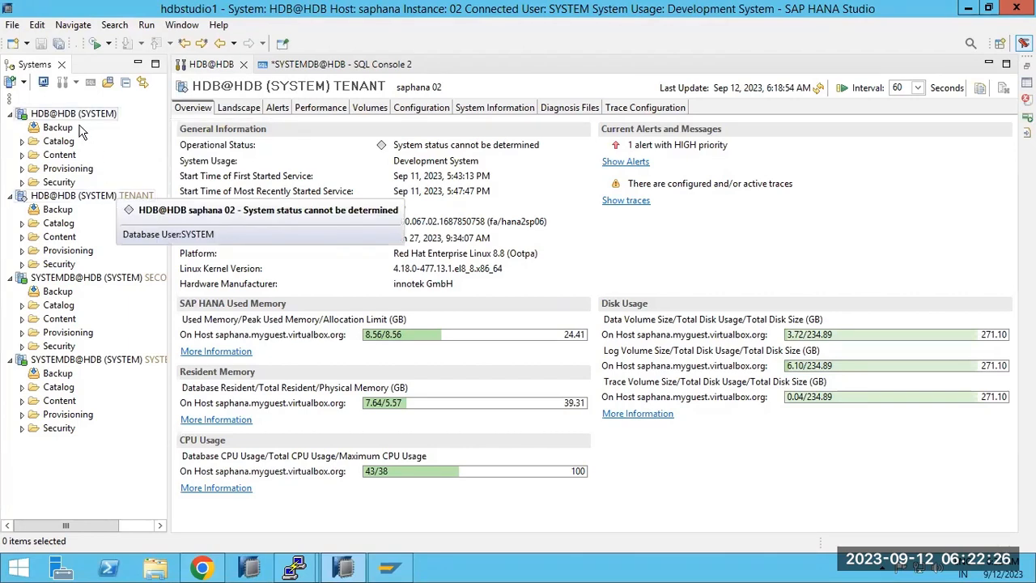
drag(166, 283, 224, 292)
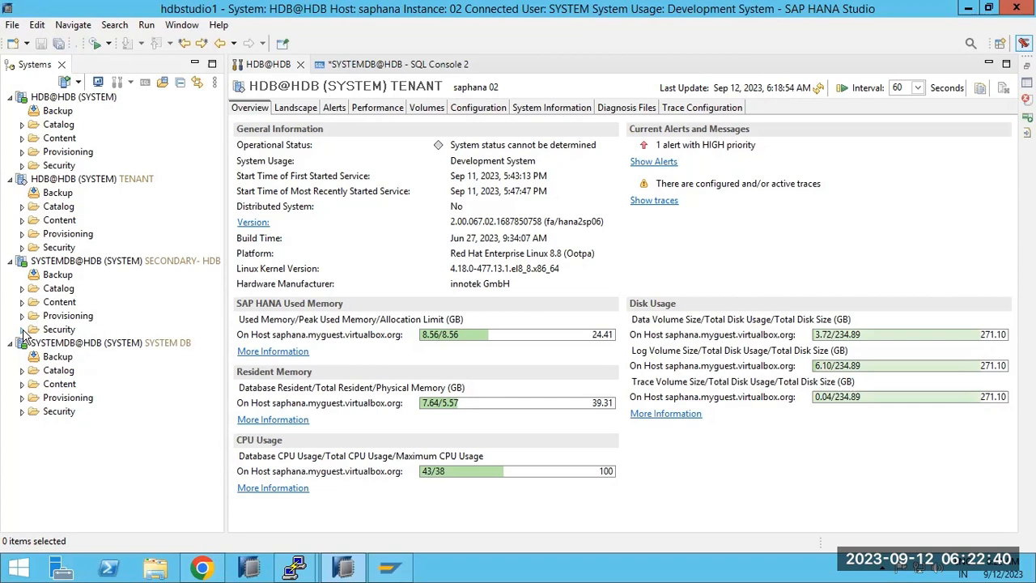
Browse Security > Users under the SYSTEM DB system, then collapse its tree.
click(22, 411)
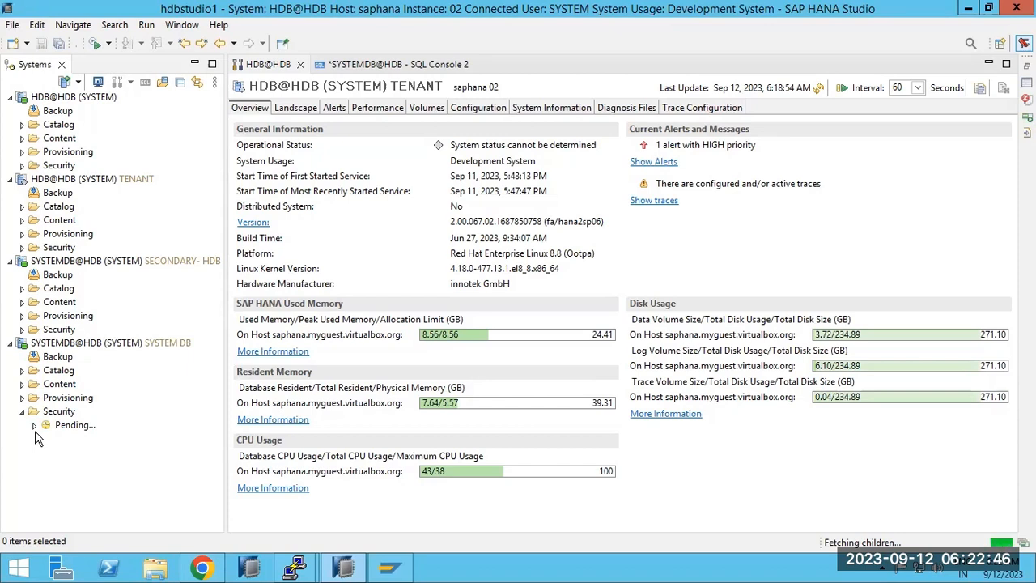
click(34, 439)
scroll(117, 457, down, 3)
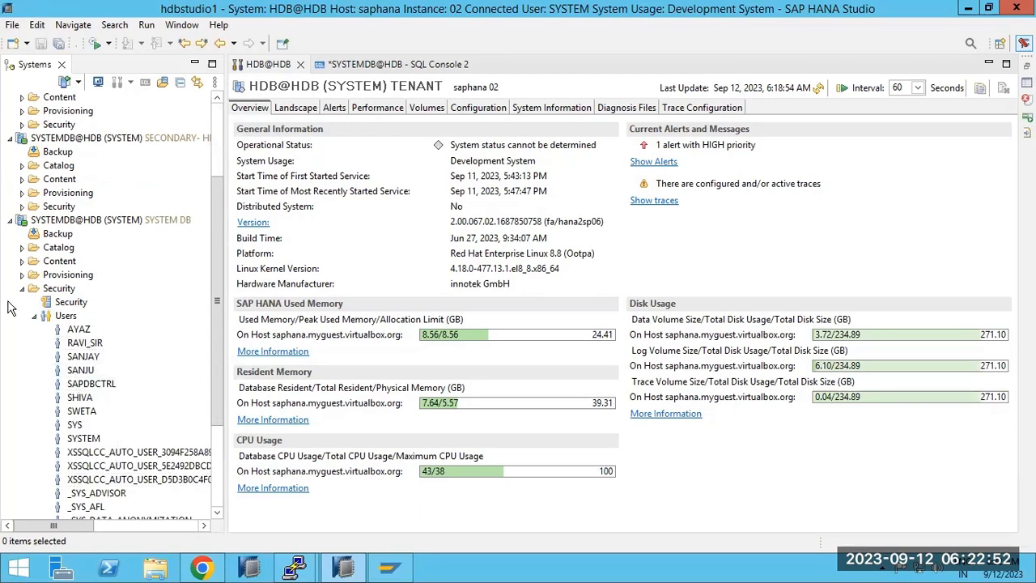
click(10, 220)
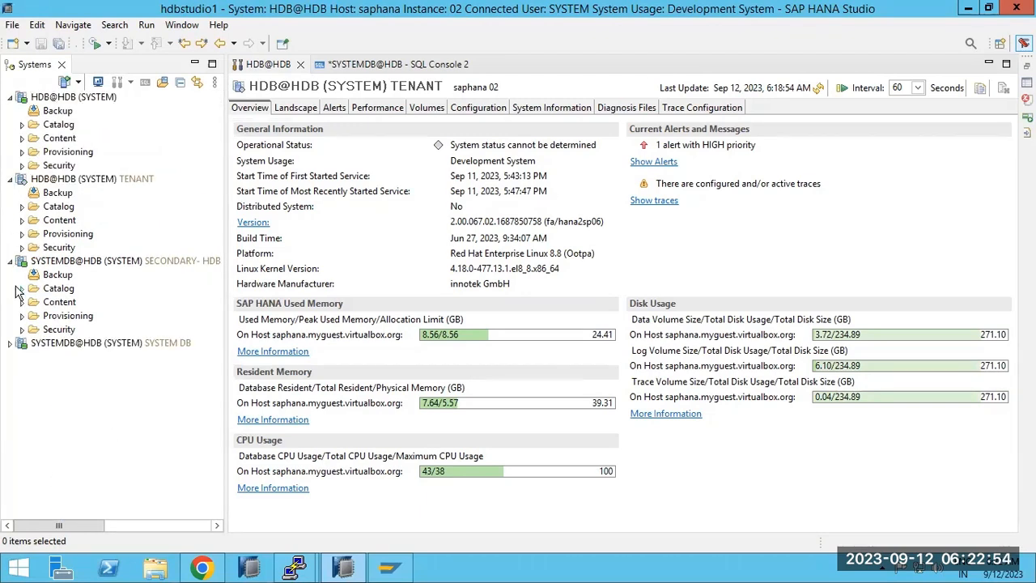
Browse Security > Users under the SECONDARY system, then collapse it.
click(22, 330)
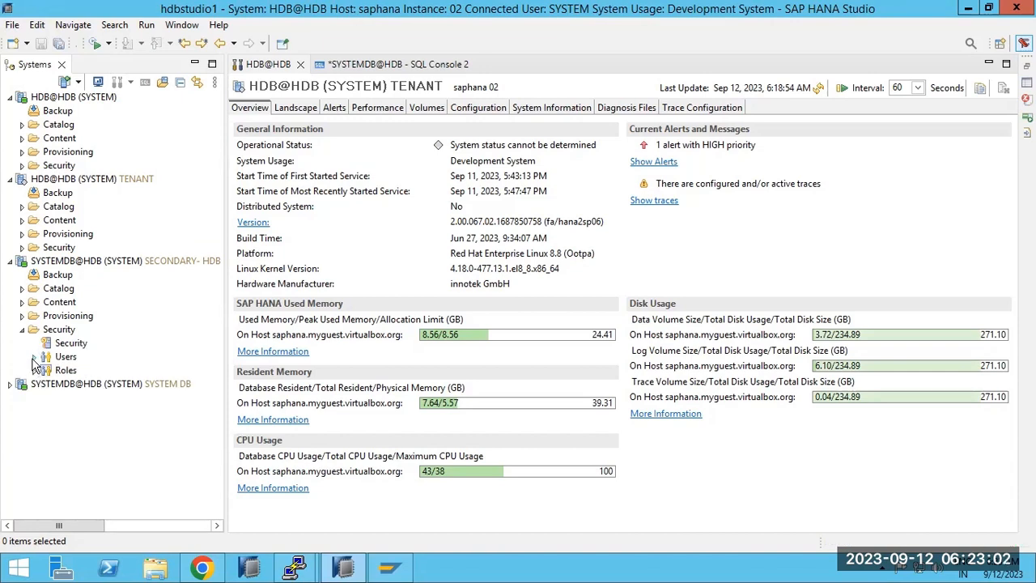
click(33, 358)
scroll(104, 396, down, 1)
scroll(103, 408, down, 2)
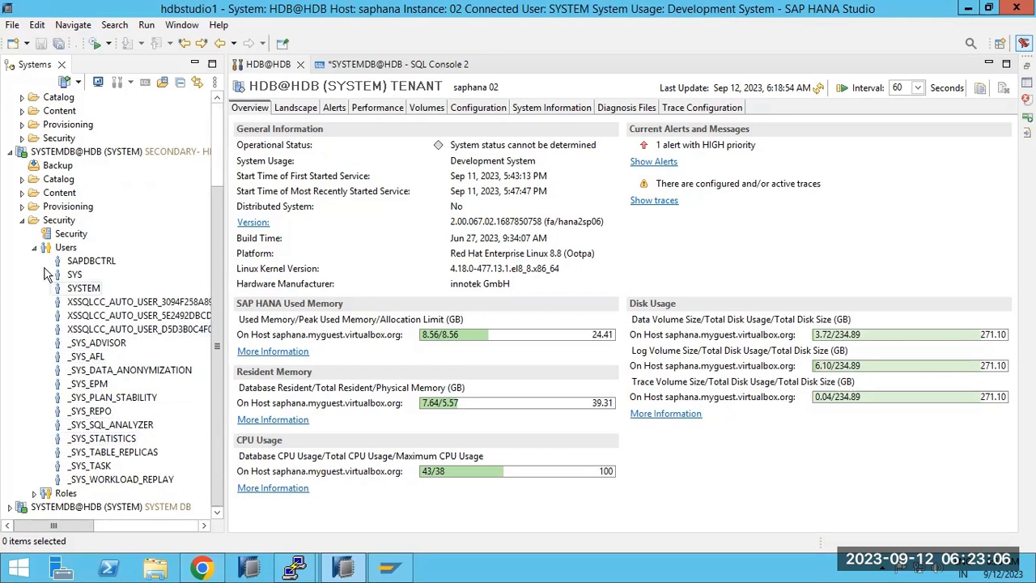
click(22, 220)
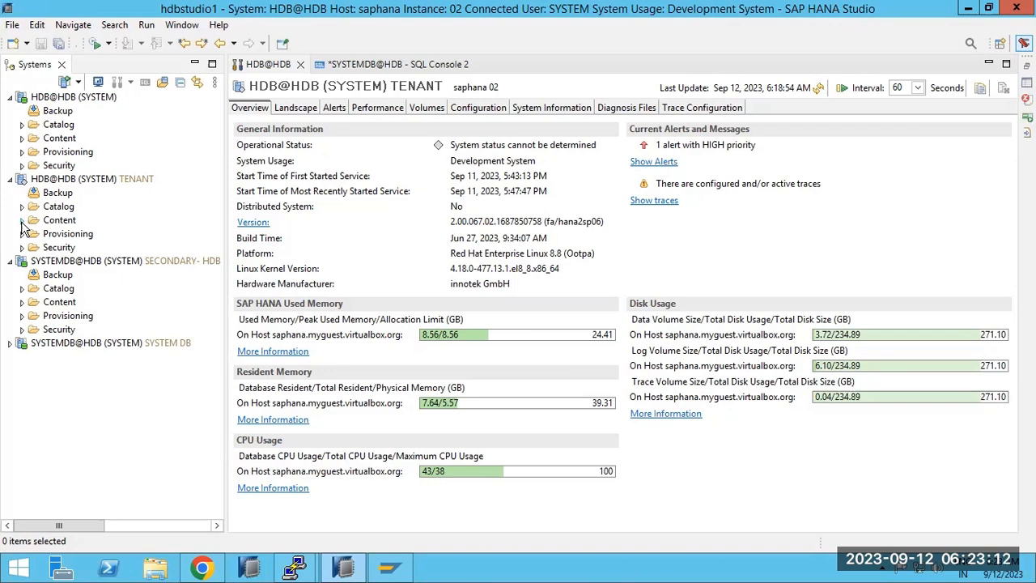
Revisit the SYSTEM DB users, collapse the list, and minimise the remote session.
click(56, 345)
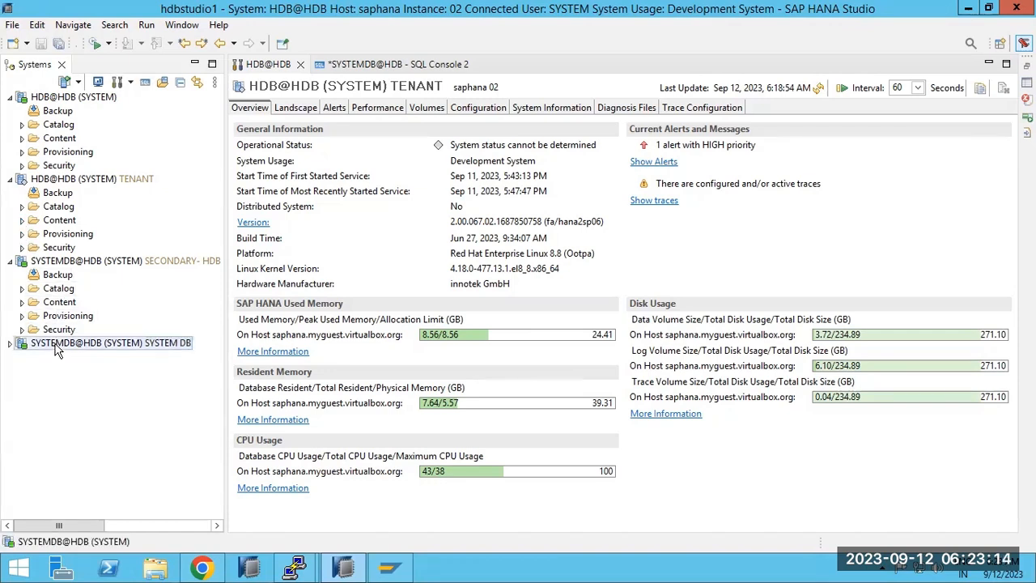
click(51, 331)
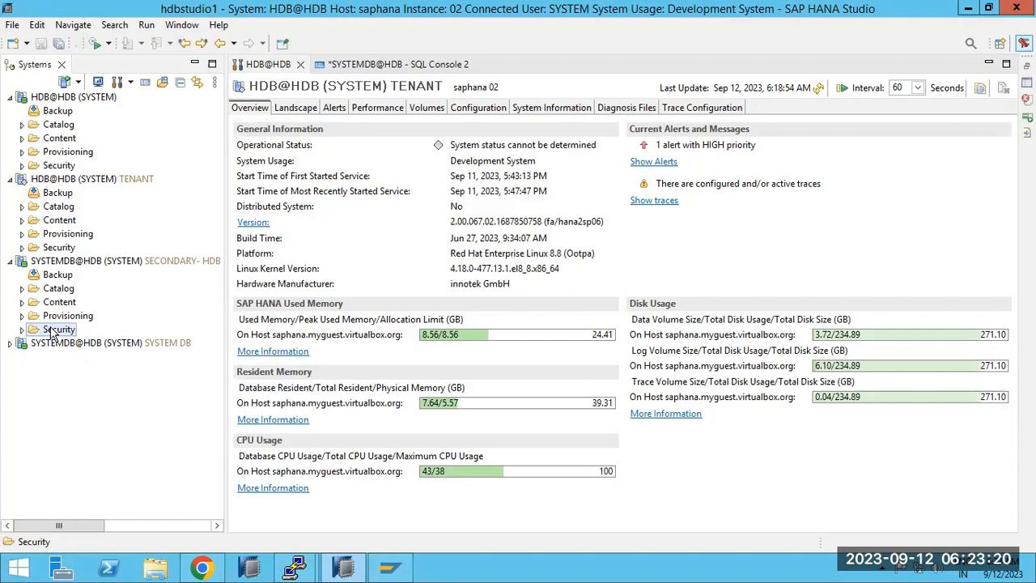
click(10, 344)
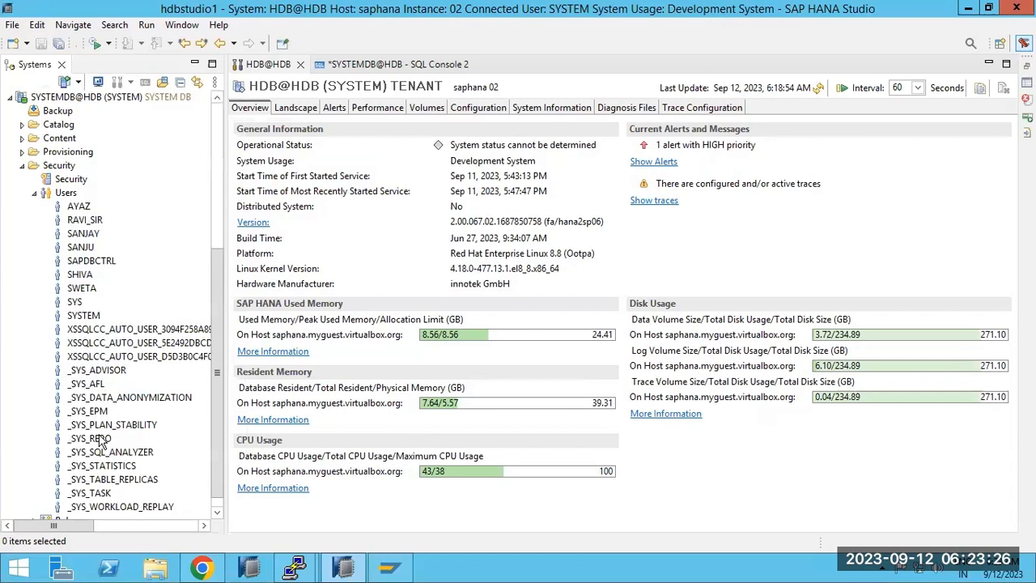
click(34, 193)
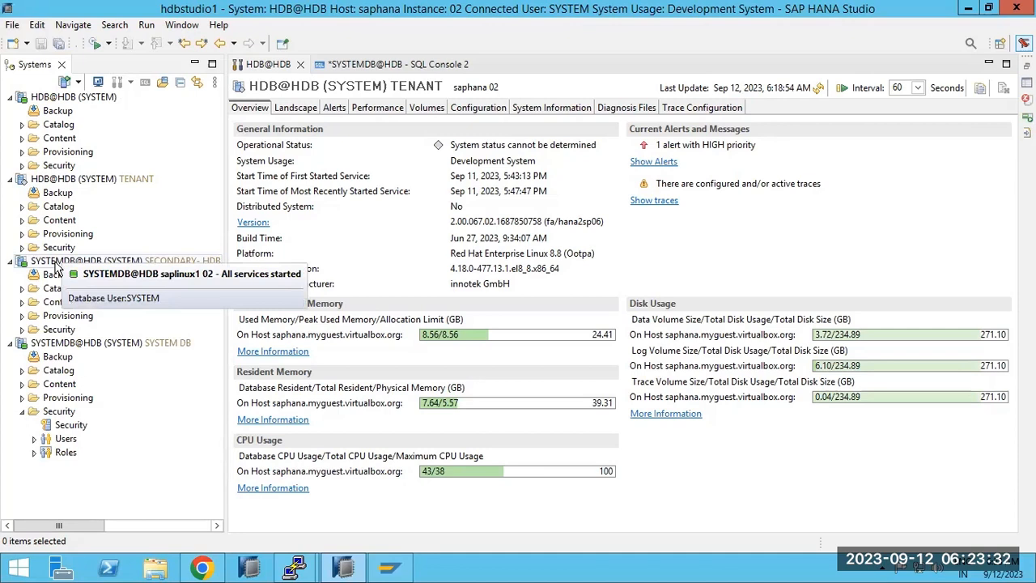
click(669, 10)
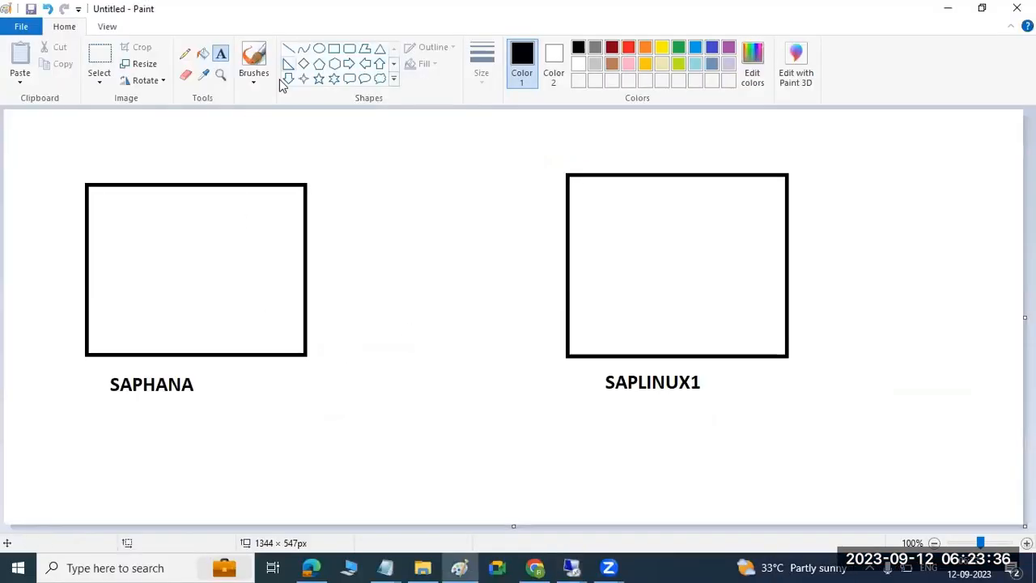
Draw a line connecting the SAPHANA and SAPLINUX1 boxes and add X marks.
click(289, 49)
drag(224, 282, 615, 287)
drag(204, 225, 179, 281)
drag(165, 235, 221, 261)
drag(633, 246, 652, 227)
drag(429, 134, 451, 144)
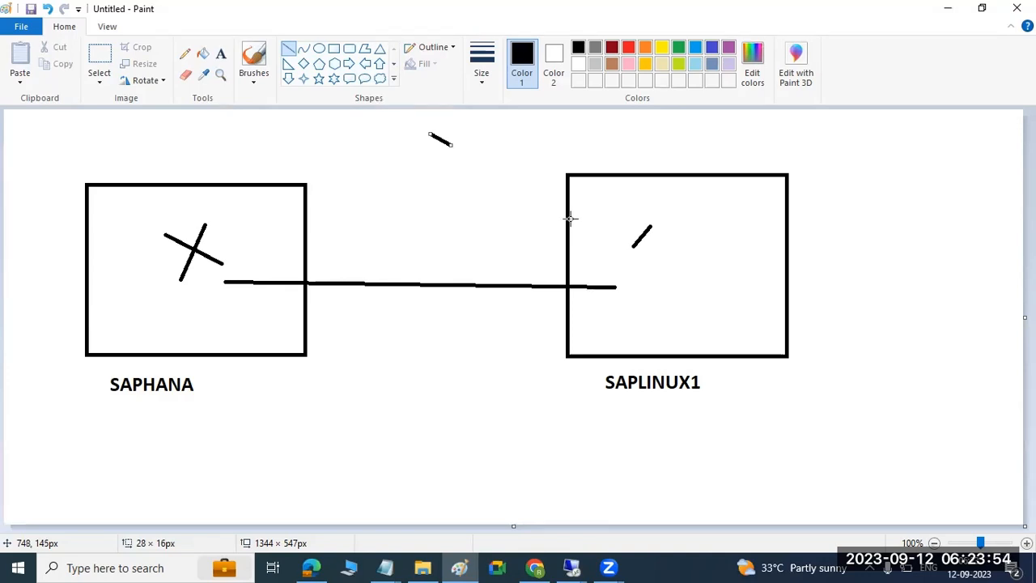
mouse_move(447, 274)
mouse_down()
mouse_move(435, 309)
mouse_move(449, 291)
mouse_move(467, 300)
mouse_up()
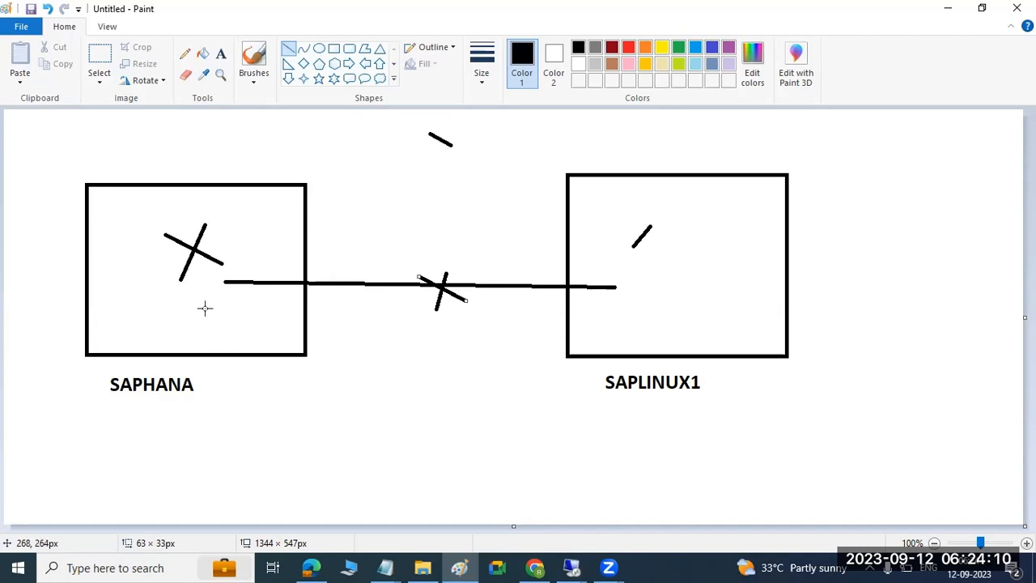
Add short marker strokes in both boxes, then bring SAP HANA Studio to the front.
click(178, 294)
drag(178, 295, 194, 305)
drag(603, 305, 641, 301)
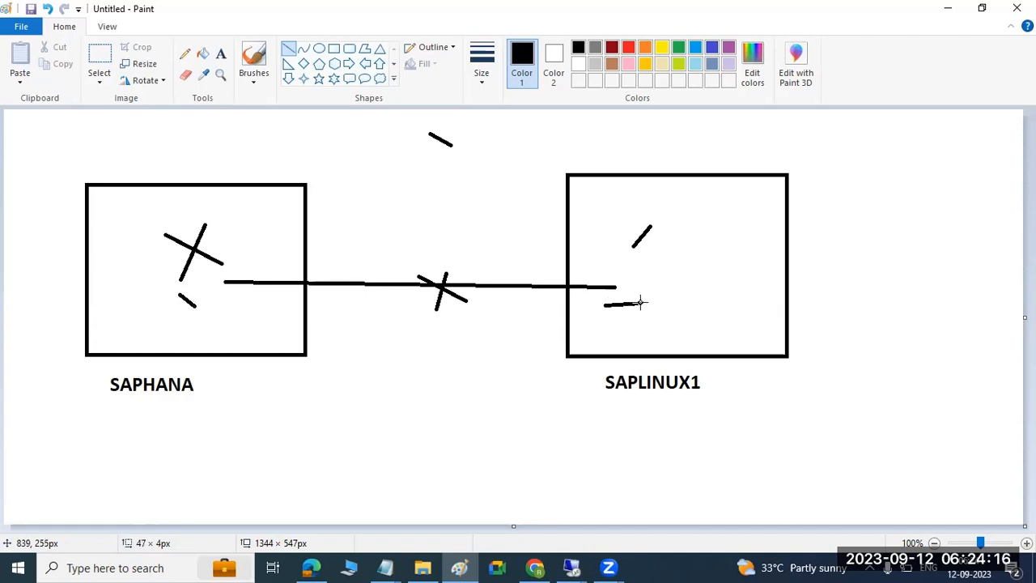
drag(640, 303, 640, 303)
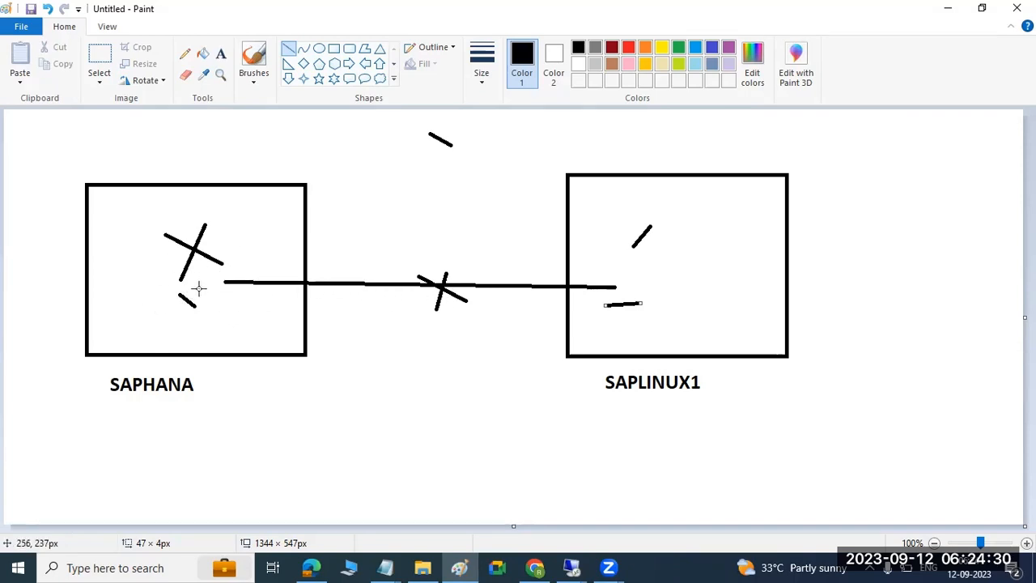
drag(266, 214, 268, 229)
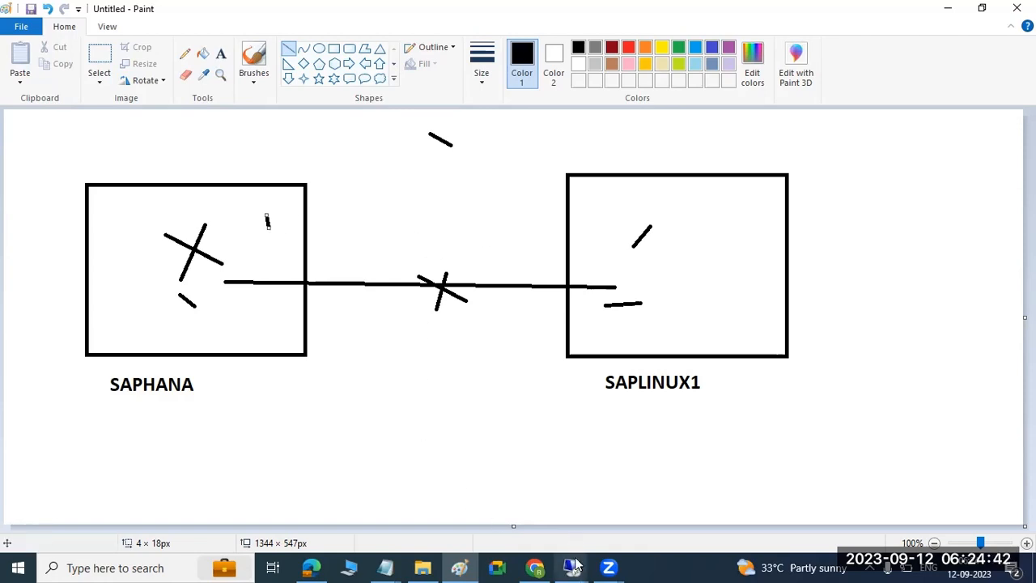
mouse_move(571, 568)
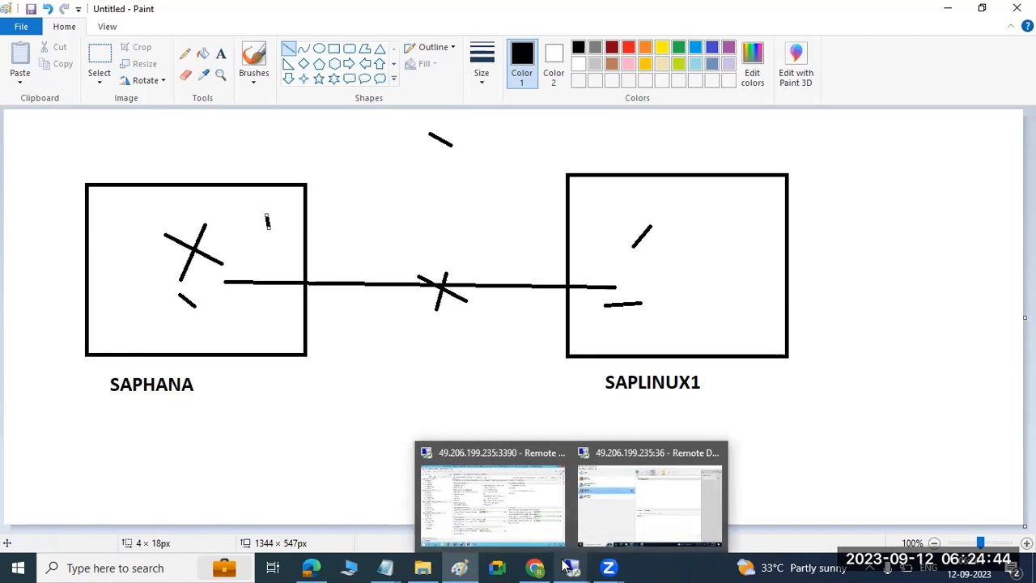
click(490, 523)
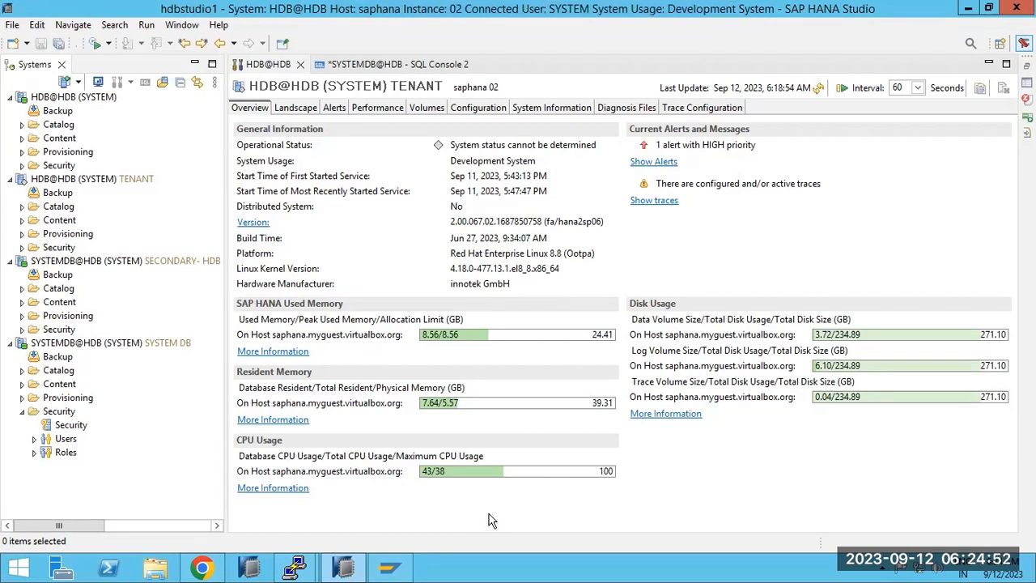
Open Configuration and Monitoring > Configure System Replication on SYSTEMDB@HDB (SYSTEM DB).
right_click(70, 348)
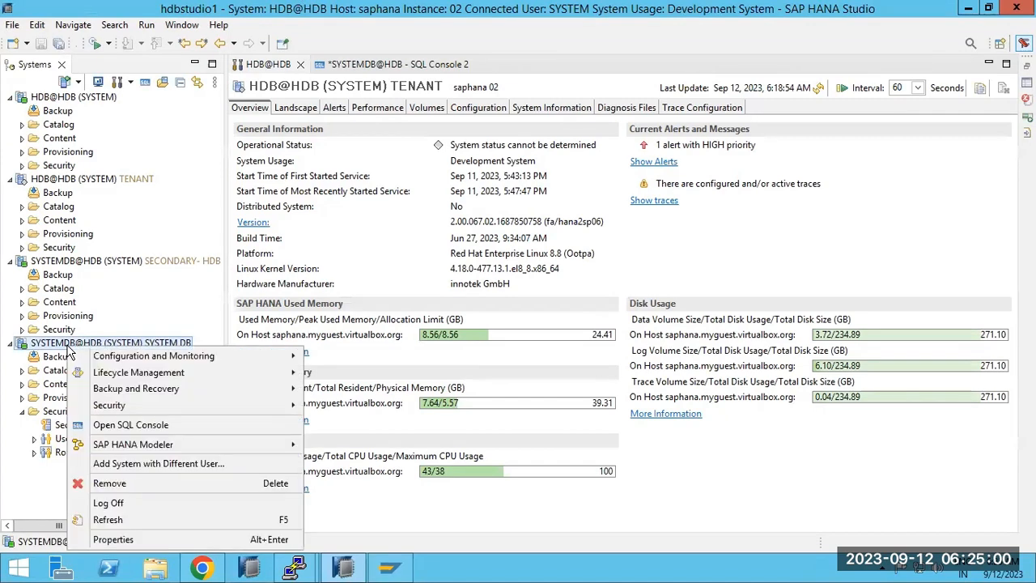
mouse_move(216, 387)
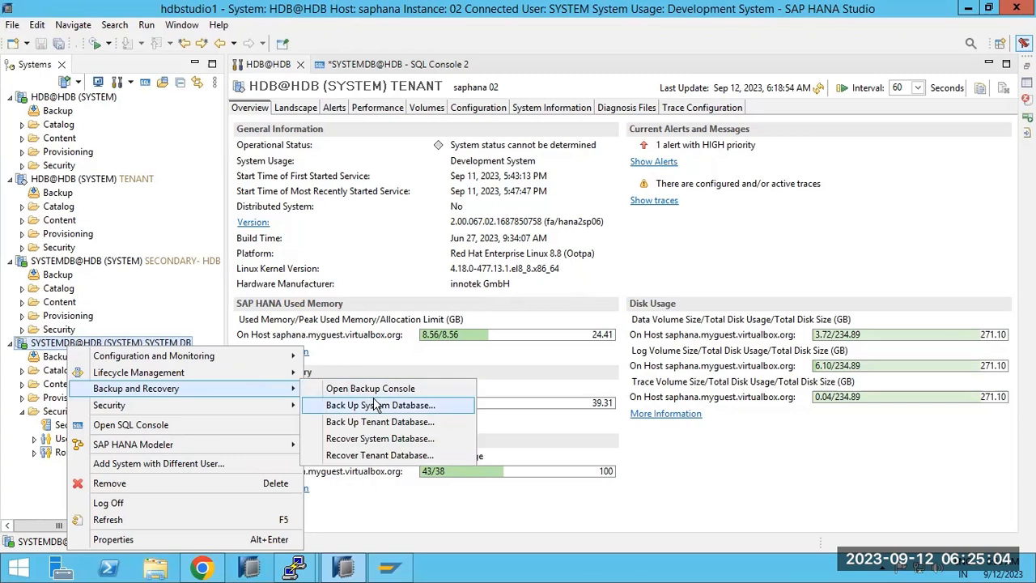
mouse_move(256, 360)
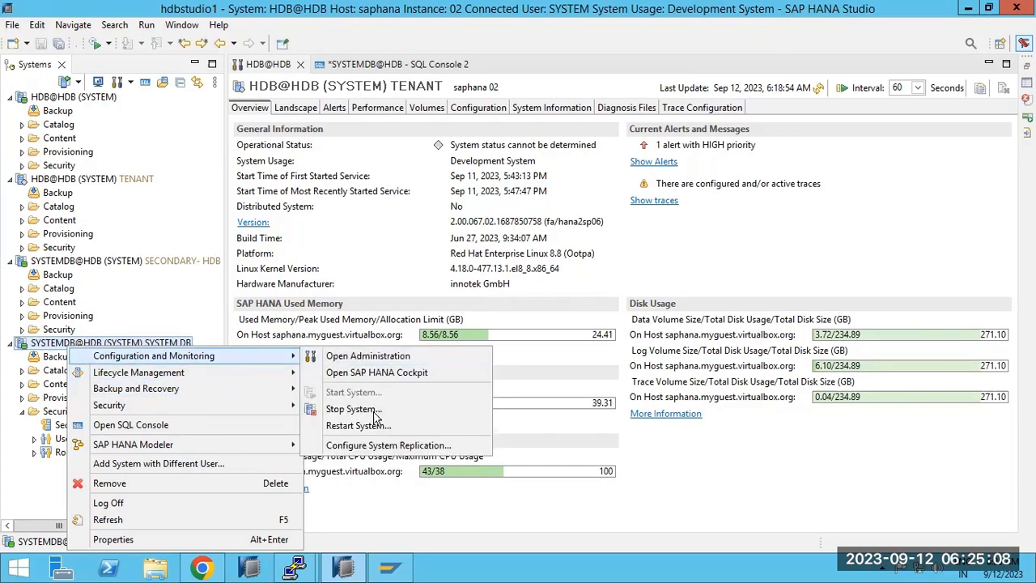
click(381, 447)
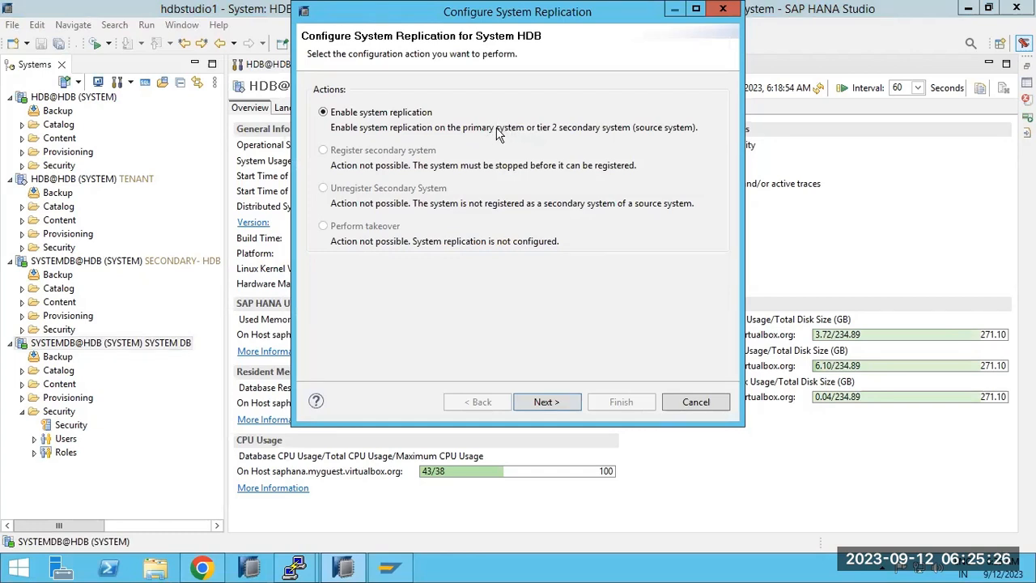
Draw a short line beside the SAPHANA label in the Paint diagram.
mouse_move(596, 8)
click(673, 7)
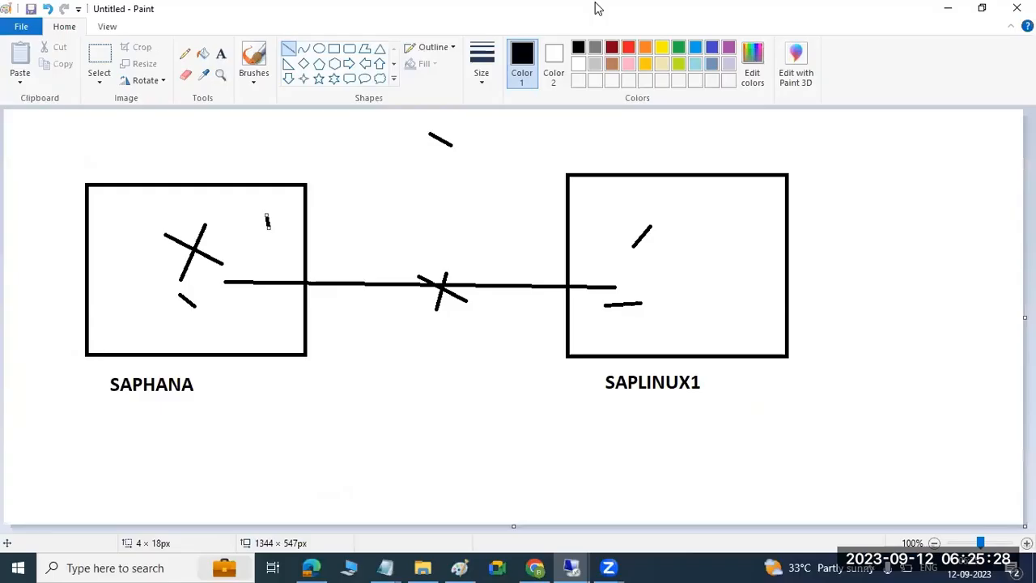
drag(217, 378, 233, 374)
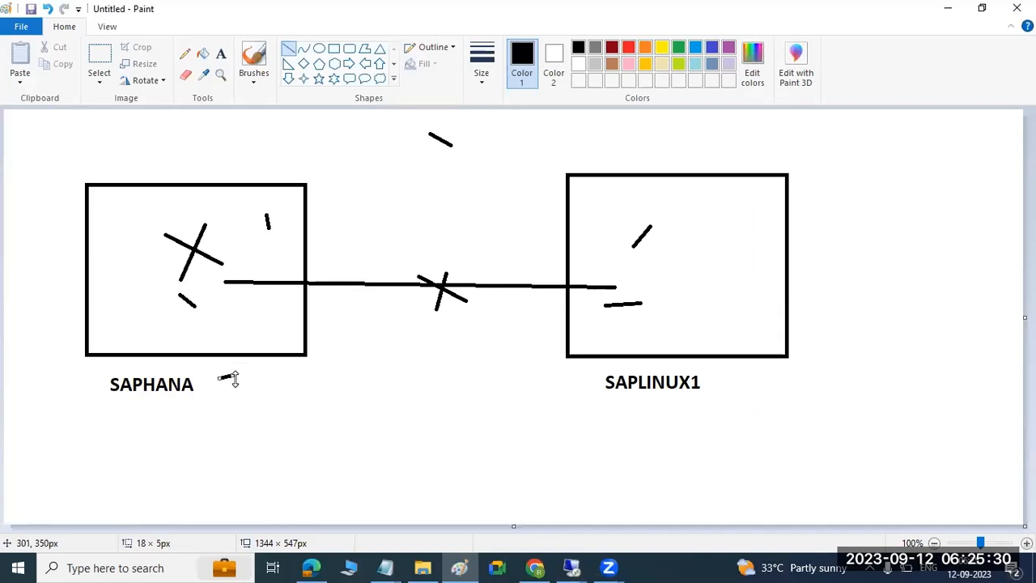
Return to SAP HANA Studio and proceed with Enable system replication selected.
mouse_move(571, 568)
click(631, 505)
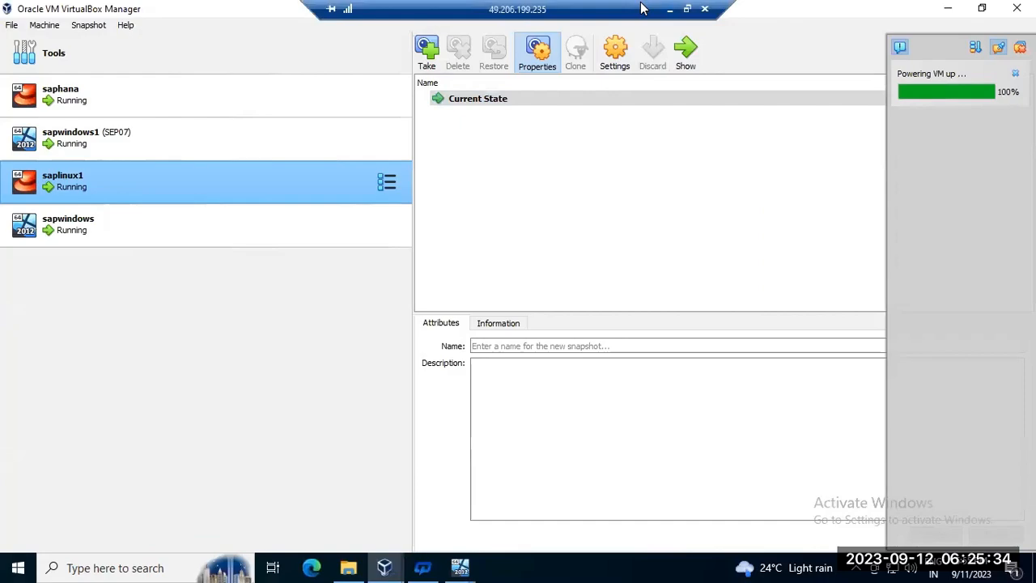
click(669, 9)
mouse_move(571, 567)
click(497, 522)
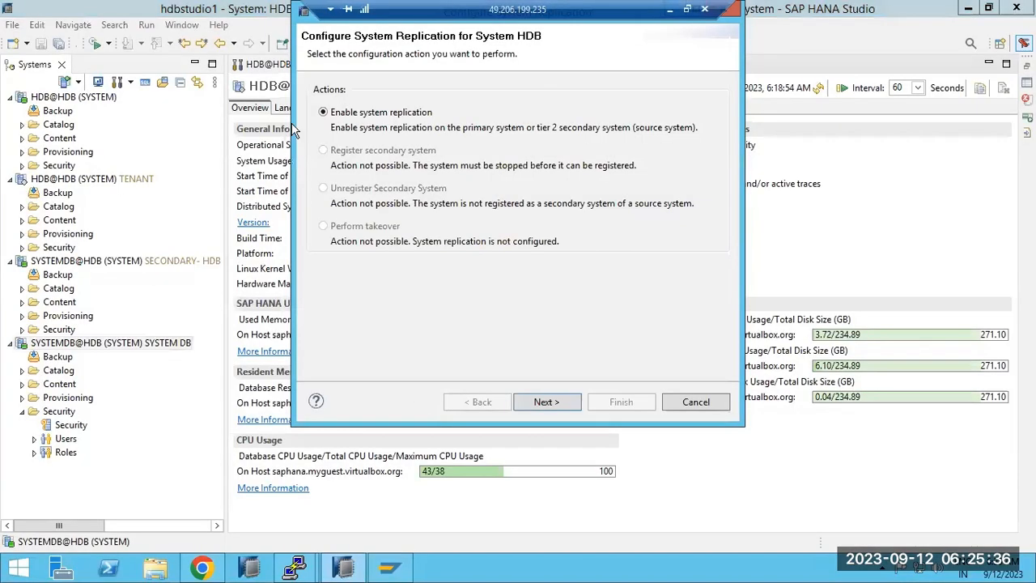
click(554, 409)
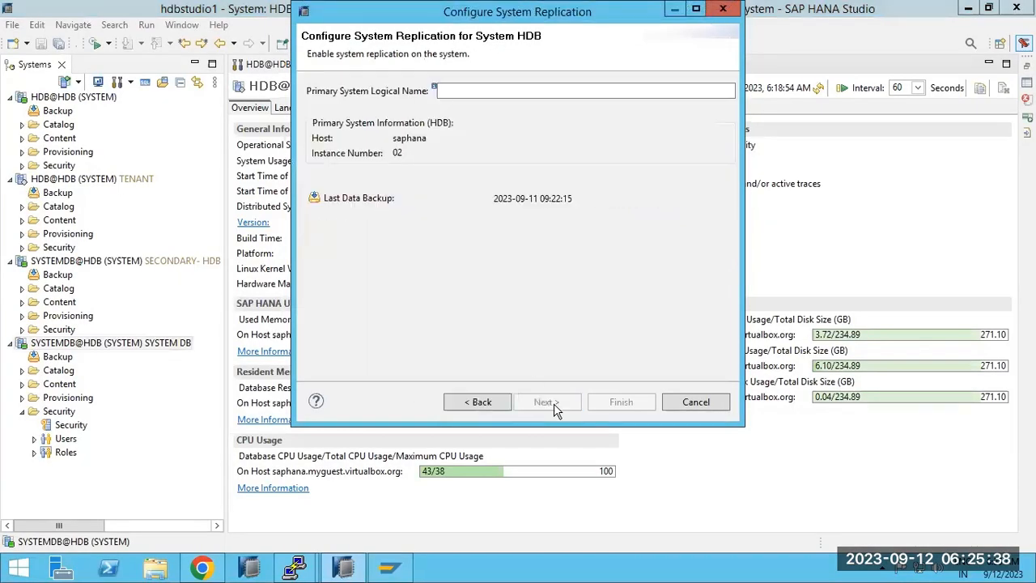
Enter PRI as the primary system logical name, review the summary, and finish enabling replication.
click(475, 90)
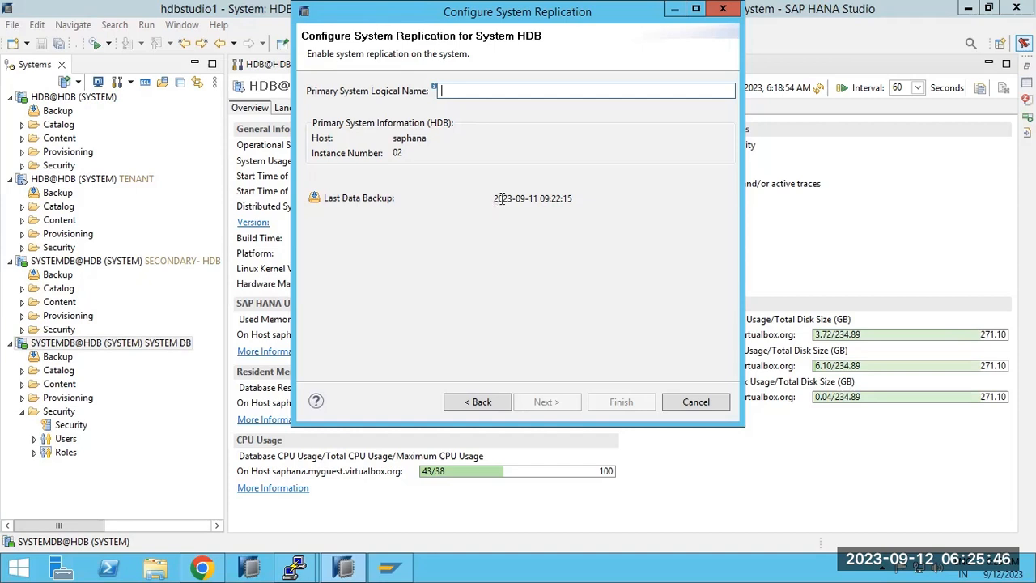
drag(501, 197, 556, 204)
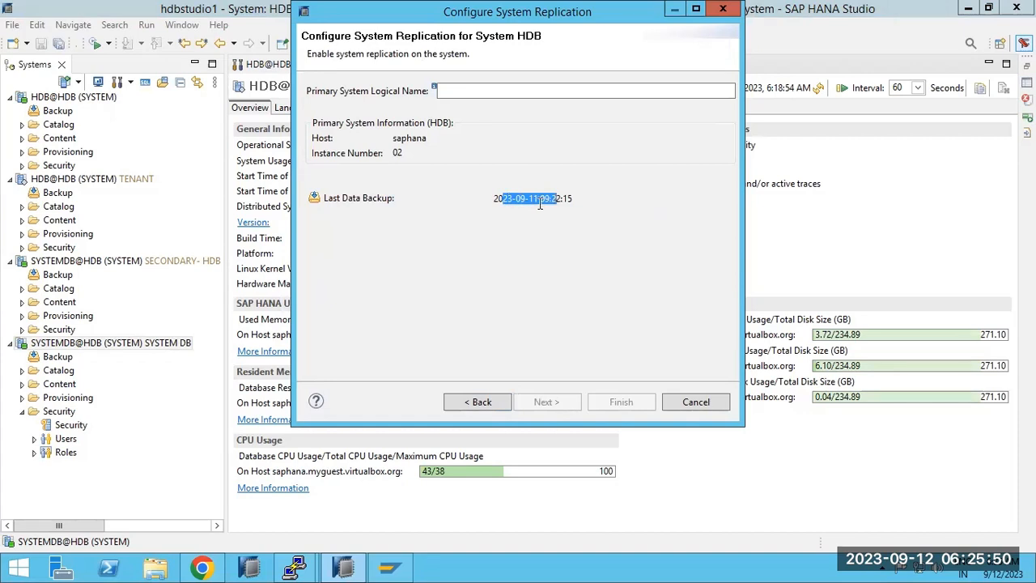
click(539, 204)
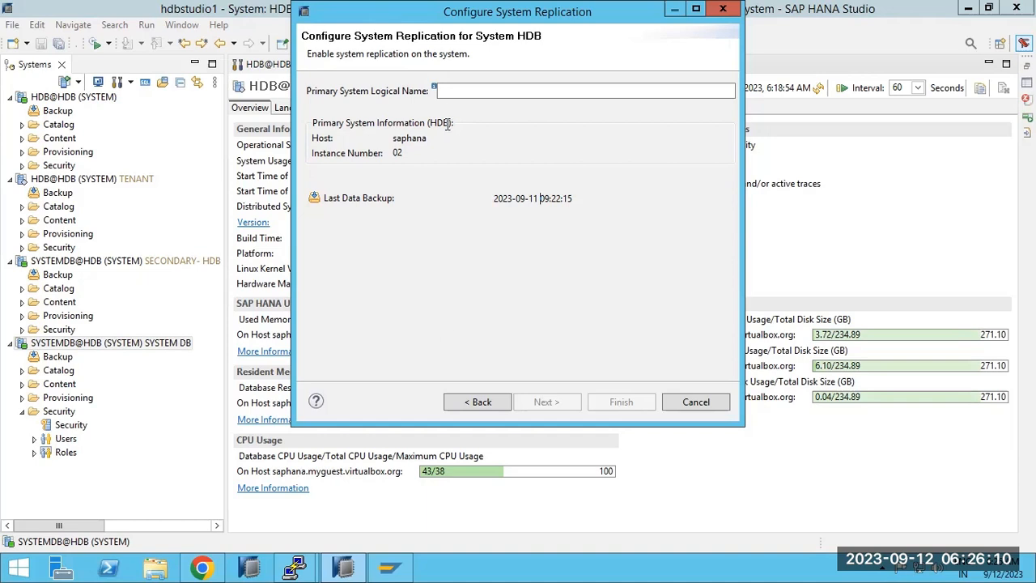
click(447, 92)
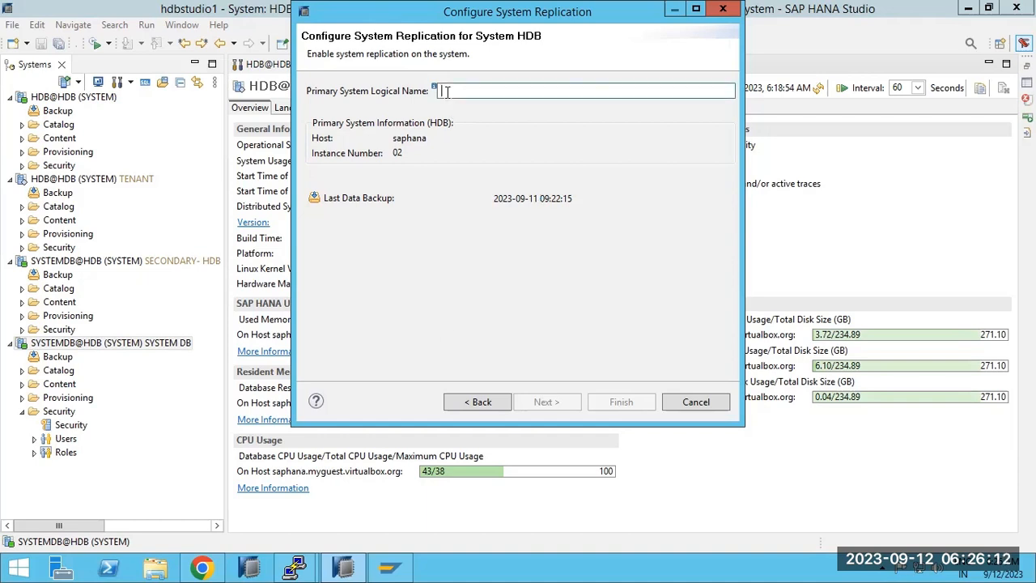
text(PRI)
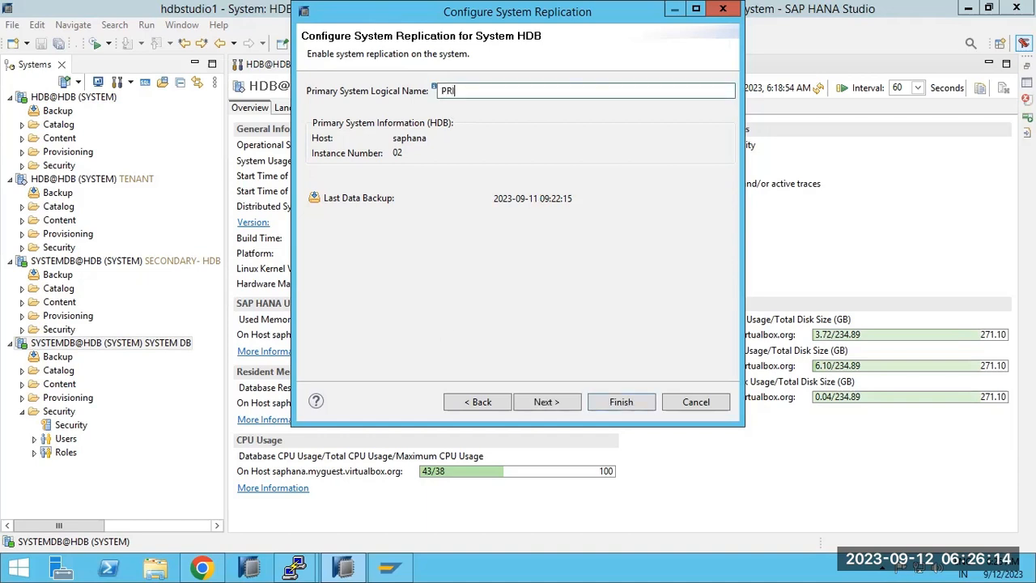
click(544, 402)
click(619, 402)
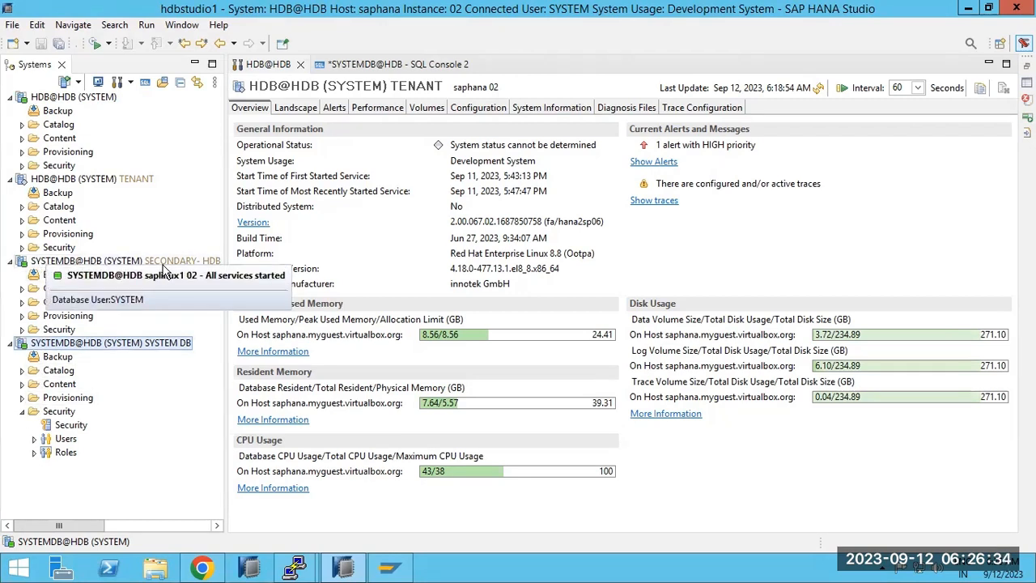
click(94, 261)
right_click(94, 261)
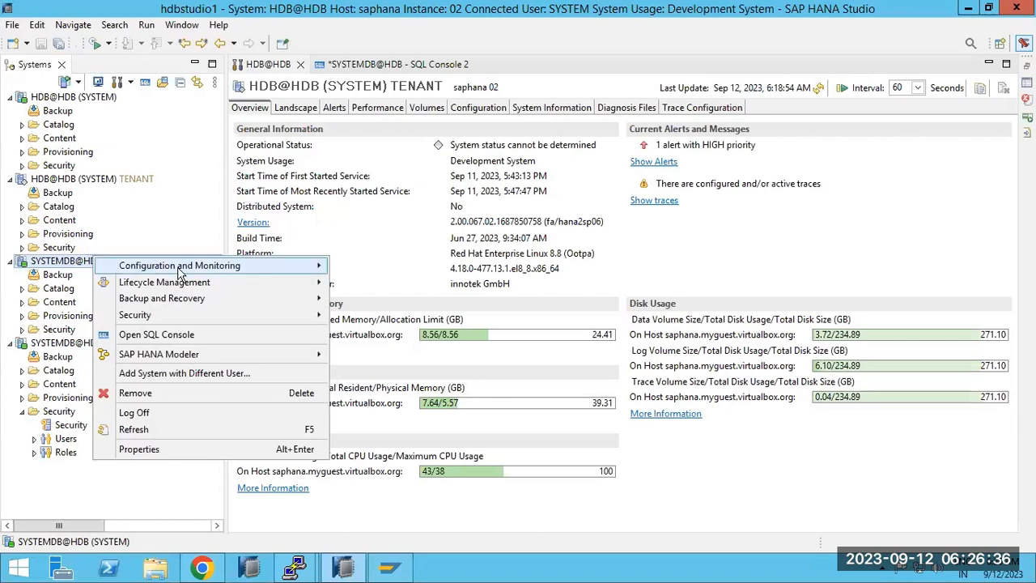
mouse_move(232, 267)
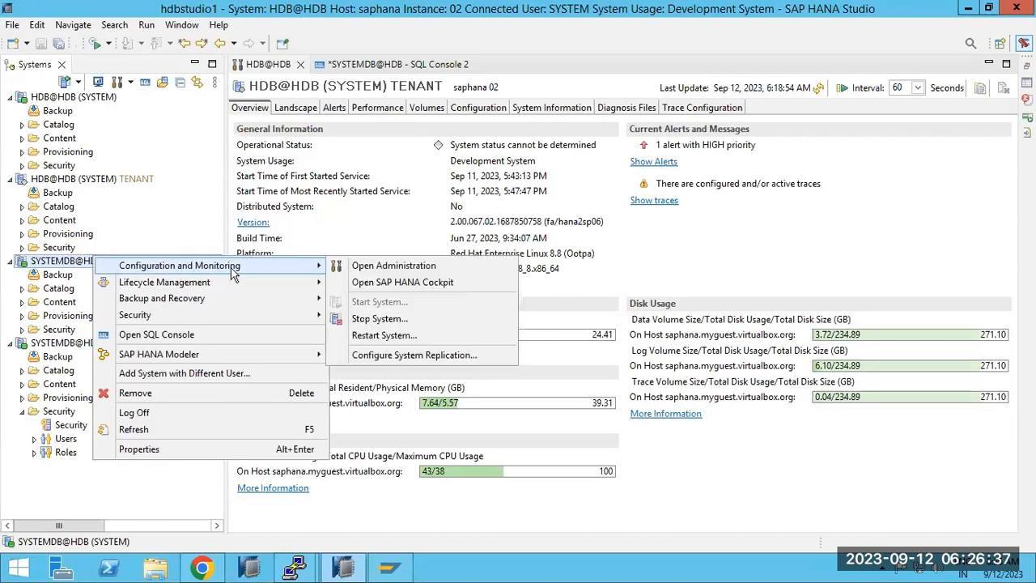
click(396, 356)
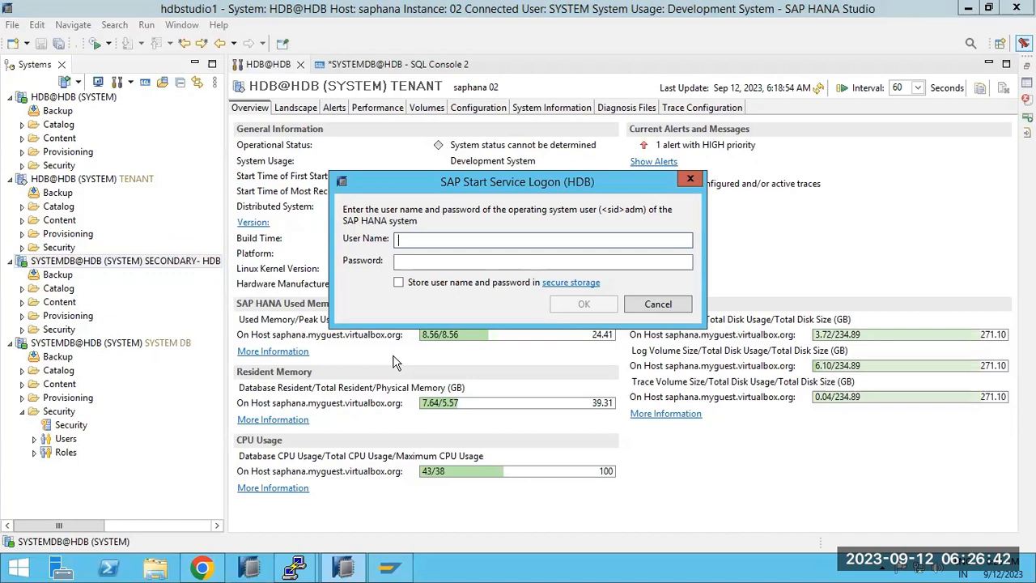
click(657, 303)
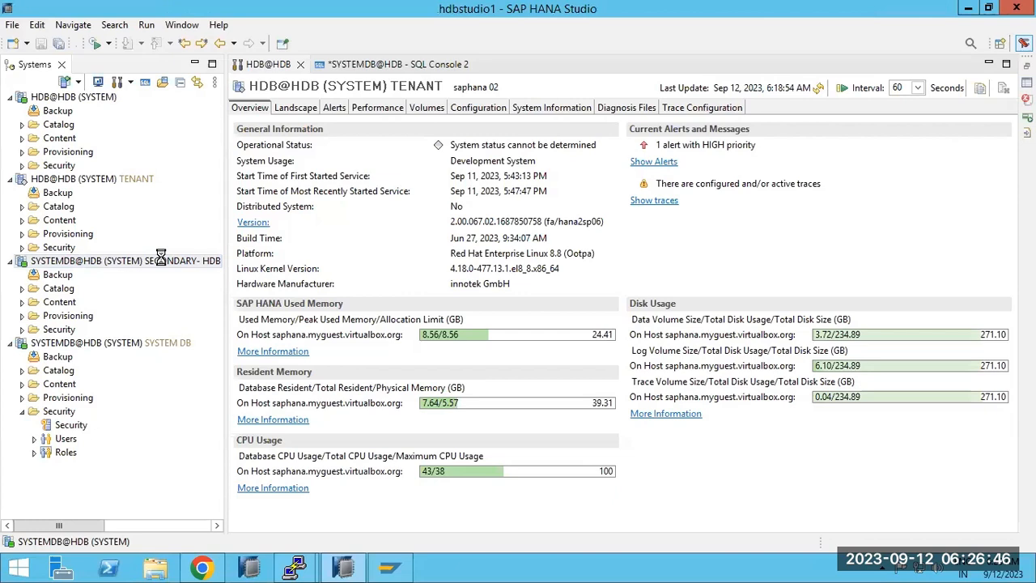
Open the SECONDARY-HDB administration and view Landscape > System Replication, which lists 0 rows.
double_click(162, 265)
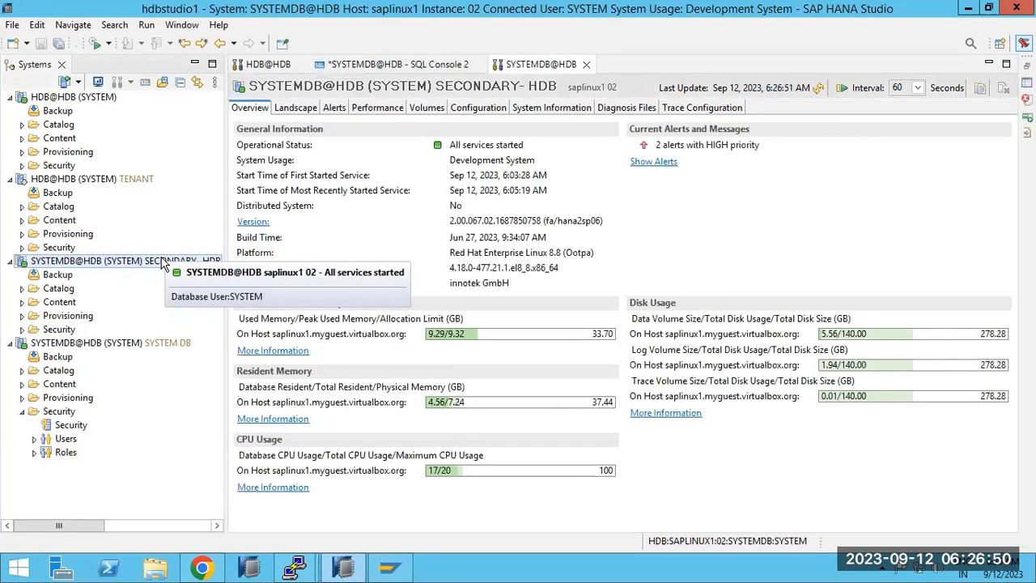
click(296, 108)
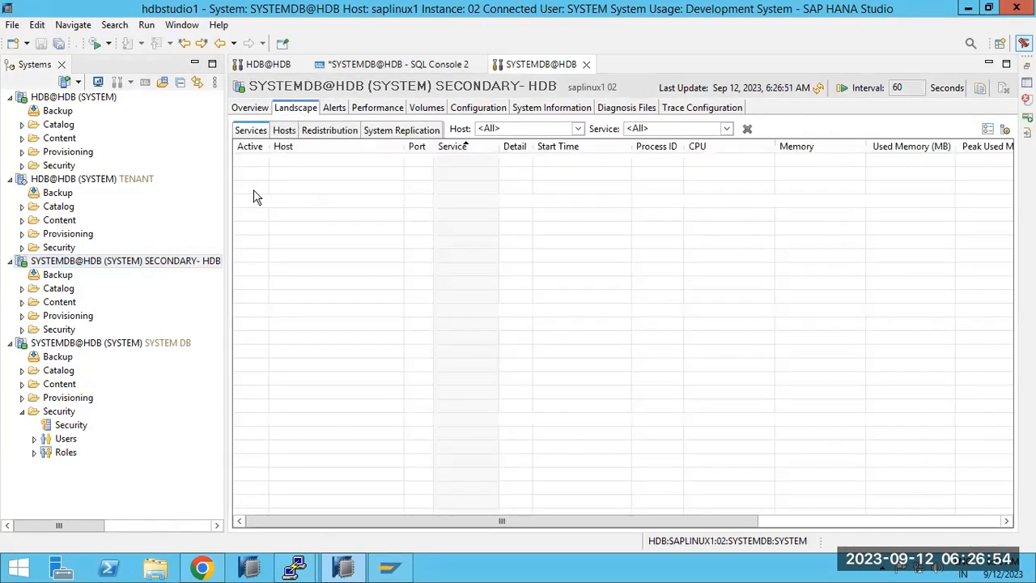
click(400, 131)
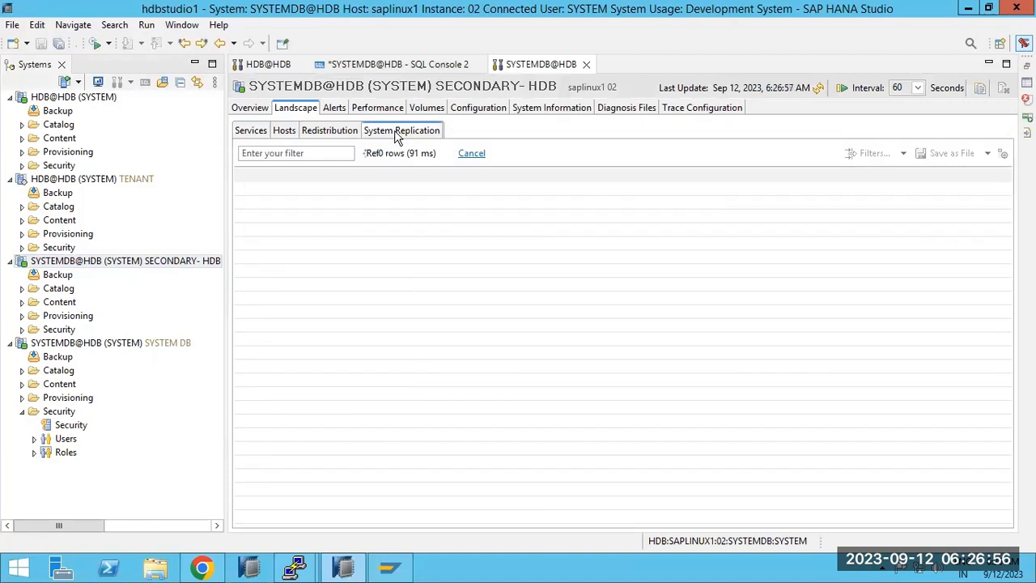
click(72, 261)
Start Configure System Replication from the secondary system's context menu.
right_click(68, 261)
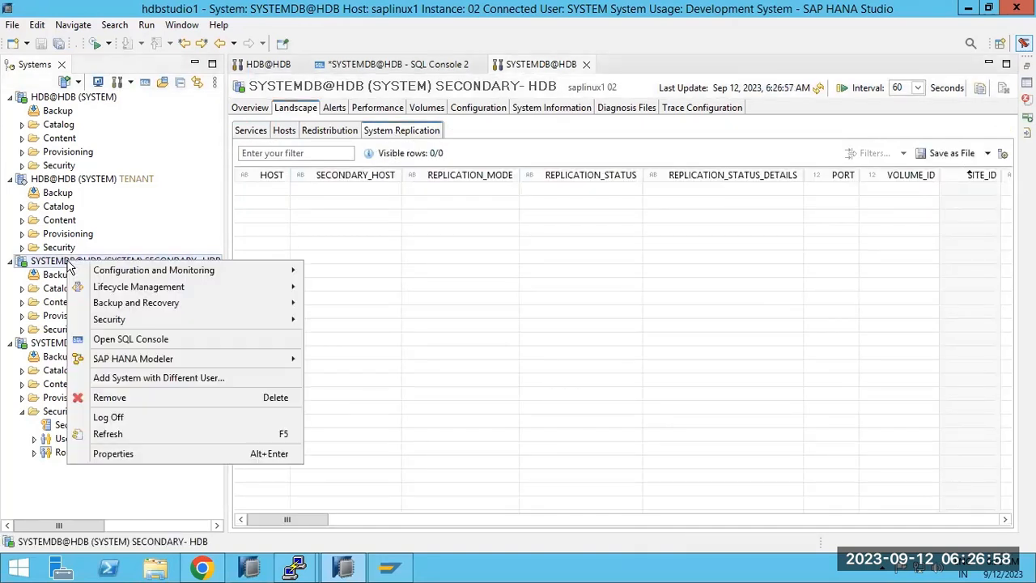
mouse_move(140, 274)
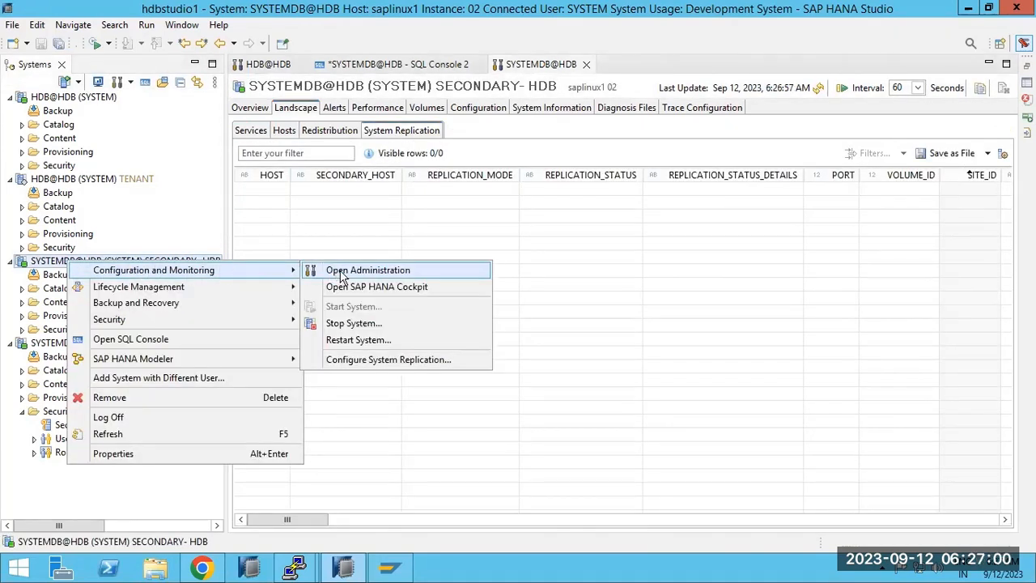
click(382, 360)
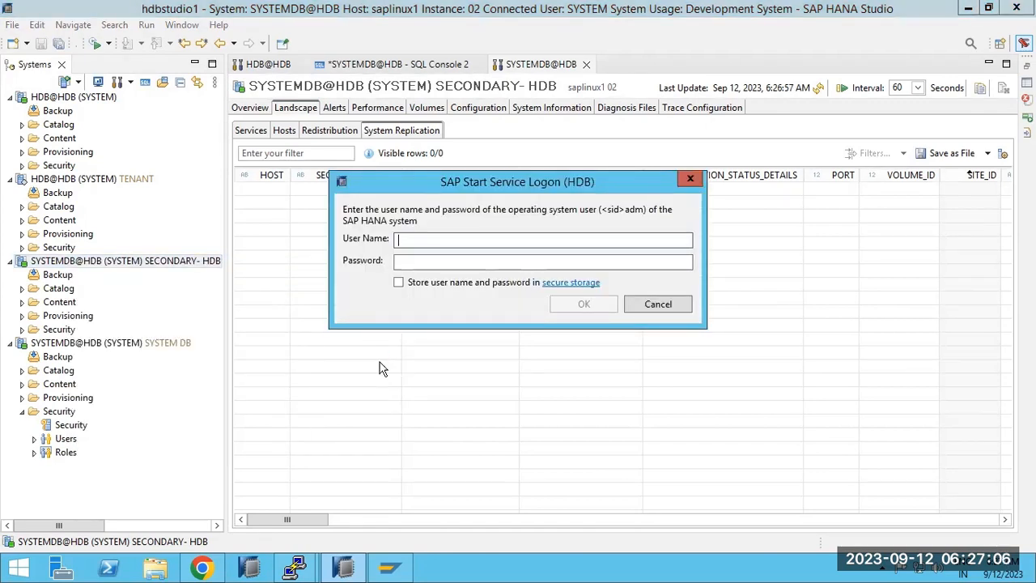
Log on as OS user hdbadm with its password, then cancel the wizard and go to the terminal.
text(hdbadm)
key(Tab)
text(•••••••)
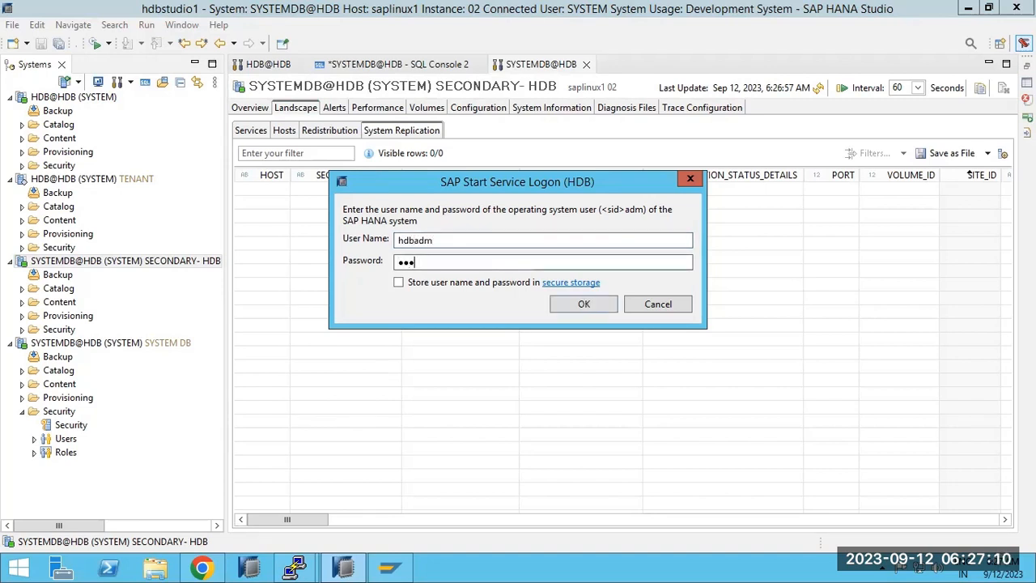
text(•••)
key(Return)
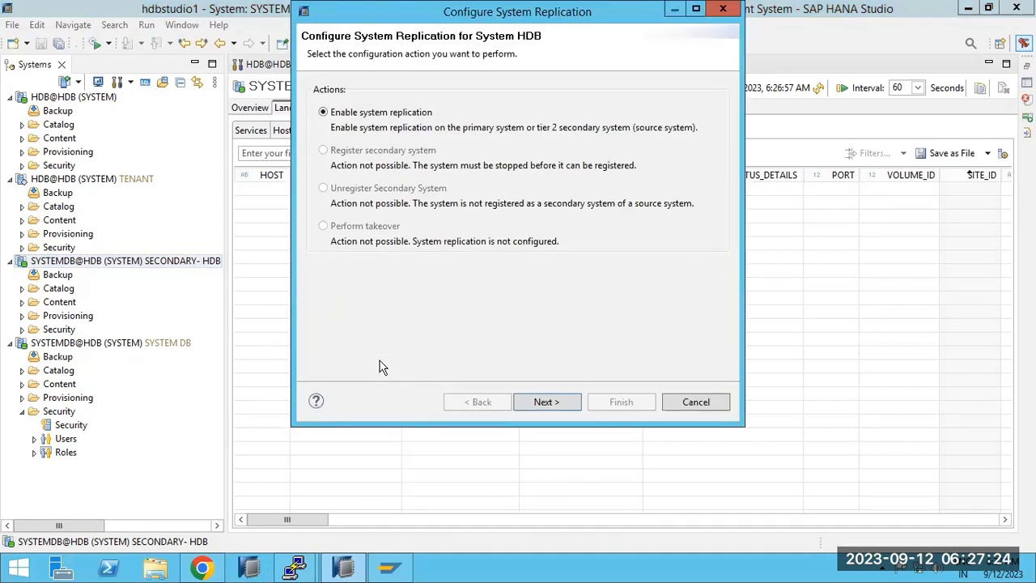
click(722, 403)
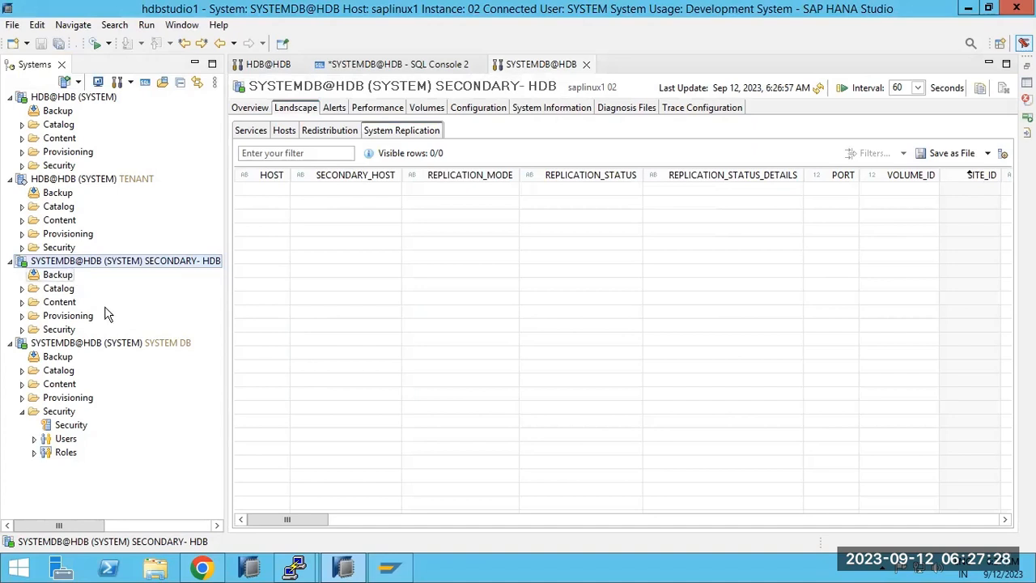
click(294, 567)
Run HDB stop in the saplinux1 PuTTY session to stop the HDB instance.
click(373, 488)
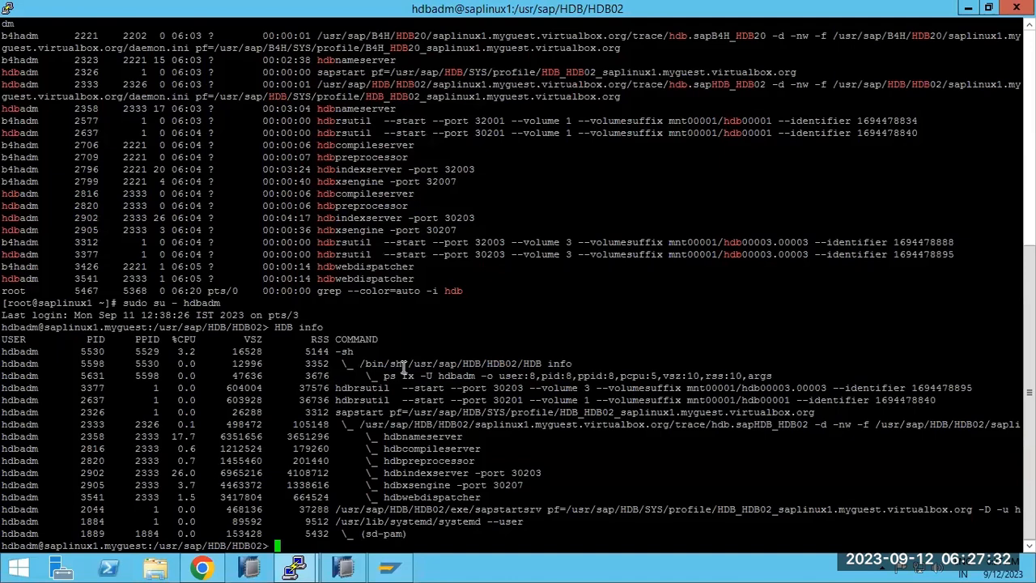
text(HDB stop)
key(Return)
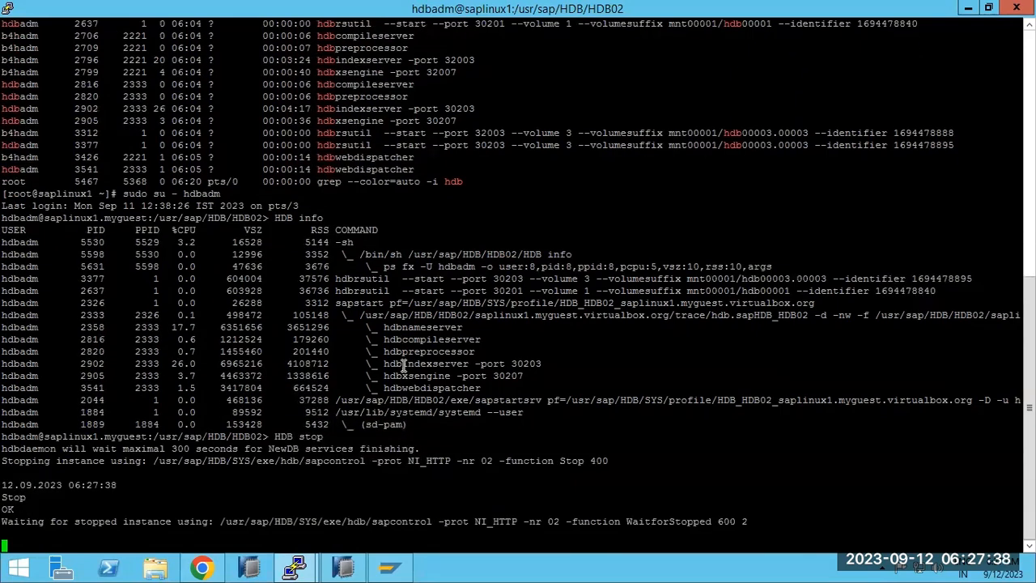
Check the HDB stop command and saplinux1 prompt in the terminal, then return to HANA Studio.
click(344, 570)
mouse_move(296, 569)
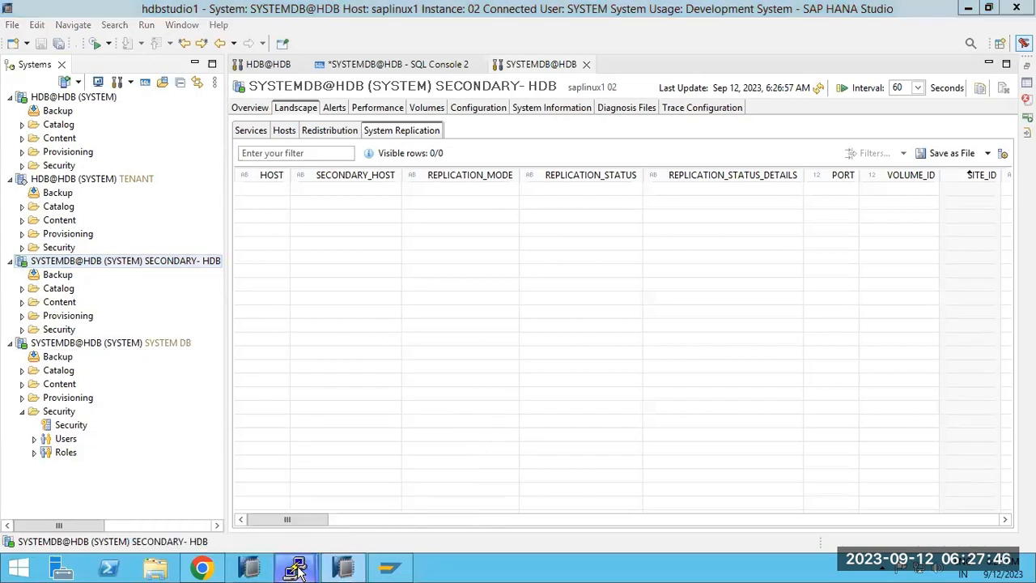
click(340, 501)
drag(275, 437, 324, 437)
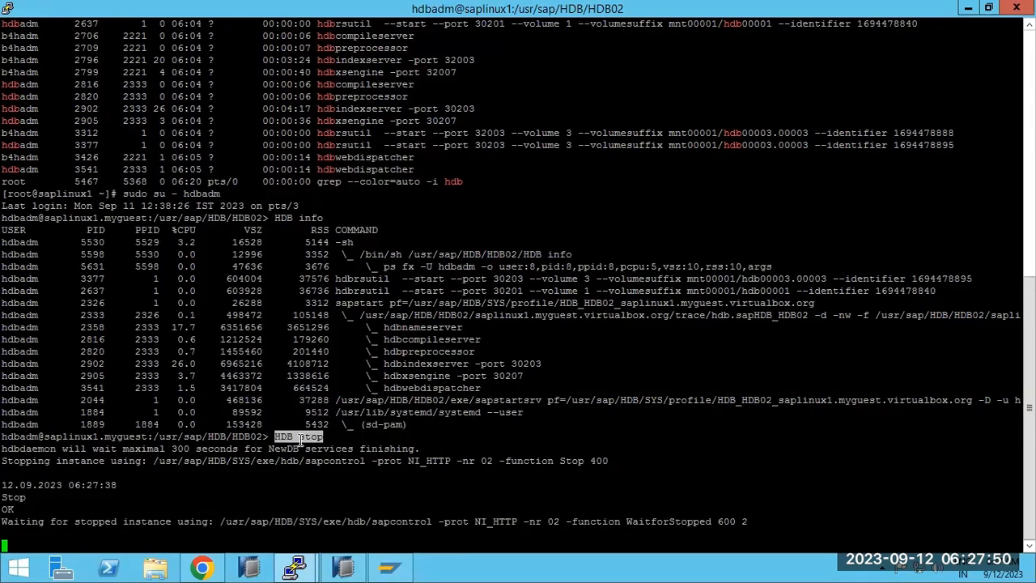
drag(61, 437, 98, 437)
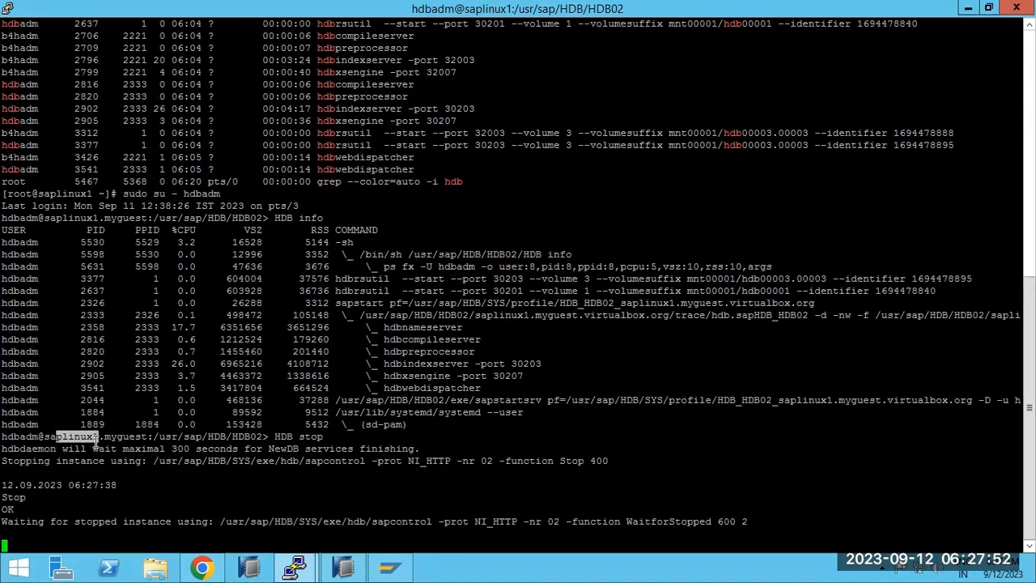
click(344, 569)
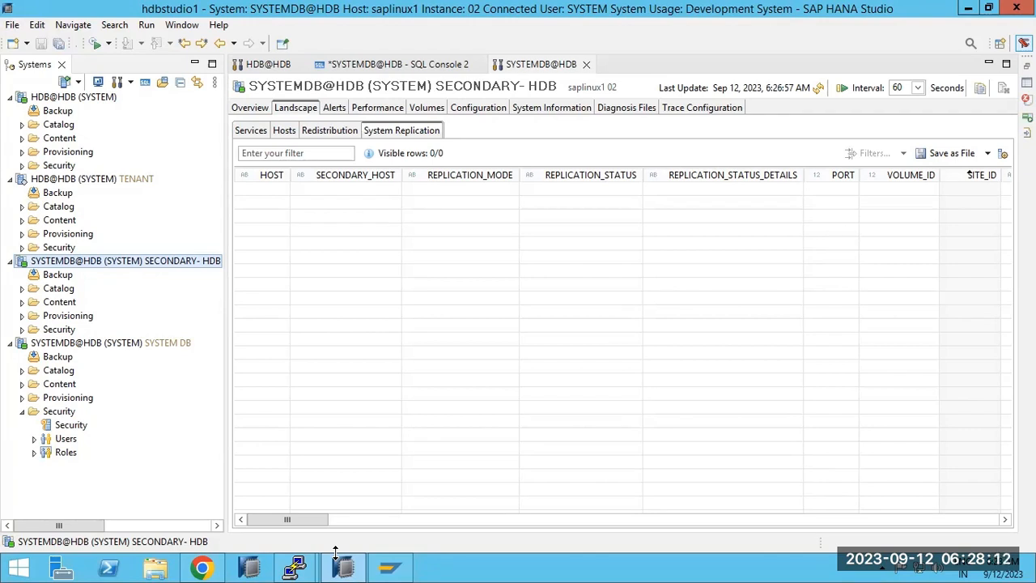
Refresh the secondary SYSTEMDB@HDB in the systems tree so it shows as stopped.
mouse_move(298, 568)
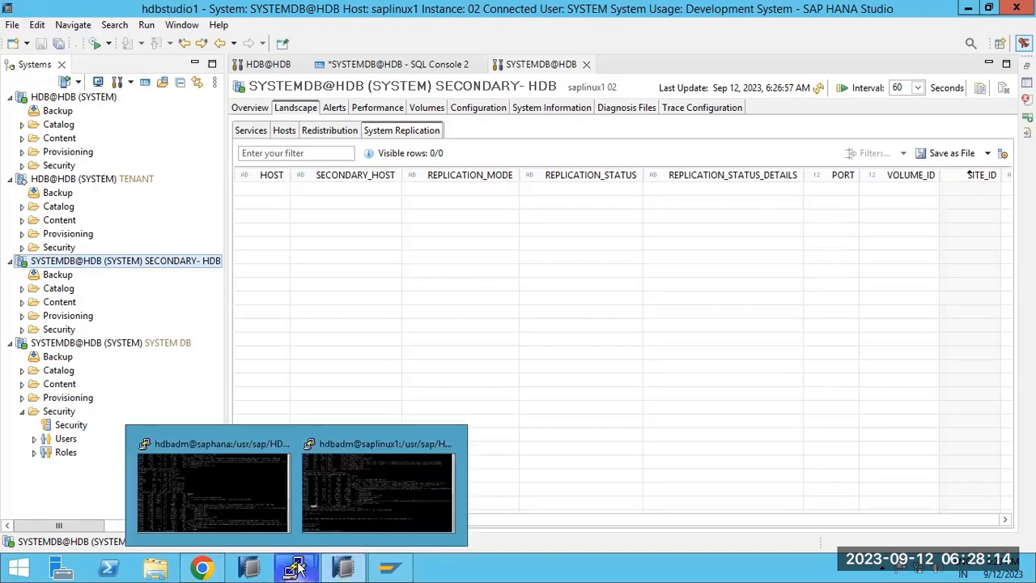
click(338, 523)
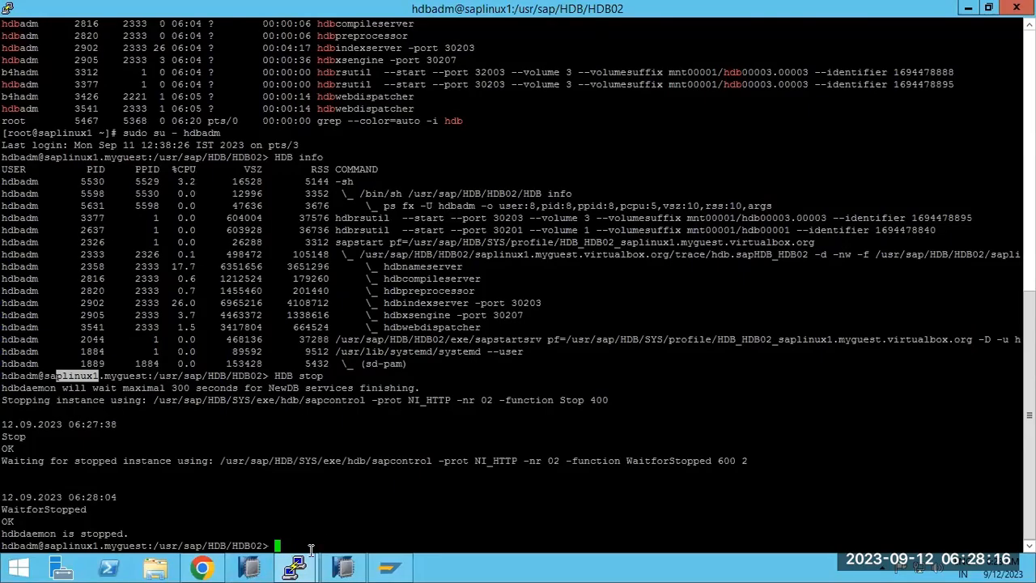
click(345, 566)
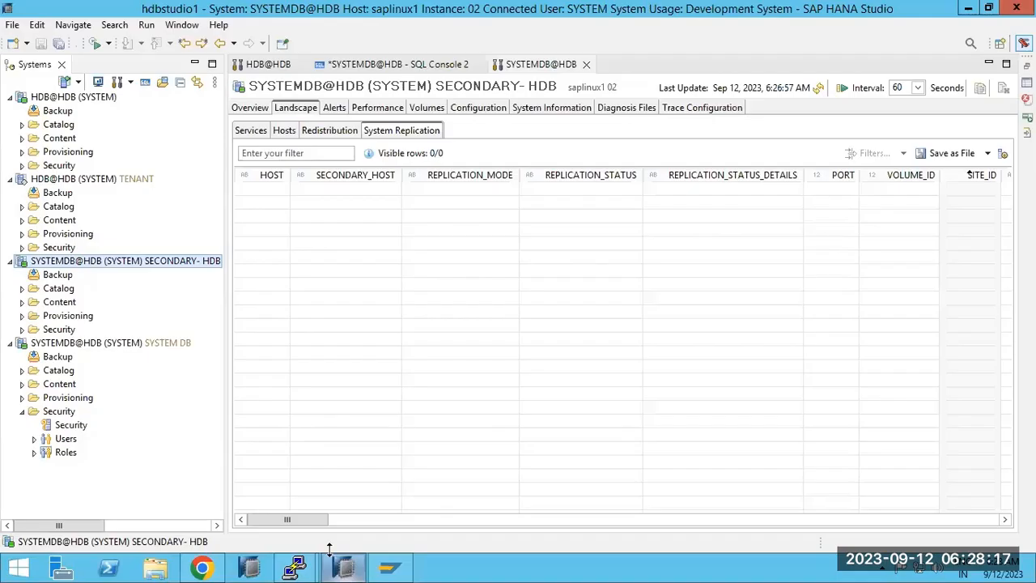
click(57, 249)
right_click(56, 252)
right_click(43, 262)
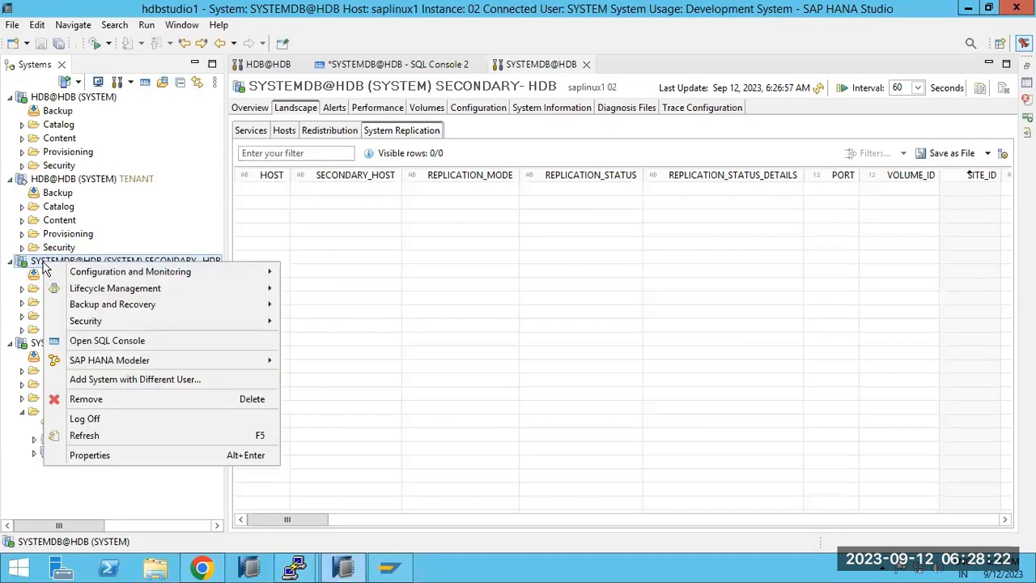
click(76, 435)
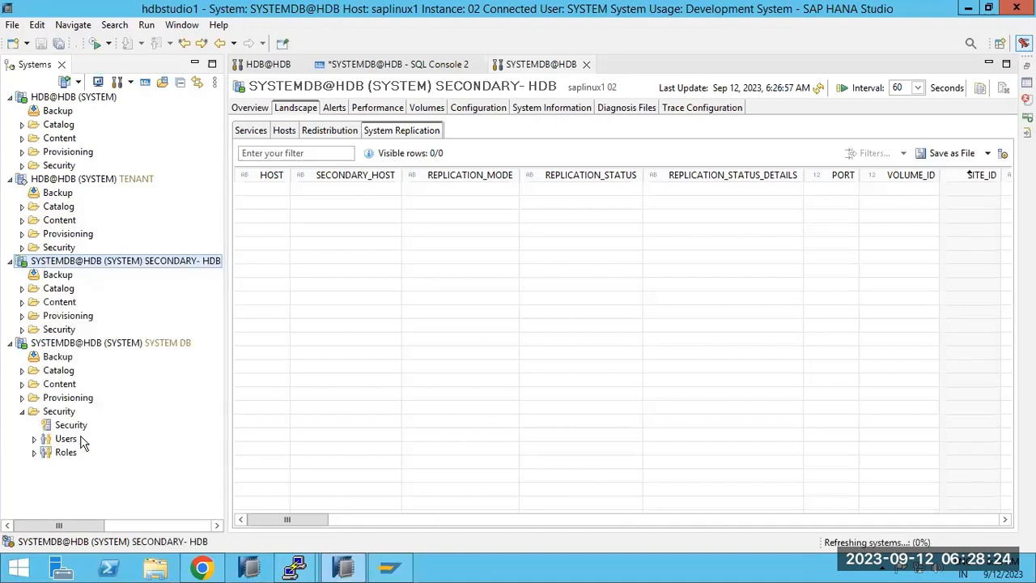
Open Configuration and Monitoring > Configure System Replication for the secondary system.
right_click(48, 267)
mouse_move(154, 270)
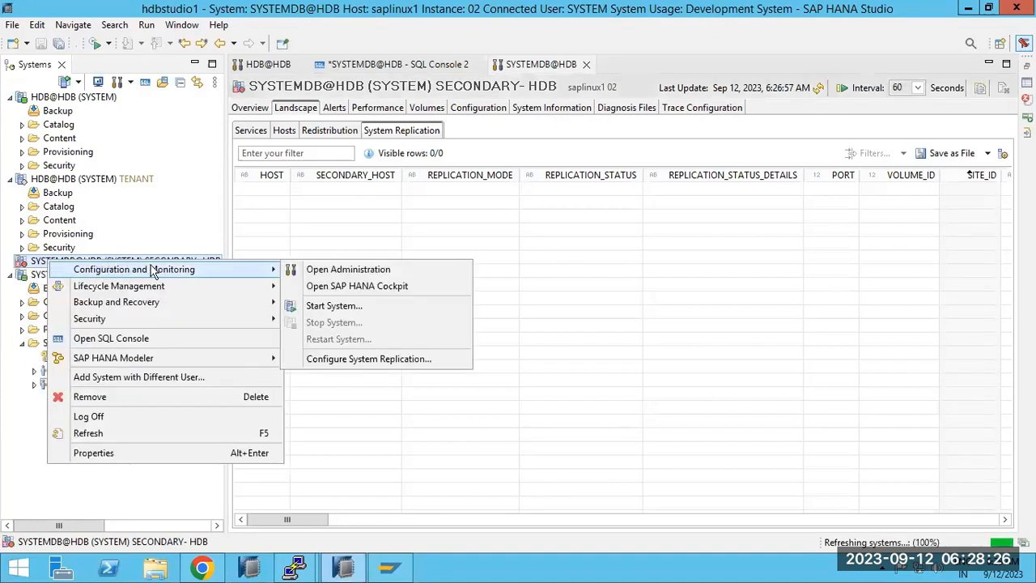
click(343, 360)
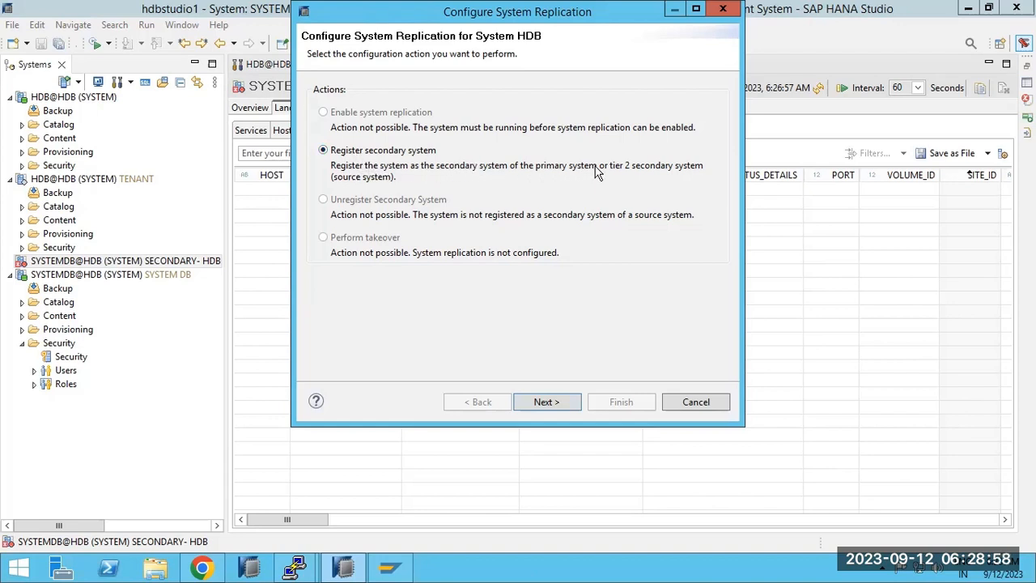
Advance to secondary registration, enter SEC as logical name, and show the Replication Mode choices.
click(536, 403)
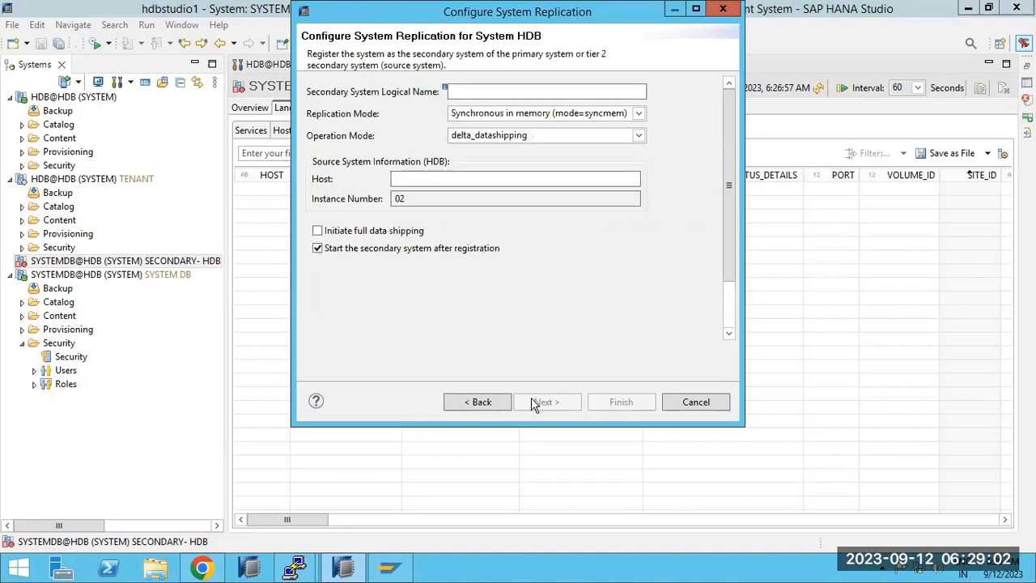
click(468, 90)
text(SEC)
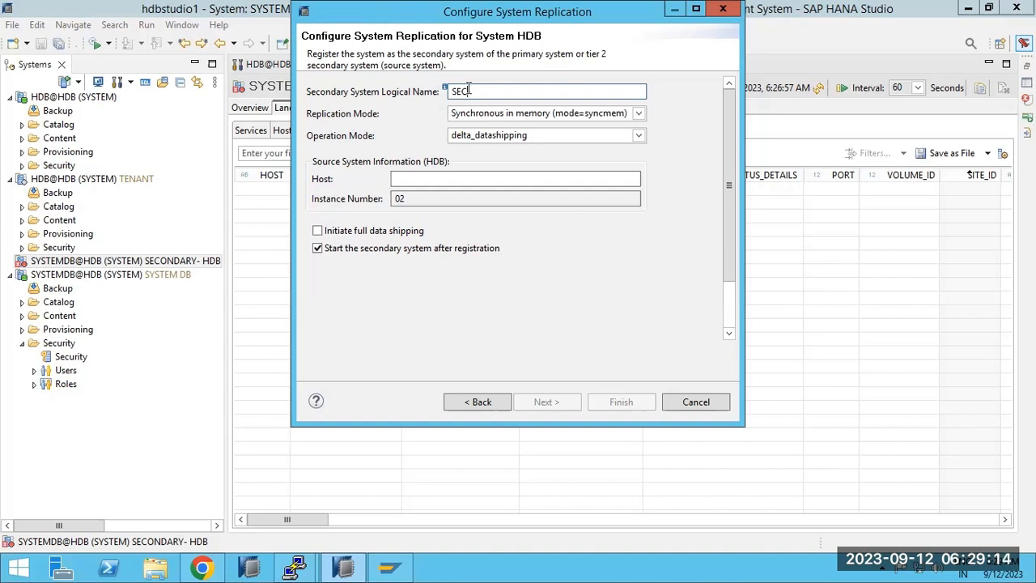
click(639, 113)
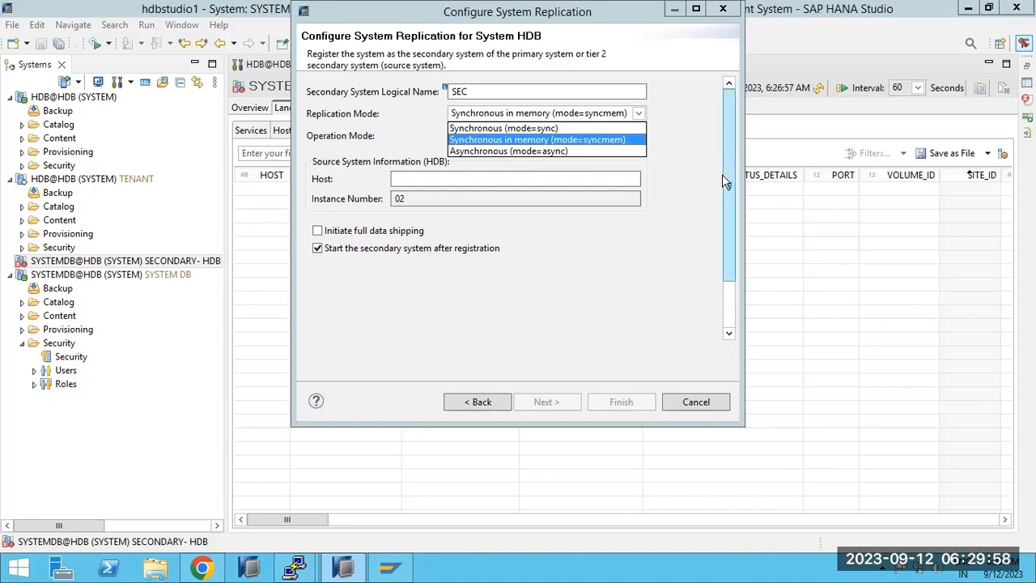
Draw an upper and a lower rectangle inside the SAPLINUX1 box.
click(675, 8)
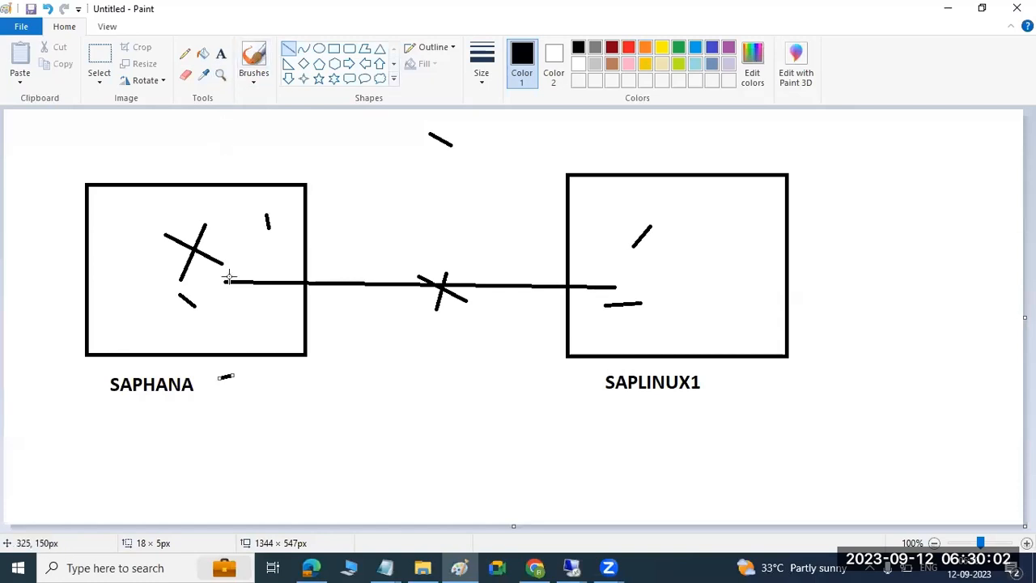
drag(213, 274, 278, 270)
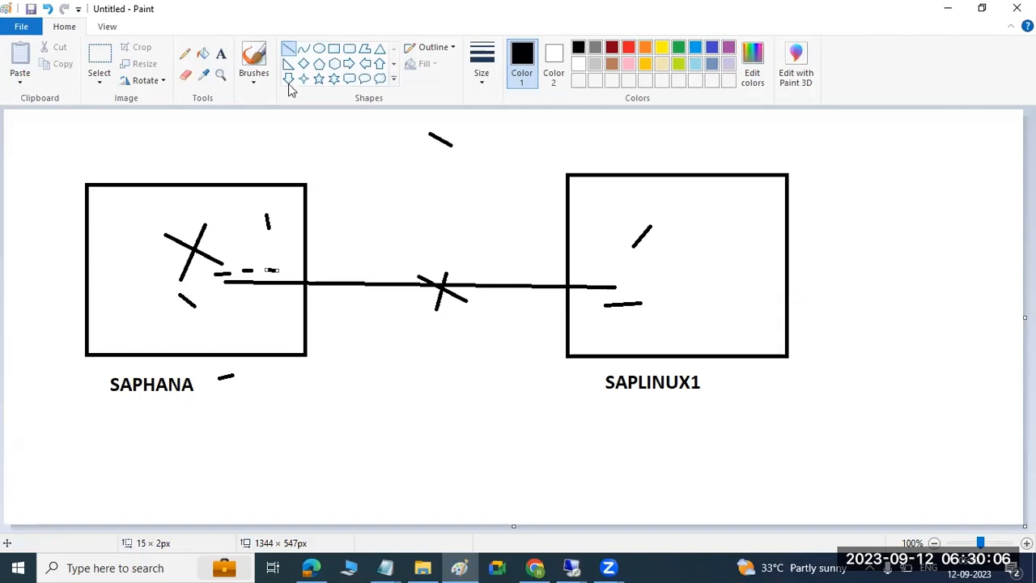
click(334, 48)
mouse_move(635, 187)
mouse_down()
mouse_move(699, 233)
mouse_move(739, 233)
mouse_up()
mouse_move(664, 297)
mouse_down()
mouse_move(723, 335)
mouse_move(746, 336)
mouse_up()
click(572, 408)
Draw an arrow line from the upper box to the lower box and place a text box beside it.
click(288, 48)
mouse_move(722, 217)
mouse_down()
mouse_move(701, 322)
mouse_move(712, 310)
mouse_move(702, 321)
mouse_move(695, 313)
mouse_move(701, 321)
mouse_move(766, 317)
mouse_move(839, 292)
mouse_up()
click(221, 53)
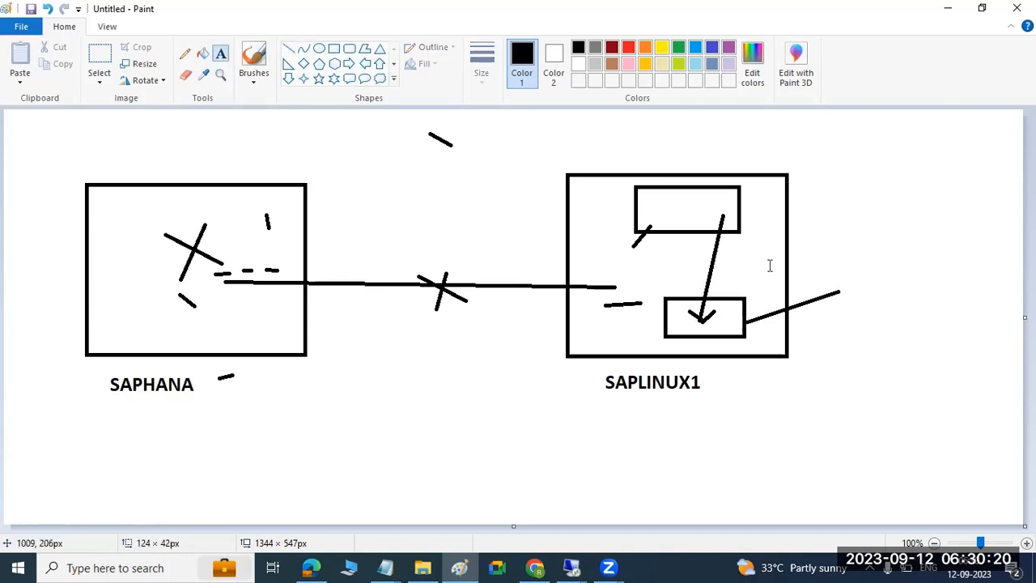
drag(837, 270, 996, 318)
Label the text box 'PERSISTENCE LAYER' and add a 'RAM' label beside the upper box.
text(PE)
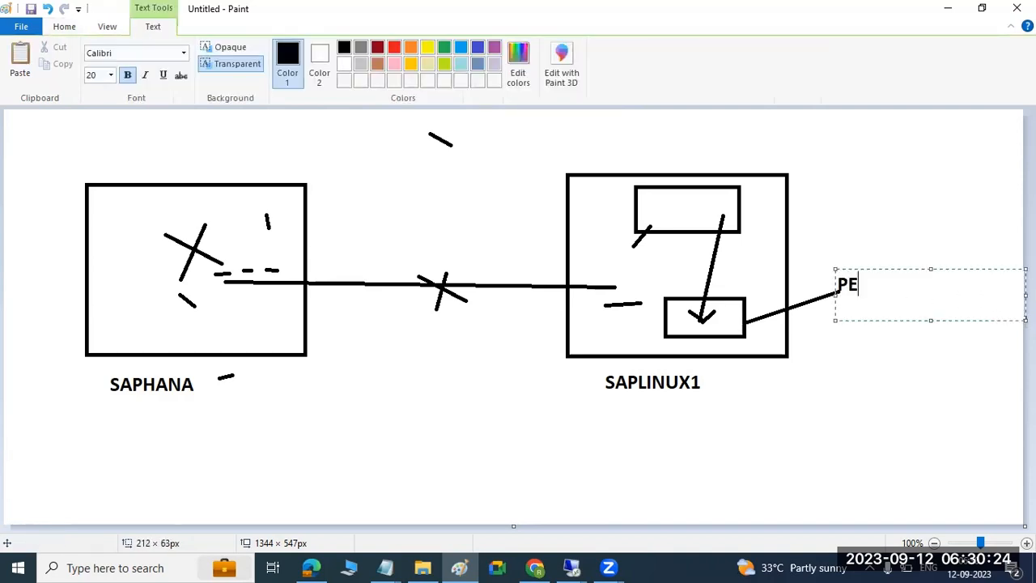
text(RSISTENCE)
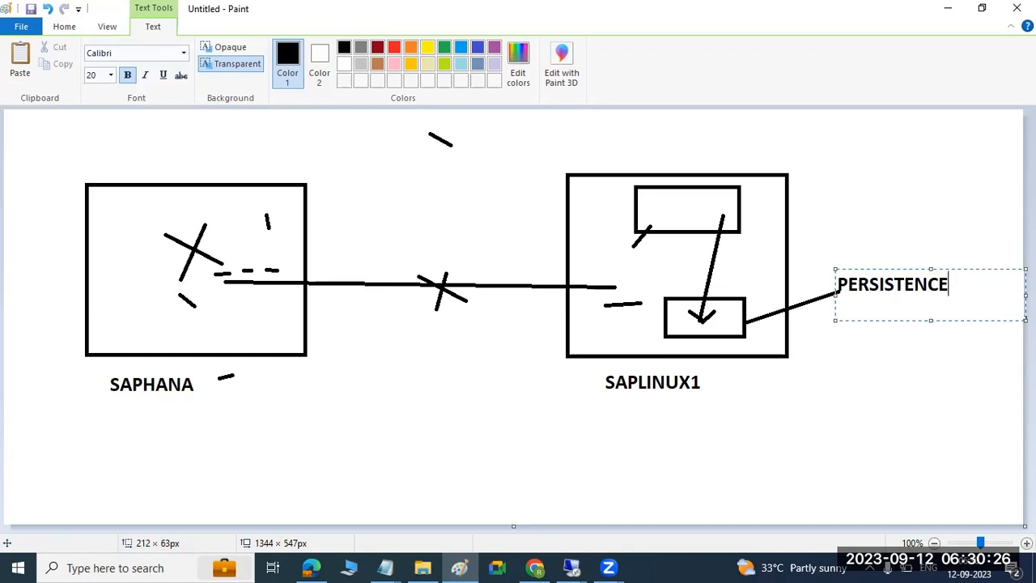
text( LAYER)
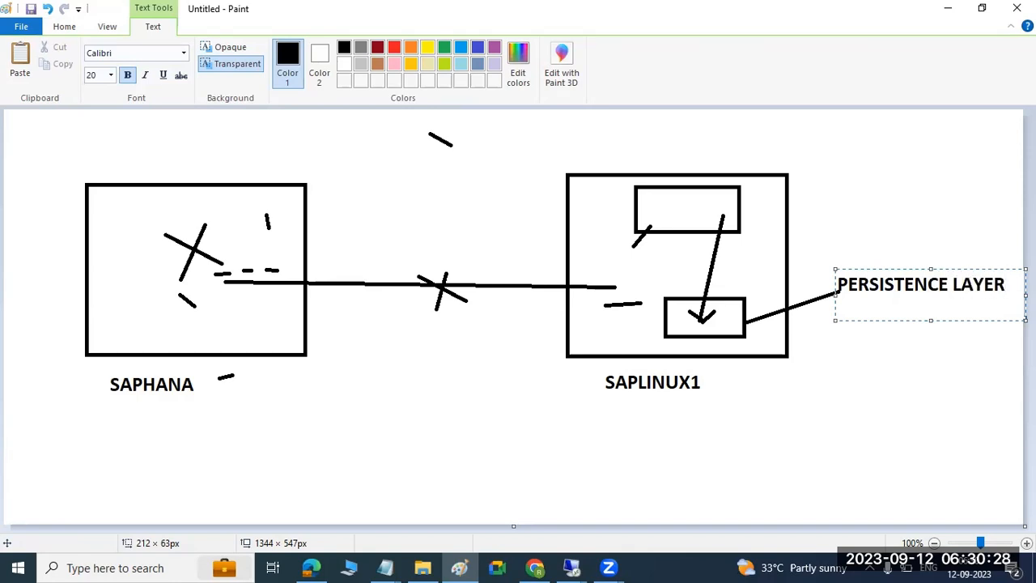
click(756, 208)
text(RAM)
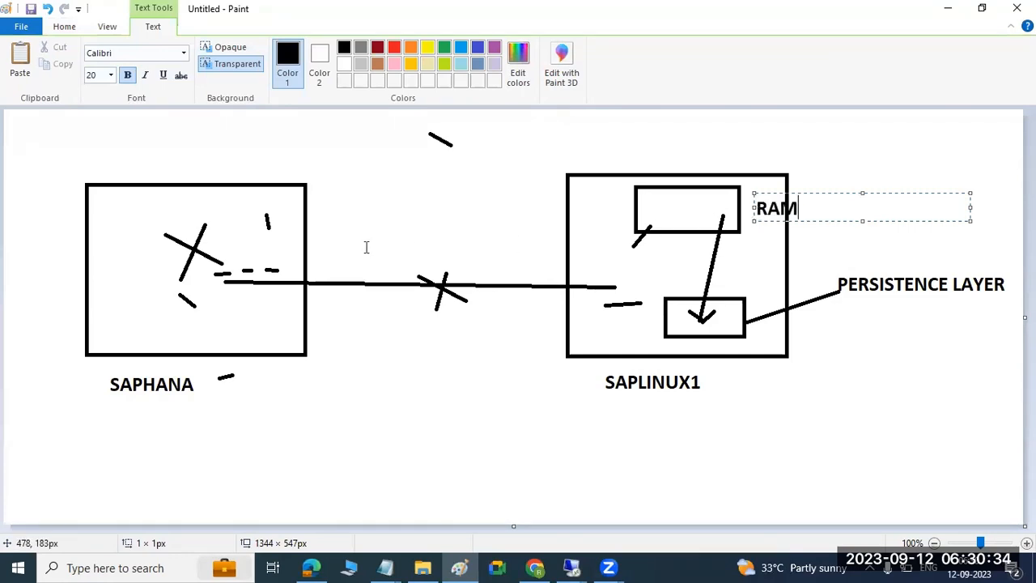
click(64, 26)
Draw dashed lines from SAPHANA toward SAPLINUX1 and diagonally up to the RAM box.
click(288, 49)
drag(225, 269, 322, 274)
drag(404, 276, 504, 282)
click(527, 281)
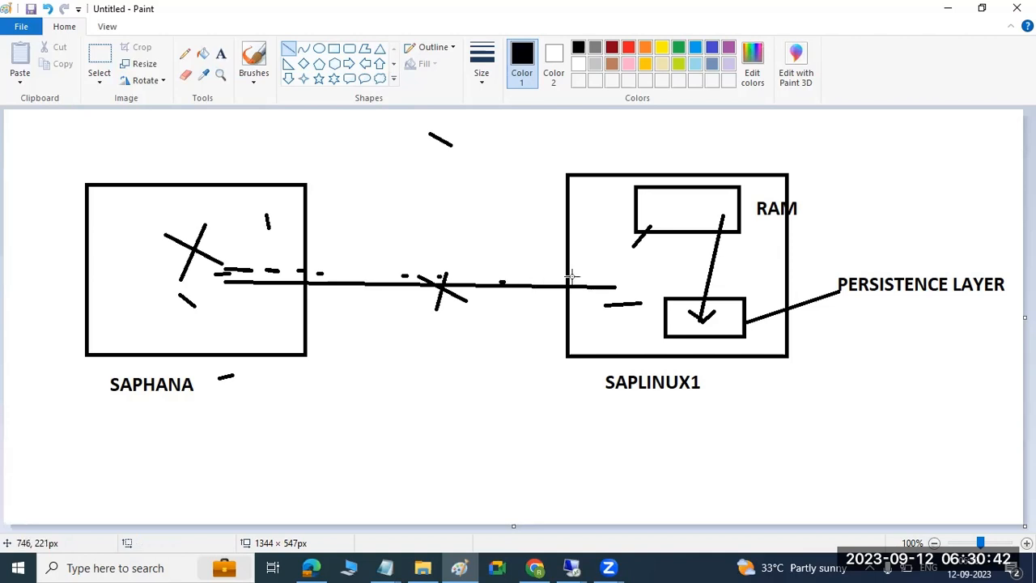
drag(584, 277, 604, 256)
drag(615, 241, 635, 222)
drag(658, 214, 665, 210)
drag(677, 206, 678, 205)
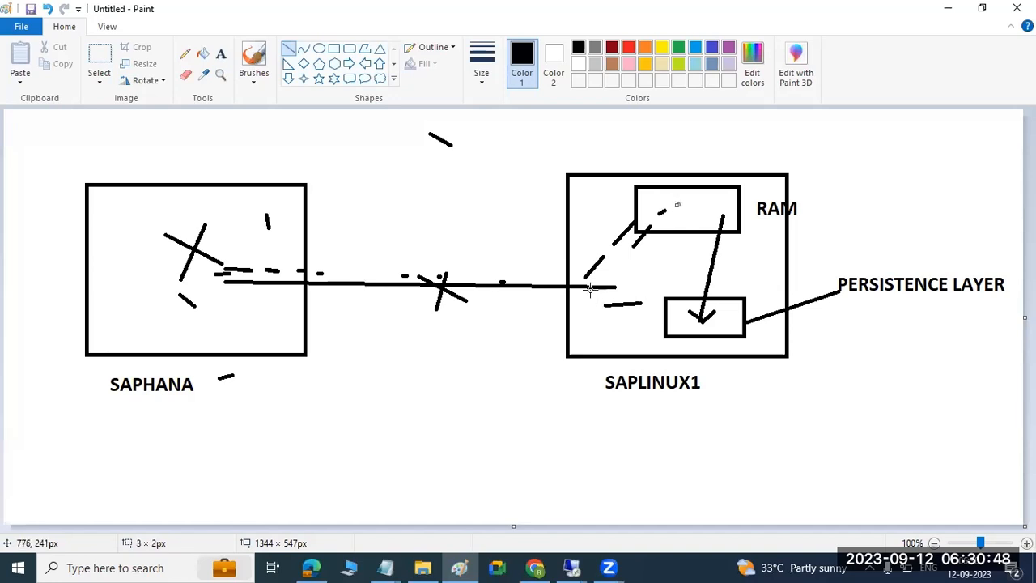
mouse_move(577, 280)
mouse_down()
mouse_move(629, 275)
mouse_move(665, 285)
mouse_move(692, 311)
mouse_up()
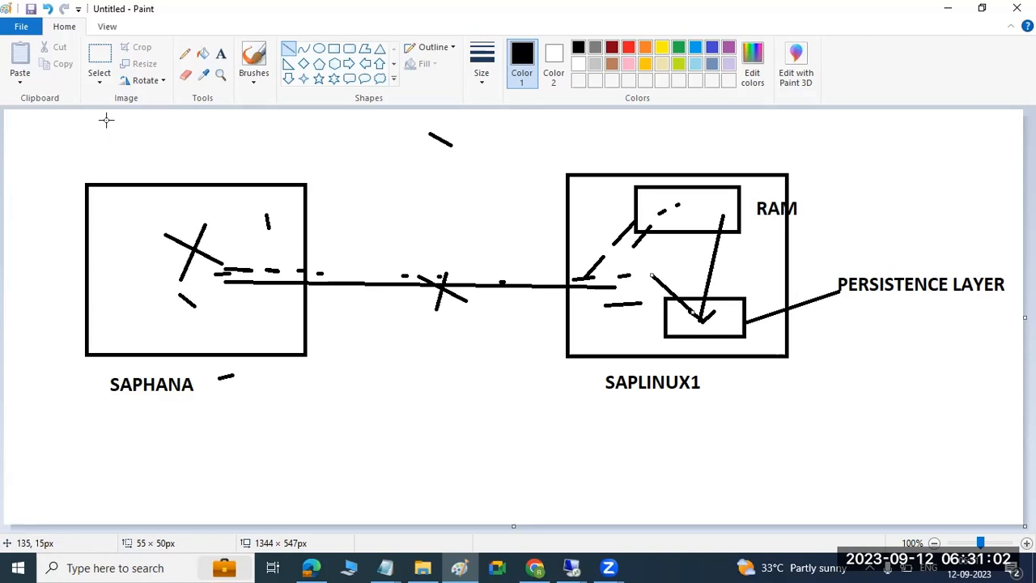
Undo the dashed strokes and labels, then draw a gold arrow down into the SAPHANA box.
key(ctrl+z)
key(ctrl+z)
key(ctrl+z)
key(ctrl+z)
key(ctrl+z)
key(ctrl+z)
key(ctrl+z)
key(ctrl+z)
key(ctrl+z)
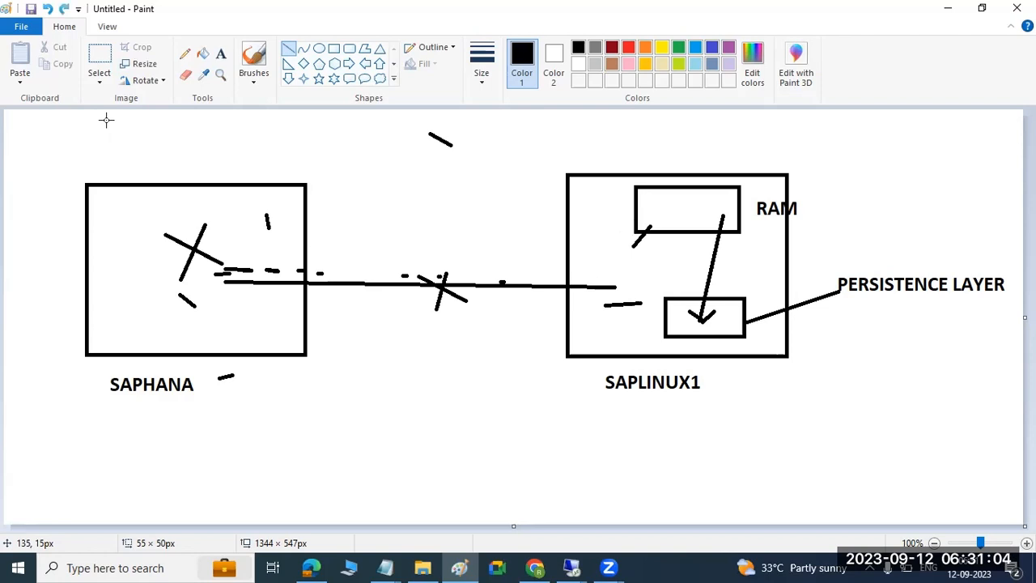
key(ctrl+z)
key(ctrl+z)
key(ctrl+z)
key(ctrl+z)
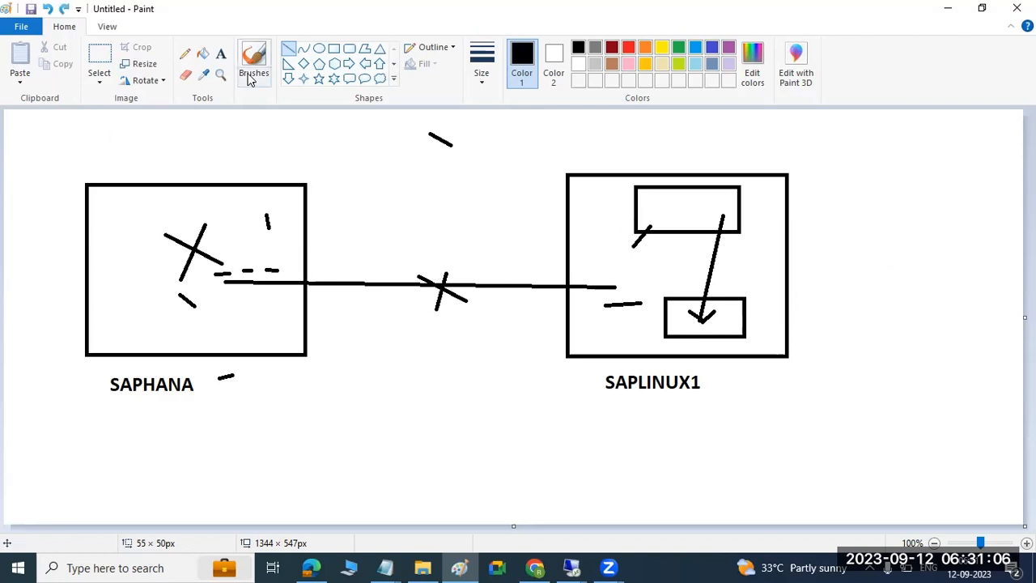
click(645, 63)
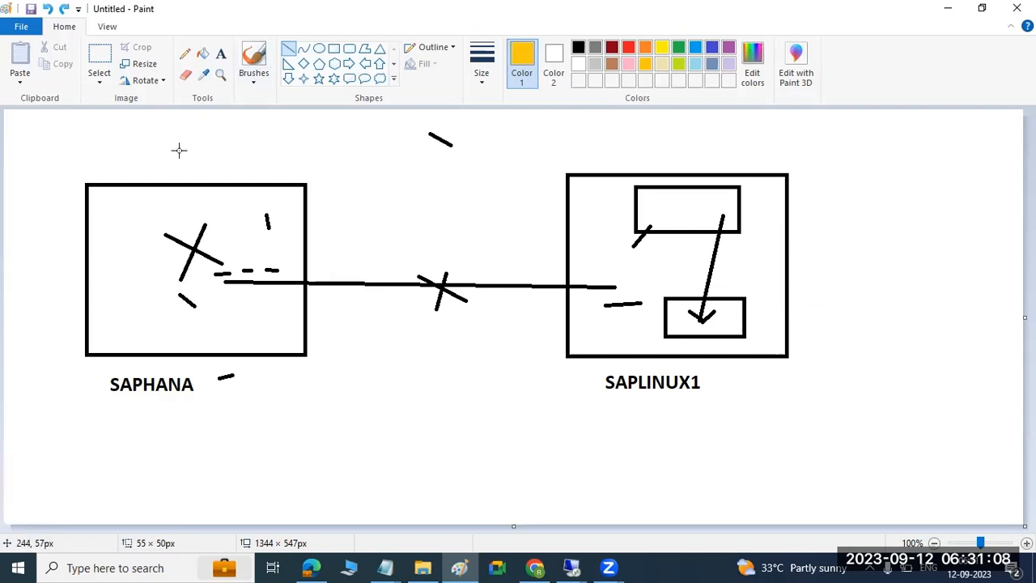
mouse_move(114, 124)
mouse_down()
mouse_move(154, 267)
mouse_move(176, 283)
mouse_move(149, 270)
mouse_move(327, 290)
mouse_move(630, 285)
mouse_move(619, 279)
mouse_move(632, 289)
mouse_up()
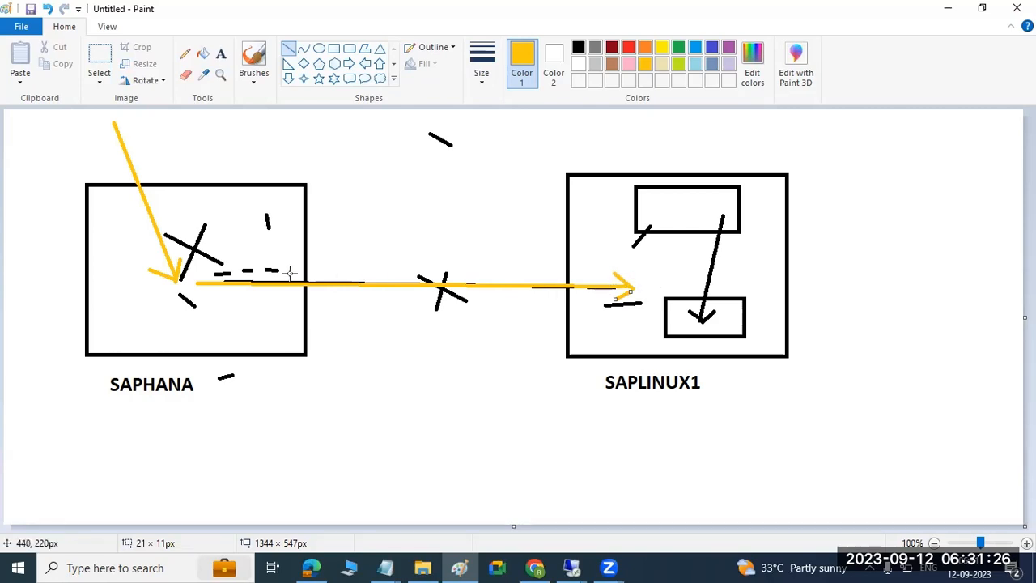
Add three more parallel gold strokes alongside the arrow slanting into the SAPHANA box.
mouse_move(123, 119)
mouse_down()
mouse_move(188, 283)
mouse_move(651, 287)
mouse_up()
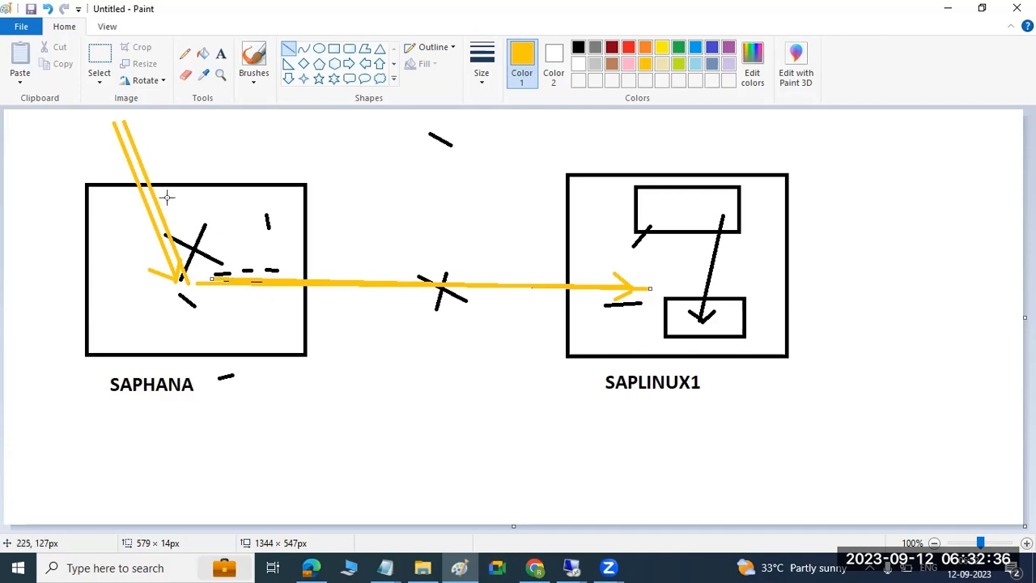
mouse_move(120, 123)
mouse_down()
mouse_move(195, 300)
mouse_move(370, 286)
mouse_move(654, 290)
mouse_up()
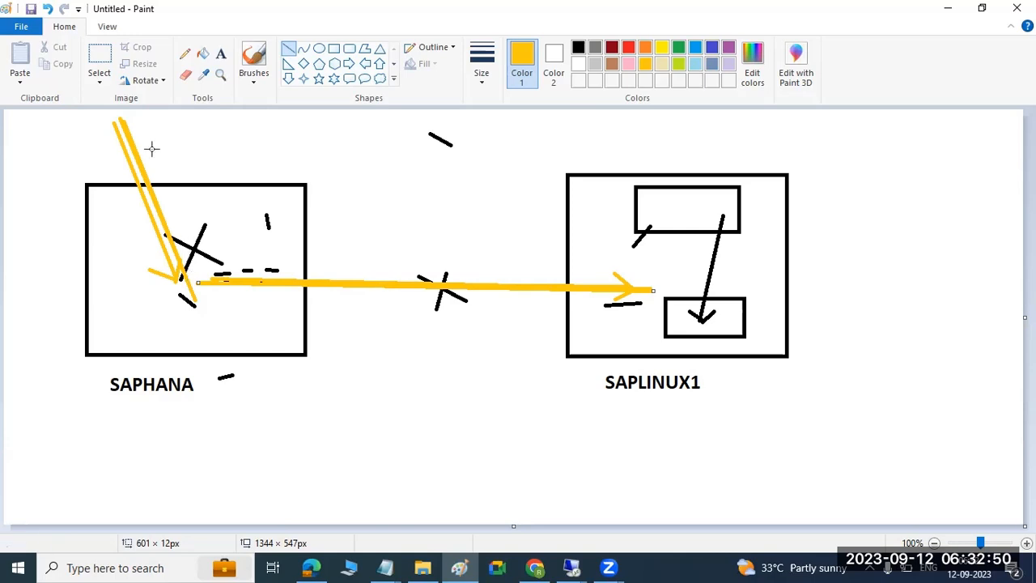
drag(132, 121, 202, 284)
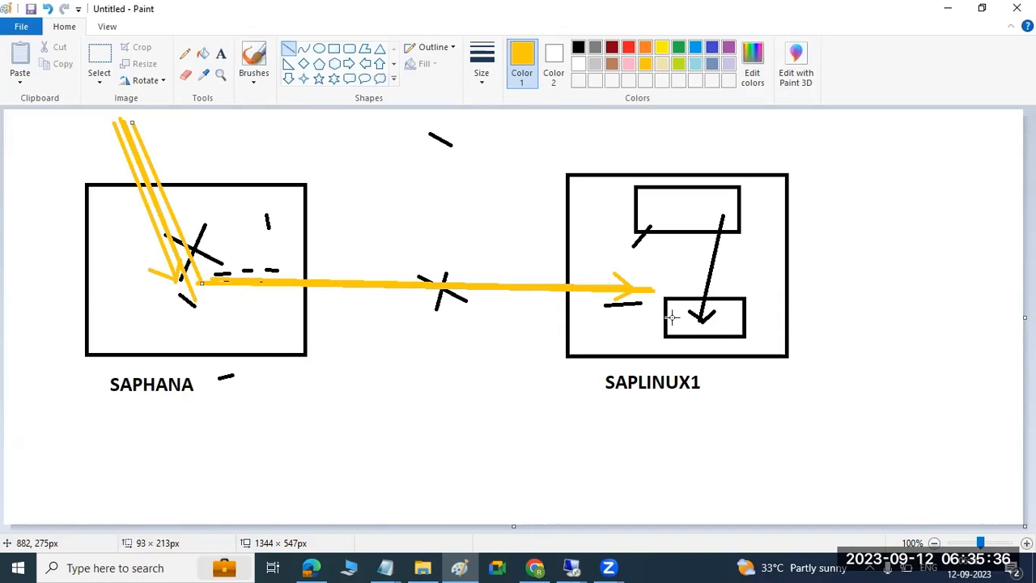
Draw a short horizontal gold line inside SAPLINUX1's lower small box.
drag(684, 317, 707, 318)
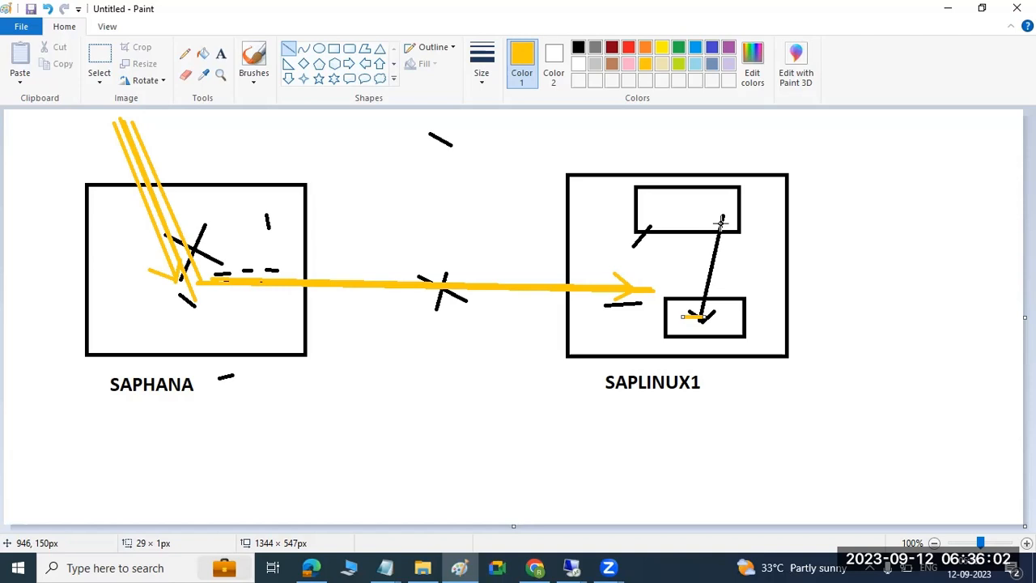
Set the secondary's replication mode to Asynchronous (mode=async), then minimize the remote session.
mouse_move(572, 566)
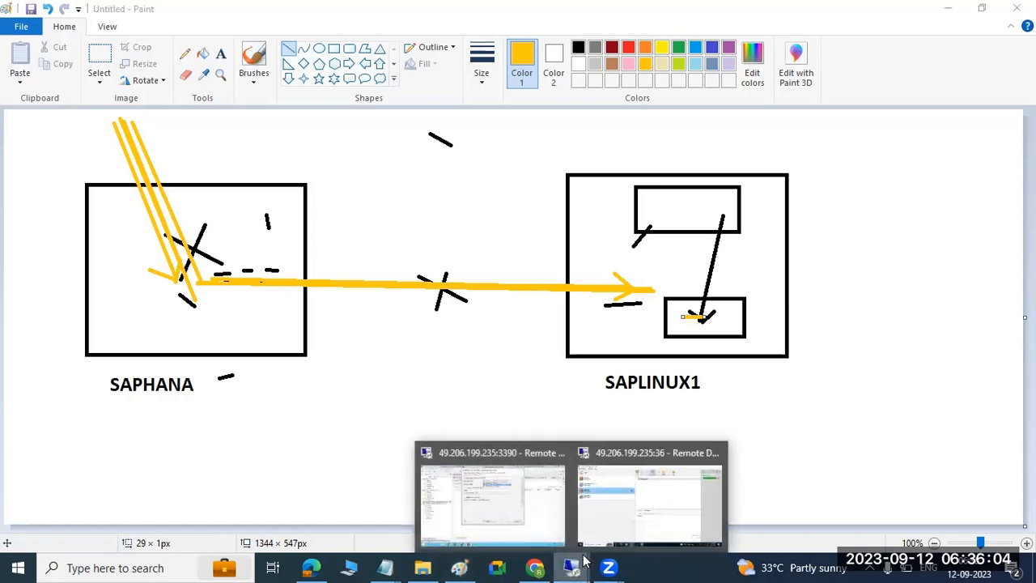
click(565, 495)
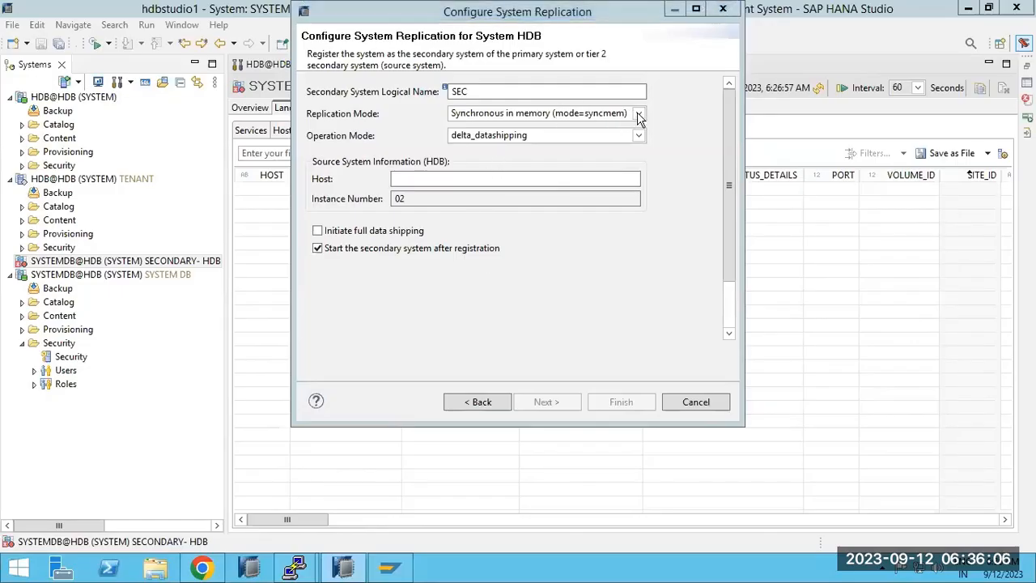
click(640, 115)
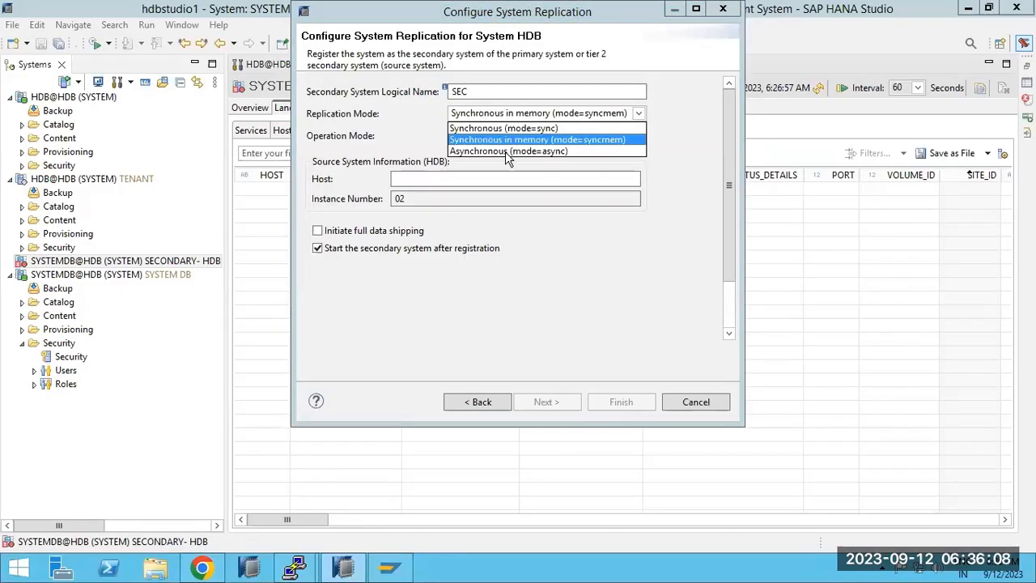
click(505, 152)
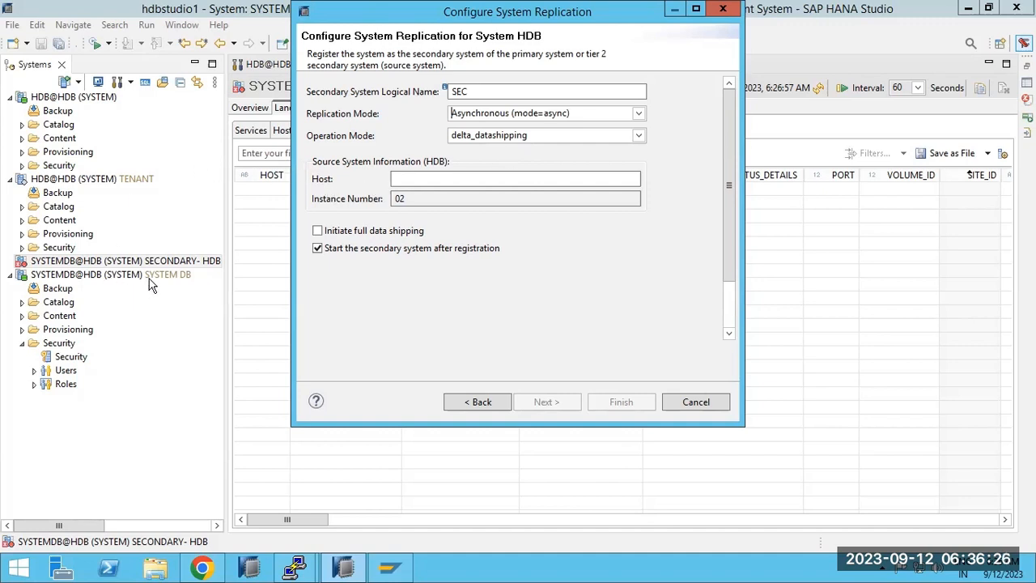
click(670, 8)
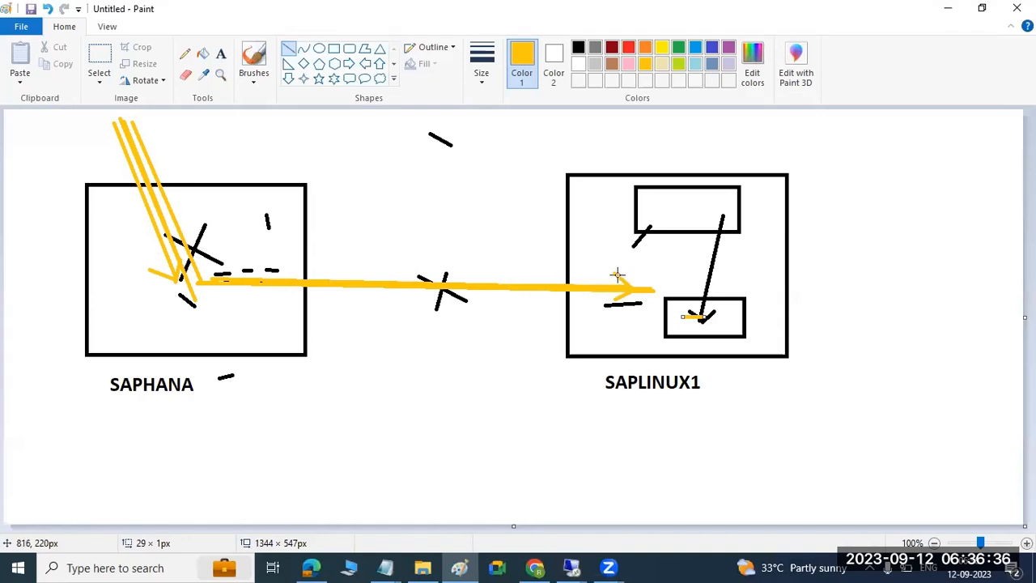
Draw another gold line on the sketch, then bring back the remote Configure System Replication dialog.
mouse_move(384, 155)
mouse_down()
mouse_move(394, 147)
mouse_move(391, 168)
mouse_move(405, 160)
mouse_up()
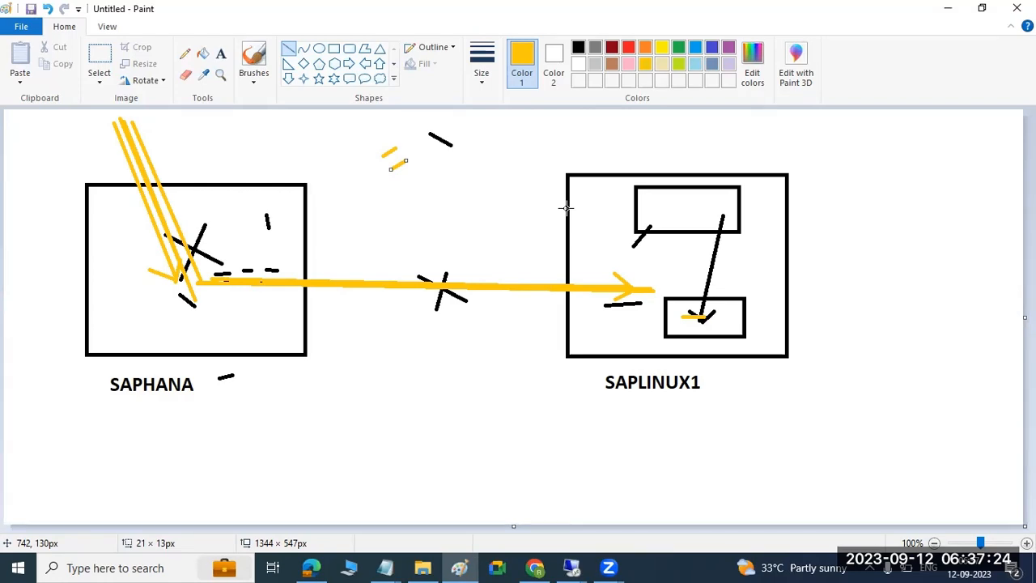
click(572, 567)
click(613, 505)
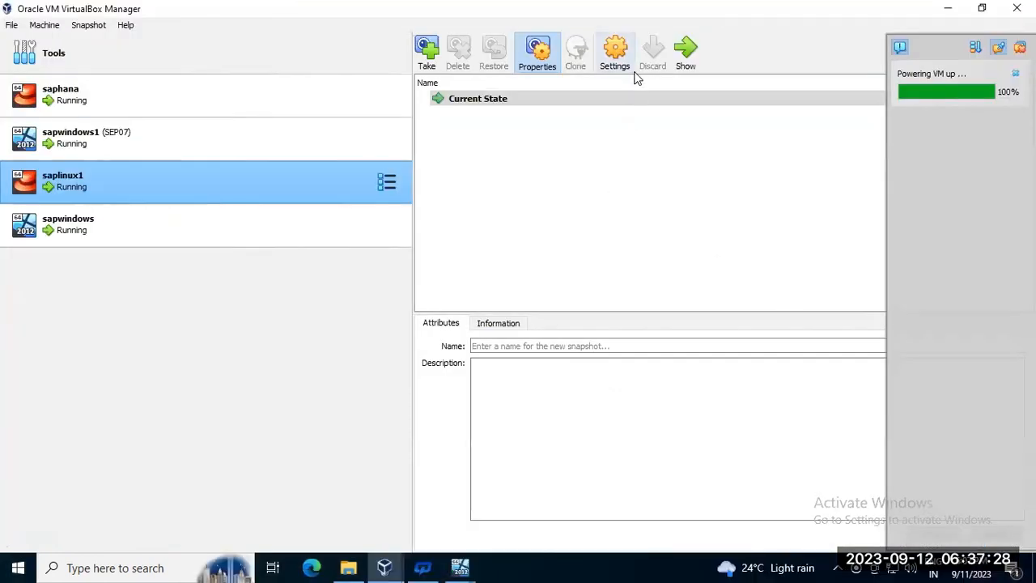
click(664, 7)
click(572, 567)
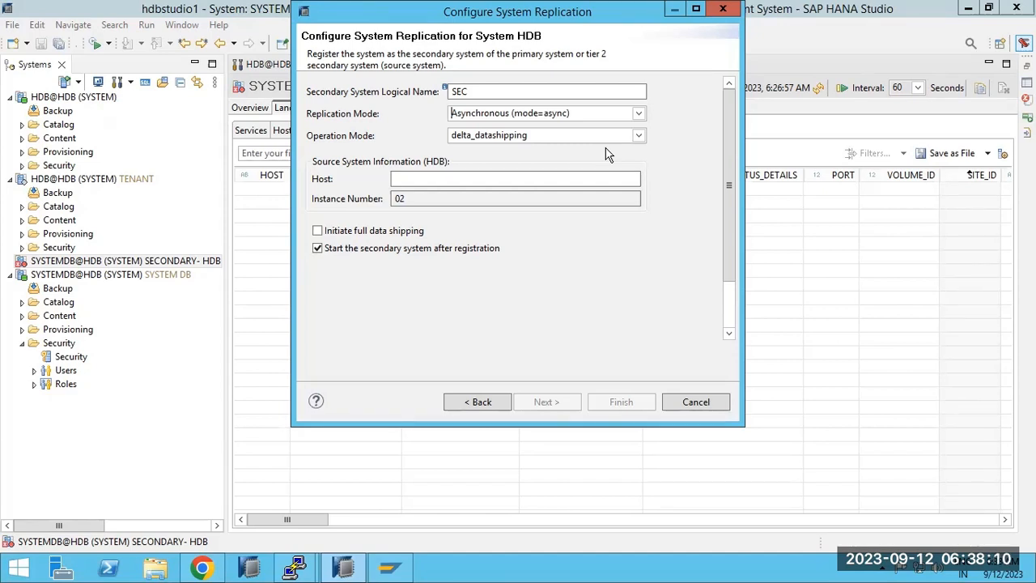
Choose logreplay as the operation mode and keep Asynchronous (mode=async) replication.
click(598, 136)
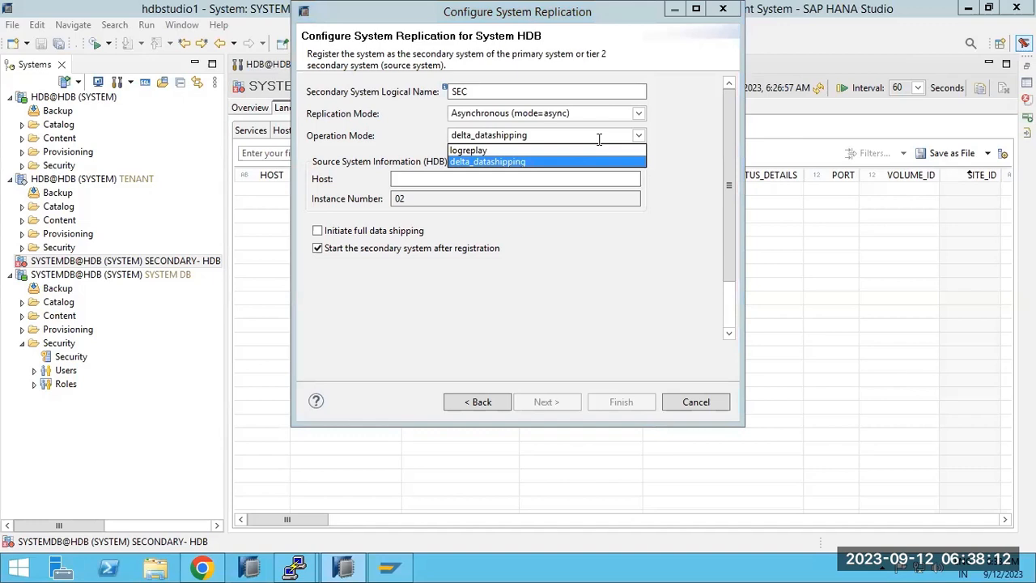
click(470, 151)
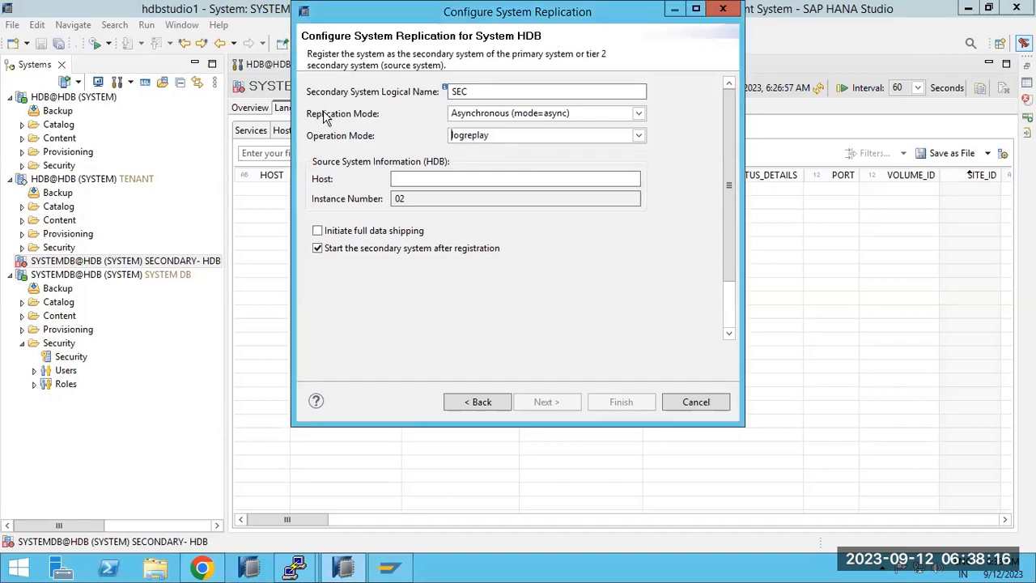
click(516, 115)
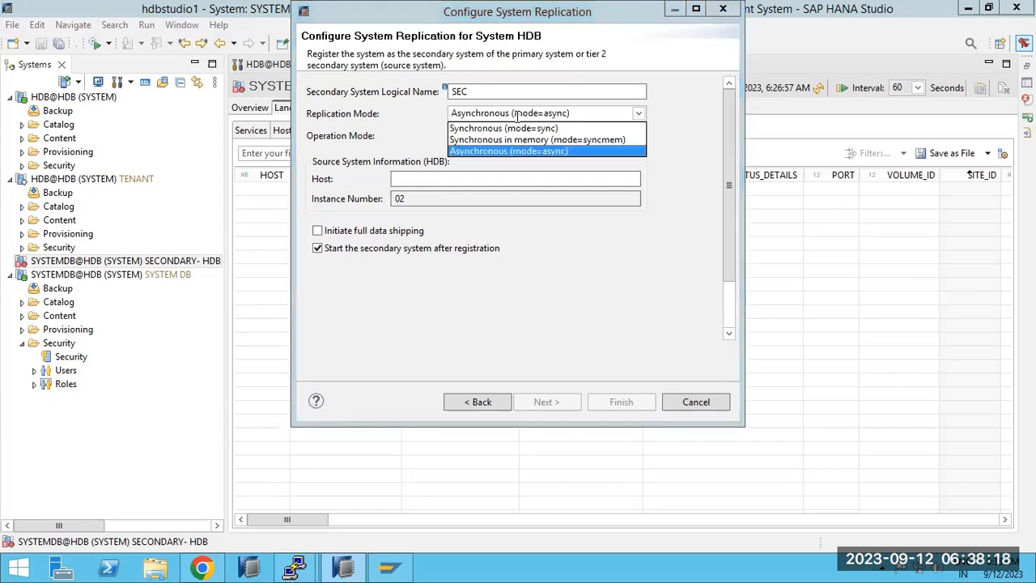
click(480, 153)
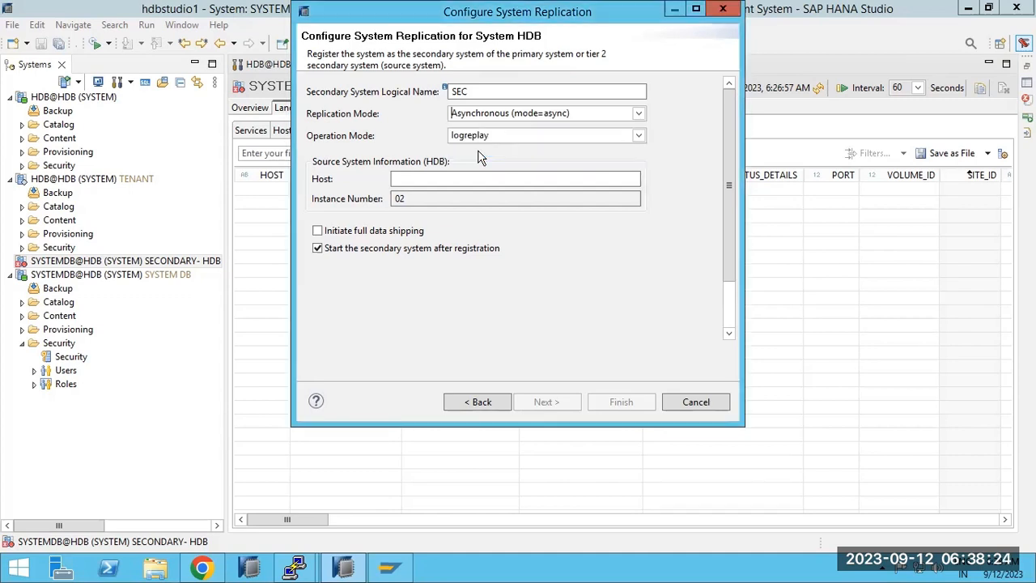
click(491, 115)
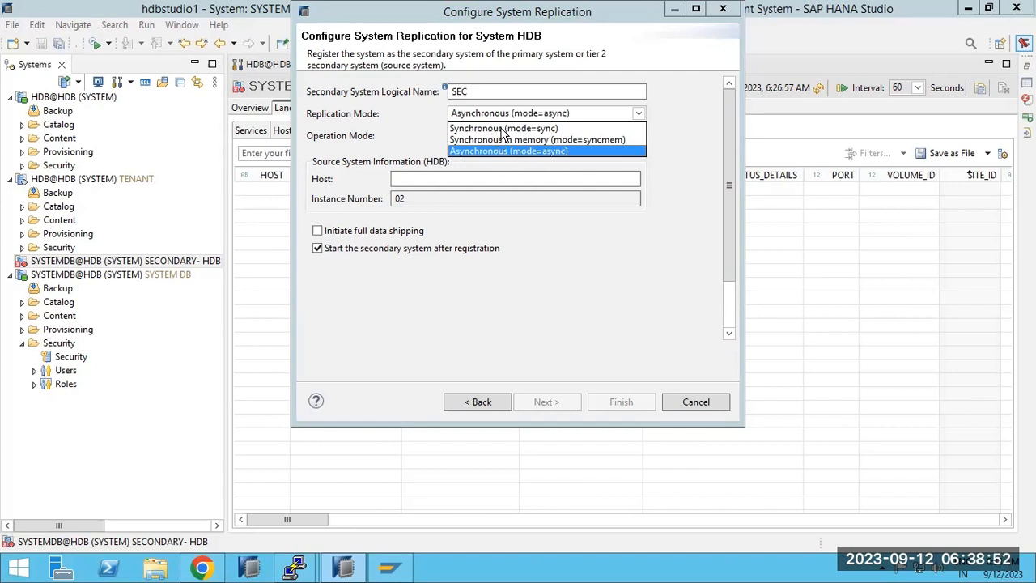
Switch replication mode to Synchronous (mode=sync) and review the operation mode list.
click(504, 128)
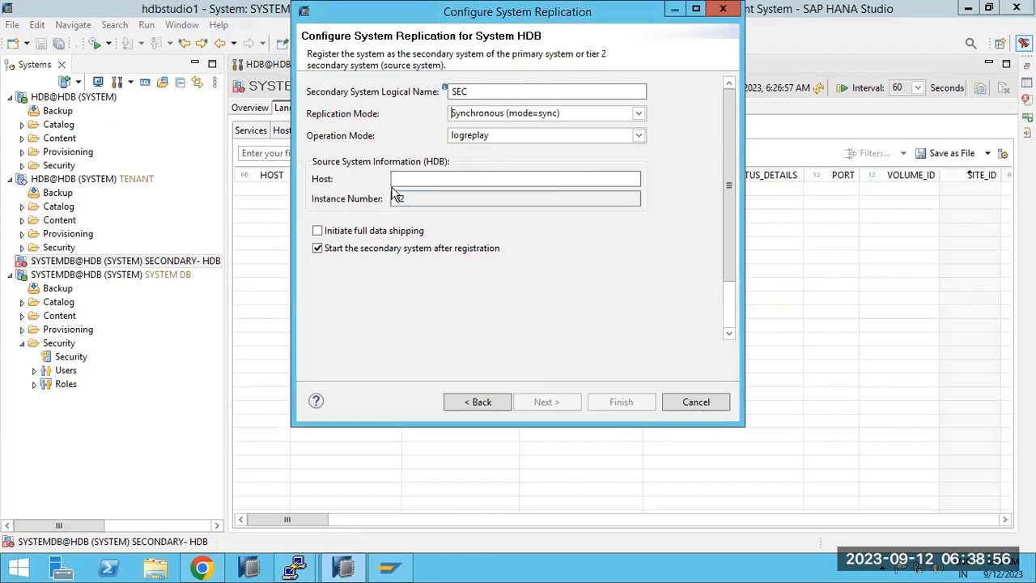
click(498, 132)
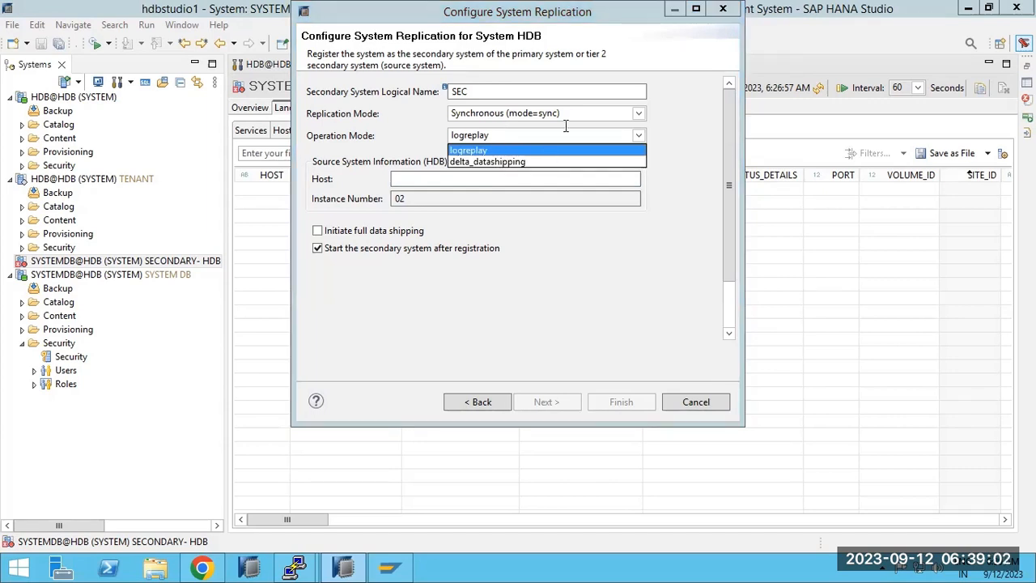
Clear the diagram strokes from the Paint canvas and create a large text box.
click(670, 10)
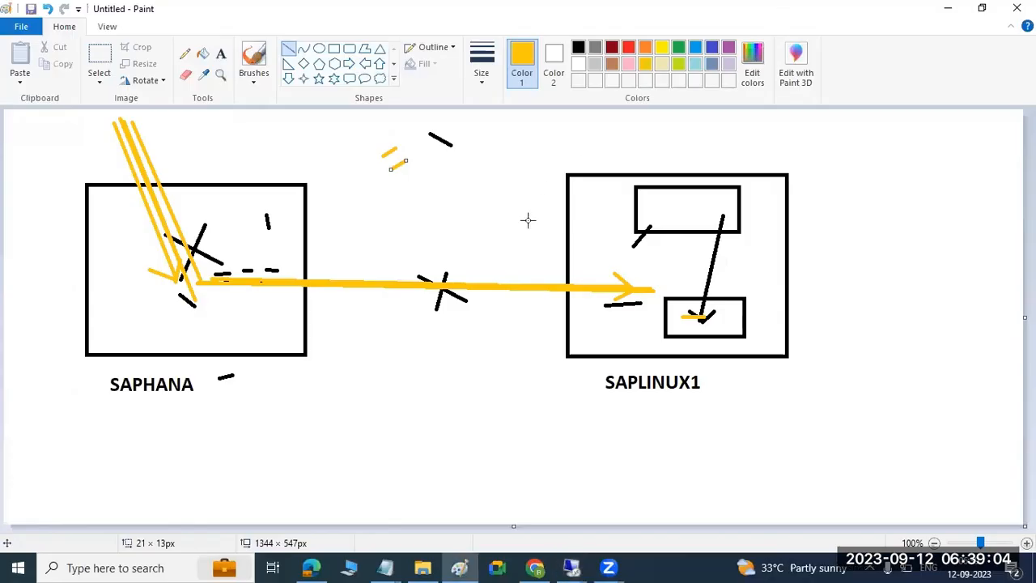
key(ctrl+z)
key(ctrl+z)
key(ctrl+z)
key(ctrl+z)
key(ctrl+z)
key(ctrl+z)
key(ctrl+z)
key(ctrl+z)
key(ctrl+z)
key(ctrl+z)
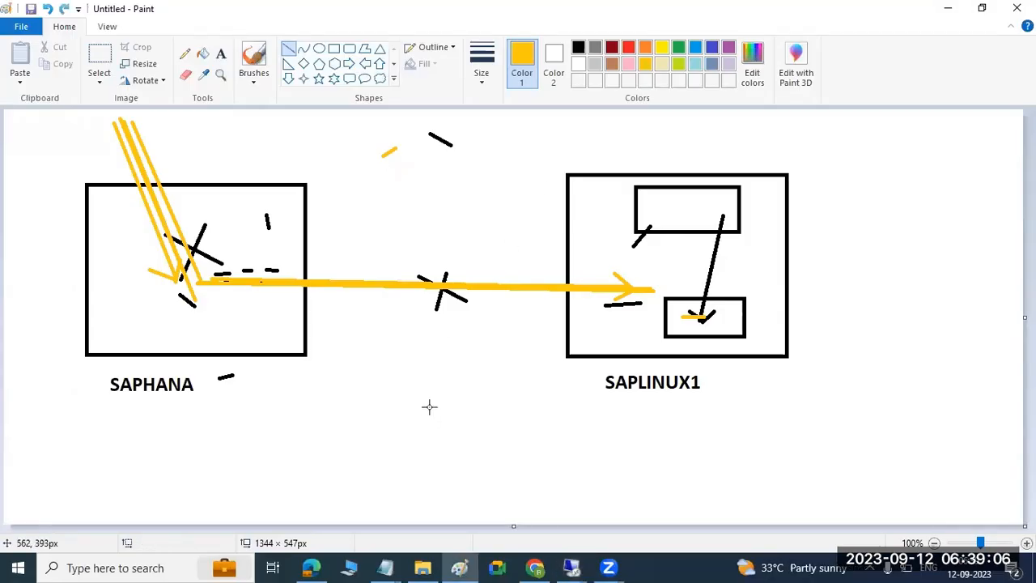
key(ctrl+z)
key(ctrl+z)
key(ctrl+z)
key(ctrl+z)
key(ctrl+z)
key(ctrl+z)
key(ctrl+z)
key(ctrl+z)
key(ctrl+z)
key(ctrl+z)
key(ctrl+z)
key(ctrl+z)
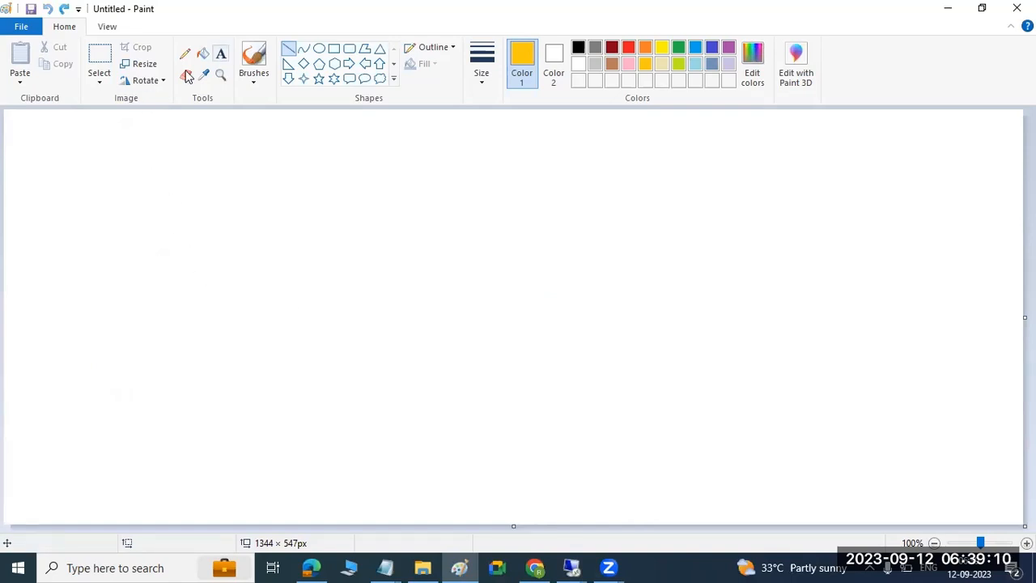
click(221, 54)
drag(31, 118, 781, 510)
Type REPLICATION MODES and OPERATIONAL MODES headings, listing 1)SYNC, 2)SYNCMEM, 3)ASYNC.
text(REPLICATION MODES)
key(Return)
key(Return)
key(Return)
key(Return)
key(Return)
key(Return)
key(Return)
key(Return)
text(OPER)
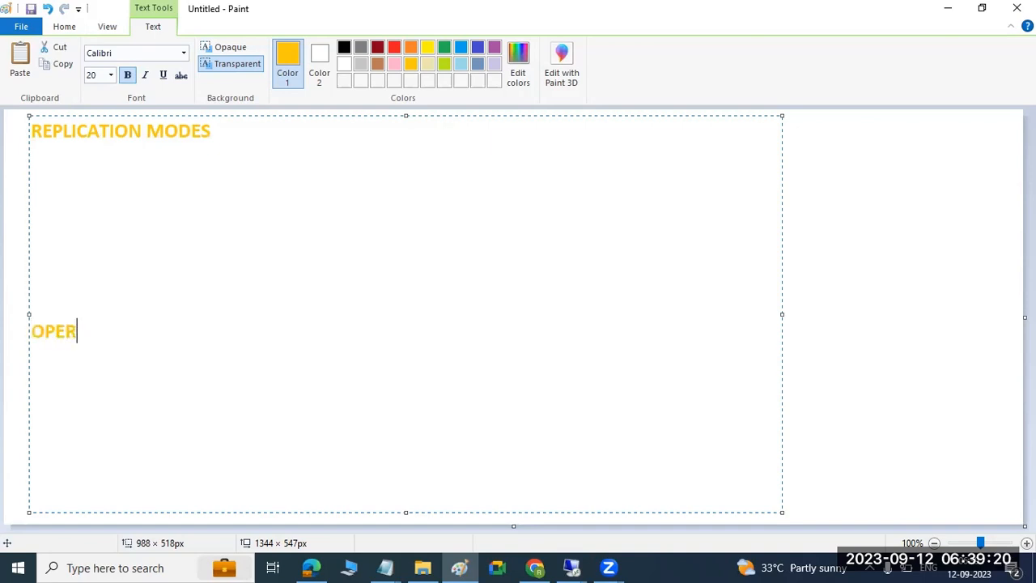
text(ATIONAL MODES)
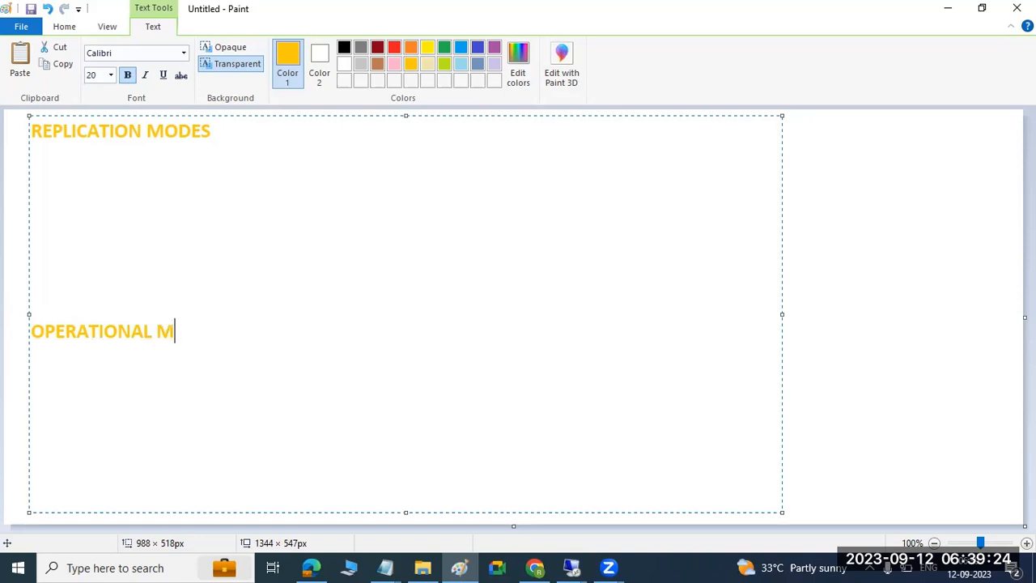
key(Up)
key(Up)
key(Up)
key(Up)
key(Up)
text(1))
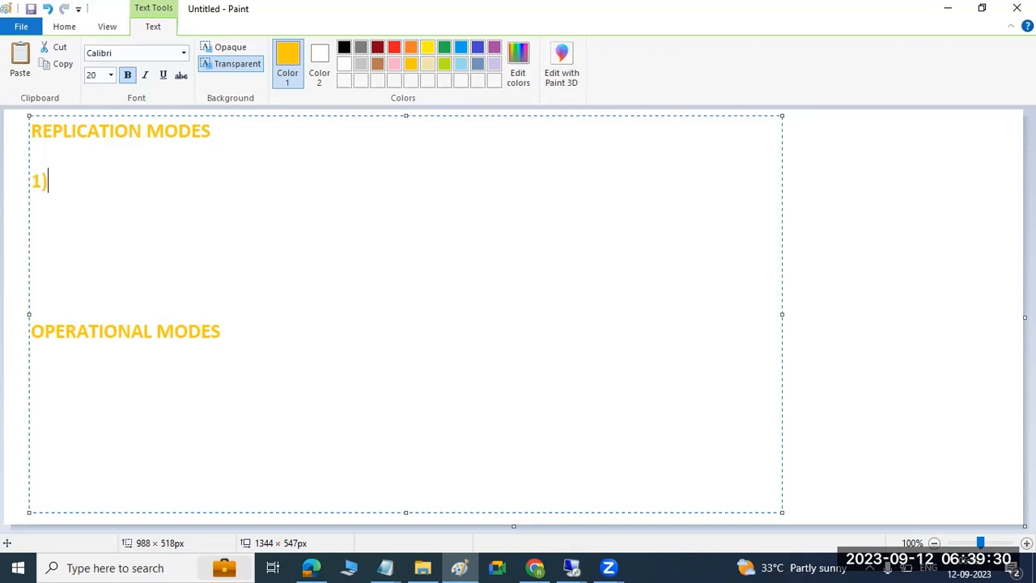
text(SYNC)
key(Return)
text(2)SYNCMEM)
text(3)
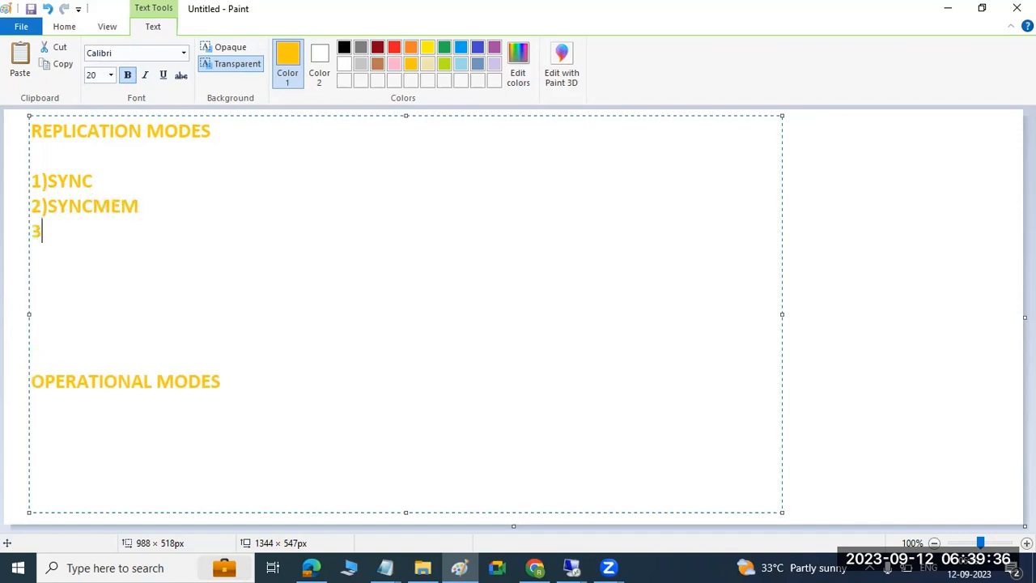
text()ASYNC)
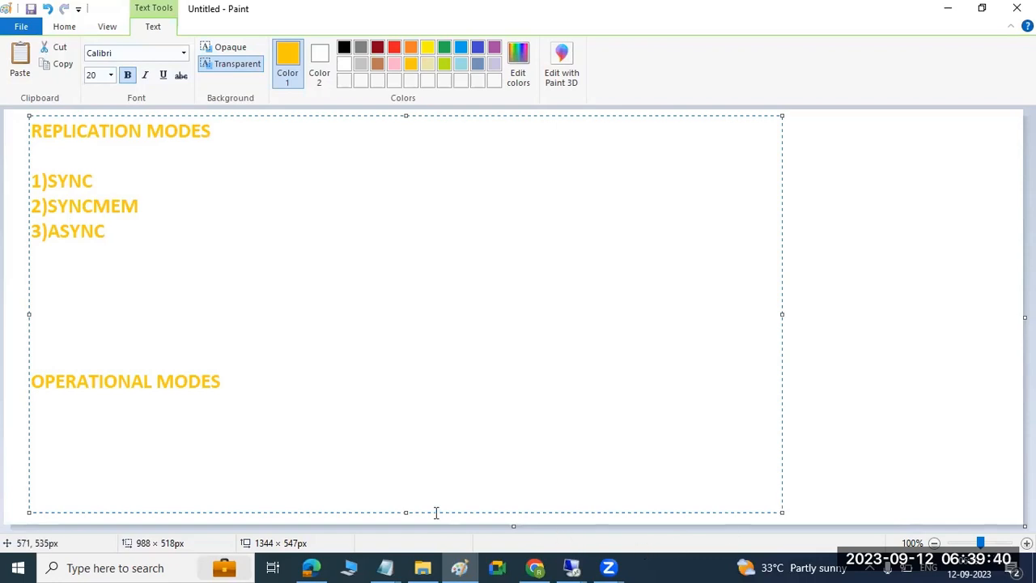
Highlight ASYNC, then place the cursor at the end of DELTA DATA SHIPPING.
click(52, 231)
drag(53, 231, 109, 232)
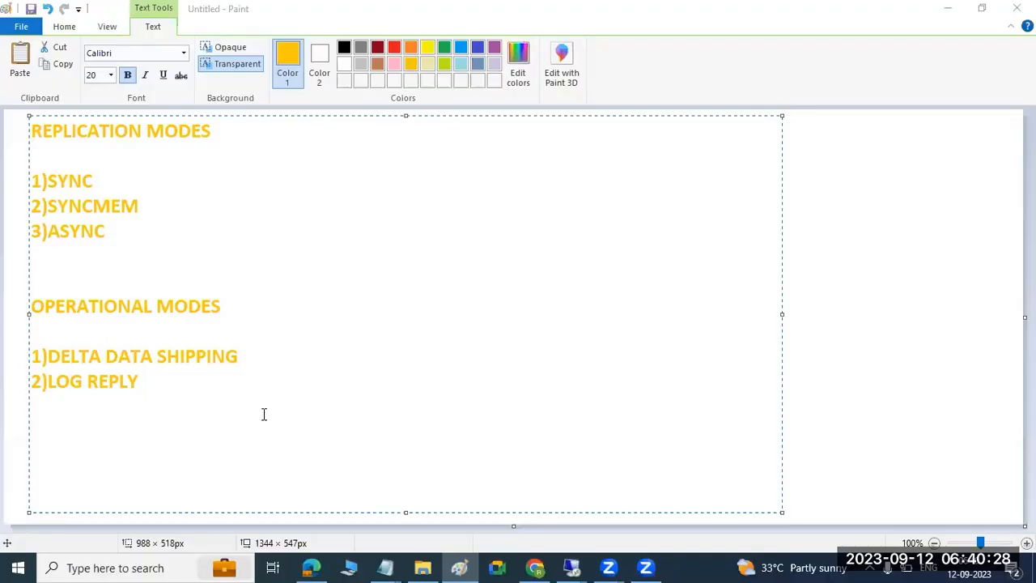
click(254, 357)
click(254, 357)
Add a colon after DELTA DATA SHIPPING and highlight both mode lists while explaining them.
text(:)
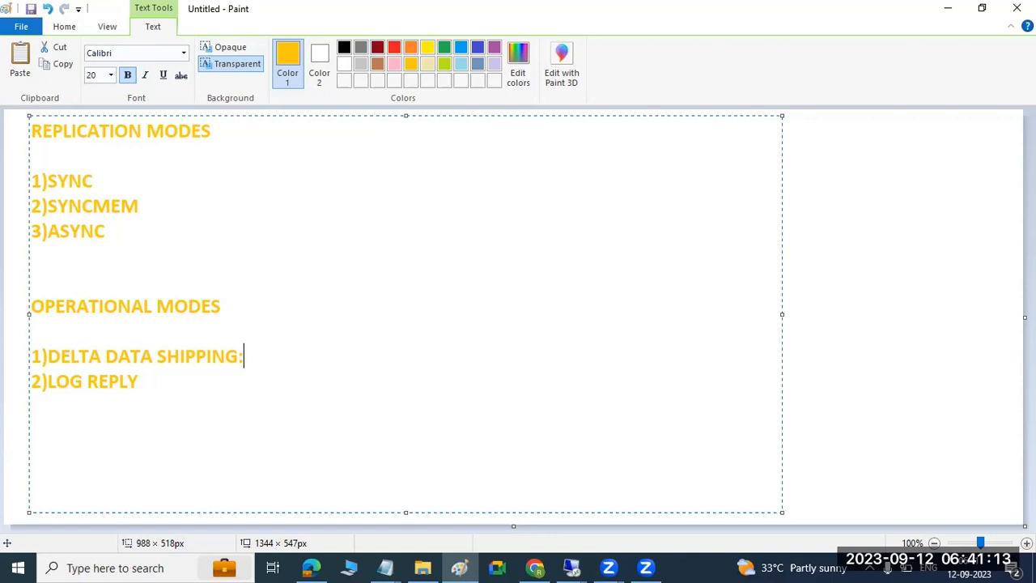
drag(31, 181, 111, 233)
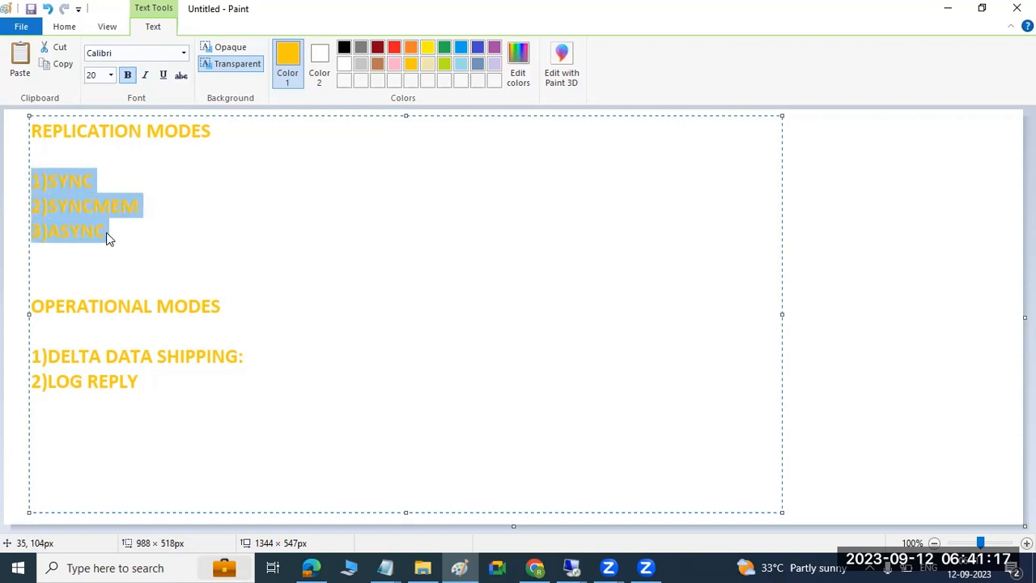
drag(120, 356, 144, 385)
click(159, 397)
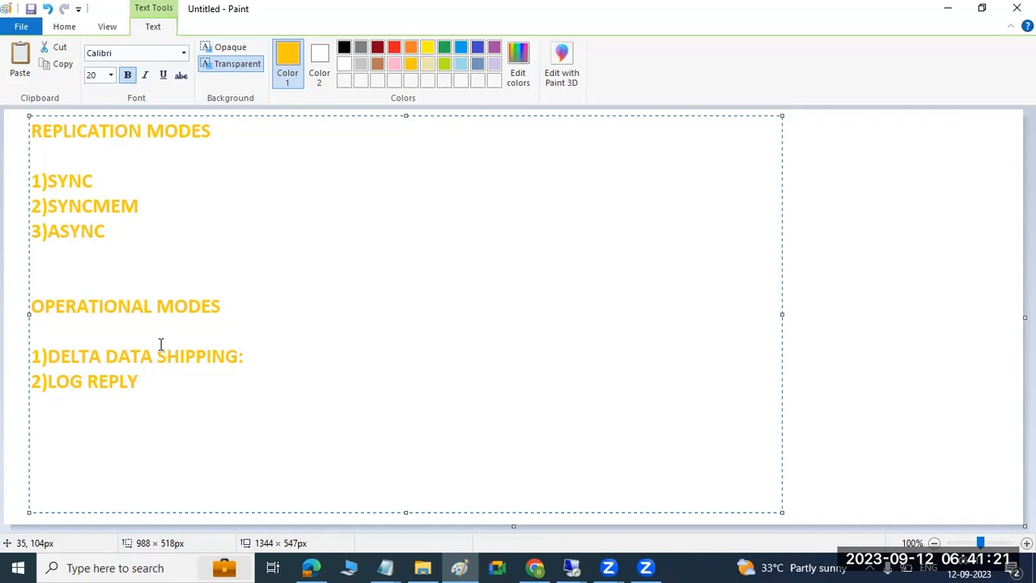
click(257, 361)
drag(49, 357, 248, 361)
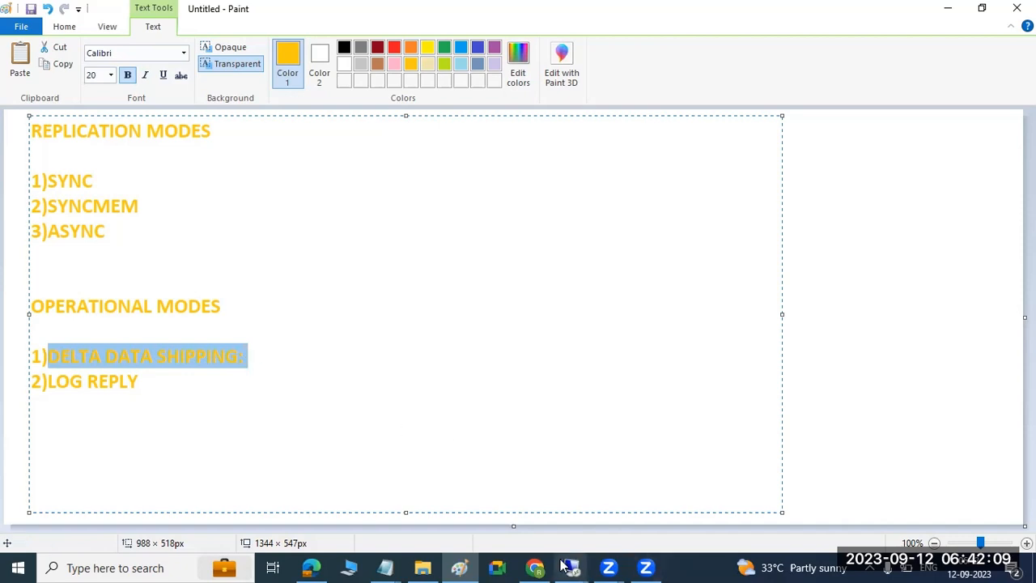
mouse_move(556, 564)
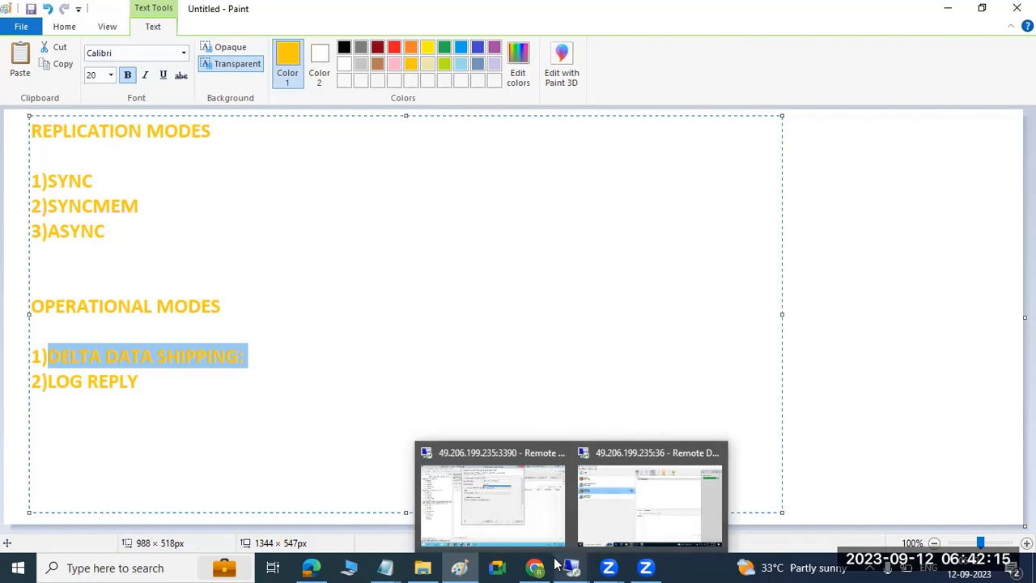
drag(47, 380, 137, 394)
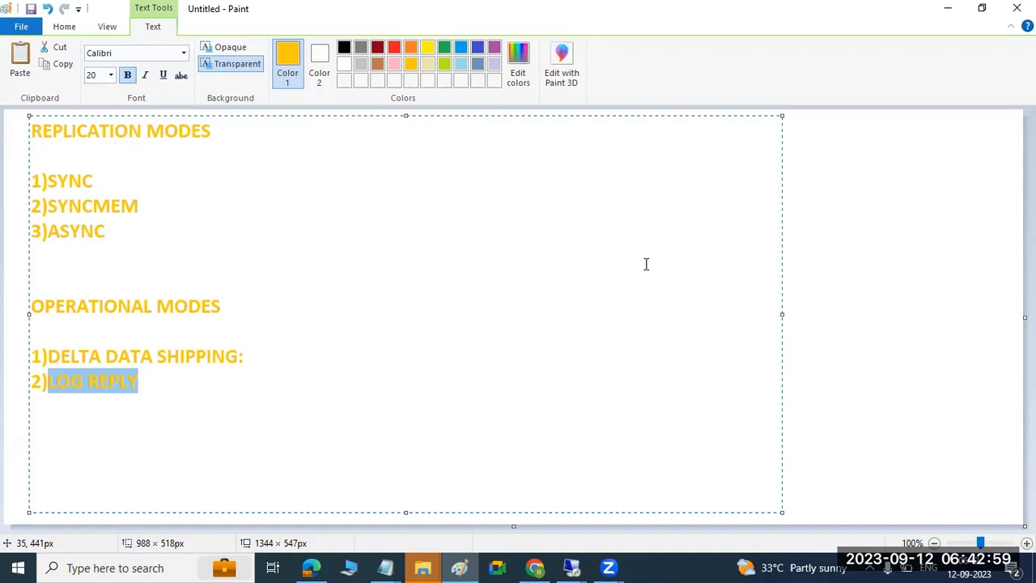
Append the note '10min..willnot be replyed' after DELTA DATA SHIPPING:.
click(71, 353)
drag(71, 353, 243, 356)
click(273, 359)
text(10min)
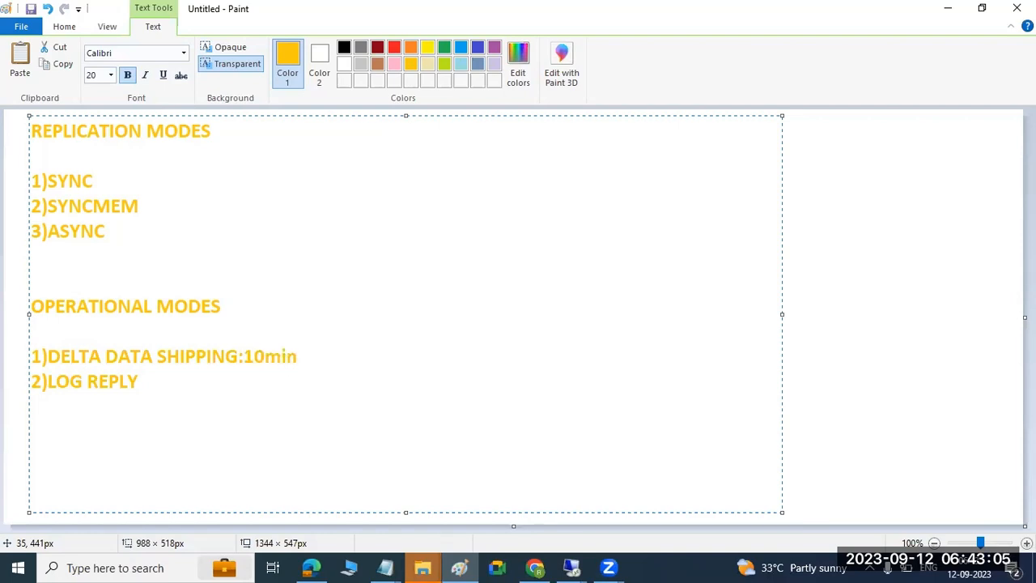
text(..)
text(willnot de)
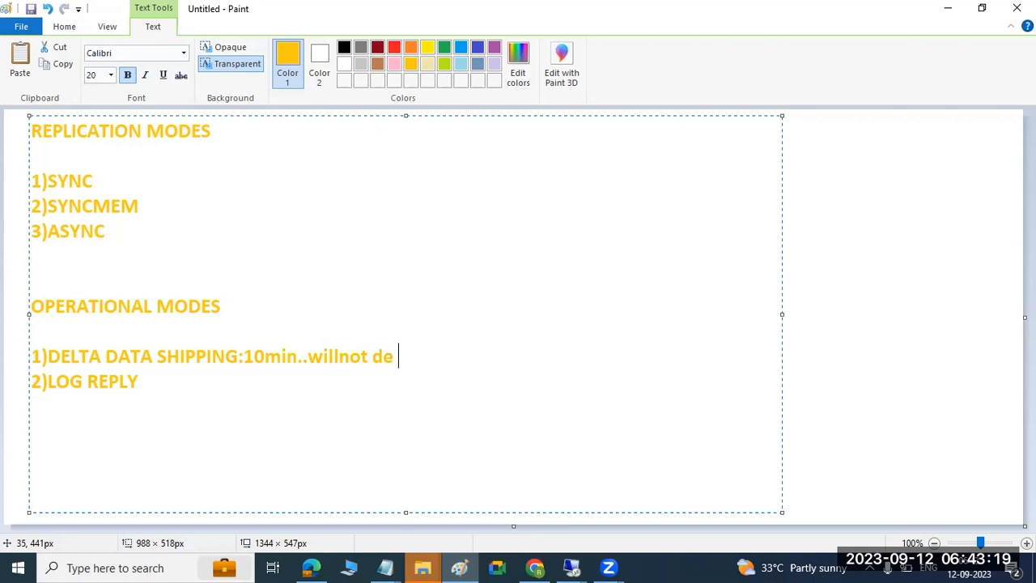
key(BackSpace)
key(BackSpace)
text(be replyed)
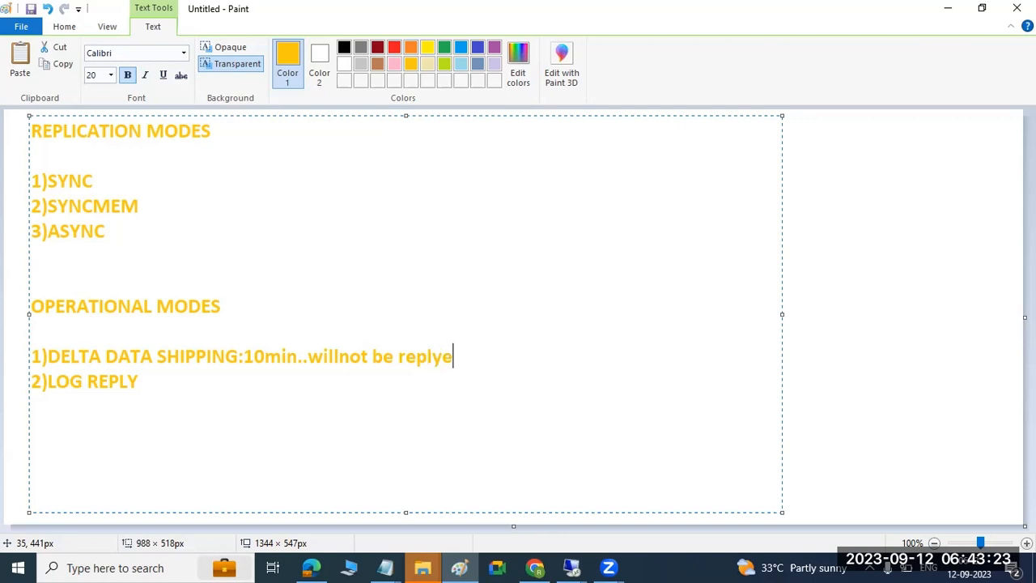
Add a colon after LOG REPLY and highlight both operational mode notes.
click(197, 386)
text(:)
click(64, 356)
drag(63, 356, 303, 356)
click(57, 381)
drag(57, 380, 144, 385)
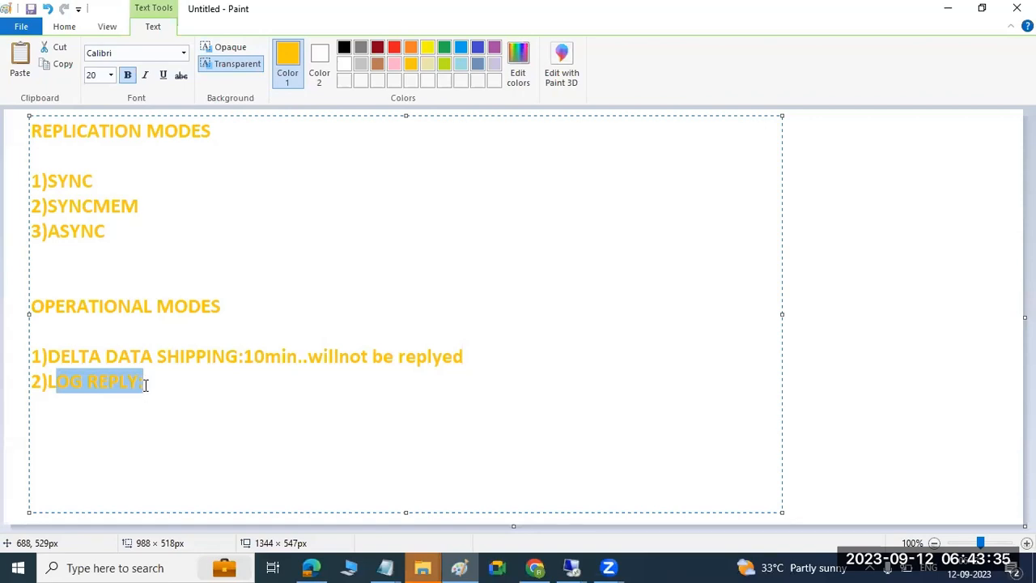
click(572, 567)
Enter 'sapha' as the source system host in Configure System Replication.
click(509, 510)
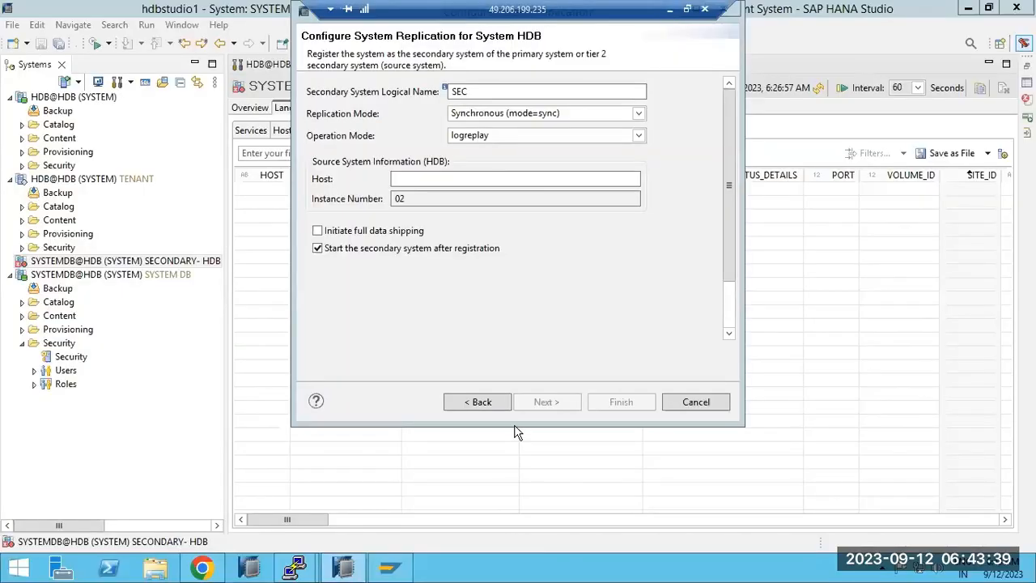
click(421, 178)
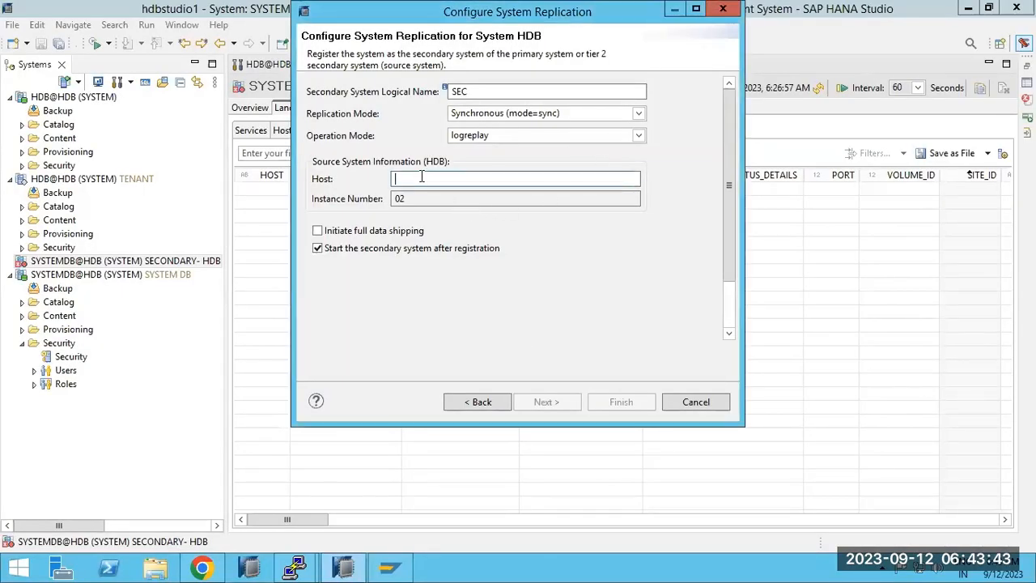
text(saphana)
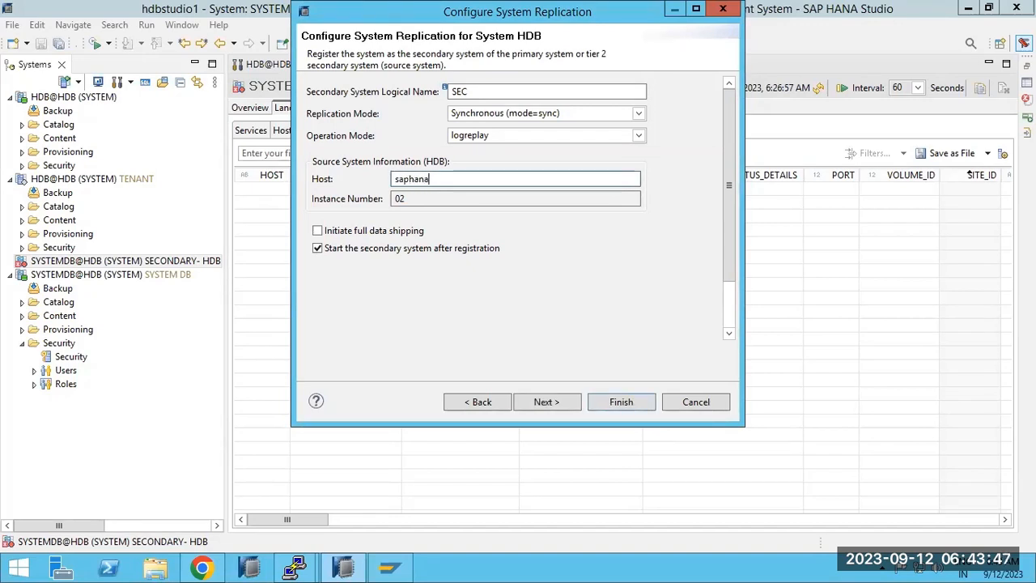
Ping saphana in PuTTY and copy its full name saphana.myguest.virtualbox.org.
mouse_move(294, 566)
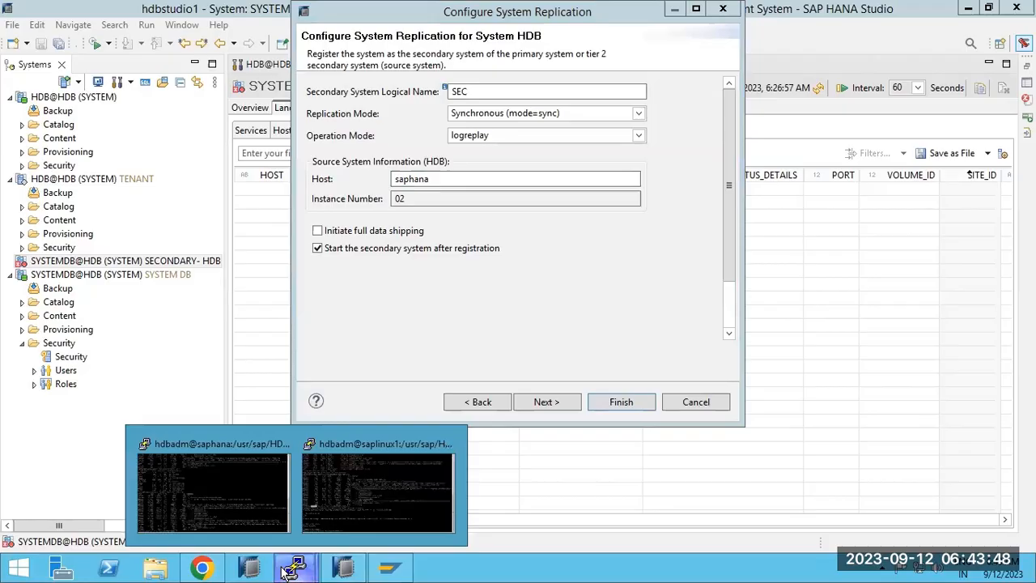
click(226, 495)
text(ping saphana)
key(Return)
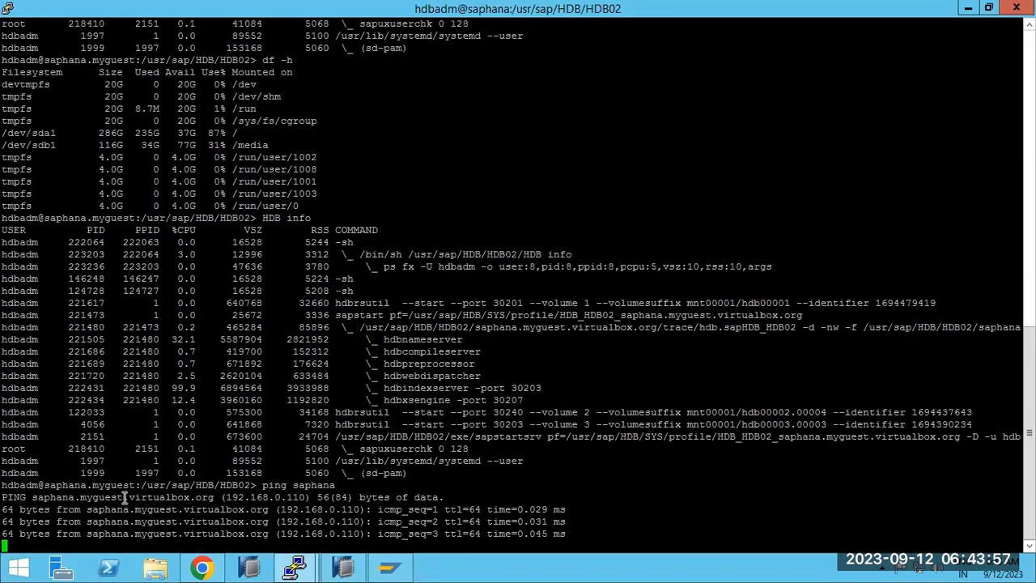
double_click(126, 509)
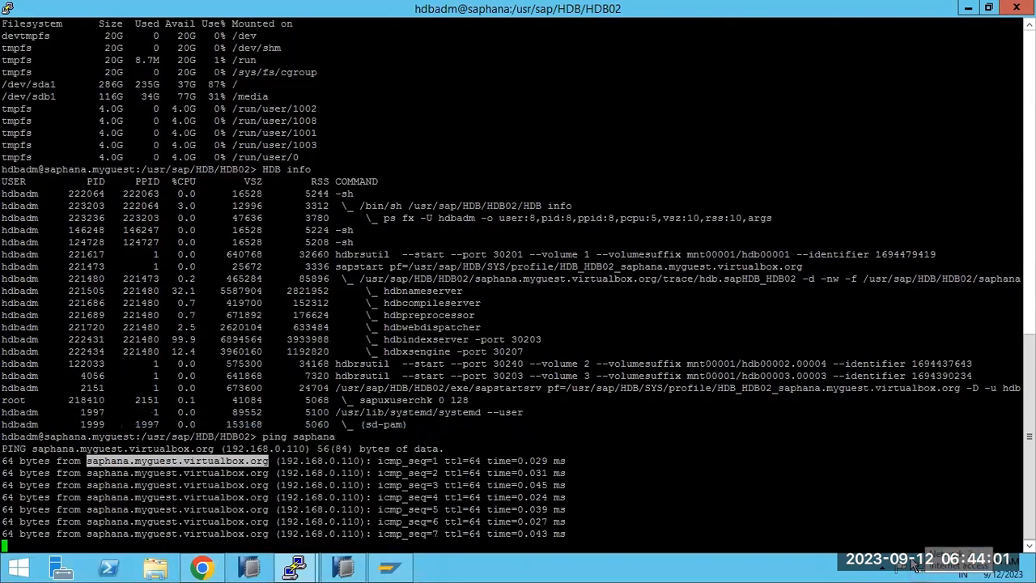
key(ctrl+c)
Replace the host with saphana.myguest.virtualbox.org, tick Initiate full data shipping, and go Next.
click(343, 566)
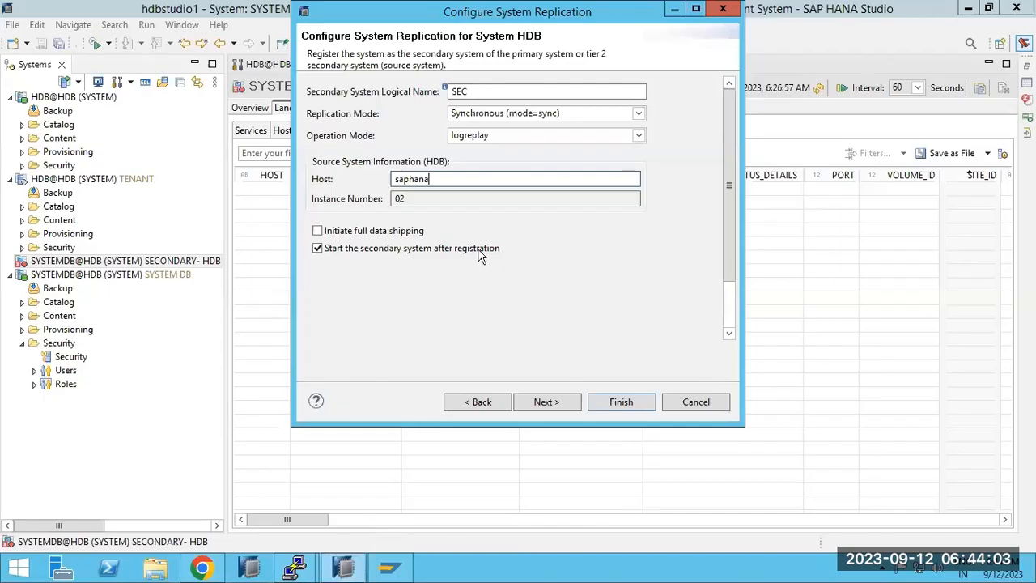
key(ctrl+a)
key(ctrl+v)
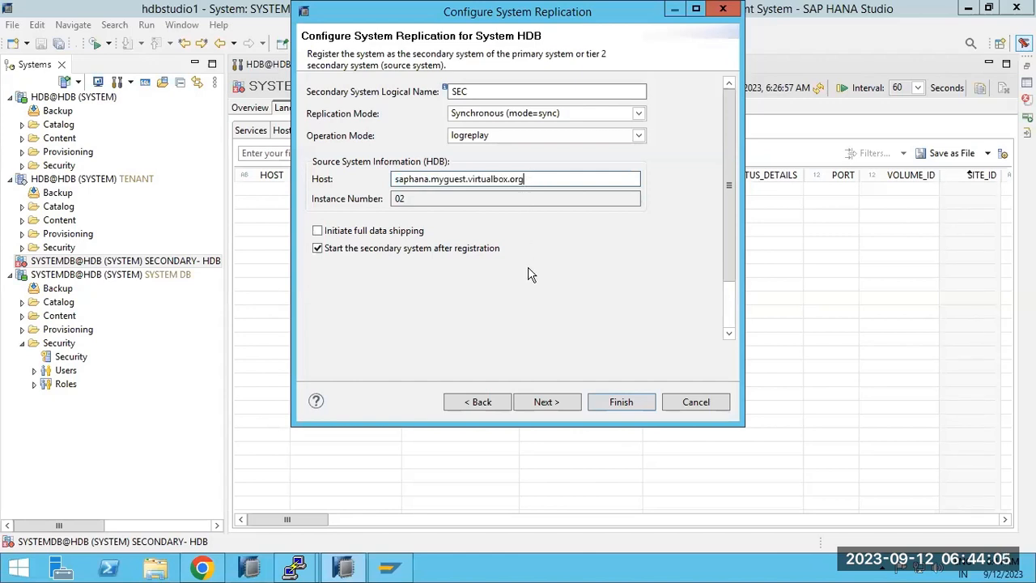
click(377, 233)
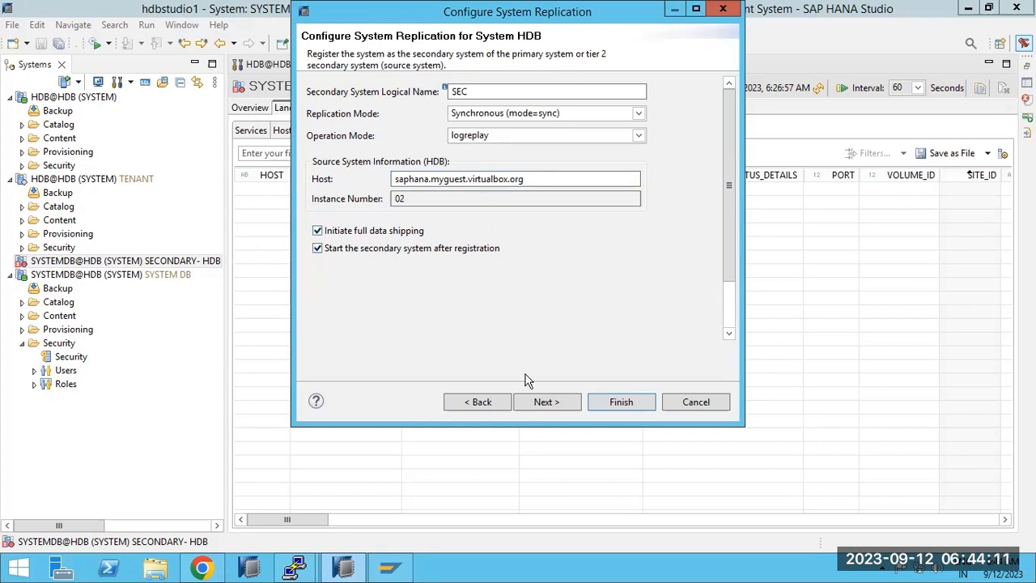
click(545, 402)
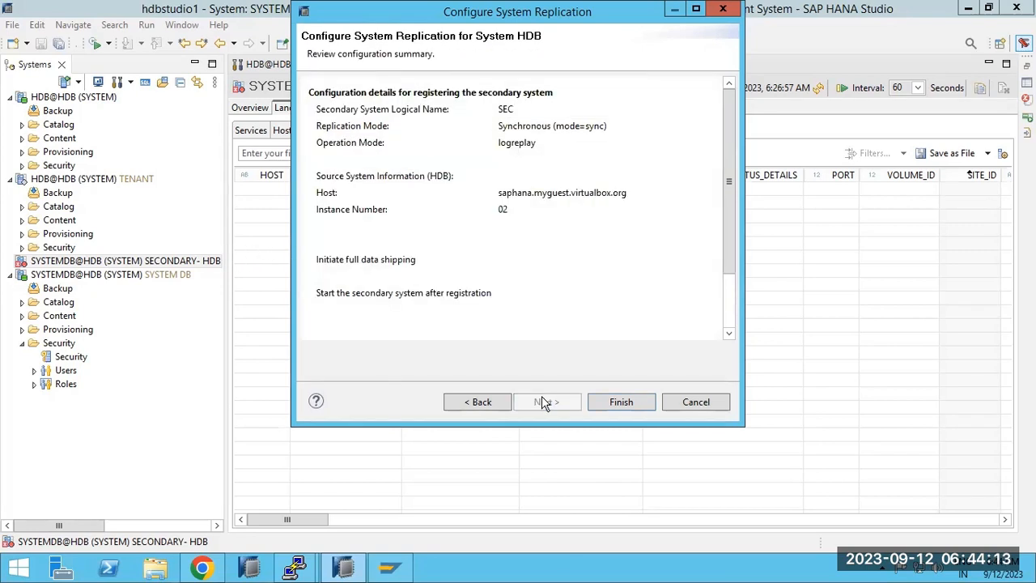
Submit the secondary registration and follow its progress until the systemPKI SSFS mismatch error appears.
click(613, 403)
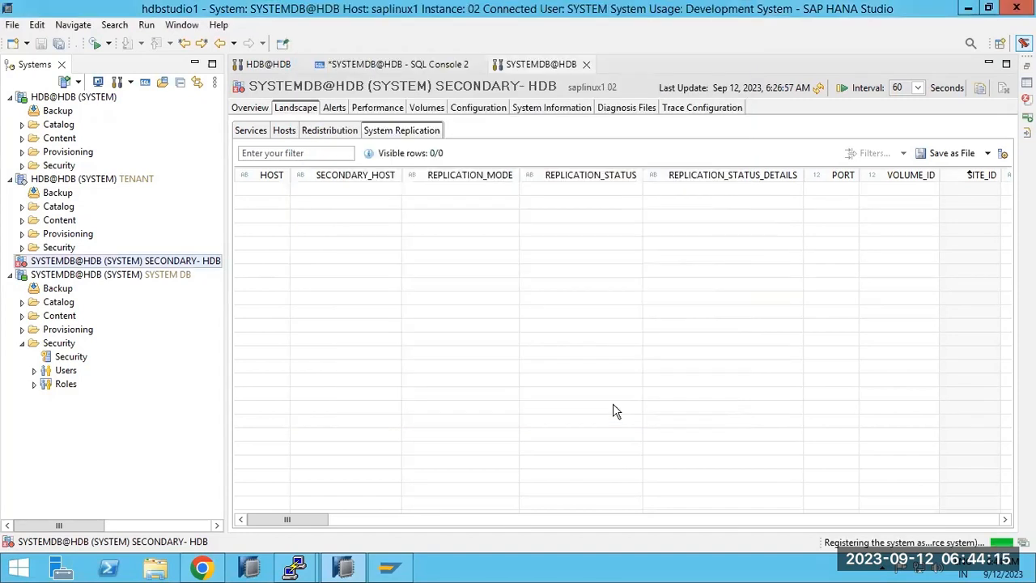
click(1023, 543)
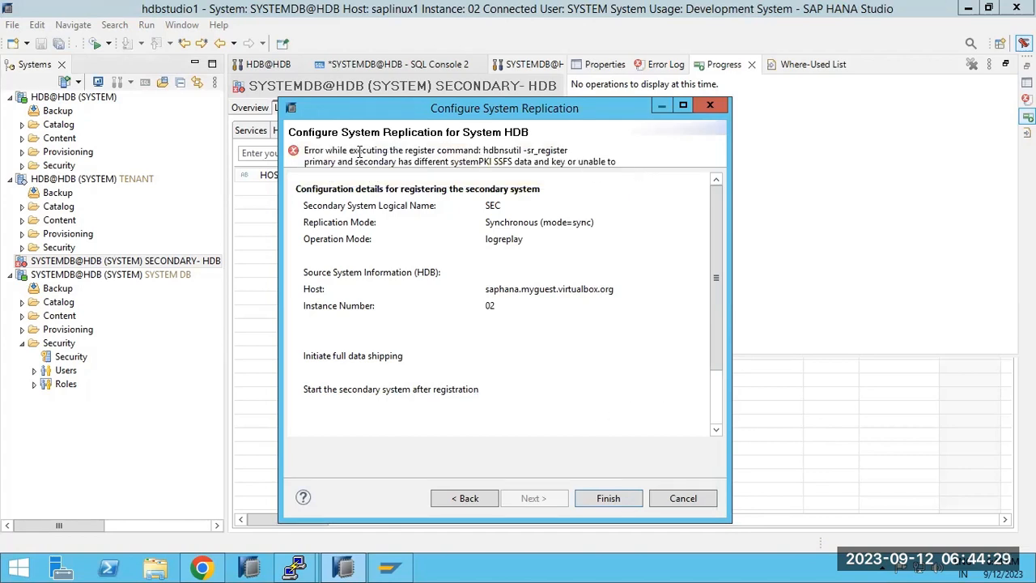
Highlight both lines of the SSFS checksum error to read them, then show the Windows desktop.
drag(324, 150, 464, 151)
drag(313, 161, 631, 180)
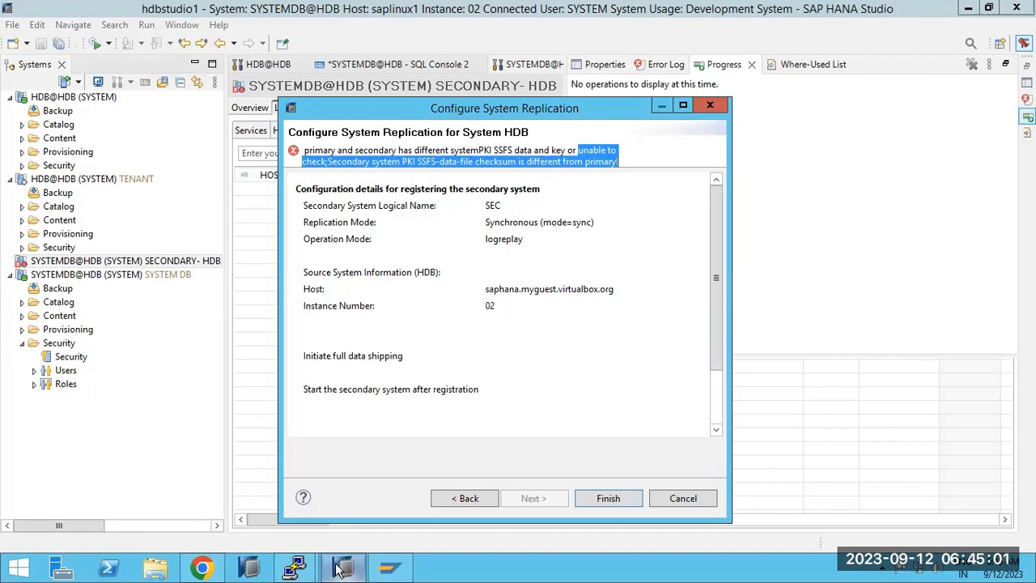
right_click(478, 571)
click(526, 508)
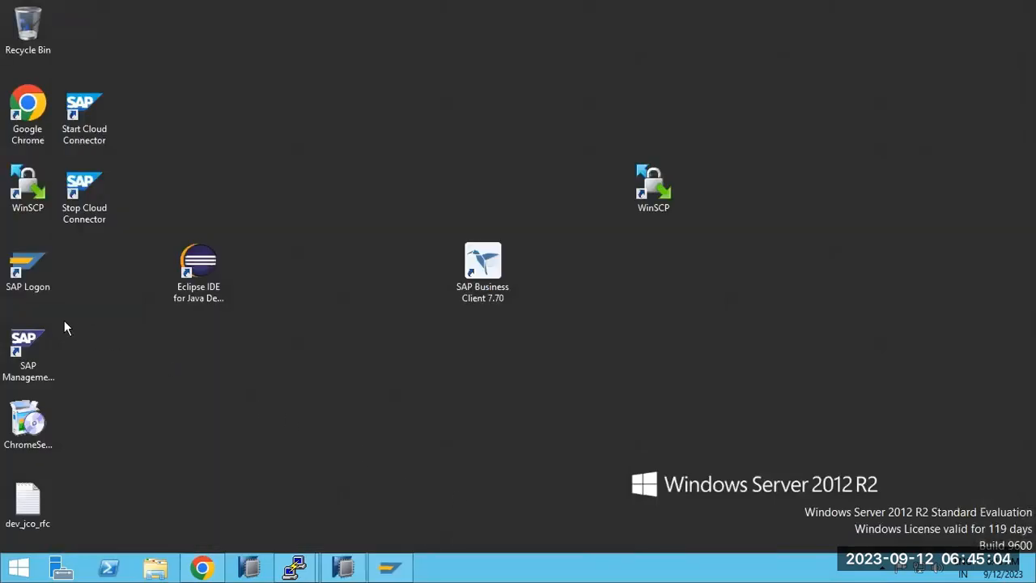
Launch WinSCP and recheck the full registration error text in HANA Studio.
double_click(26, 183)
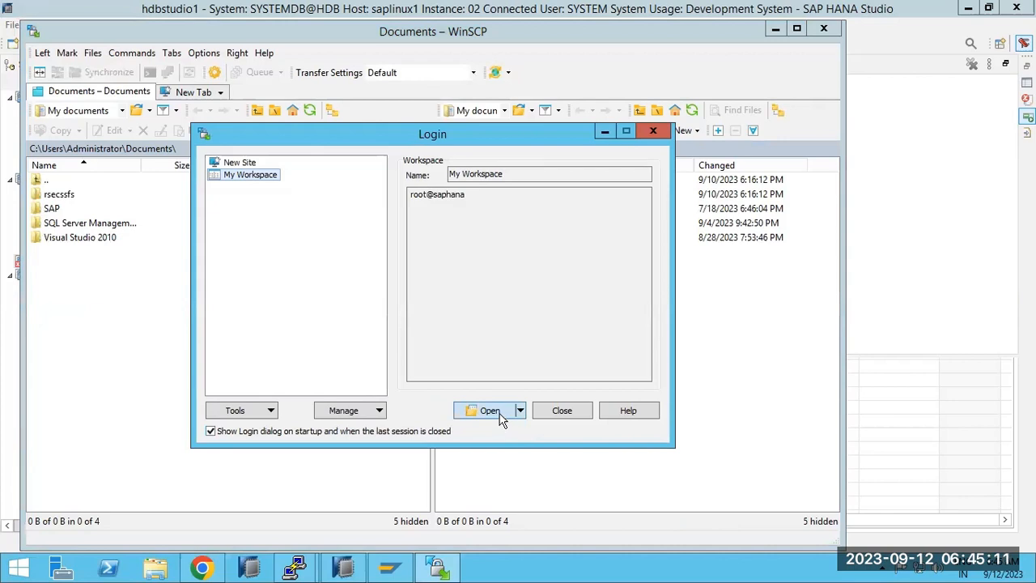
click(224, 164)
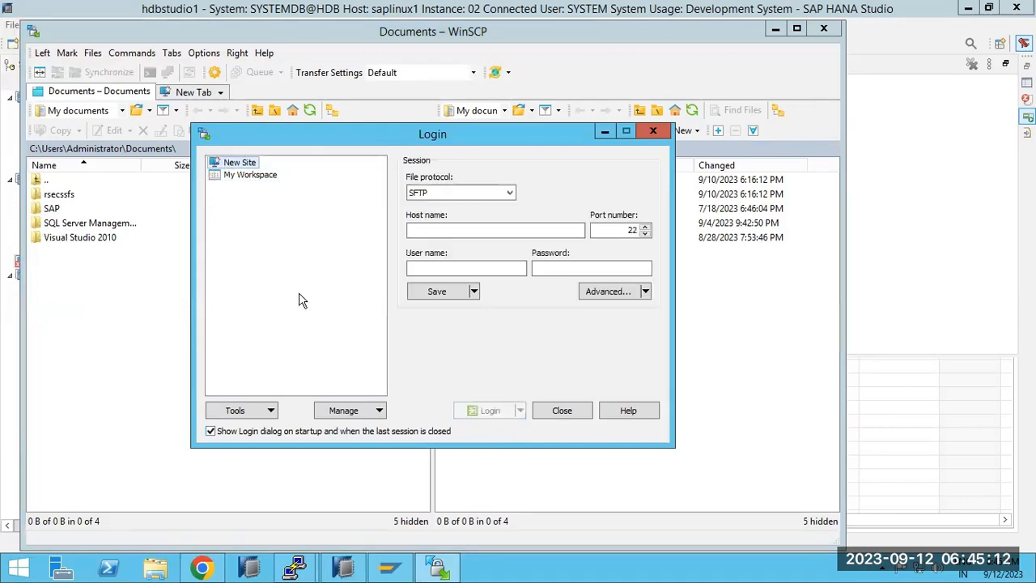
click(331, 569)
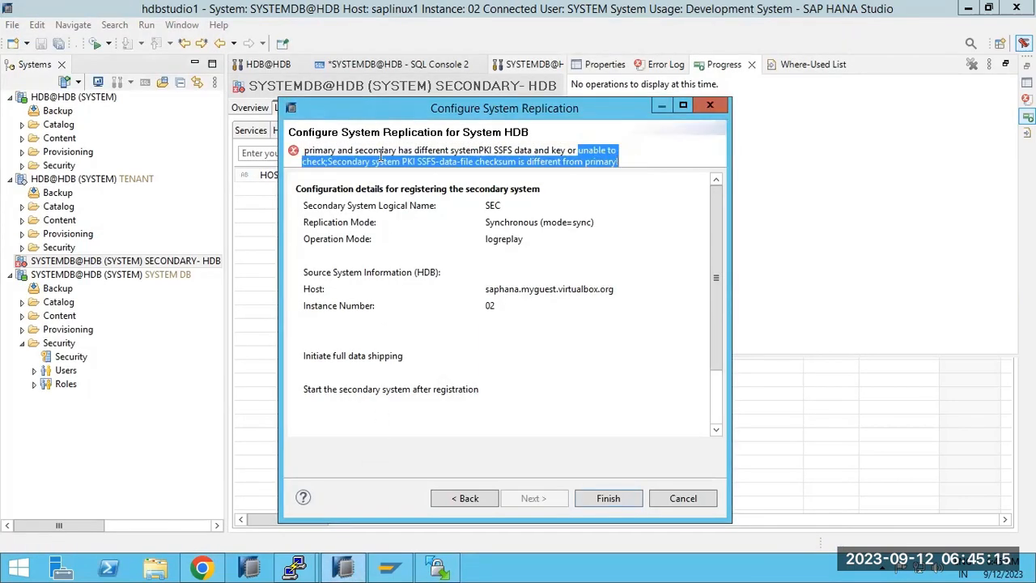
click(449, 157)
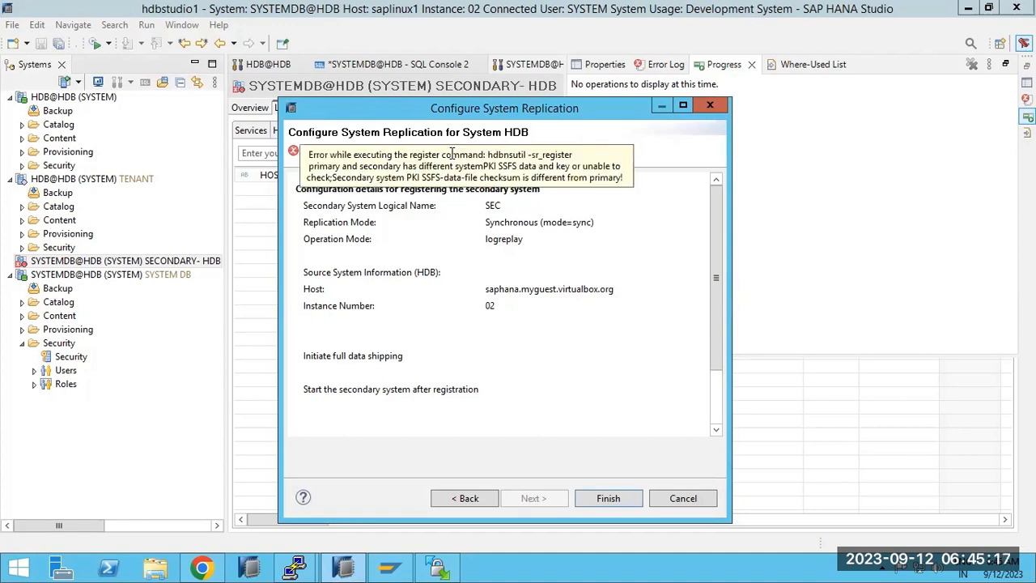
click(437, 569)
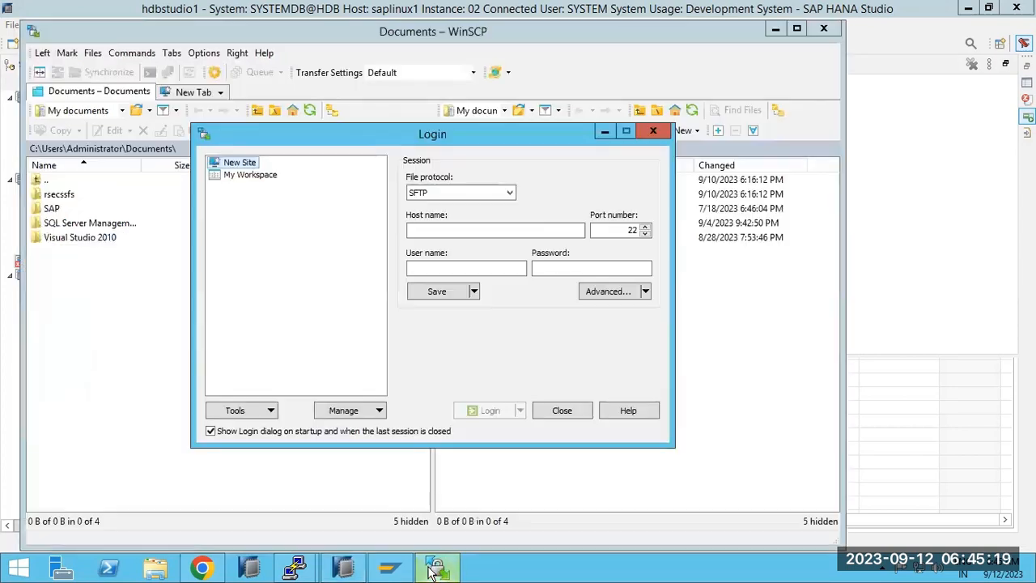
Log in to host saphana over SFTP as root with the account password.
click(442, 231)
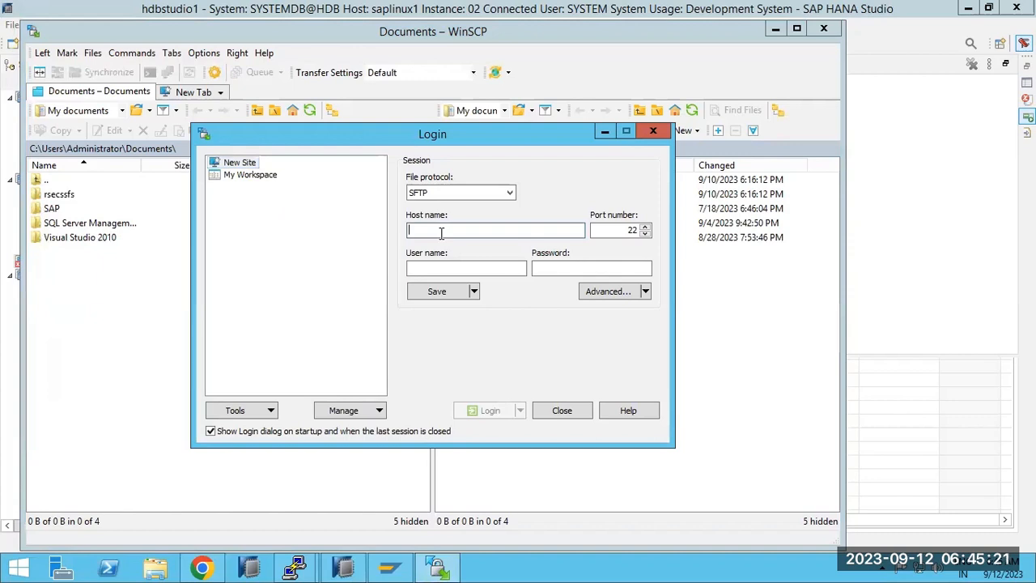
text(saphana)
key(Return)
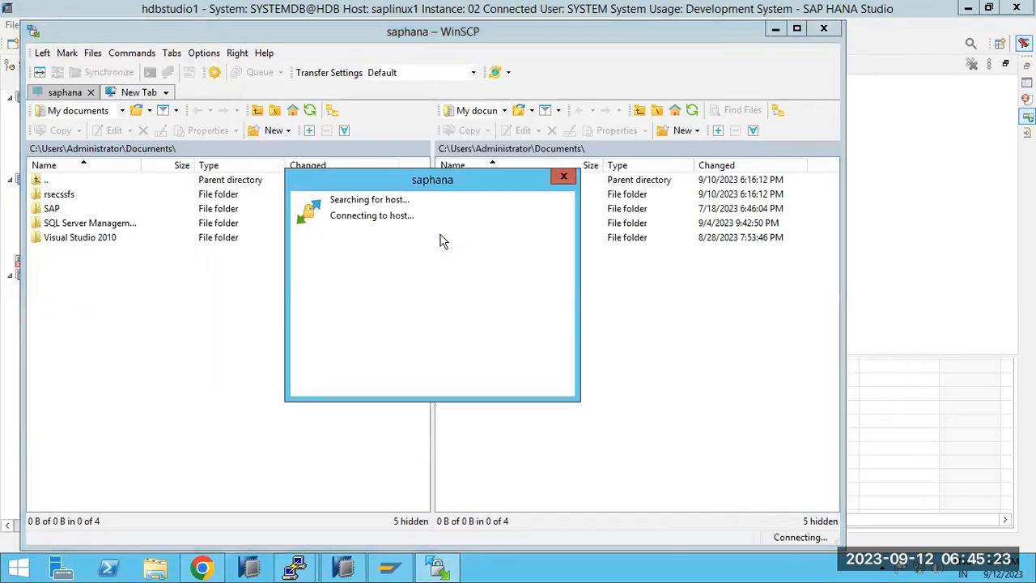
text(root)
key(Return)
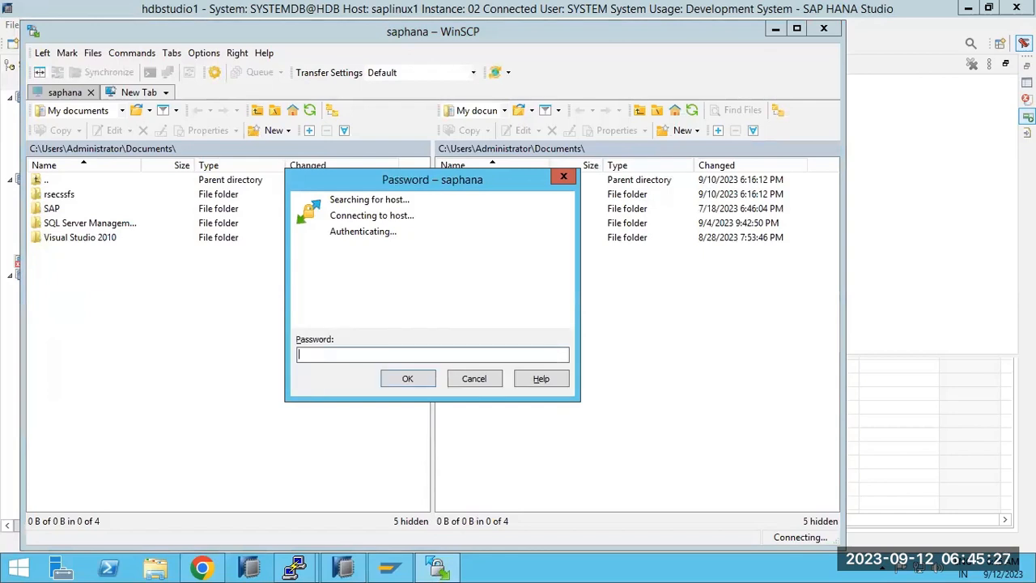
text(••••••••••)
key(Return)
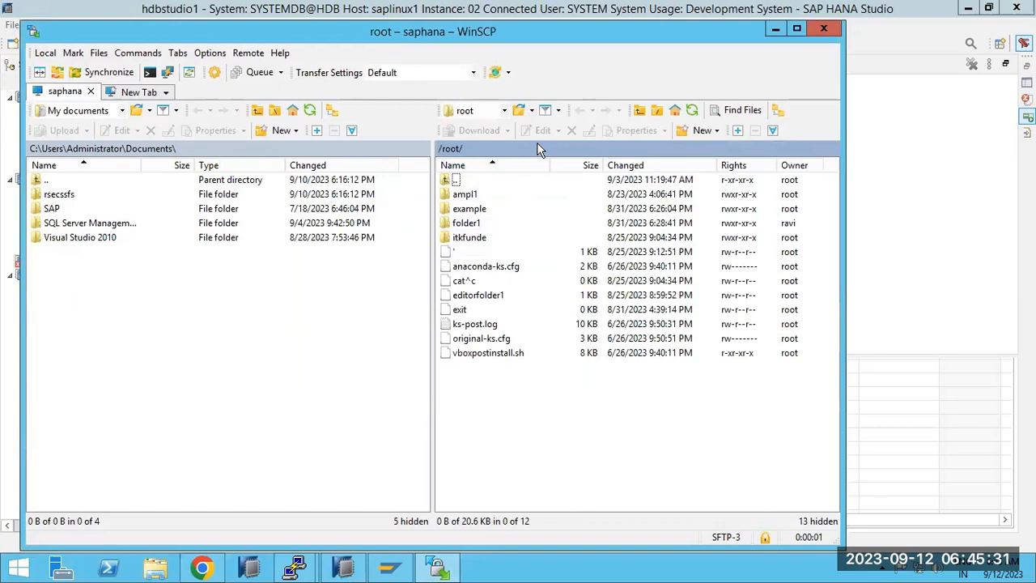
Navigate the remote panel to saphana's /usr/sap/HDB/SYS/global folder.
click(545, 154)
text(/usr)
key(Return)
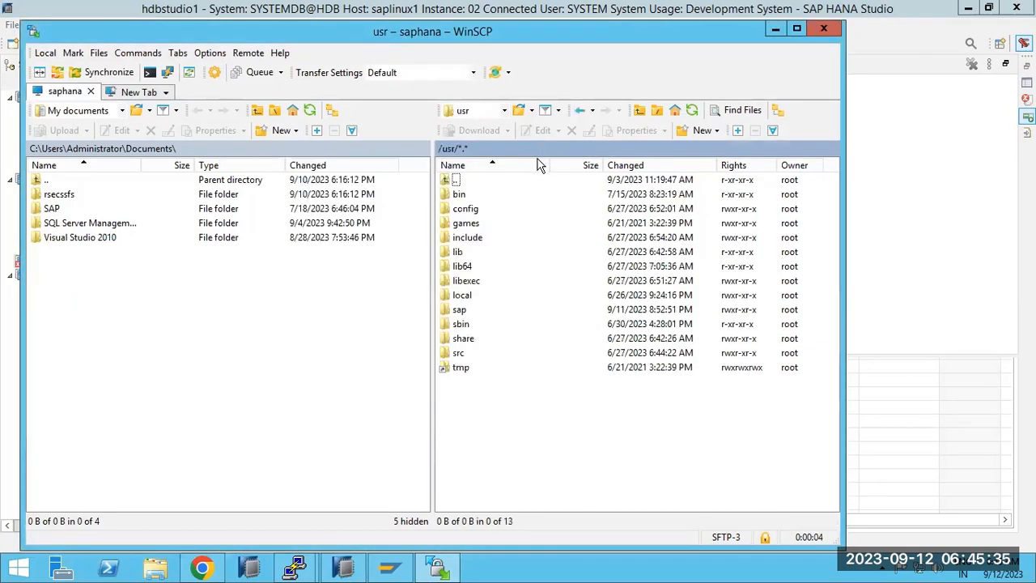
double_click(461, 311)
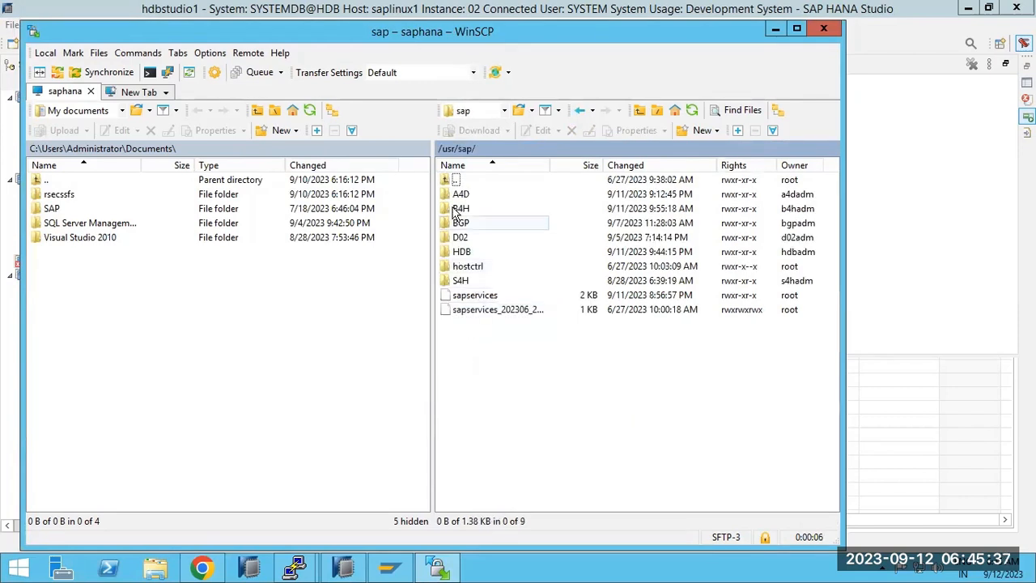
double_click(459, 254)
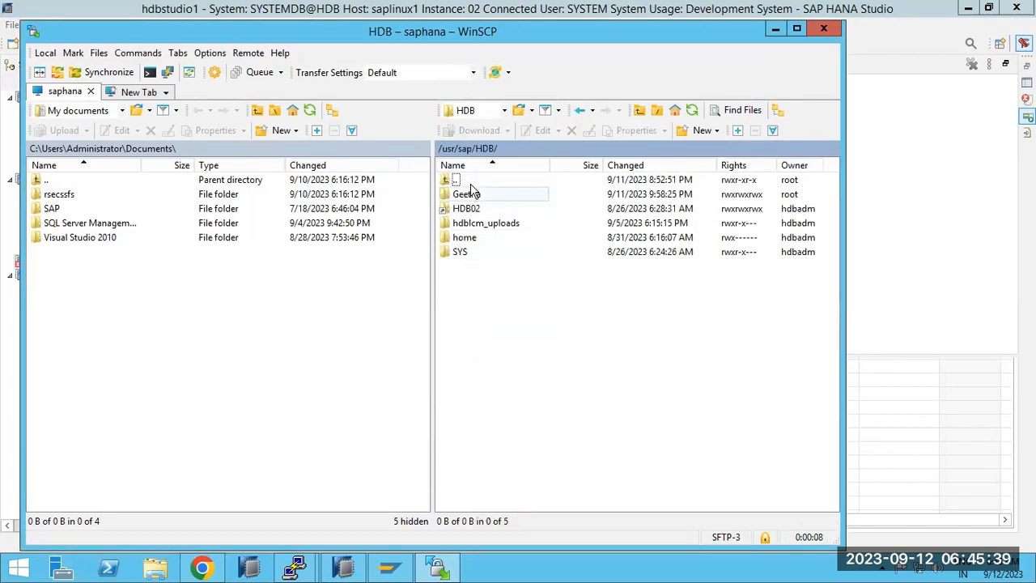
double_click(458, 252)
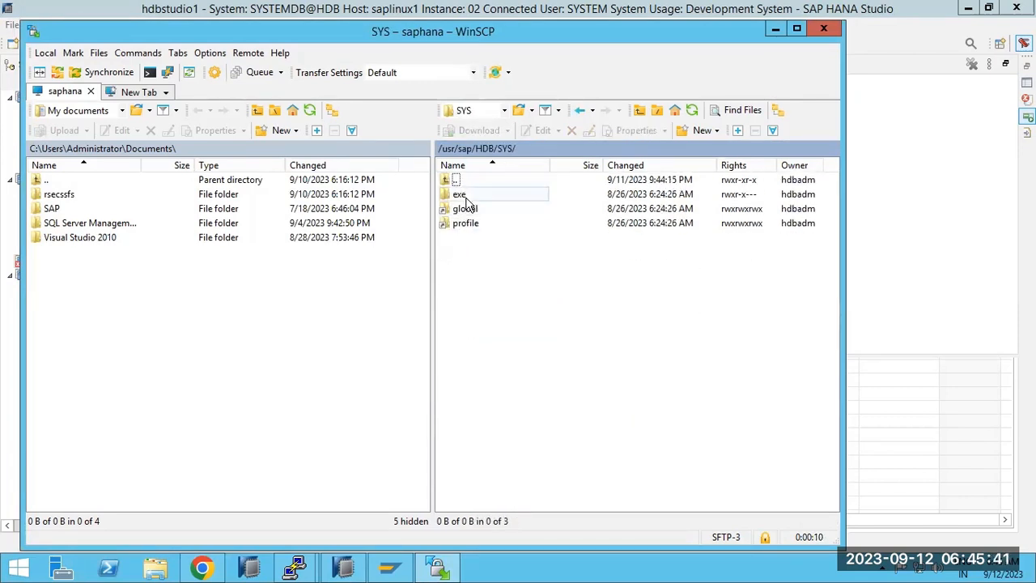
click(467, 212)
double_click(467, 212)
Inspect security/rsecssfs/data on the server, then return to the security folder.
double_click(468, 223)
double_click(468, 224)
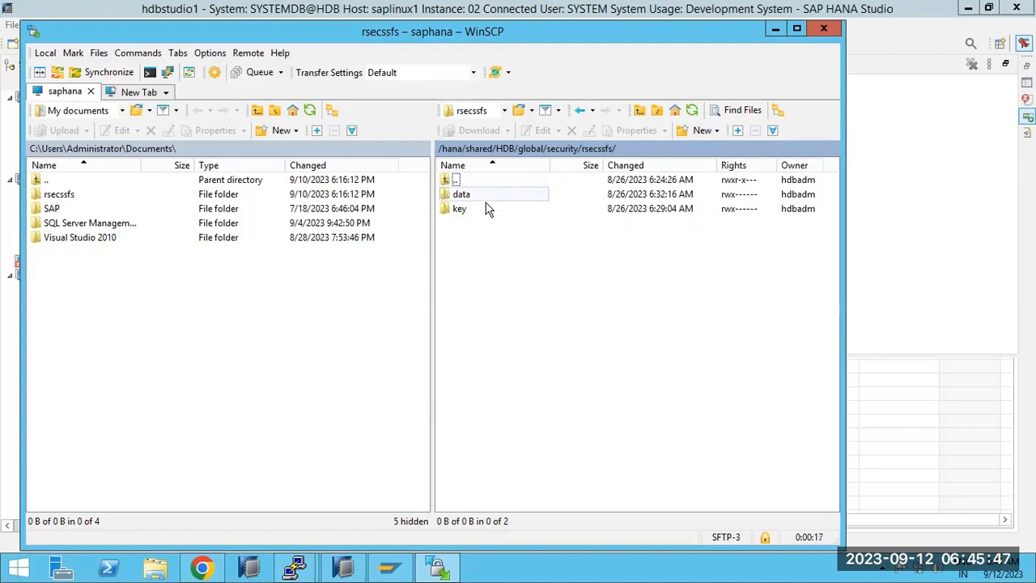
click(486, 200)
double_click(486, 201)
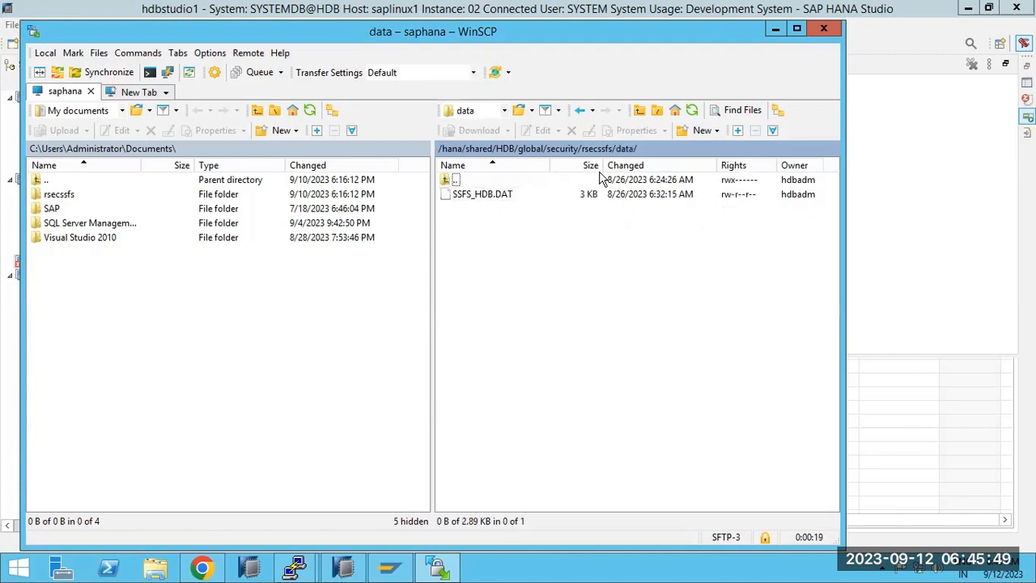
click(580, 112)
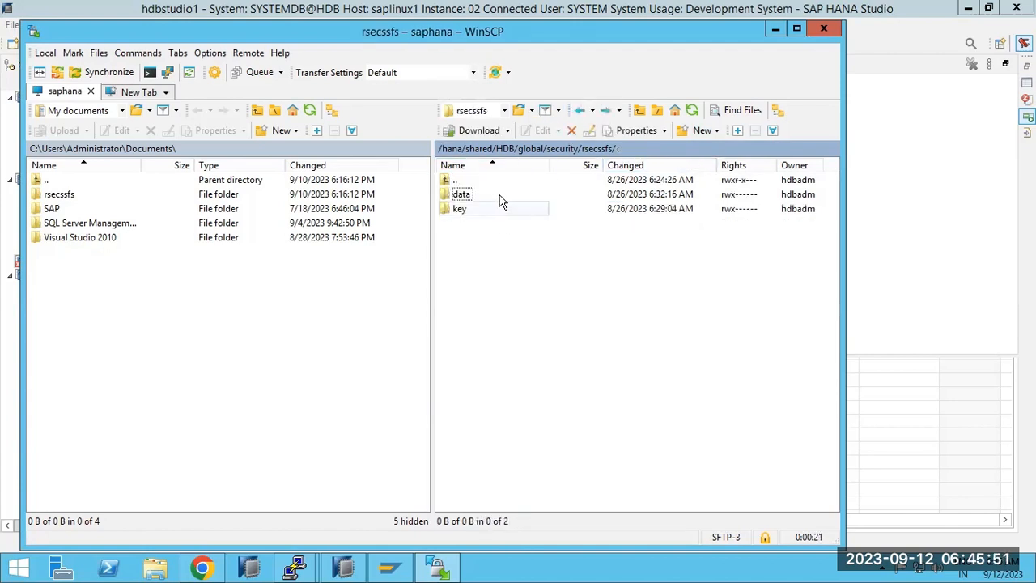
click(584, 114)
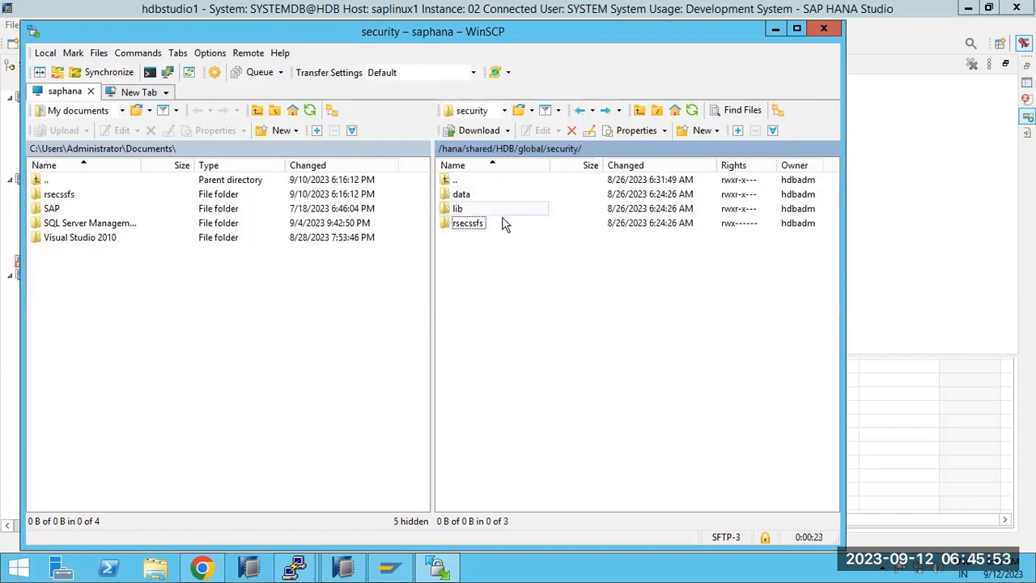
Delete the old local rsecssfs folder and copy the server's rsecssfs into local Documents.
click(46, 197)
key(Delete)
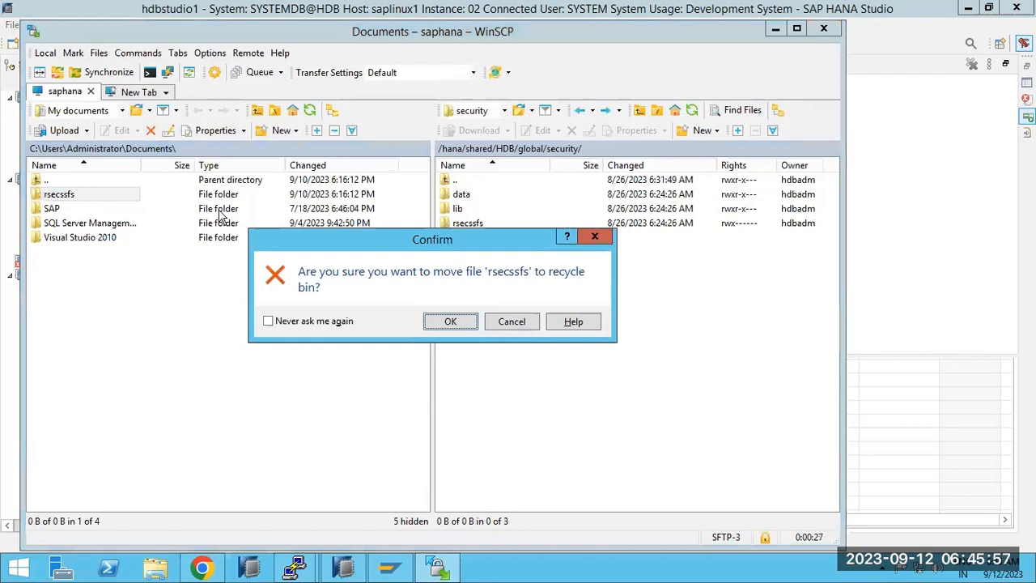
click(444, 323)
drag(468, 223, 132, 330)
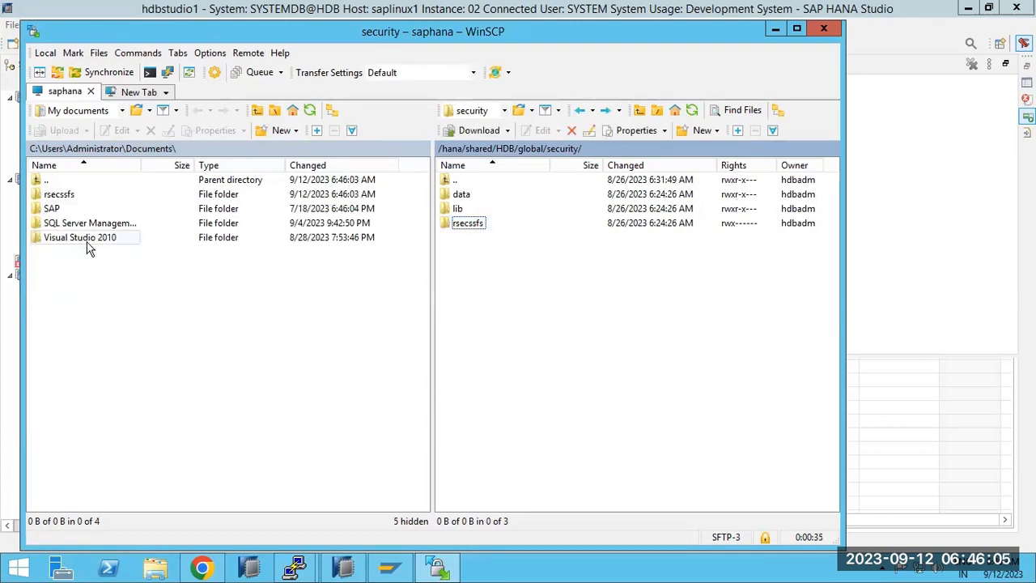
In a new tab, log in to saplinux1 as root, trusting its host key.
click(138, 91)
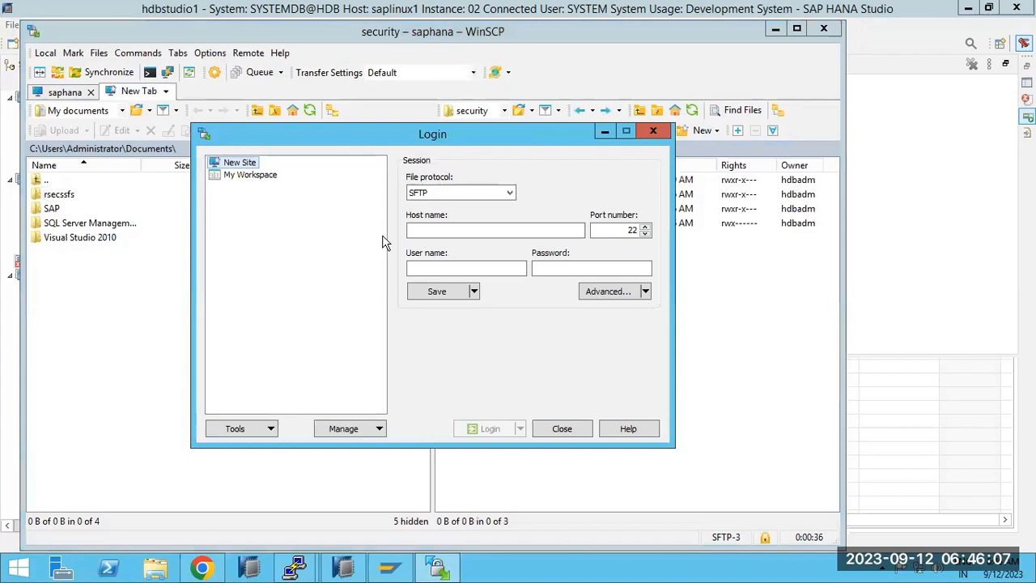
click(448, 228)
text(sapli)
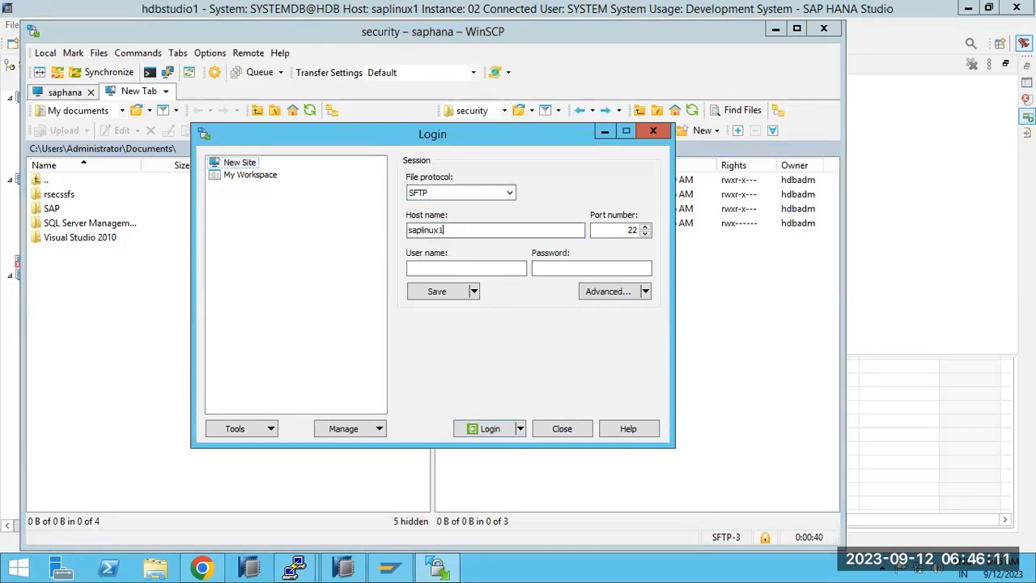
text(nux1)
key(Return)
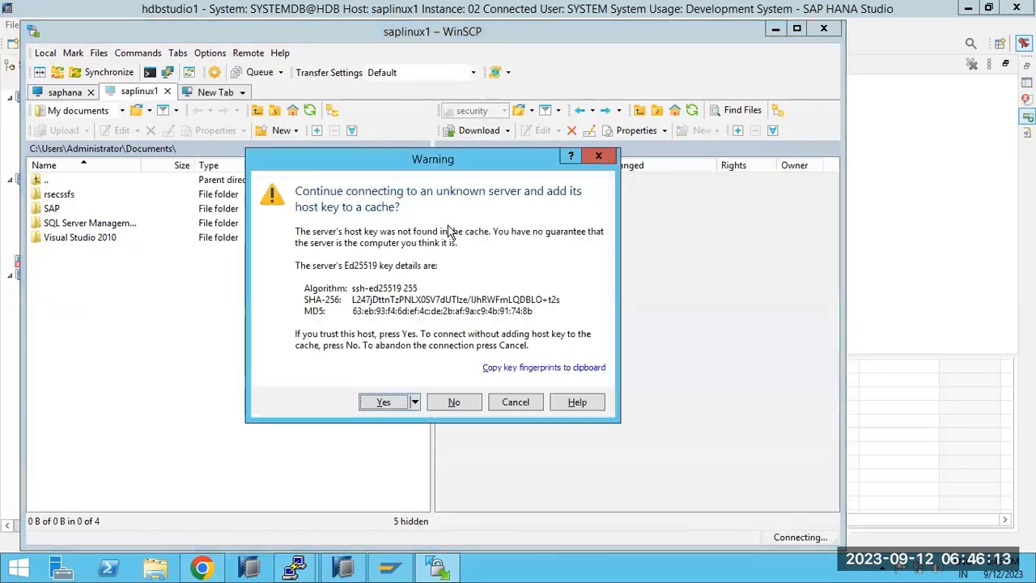
key(Return)
text(root)
key(Return)
text(•)
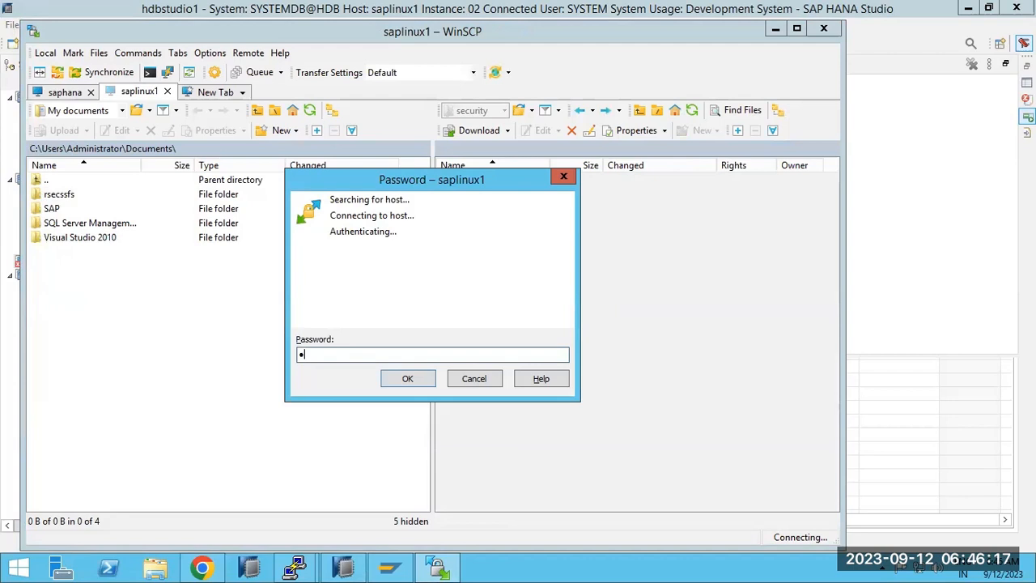
text(••••••••)
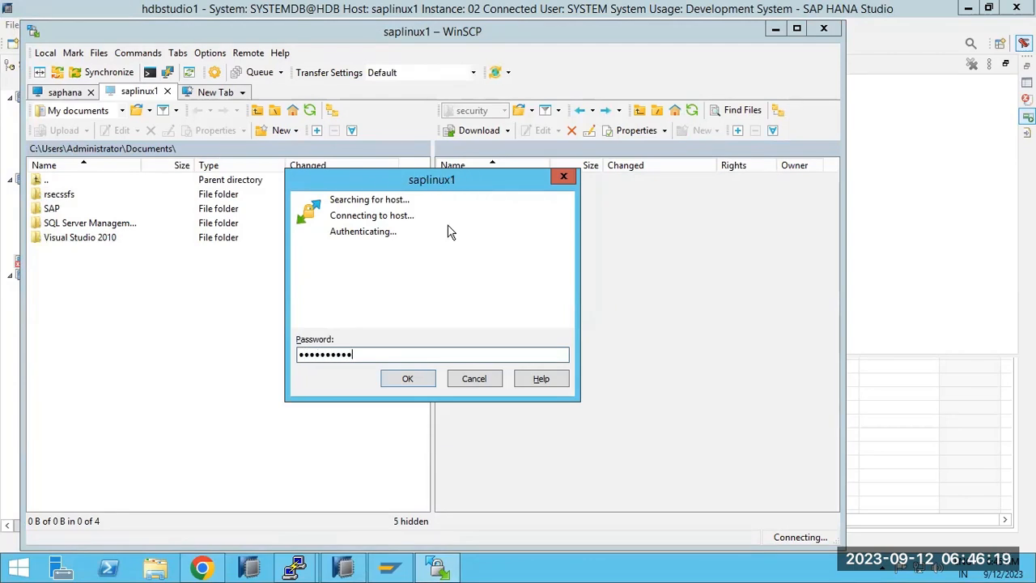
key(Return)
double_click(516, 147)
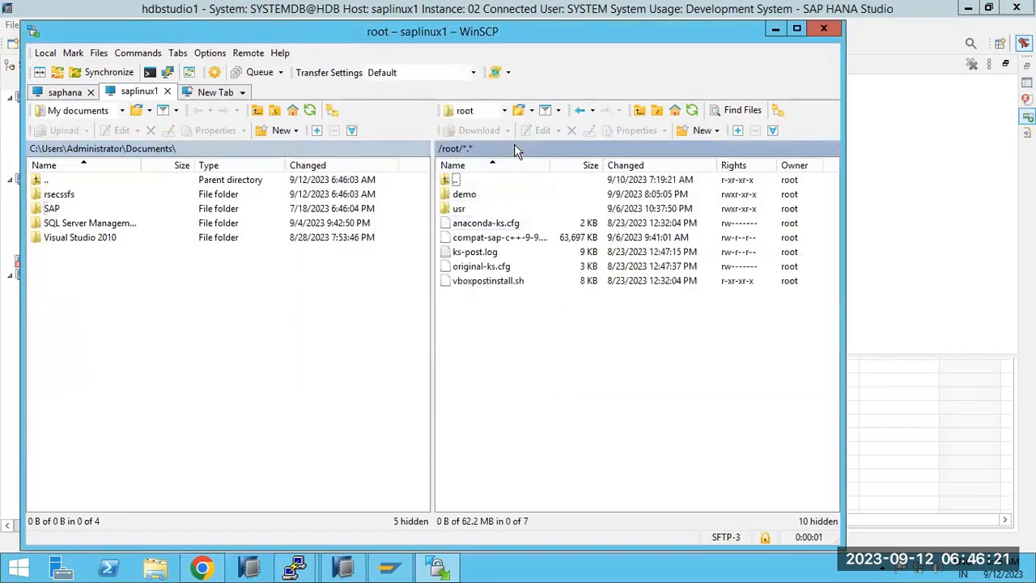
Navigate saplinux1's remote panel to /usr/sap/HDB/SYS/global/security.
text(/u)
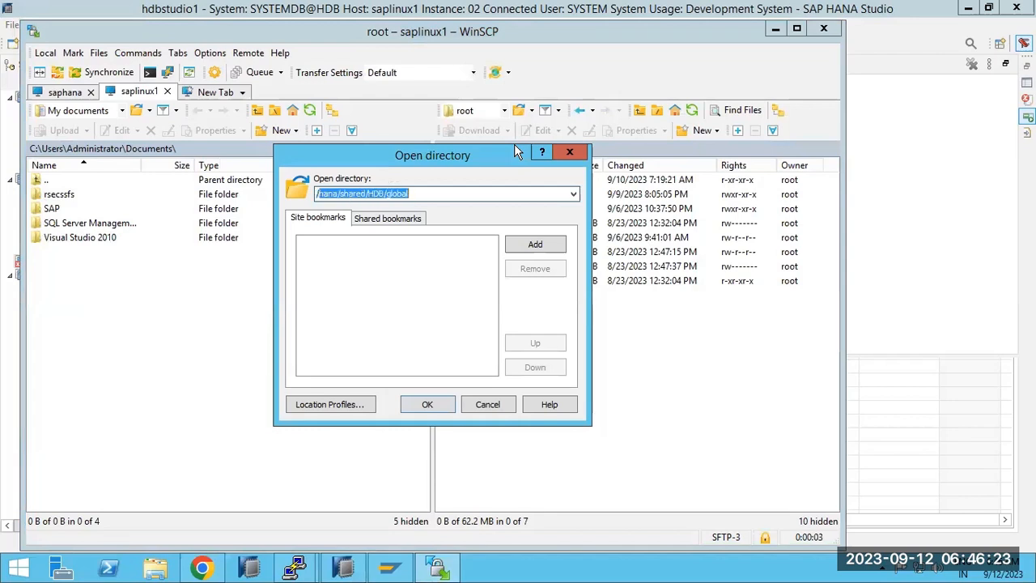
text(sr)
key(Return)
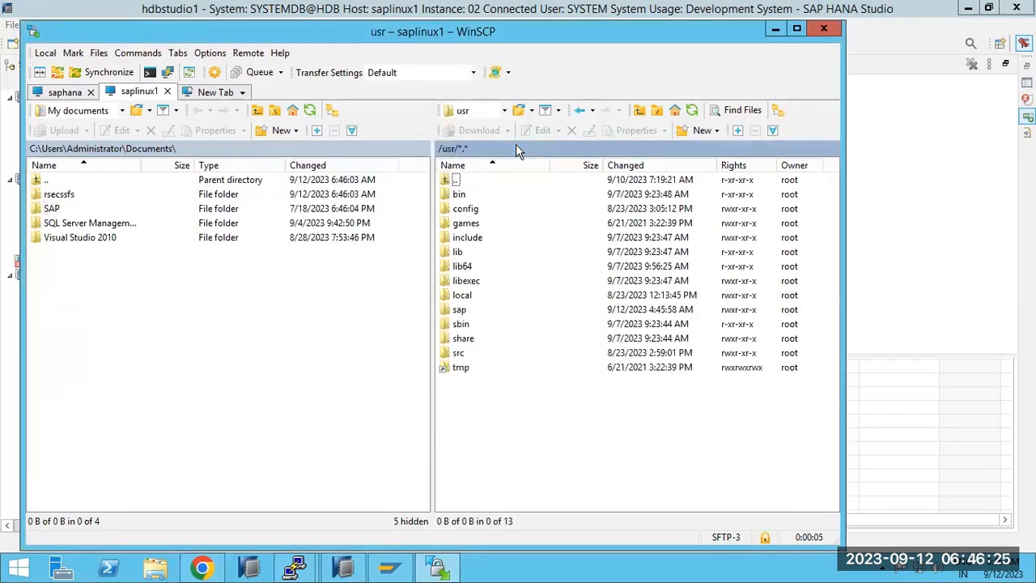
double_click(463, 310)
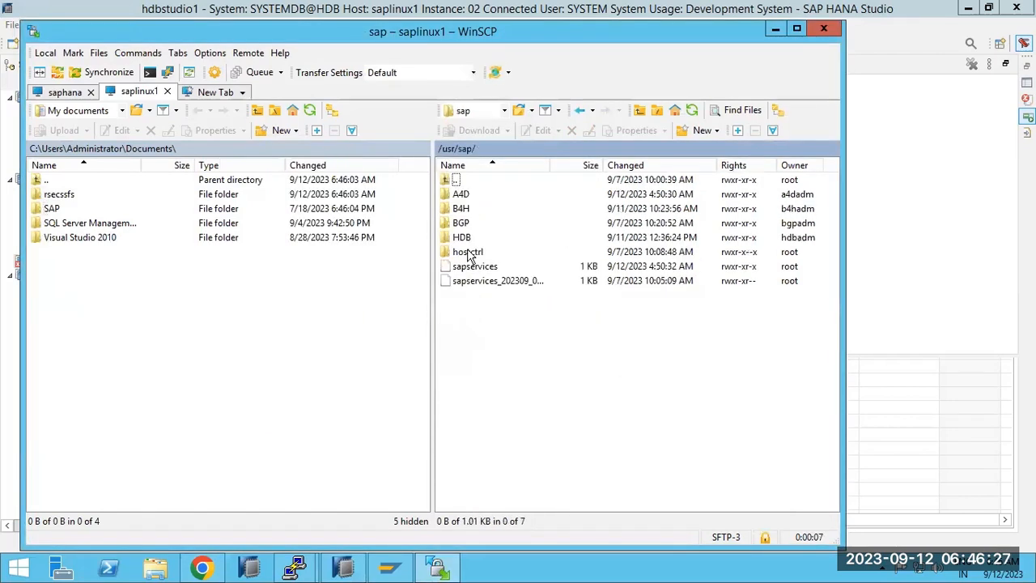
double_click(463, 237)
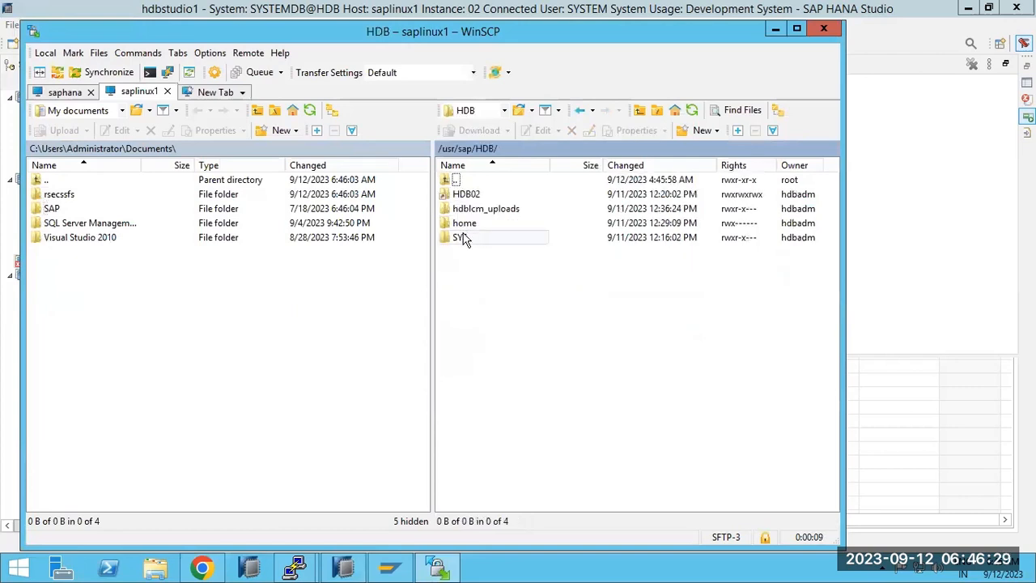
double_click(463, 237)
double_click(463, 208)
double_click(470, 223)
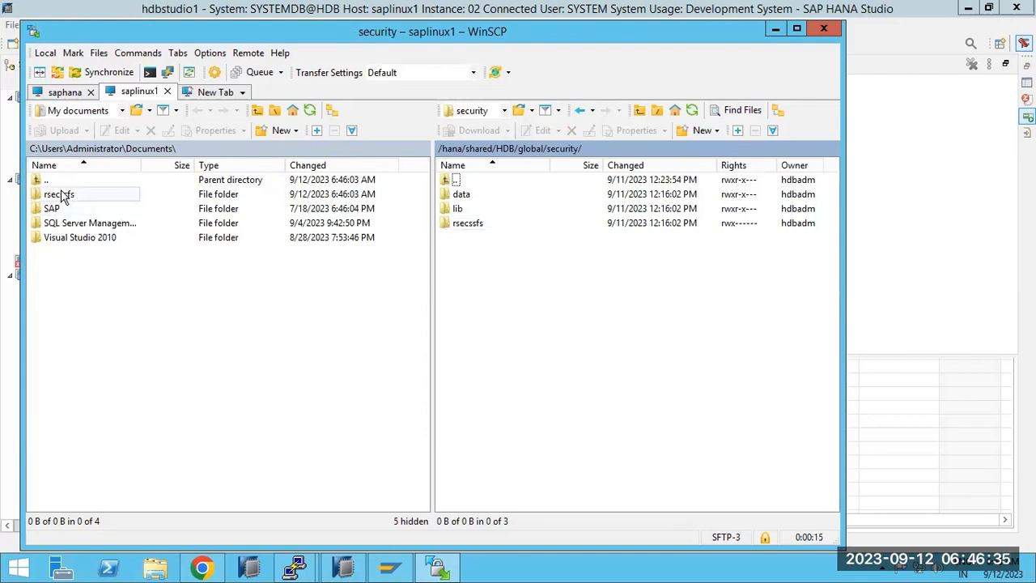
Upload local rsecssfs there, overwriting SSFS_HDB.DAT and SSFS_HDB.KEY.
drag(63, 198, 450, 335)
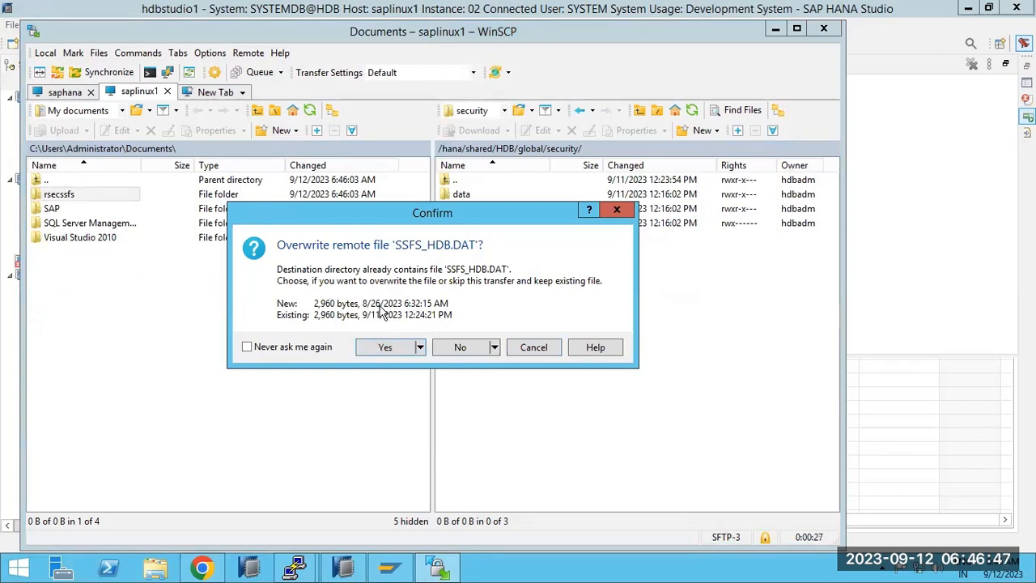
click(385, 348)
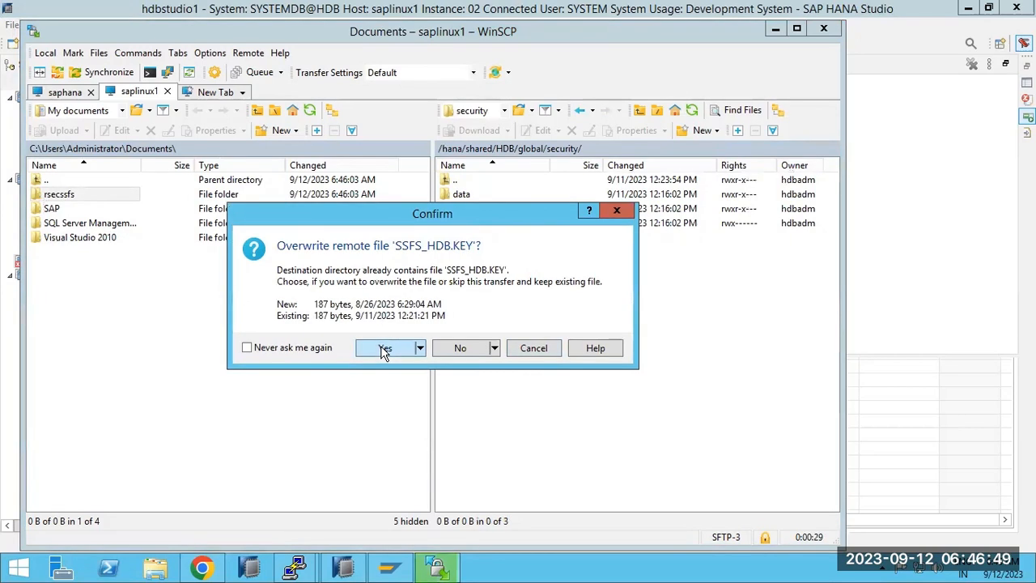
click(384, 348)
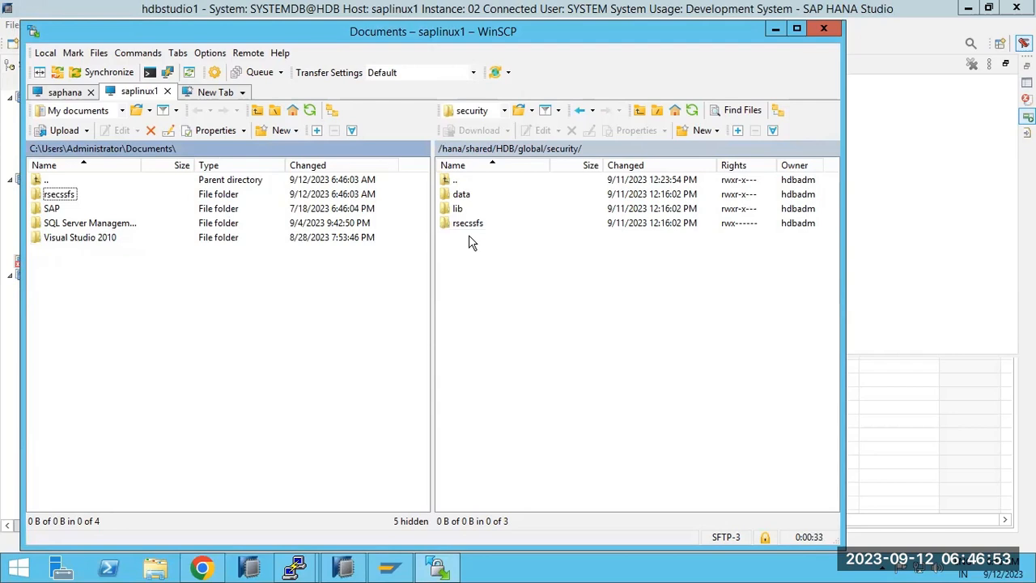
Complete the secondary registration, close the Progress view, and open the SYSTEMDB@HDB administration editor.
click(389, 568)
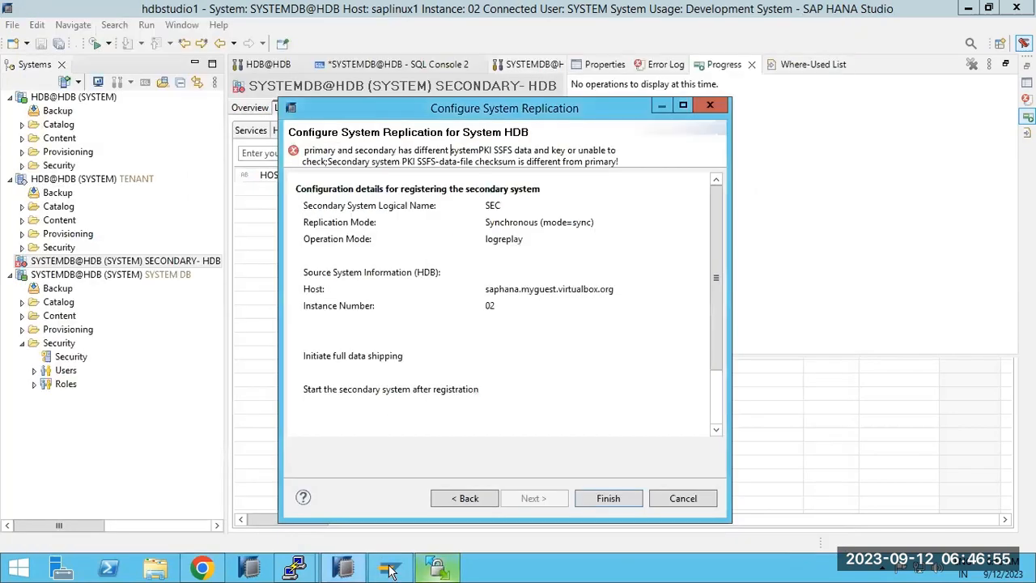
click(608, 497)
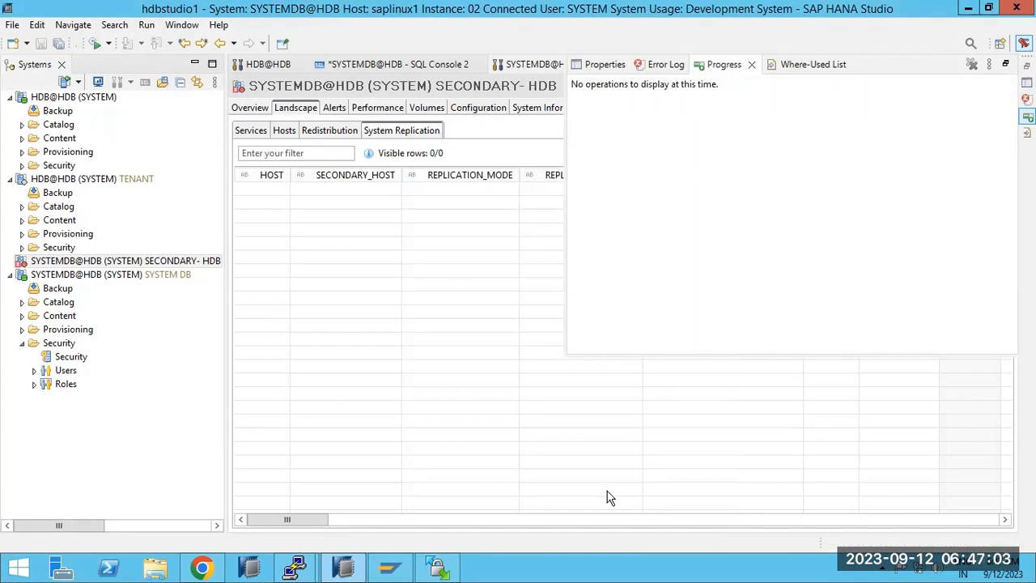
click(752, 65)
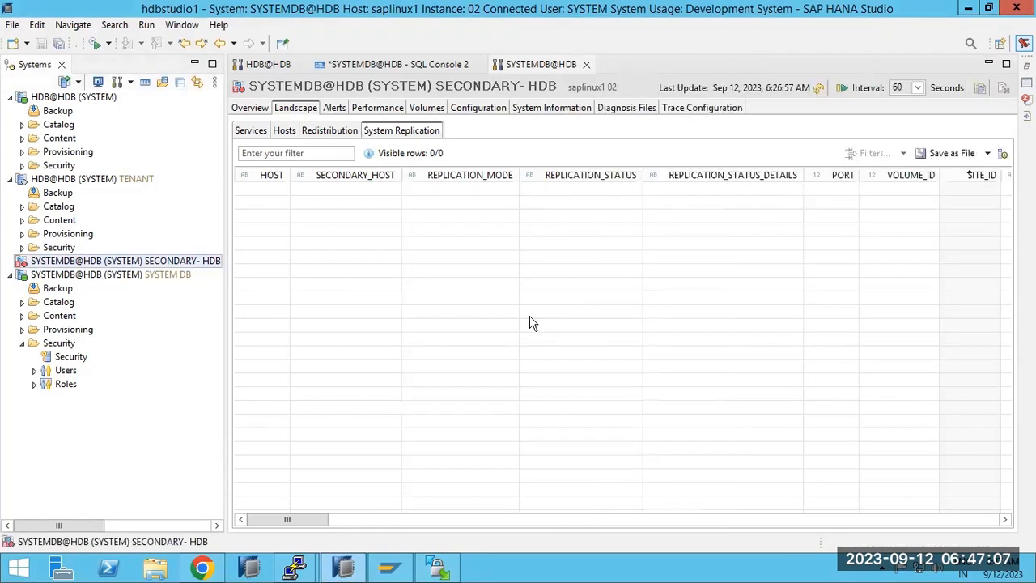
click(47, 275)
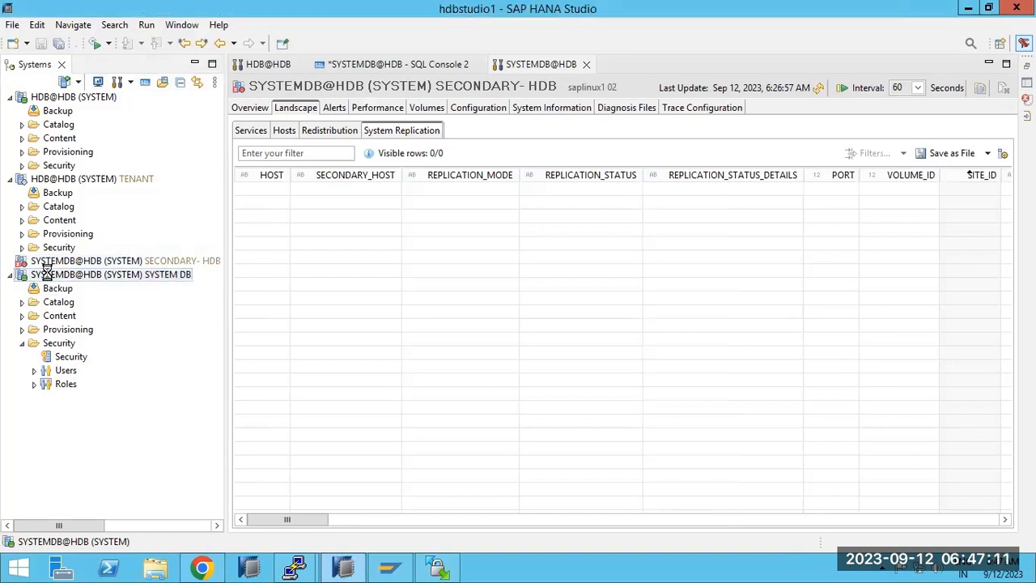
double_click(47, 275)
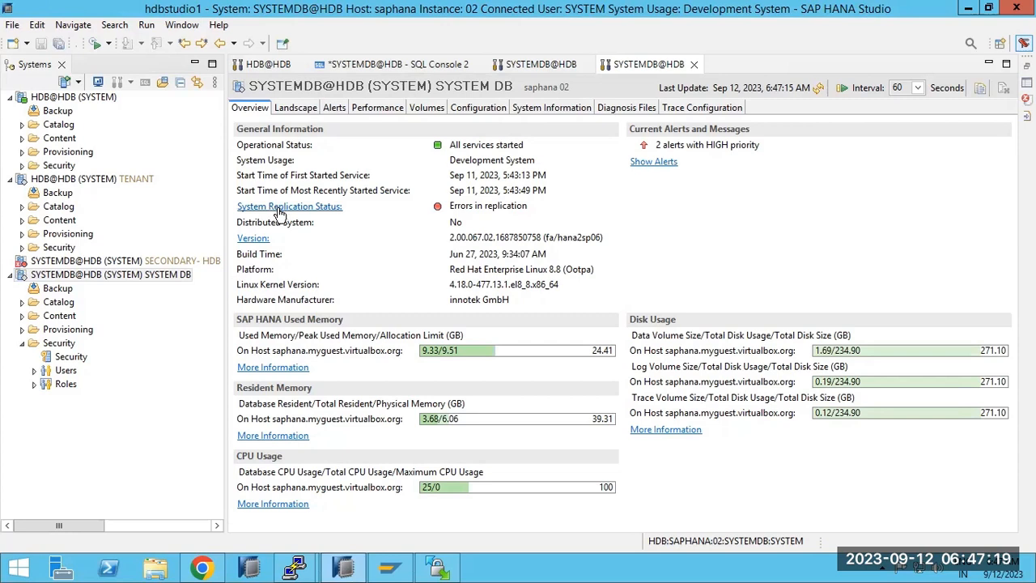
Show the primary's Landscape > System Replication table and widen the HOST column to full host names.
click(296, 113)
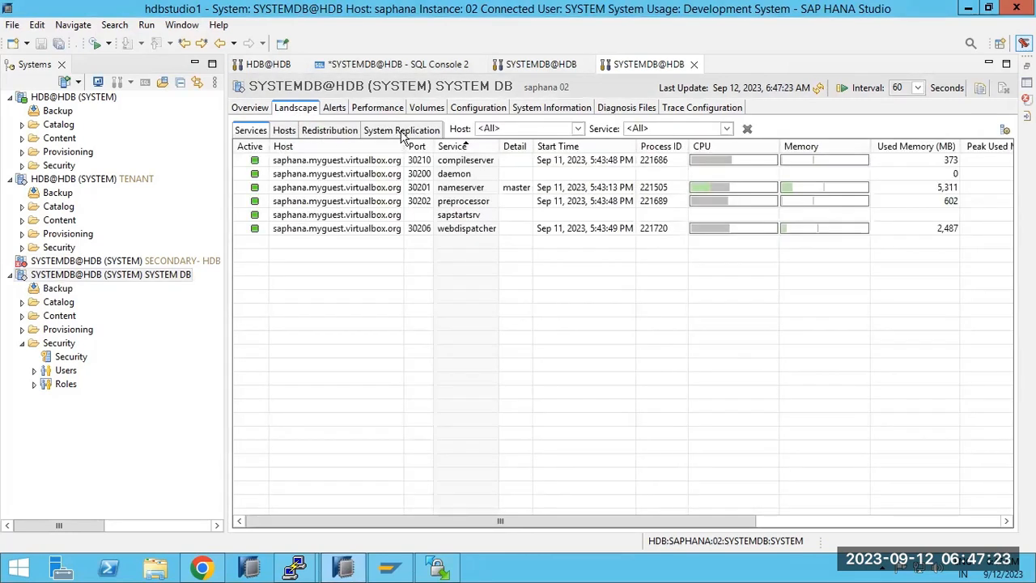
click(401, 131)
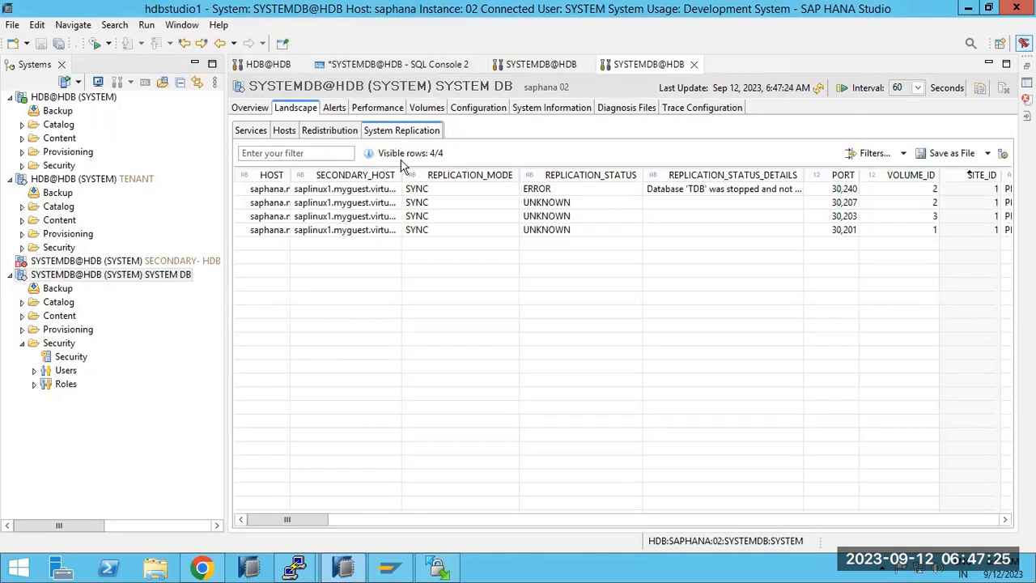
drag(290, 175, 348, 175)
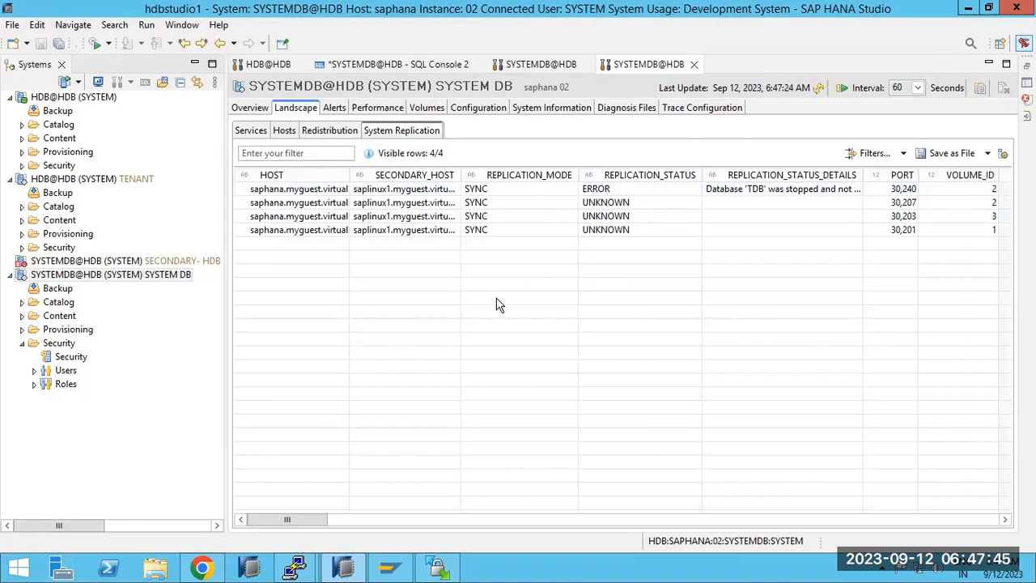
click(136, 280)
mouse_move(42, 267)
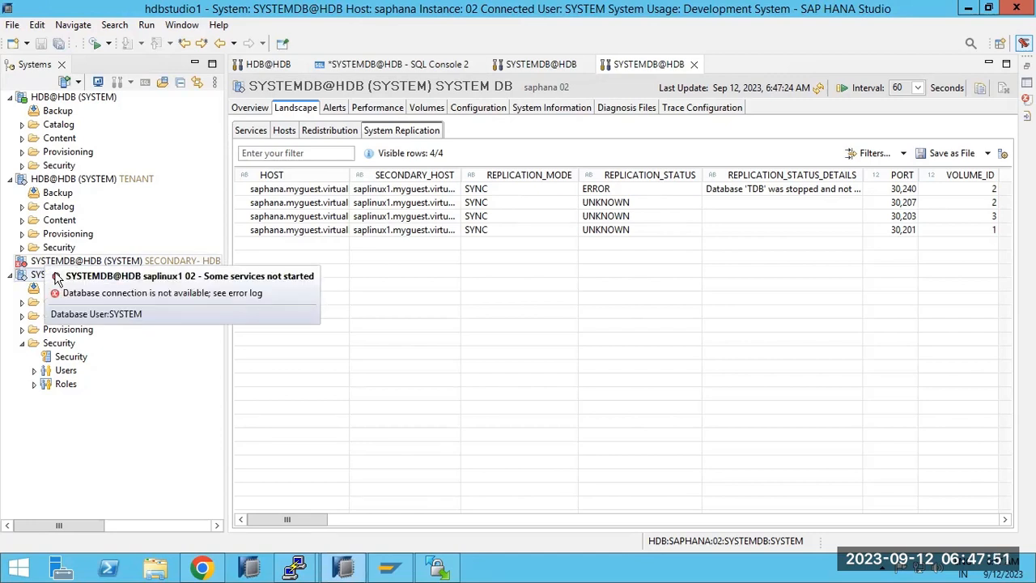
Run HDB info on saplinux1 to check its indexserver process, then return to HANA Studio.
mouse_move(294, 567)
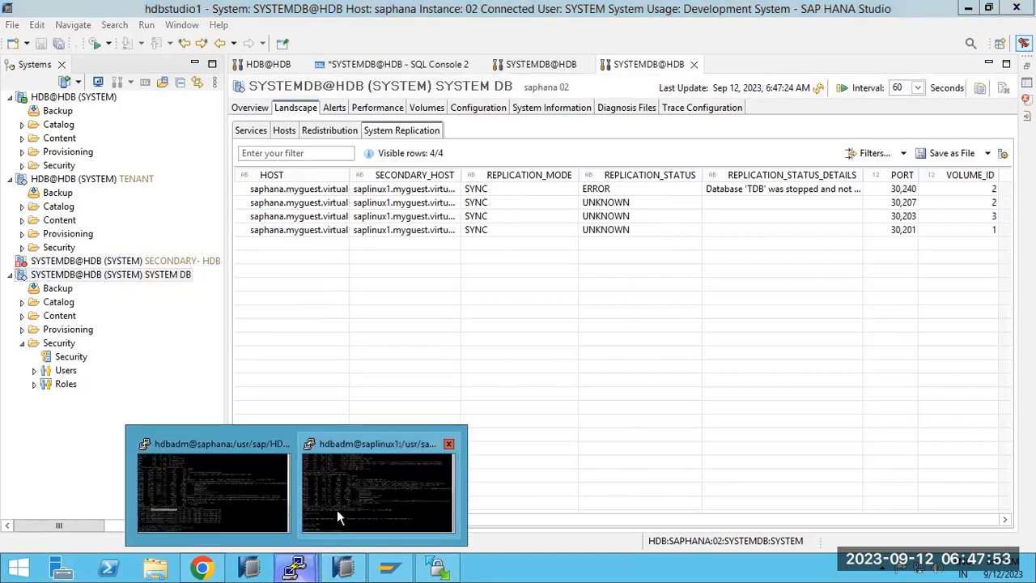
click(337, 505)
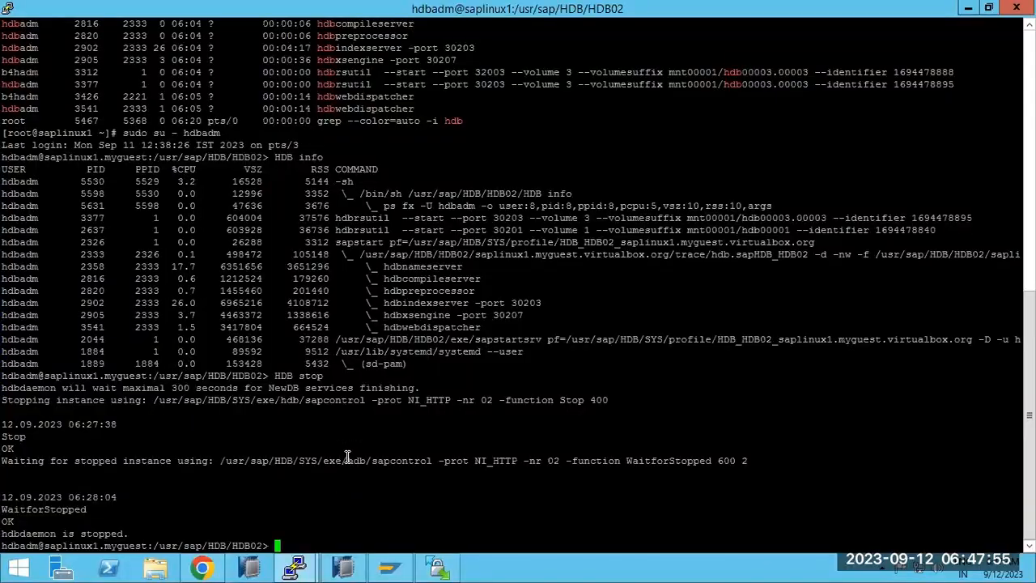
text(HDB info)
key(Return)
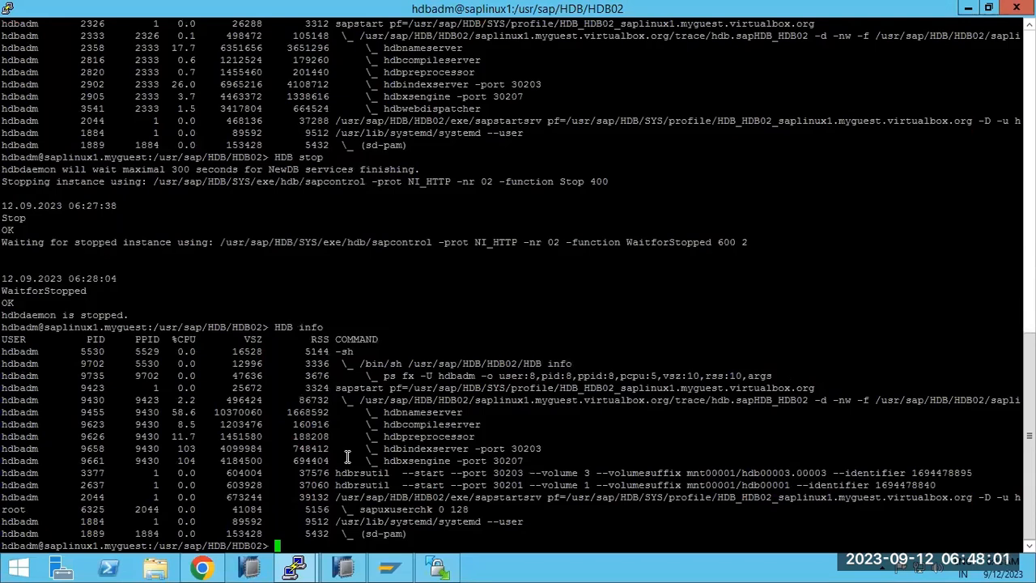
drag(396, 449, 505, 449)
click(344, 571)
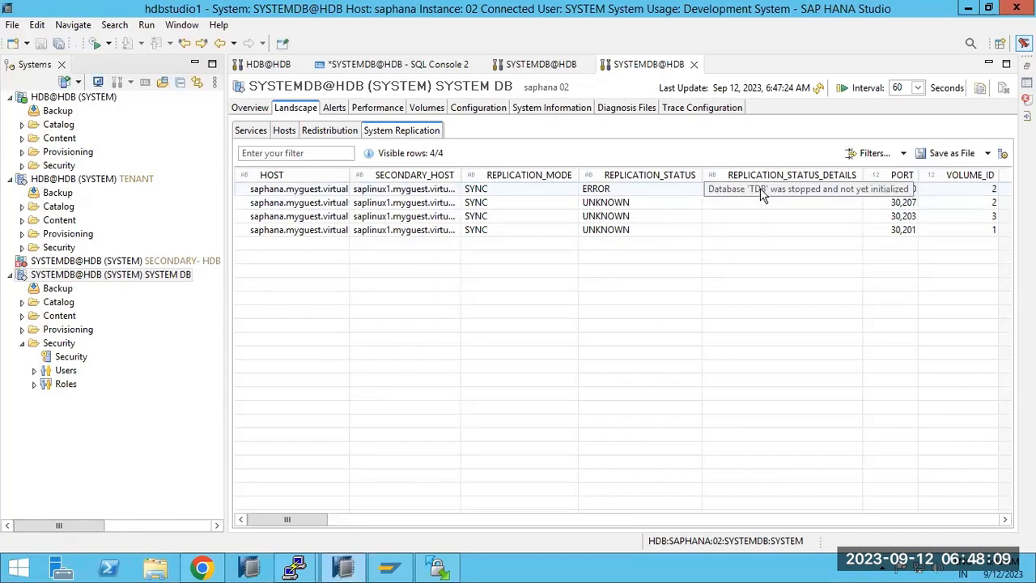
Refresh replication status repeatedly, checking SECONDARY_ACTIVE_STATUS, until two services are ACTIVE and one SYNCING at 33%.
click(819, 89)
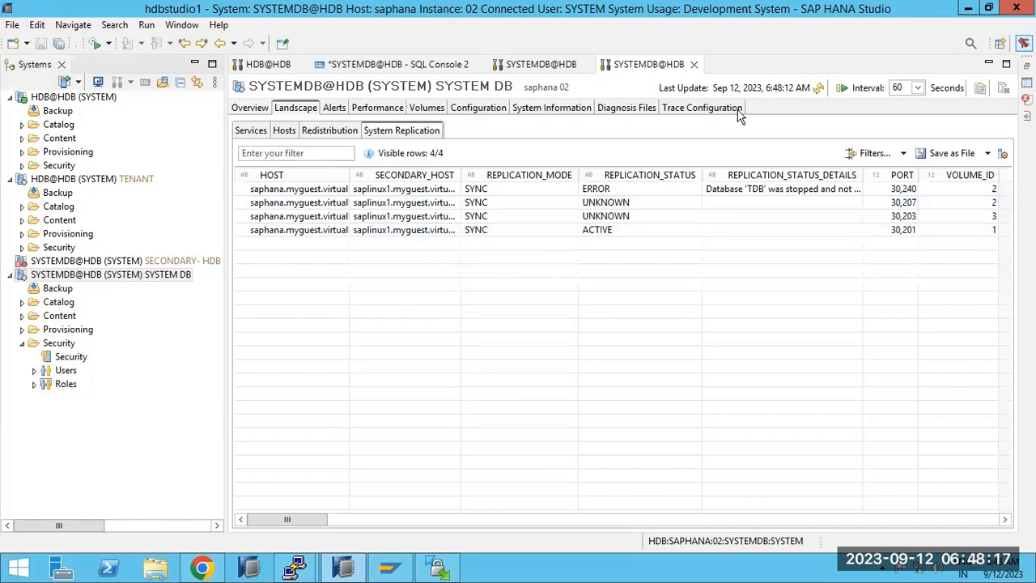
click(820, 89)
click(820, 90)
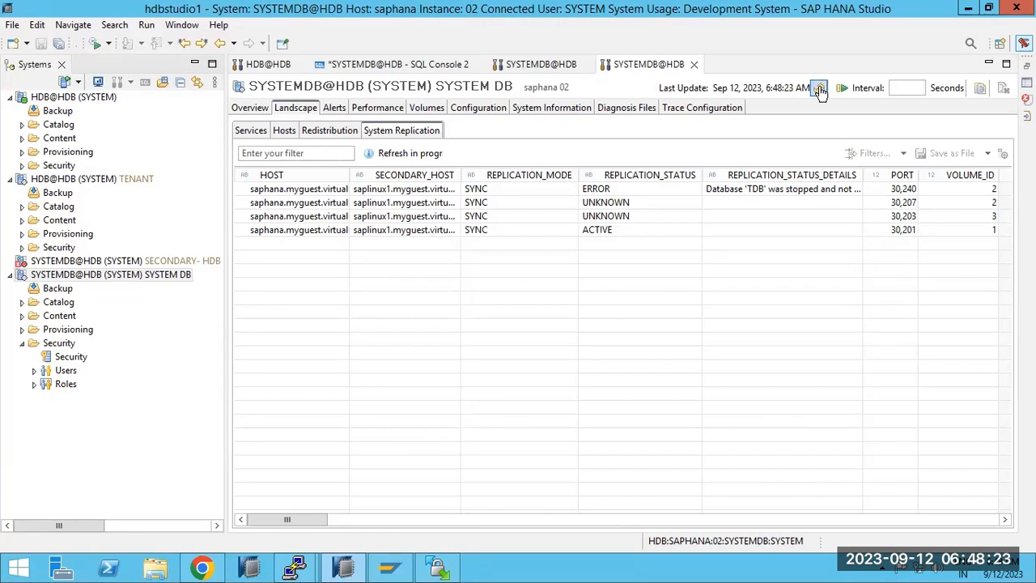
click(820, 90)
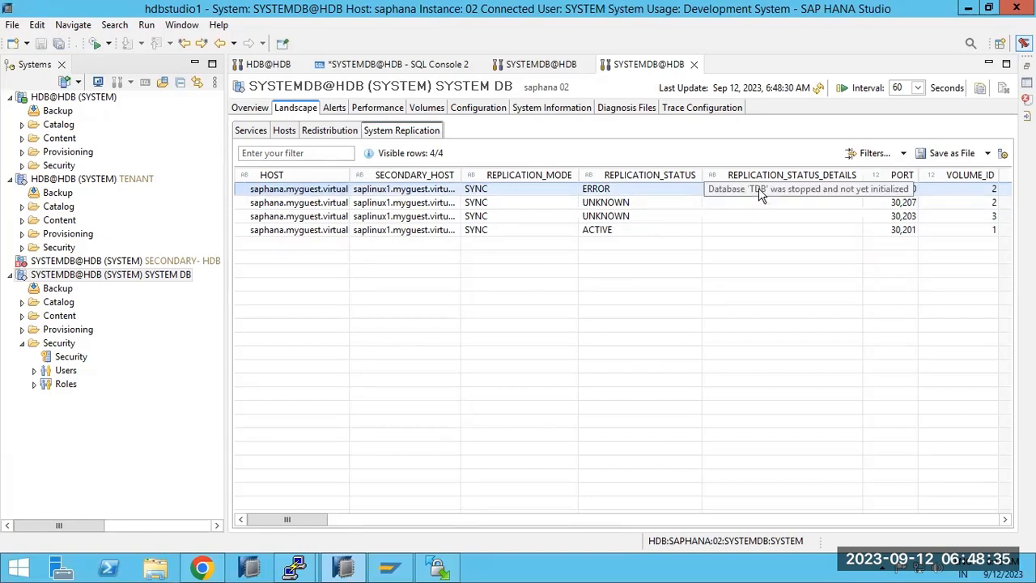
drag(325, 518, 422, 520)
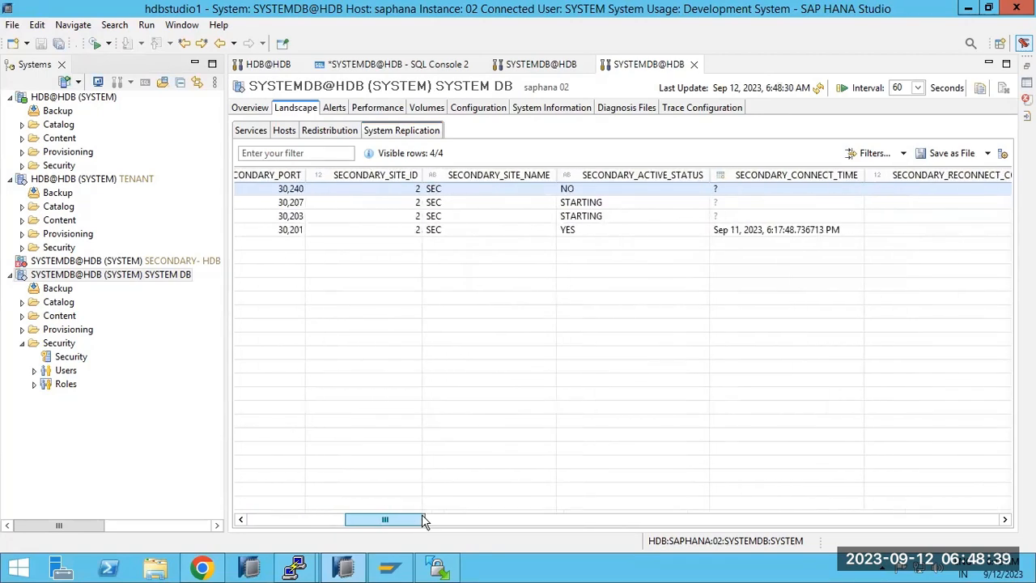
click(601, 214)
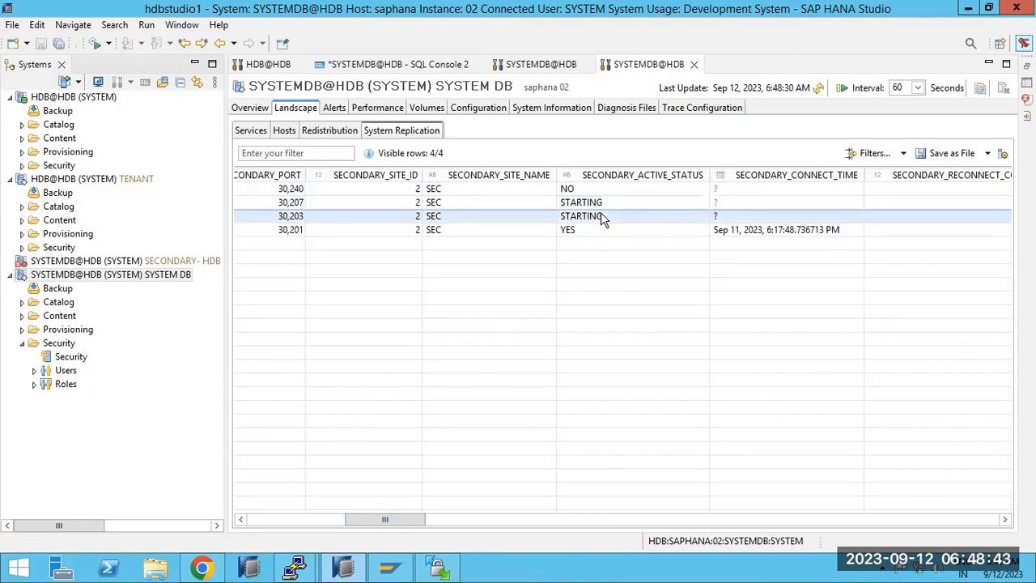
click(586, 232)
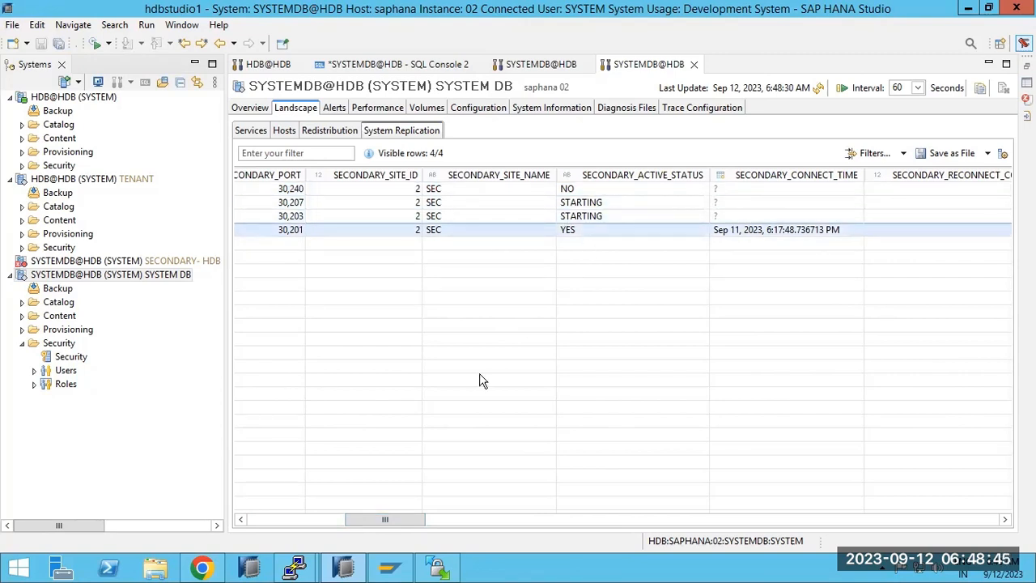
drag(343, 525, 257, 522)
click(819, 88)
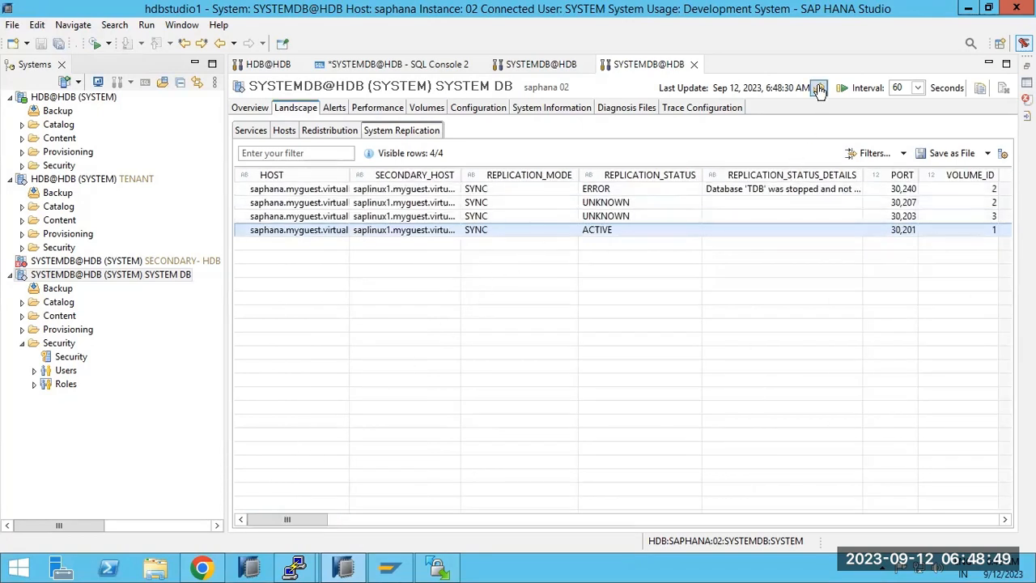
click(819, 90)
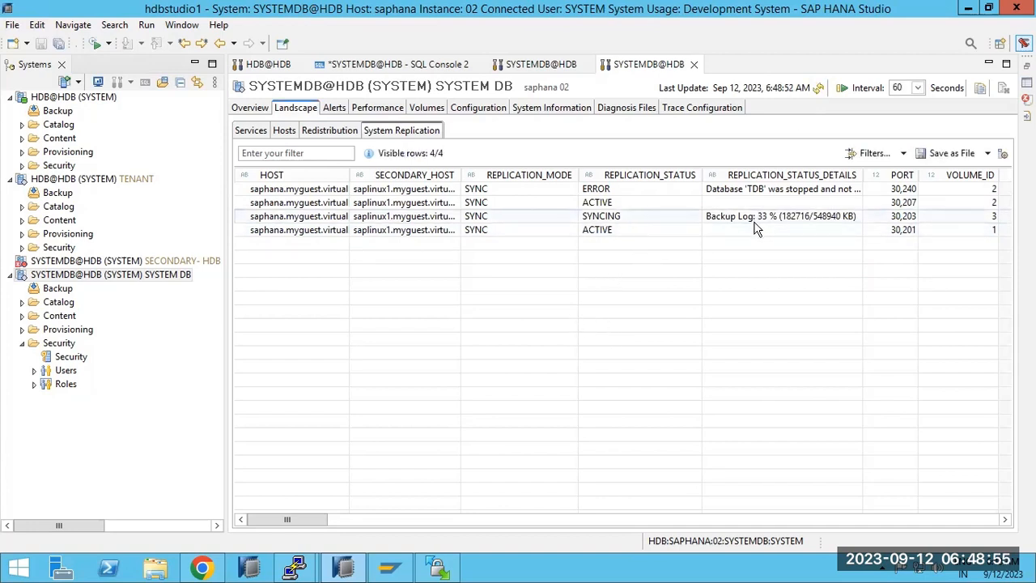
Refresh the System Replication table to see three SYNC services ACTIVE and the stopped TDB service still in ERROR.
drag(294, 524, 492, 505)
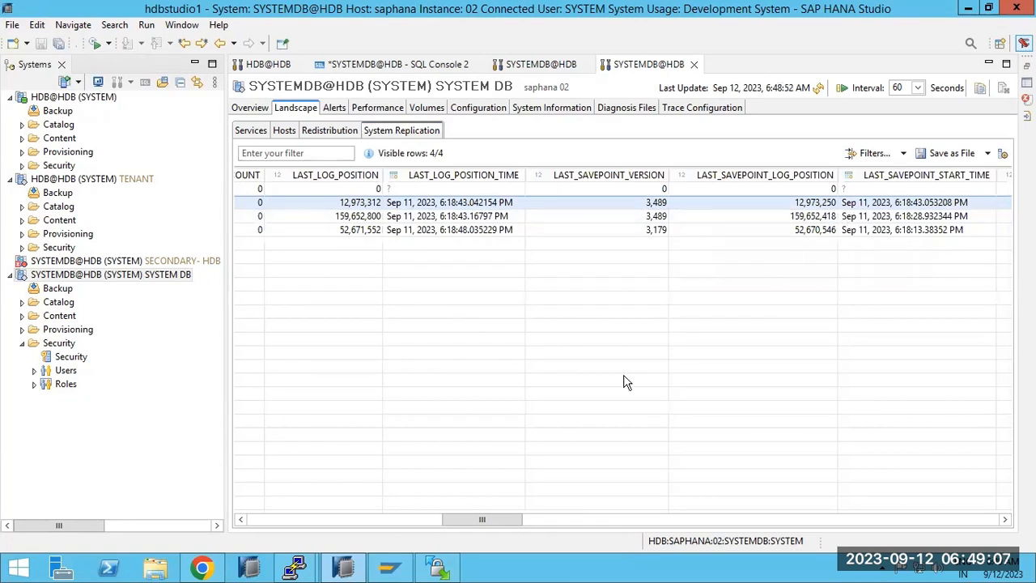
drag(486, 519, 528, 520)
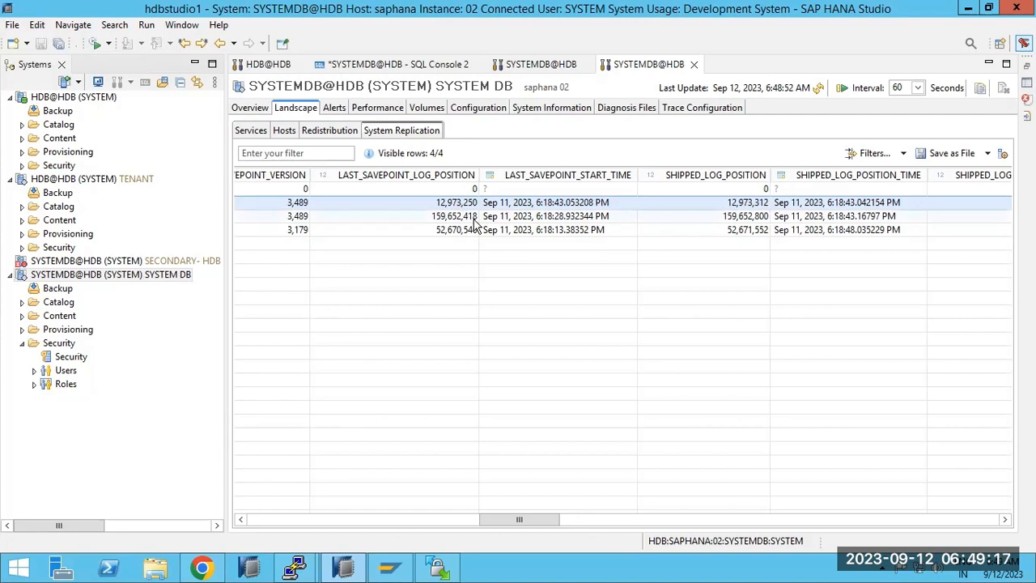
click(820, 89)
click(820, 89)
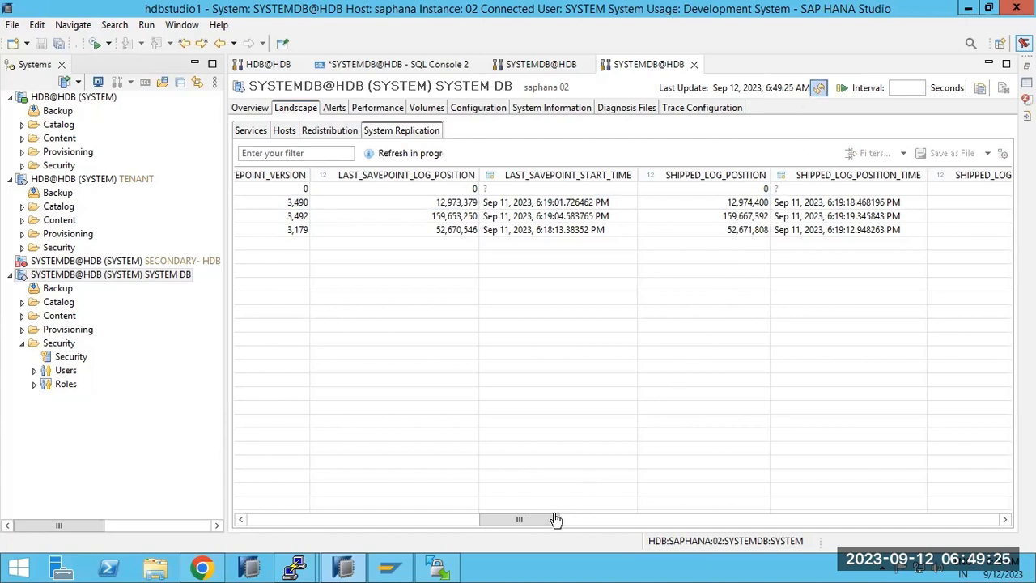
drag(528, 526, 296, 526)
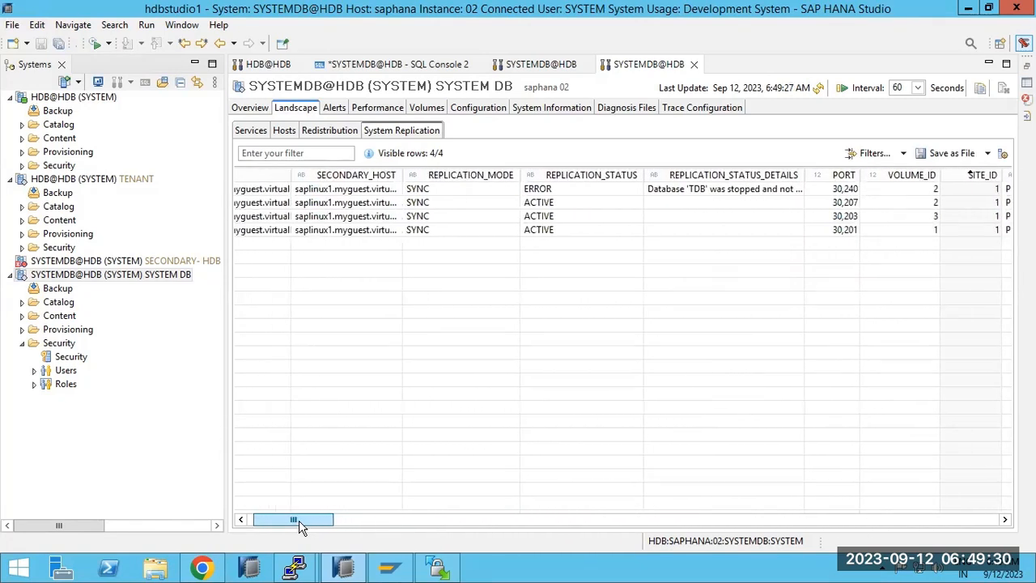
click(539, 191)
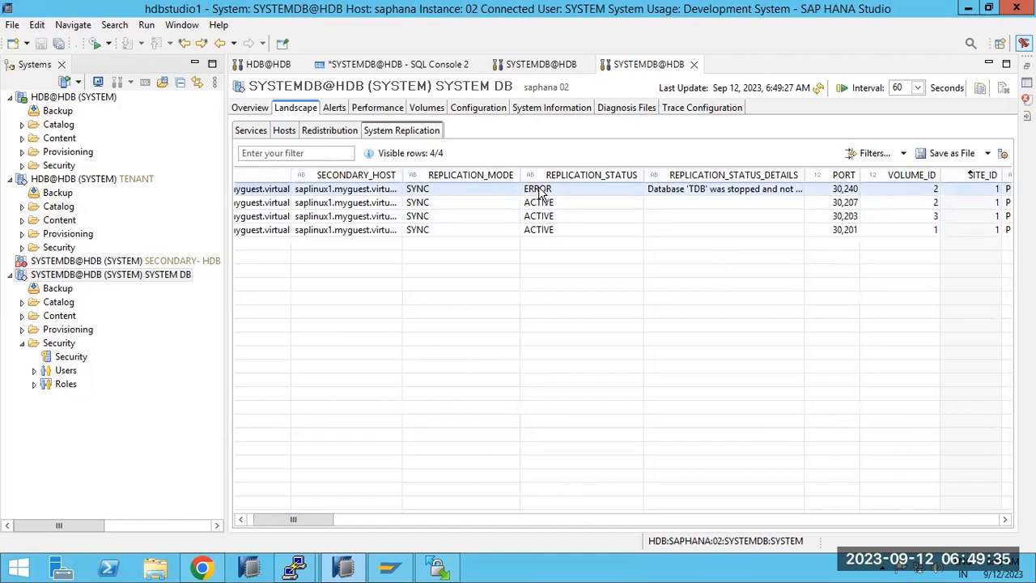
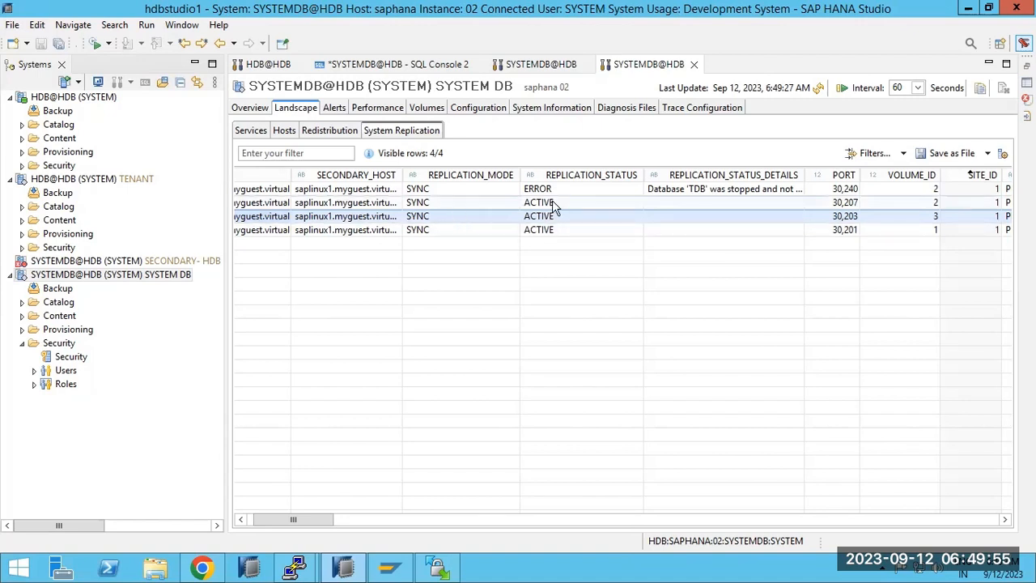
Refresh the primary's overview and check replication status: three SYNC services ACTIVE, stopped TDB in ERROR.
click(251, 108)
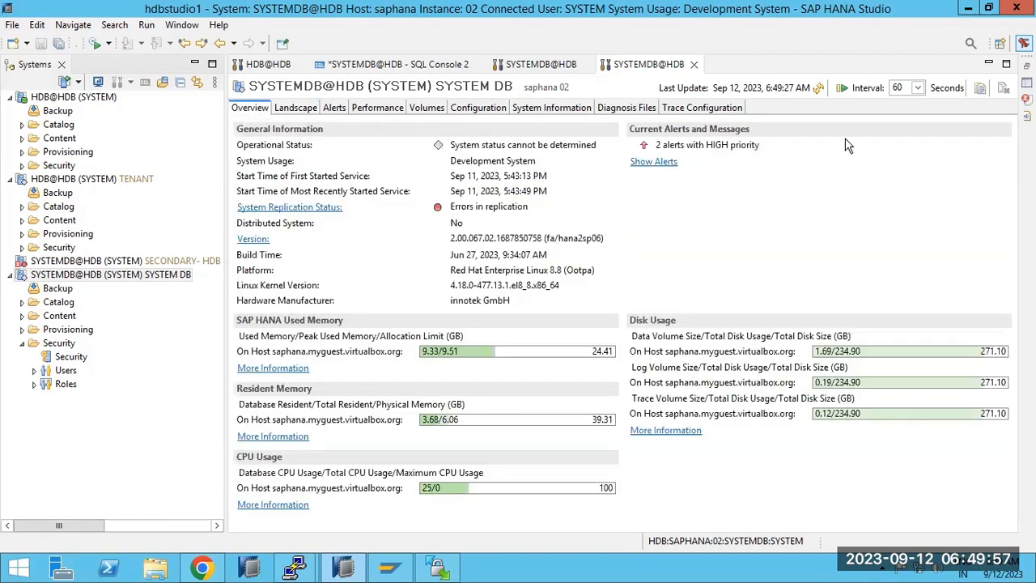
click(819, 88)
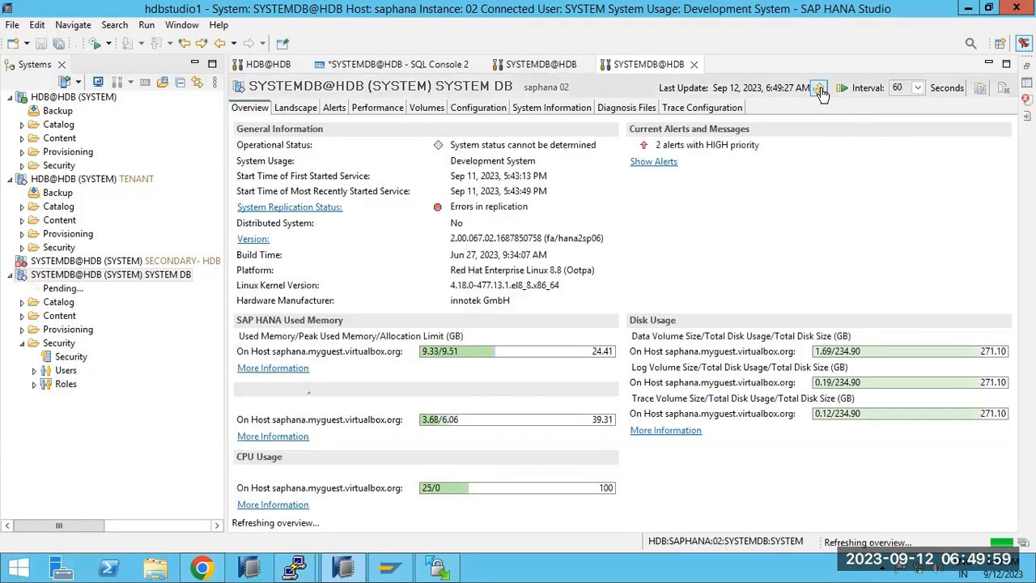
click(328, 208)
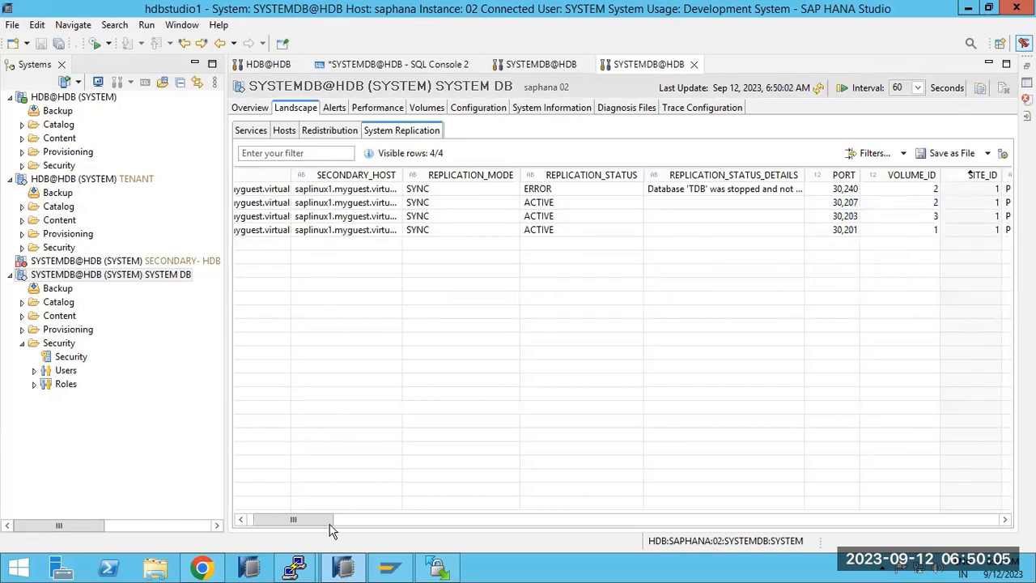
drag(324, 524, 224, 478)
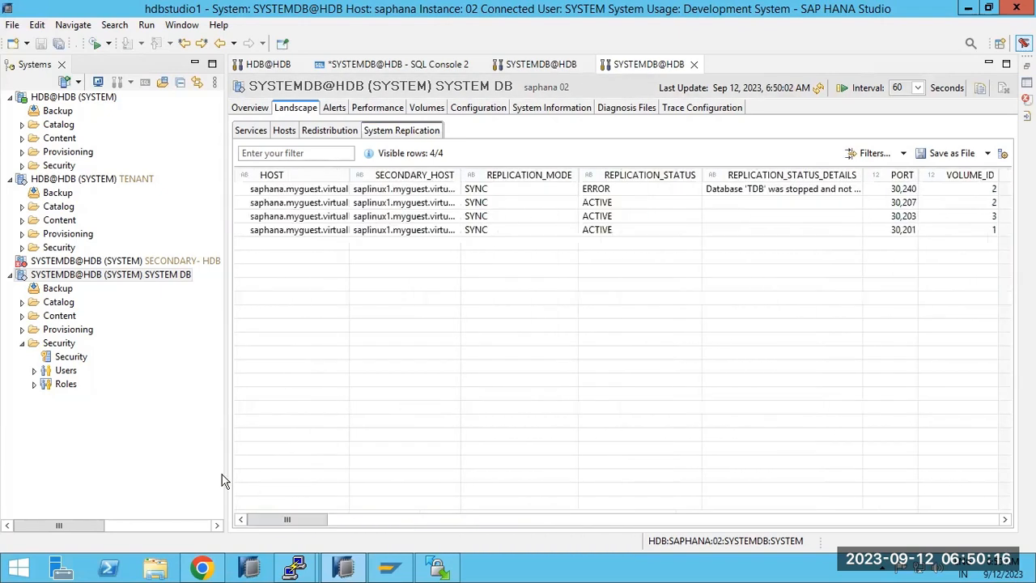
Open the SECONDARY-HDB administration console and dismiss its connection error.
double_click(58, 263)
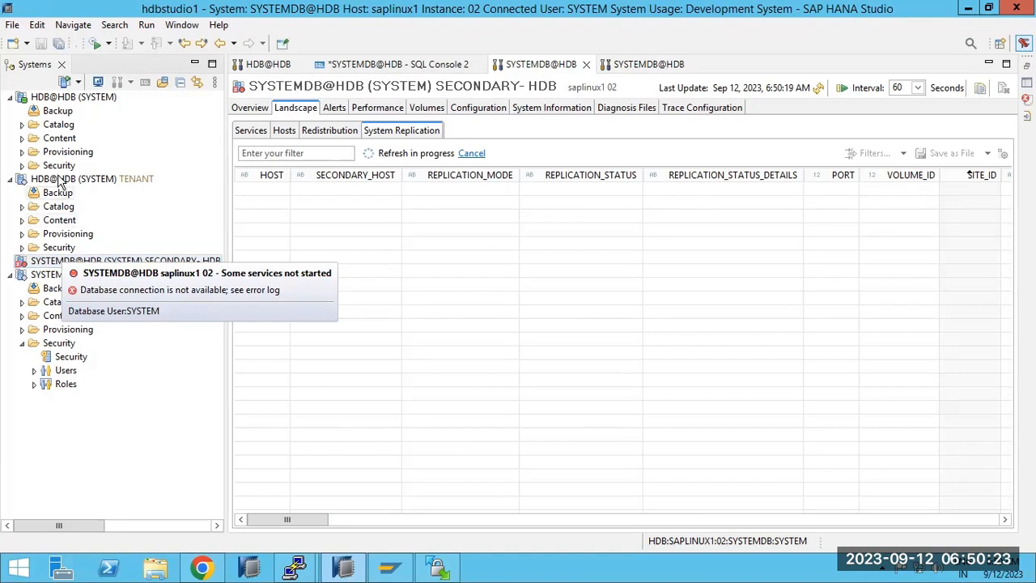
click(67, 97)
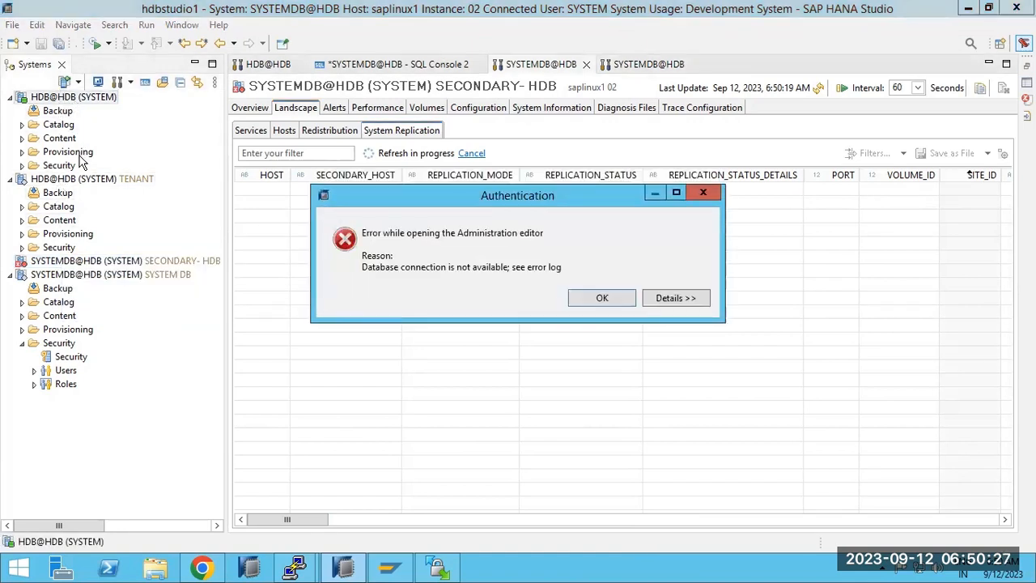
click(600, 297)
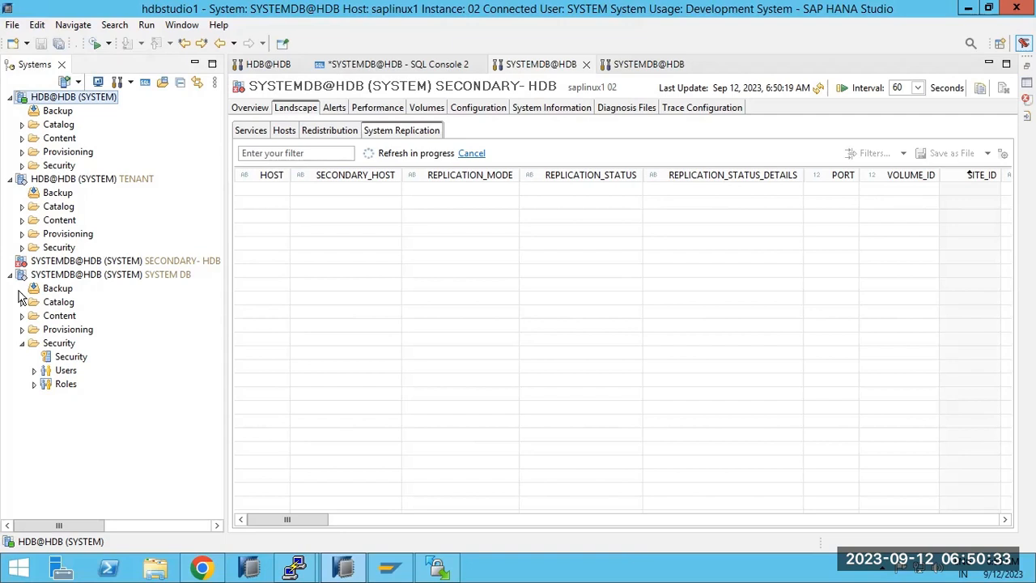
Expand Security > Users under the system database and select the Users folder.
click(23, 344)
click(23, 344)
click(35, 371)
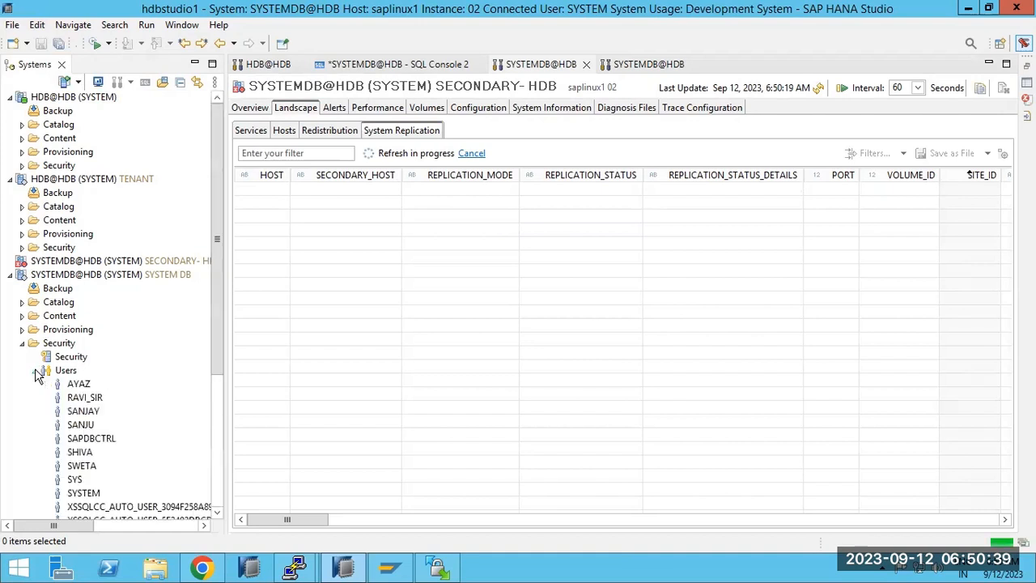
click(53, 374)
Start a new user DUMMY, enter a password and confirmation, and attempt to deploy.
right_click(53, 374)
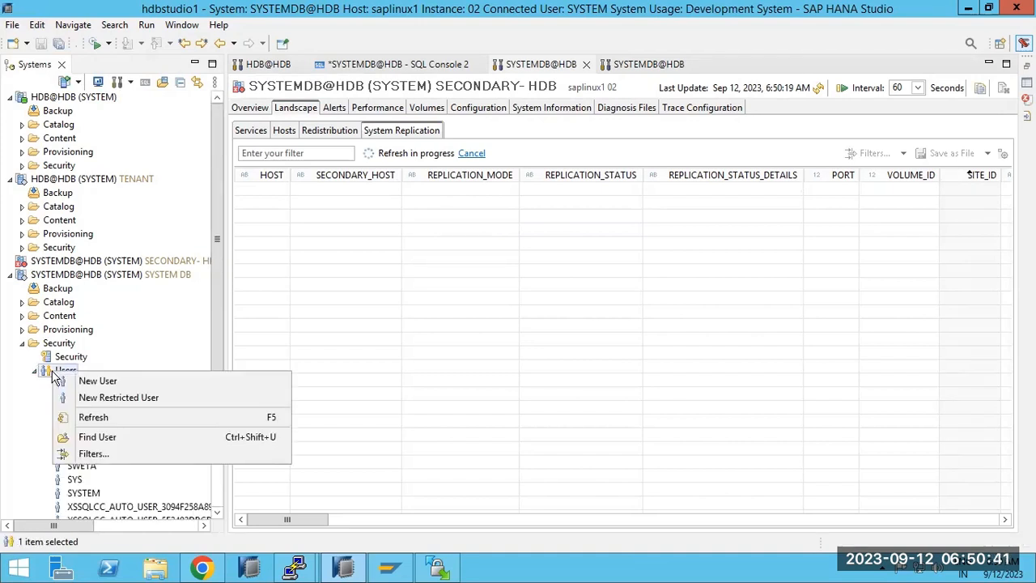
click(83, 381)
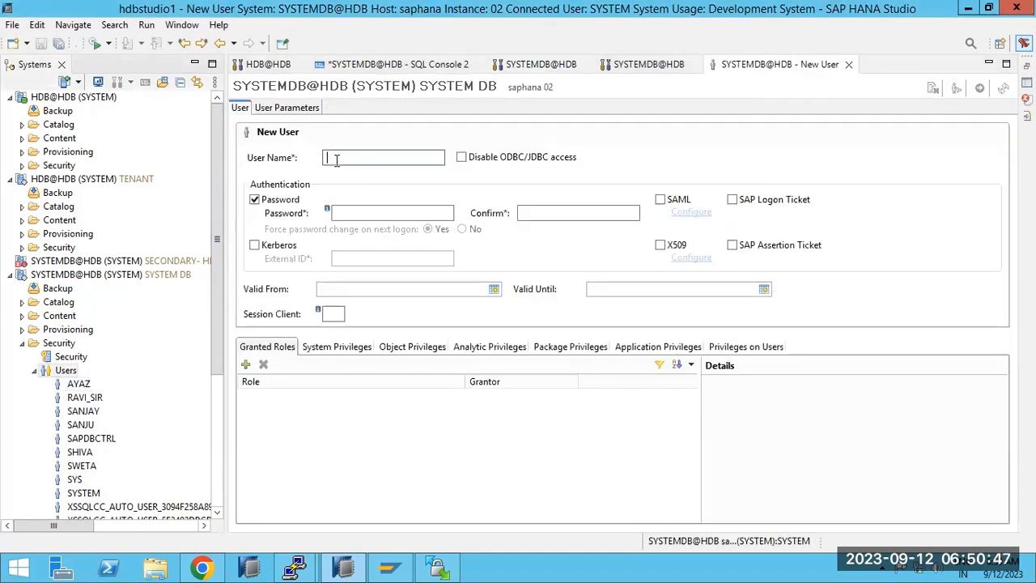
text(DUMMY)
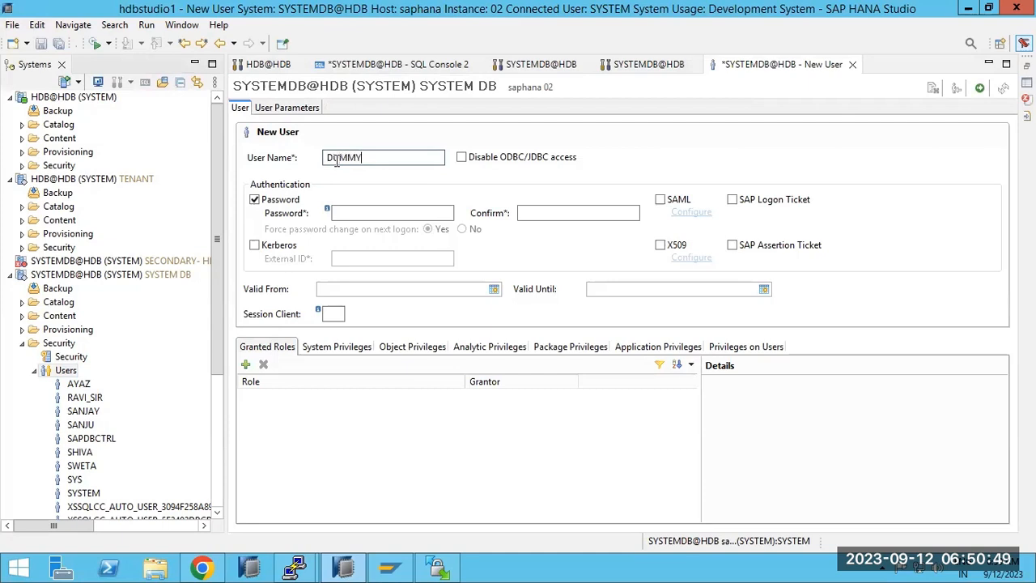
click(342, 213)
text(Welcome1)
key(Tab)
text(Welco)
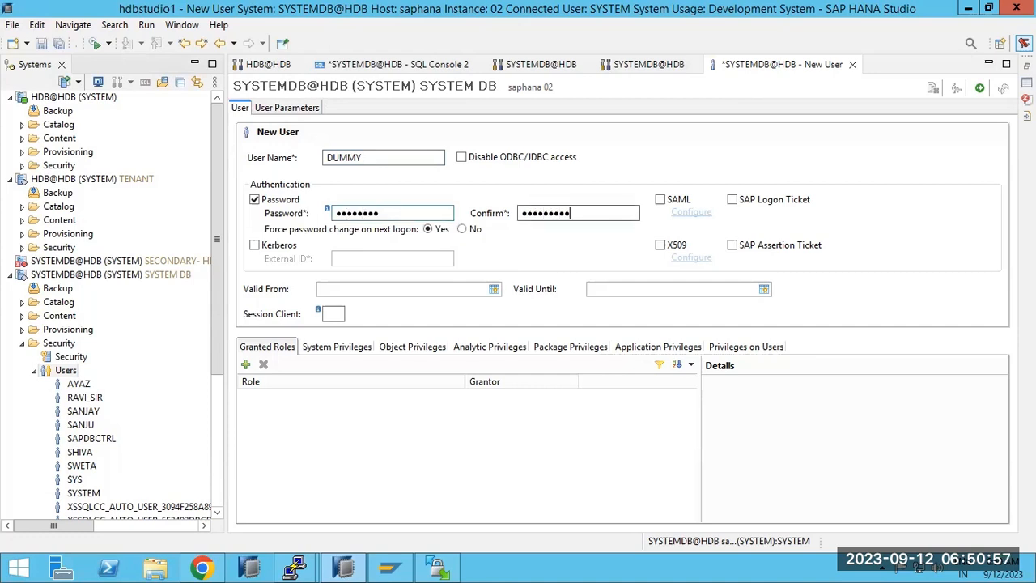
click(979, 88)
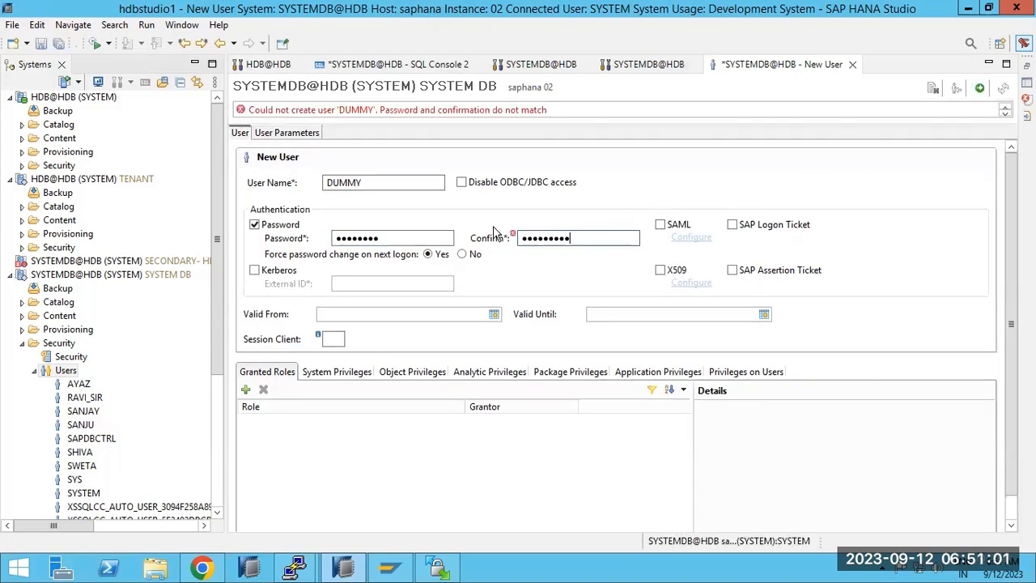
Re-enter a matching password and confirmation, then deploy user DUMMY.
click(416, 237)
double_click(415, 237)
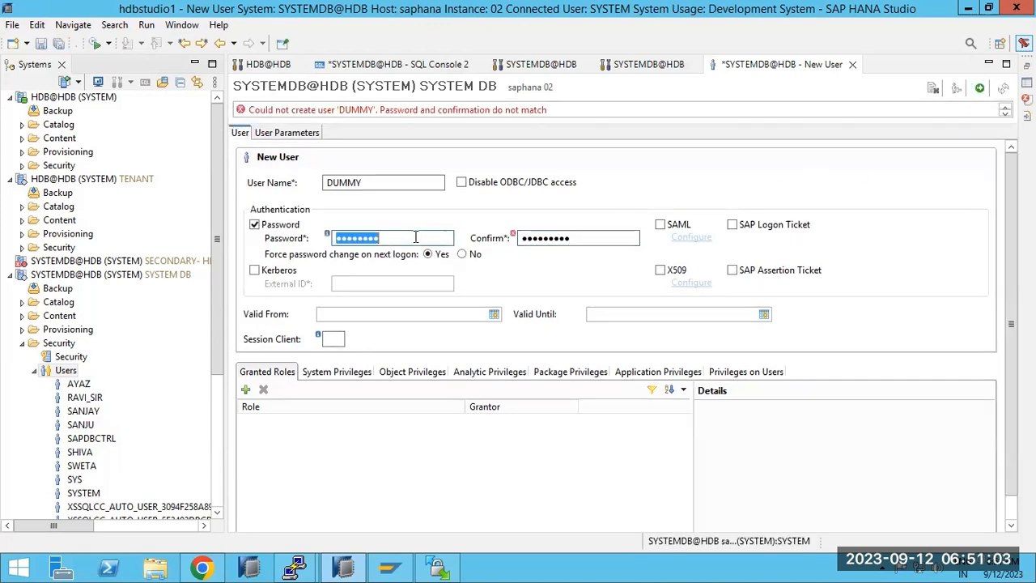
text(••••••••)
key(Tab)
text(••••••••)
key(BackSpace)
key(BackSpace)
key(BackSpace)
key(BackSpace)
key(BackSpace)
key(BackSpace)
key(BackSpace)
key(BackSpace)
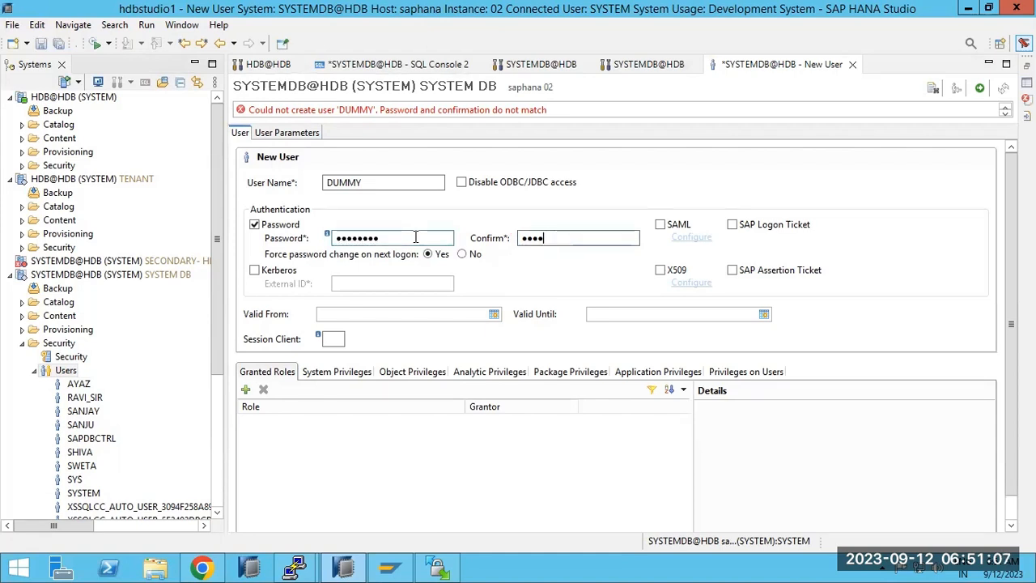
text(•••••)
click(980, 89)
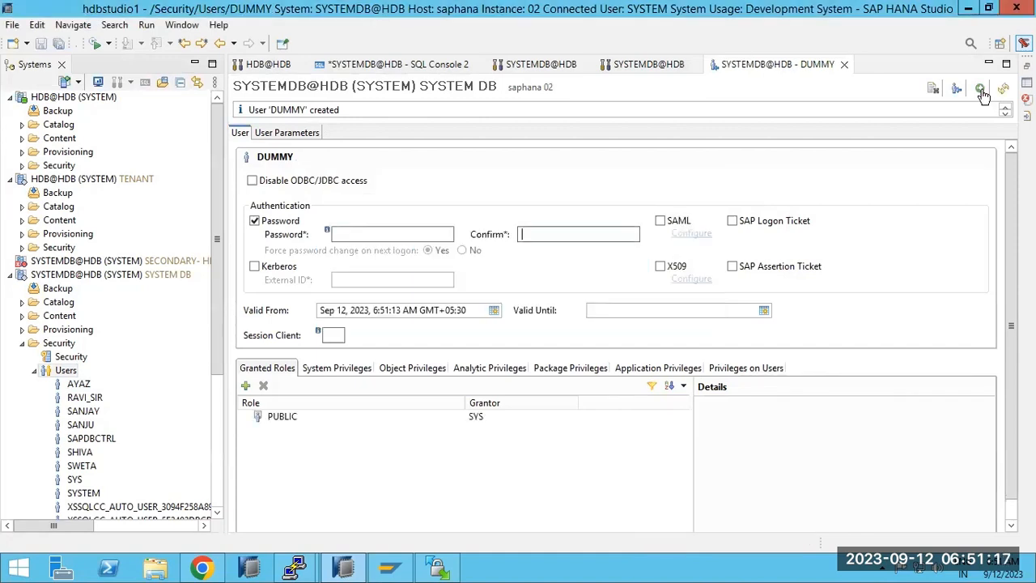
Run HDB info on saplinux1 and highlight the xsengine process and host name.
mouse_move(298, 565)
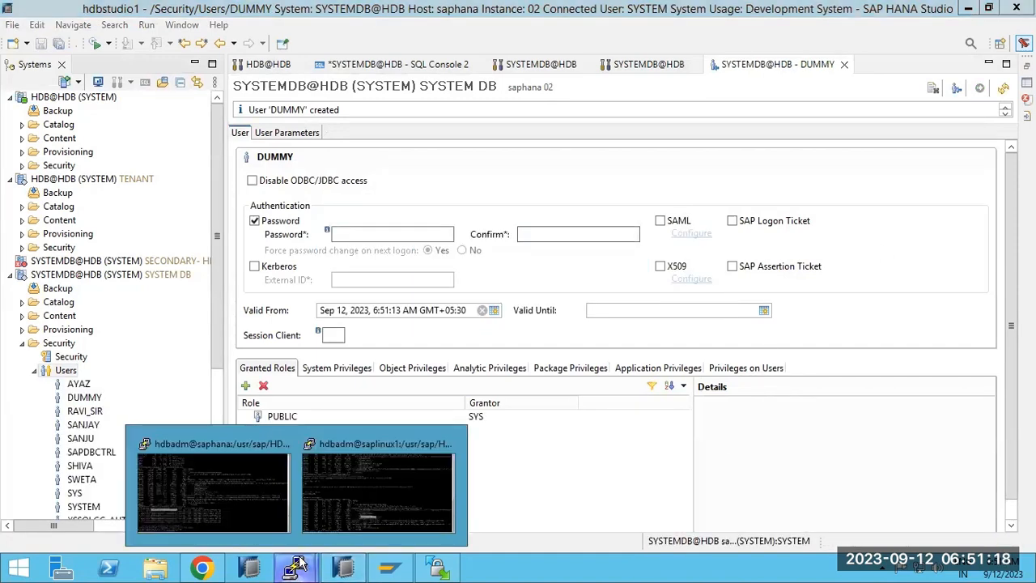
click(358, 497)
text(HDB info)
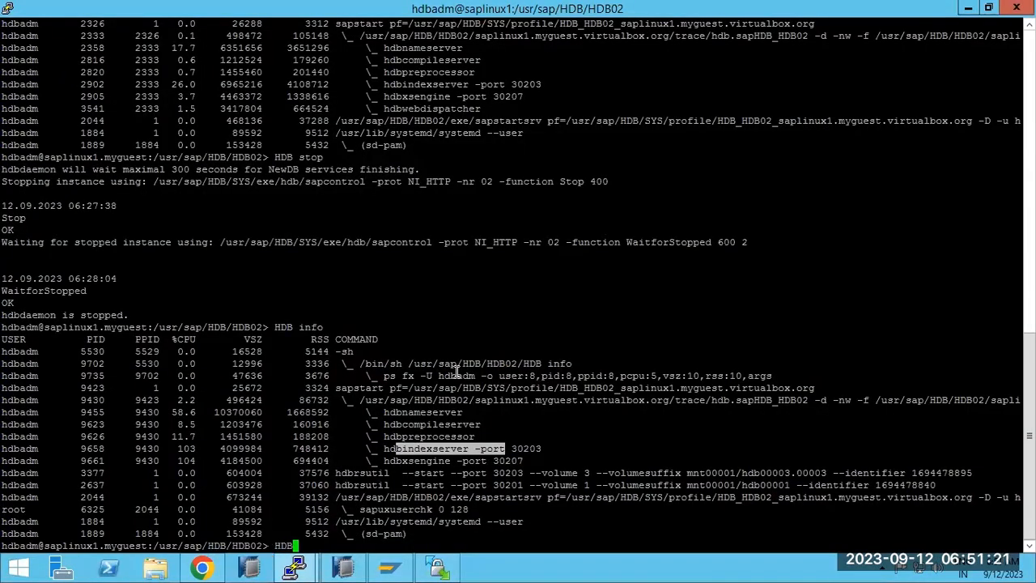
key(Return)
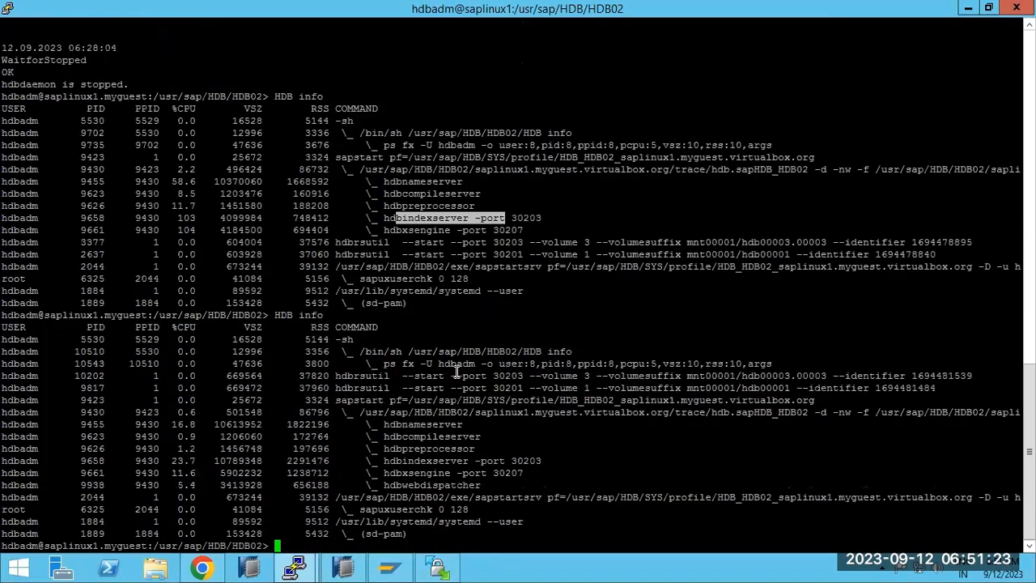
click(415, 467)
drag(403, 473, 427, 472)
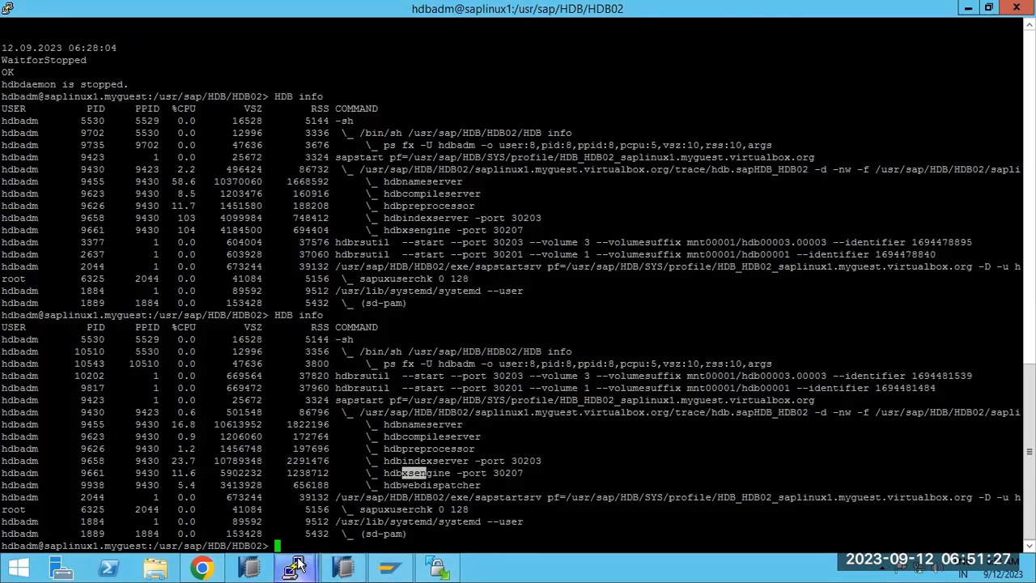
drag(44, 546, 101, 547)
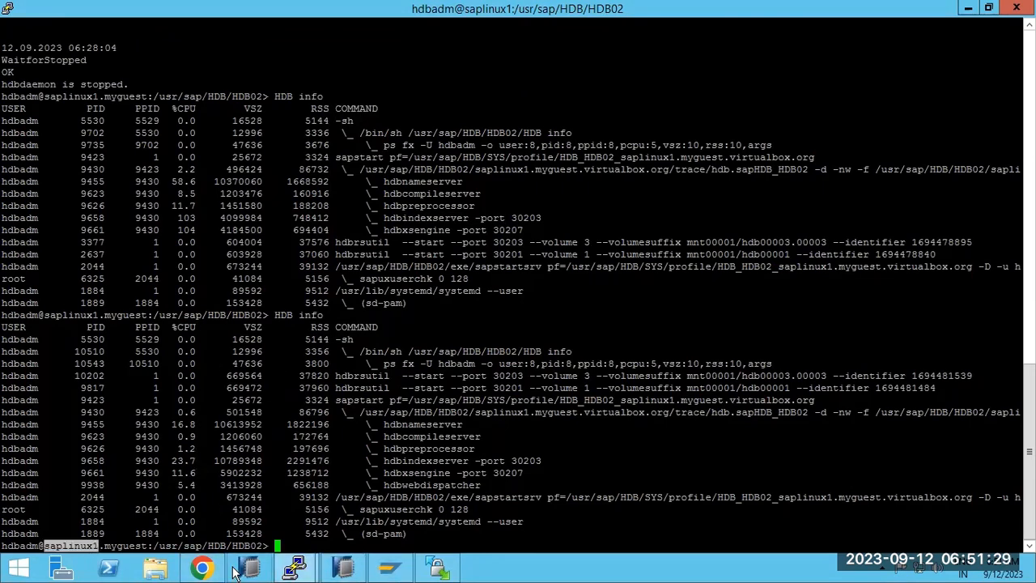
Run HDB info on saphana, highlight its indexserver process, then return to HANA Studio.
click(295, 566)
click(241, 508)
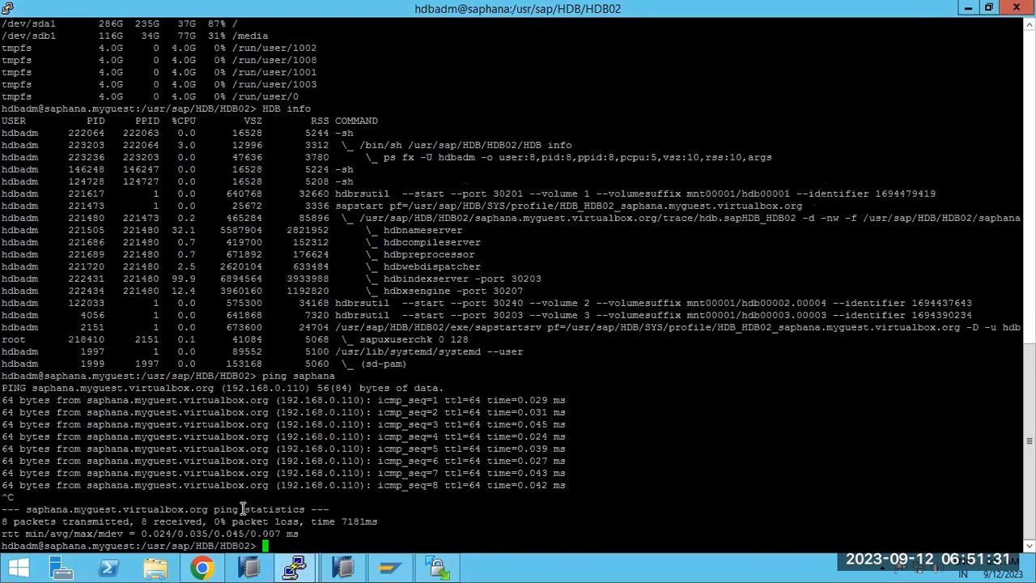
text(HDB info)
key(Return)
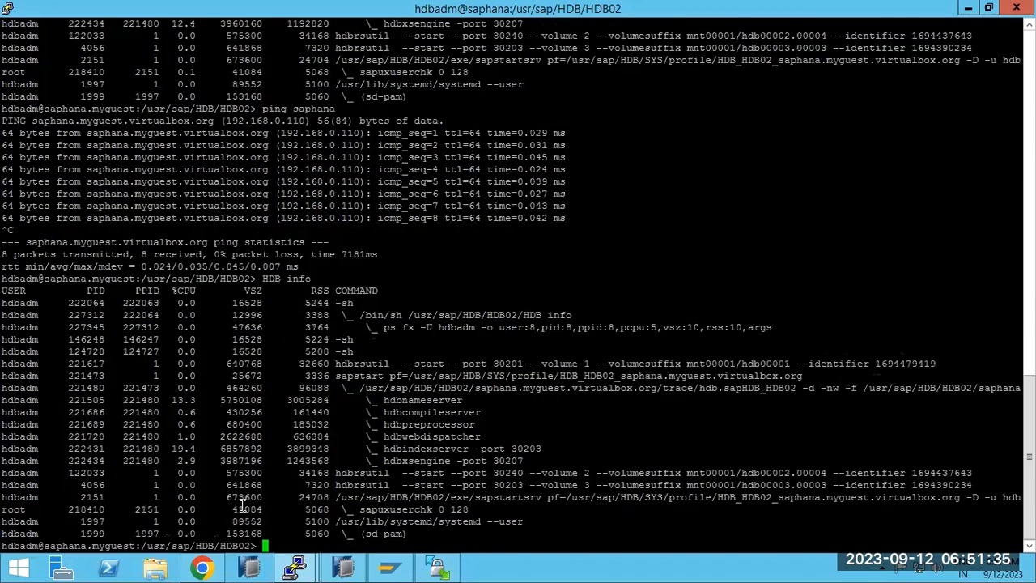
drag(388, 444, 405, 446)
click(340, 570)
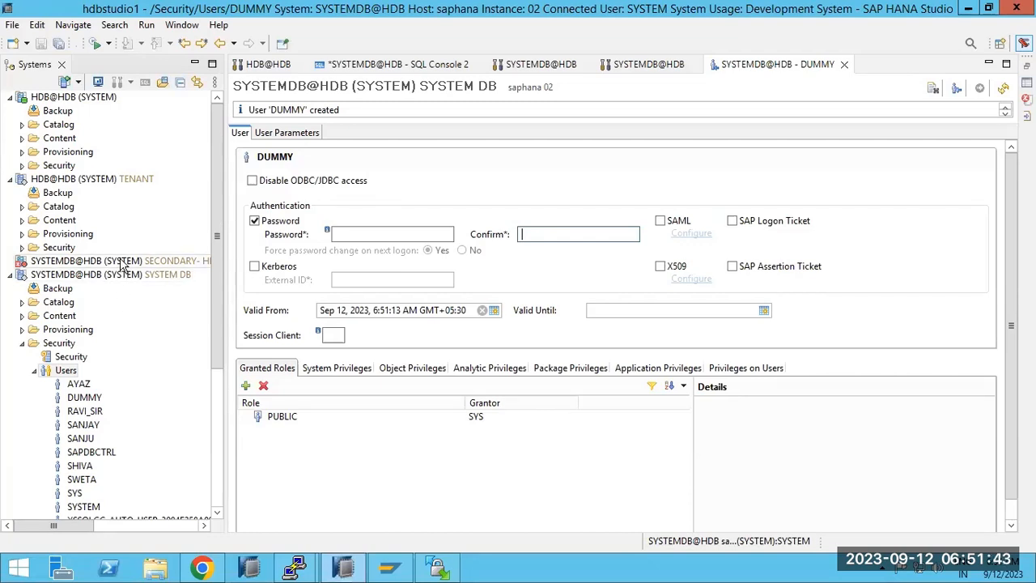
Reopen the secondary console past its connection error, then open the primary SYSTEMDB's replication status.
mouse_move(121, 263)
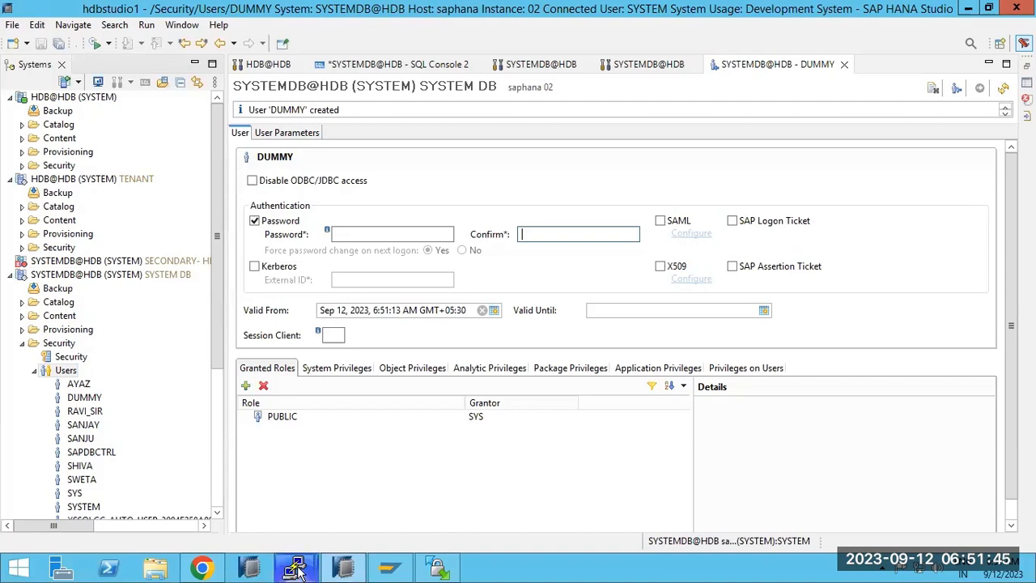
mouse_move(295, 567)
double_click(115, 267)
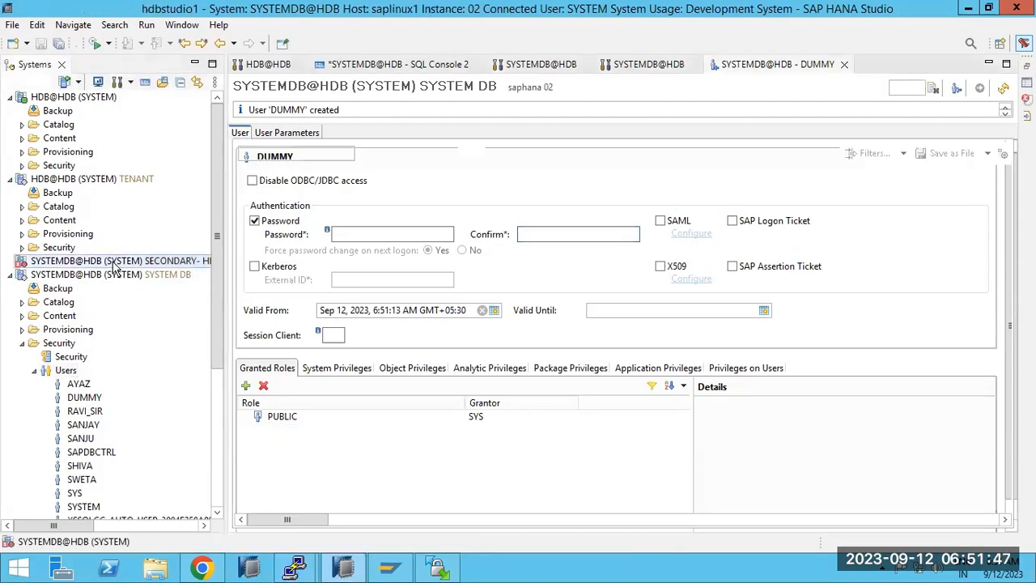
click(46, 96)
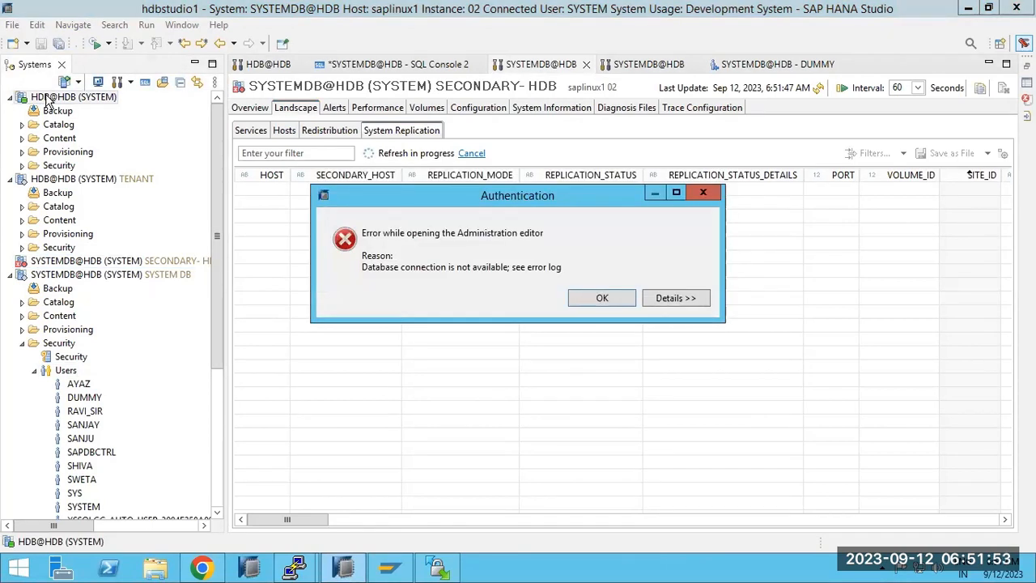
click(604, 299)
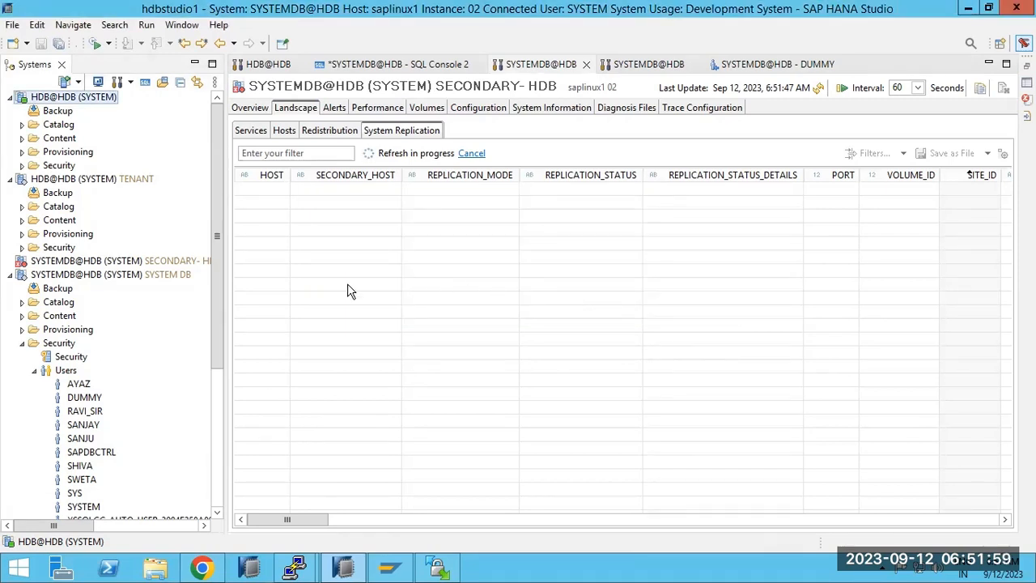
drag(216, 295, 215, 346)
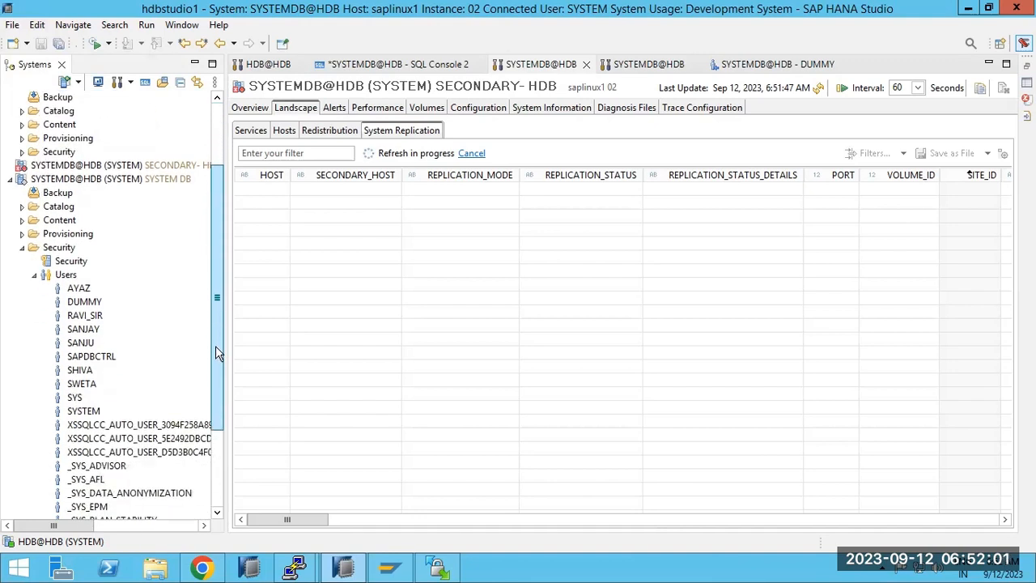
click(255, 110)
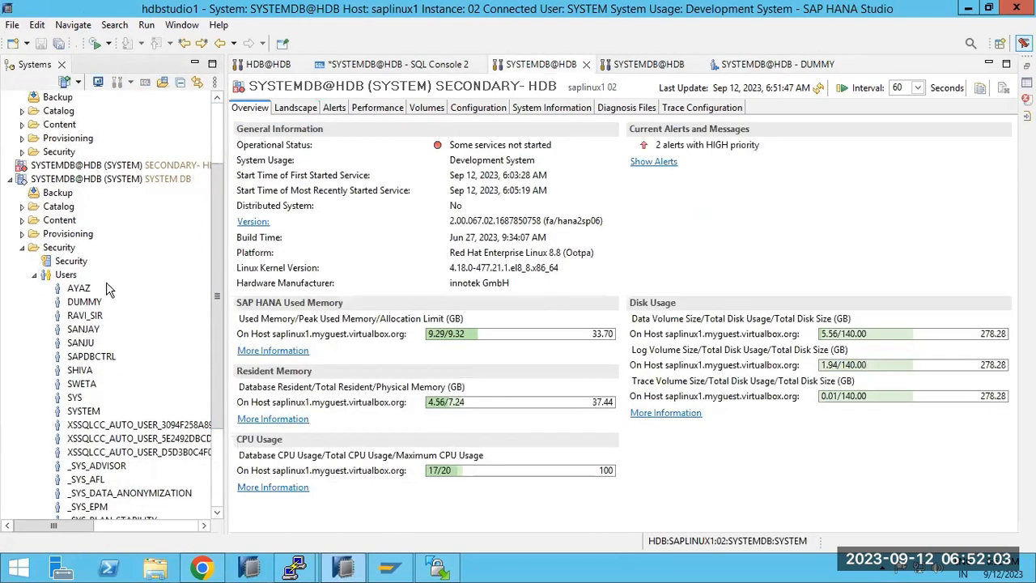
click(87, 184)
double_click(88, 184)
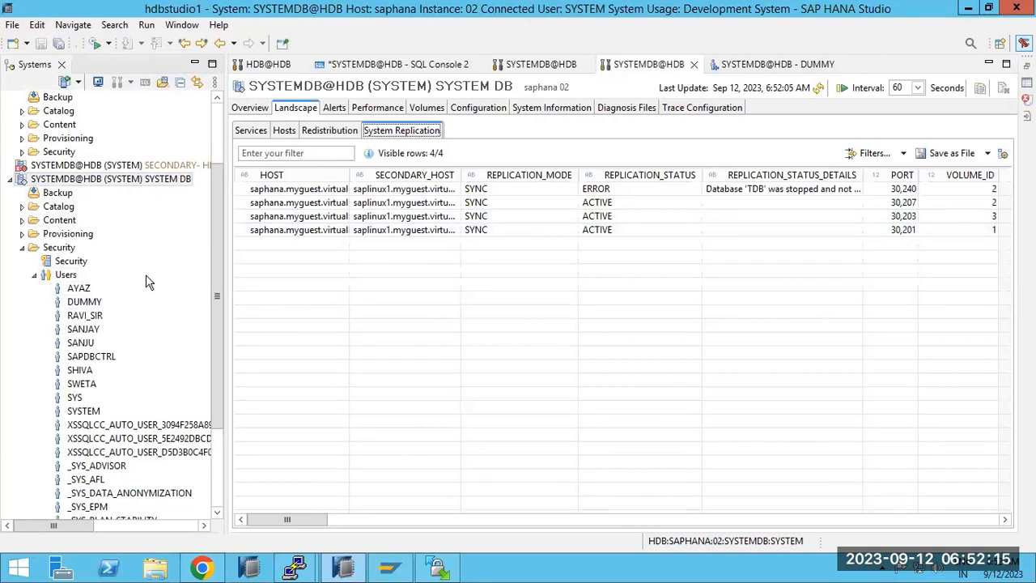
Perform a takeover on the secondary system via Configure System Replication.
right_click(91, 167)
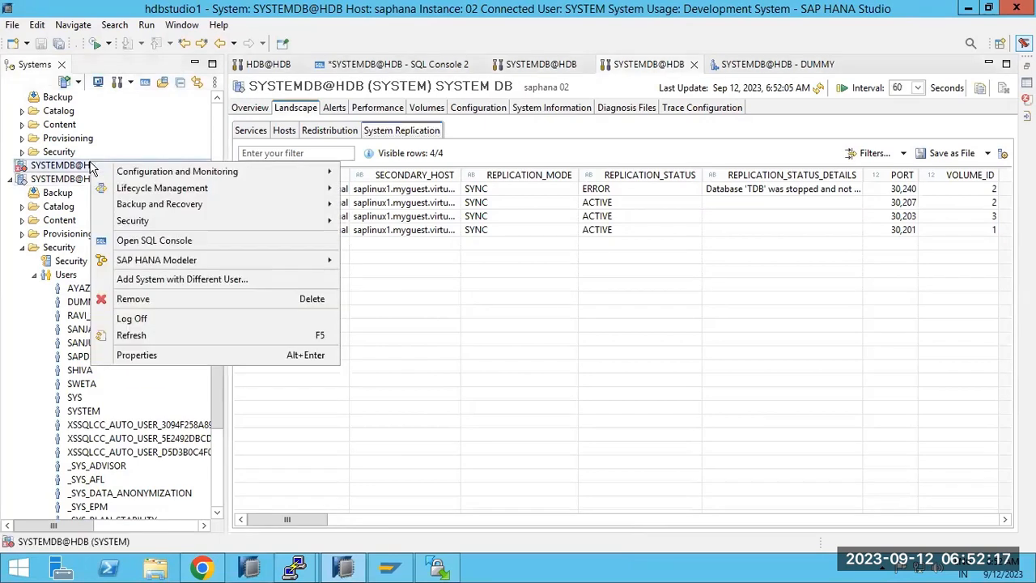
mouse_move(139, 171)
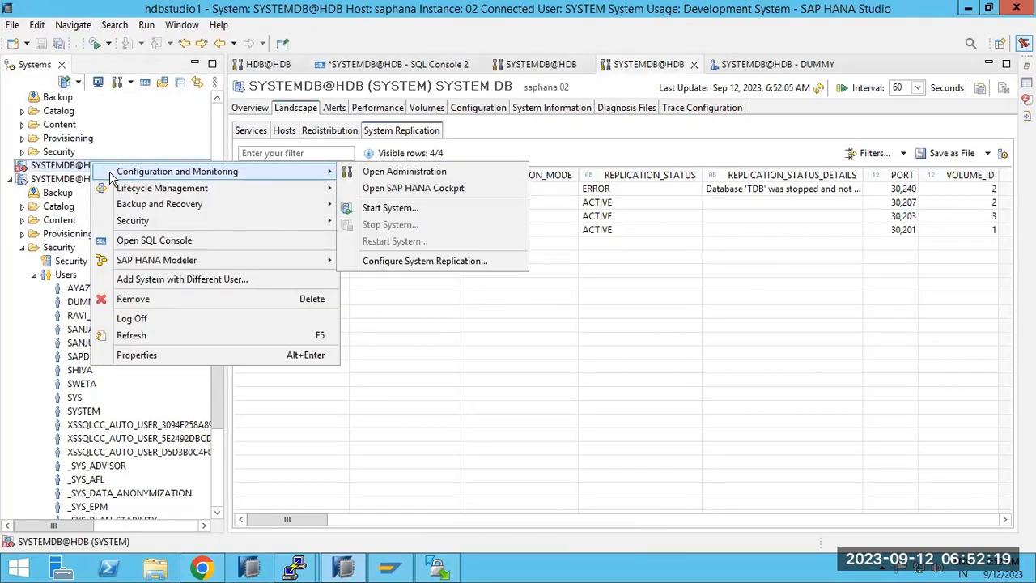
click(31, 170)
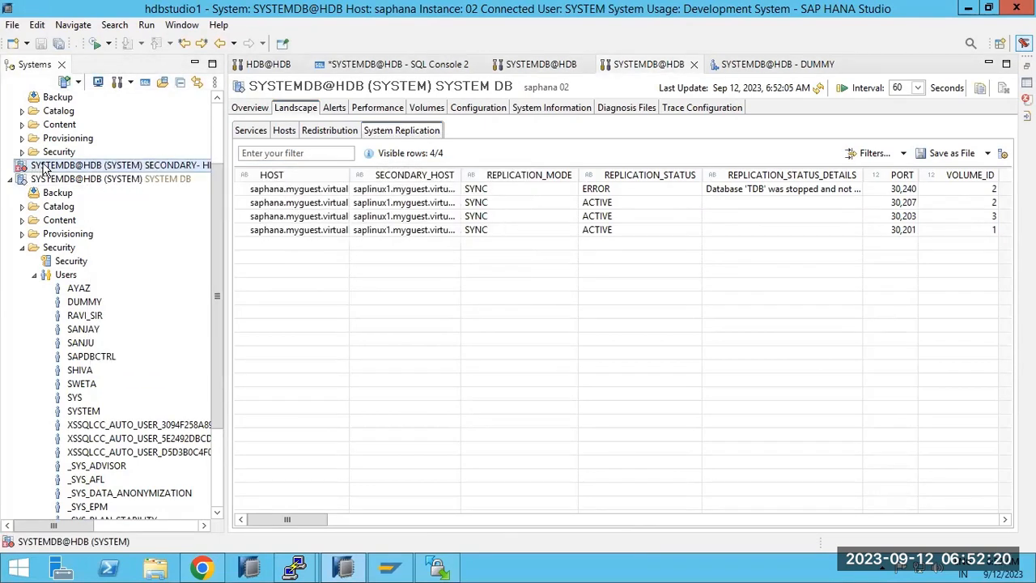
right_click(132, 167)
mouse_move(272, 179)
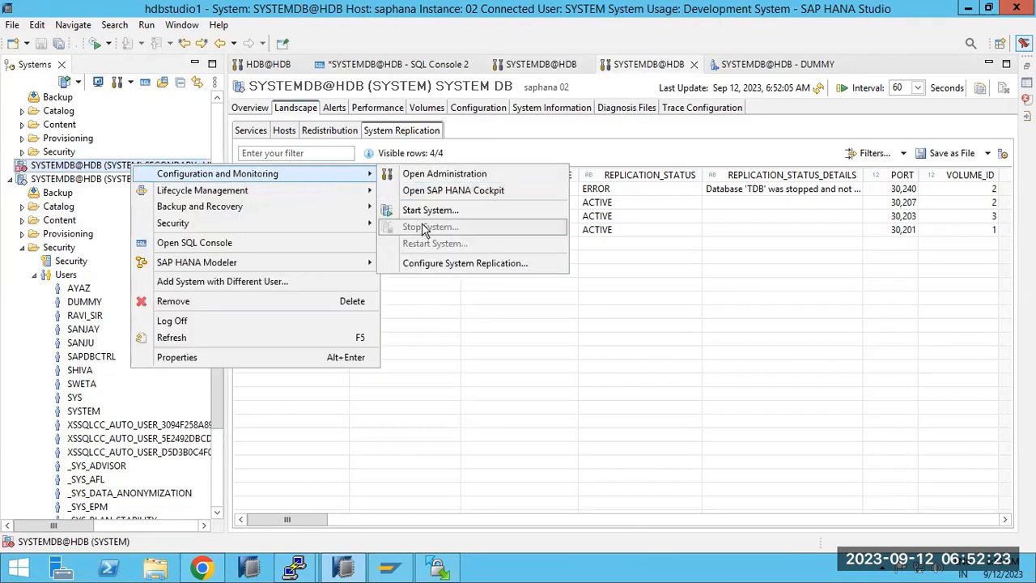
click(427, 270)
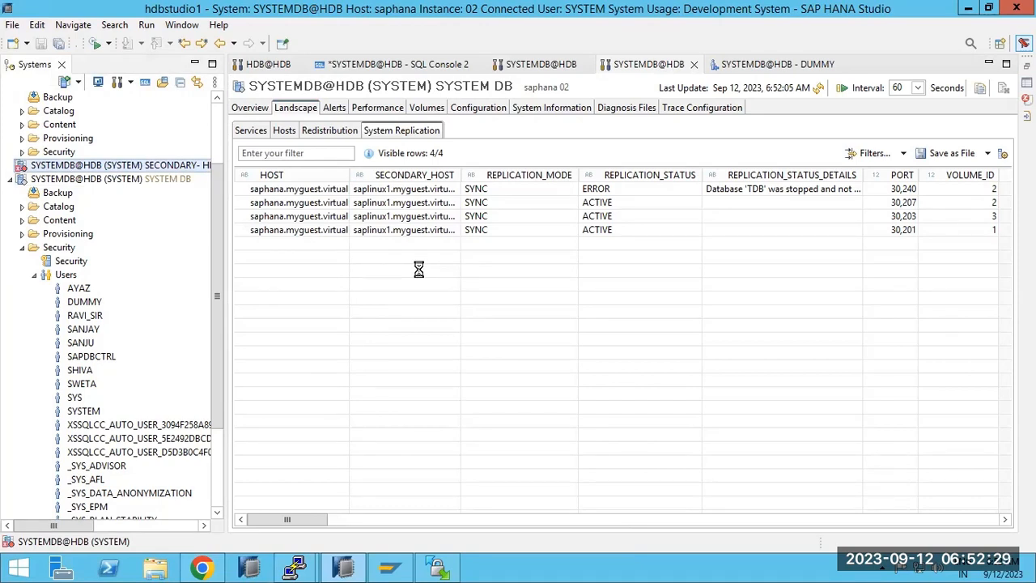
mouse_move(84, 165)
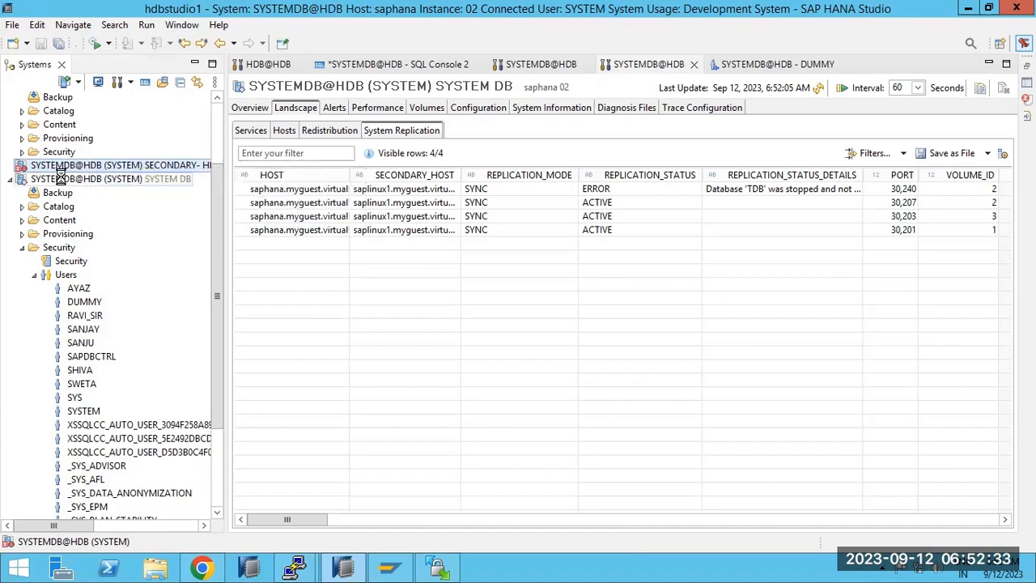
mouse_move(59, 177)
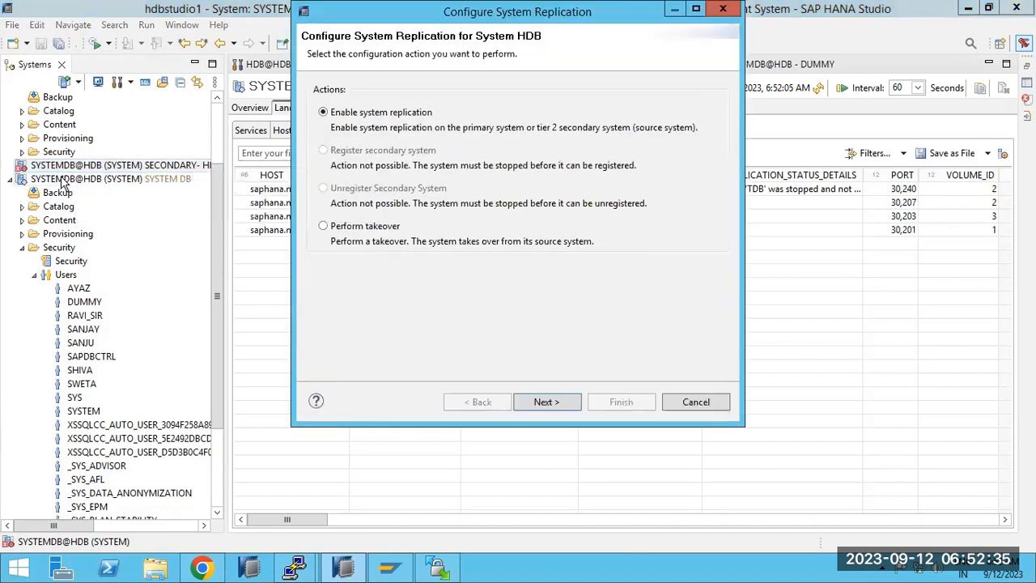
click(381, 233)
click(555, 402)
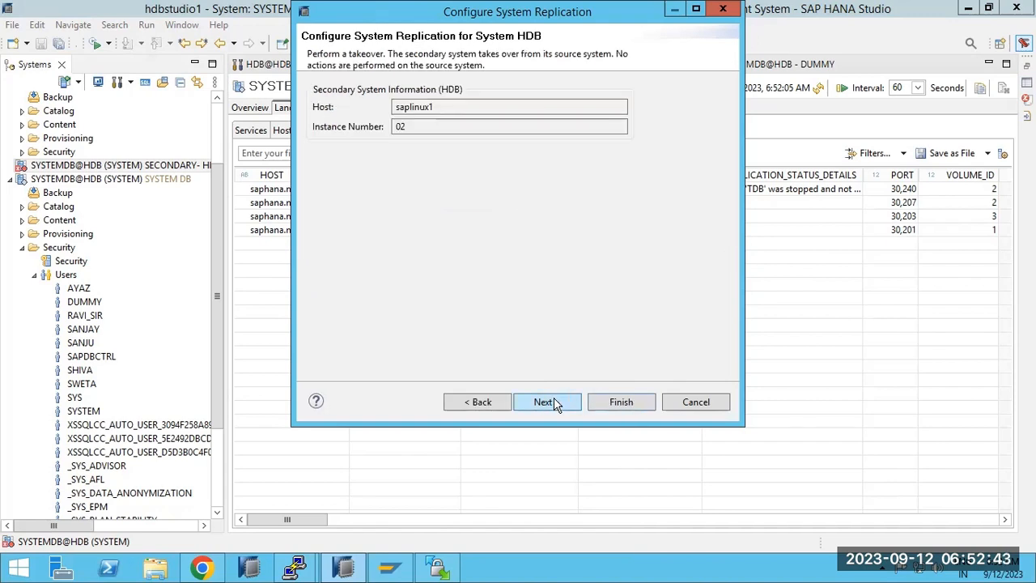
click(555, 402)
click(616, 402)
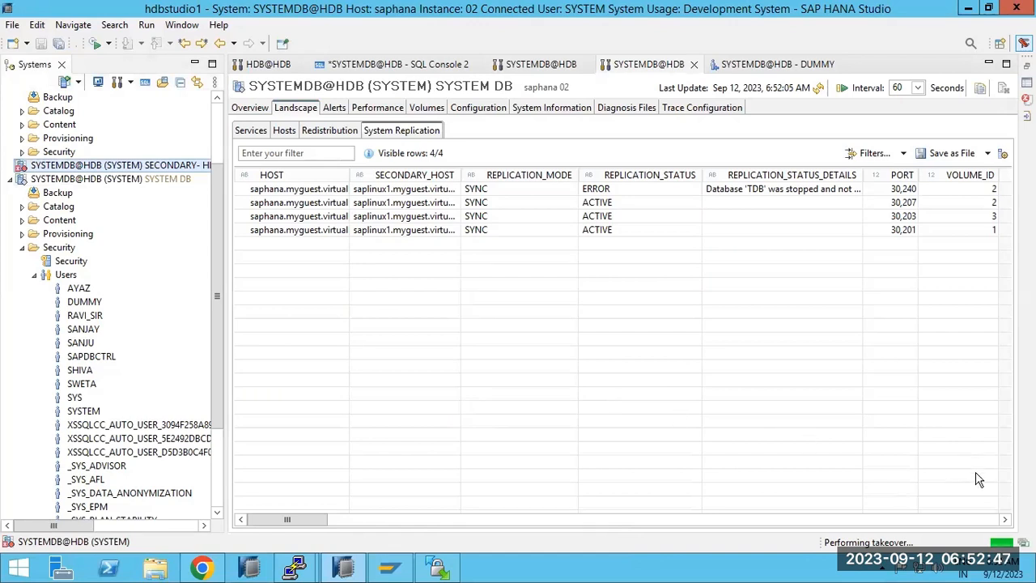
Watch the takeover progress, dismiss the HDB@HDB authentication error, and select the secondary system.
click(1024, 543)
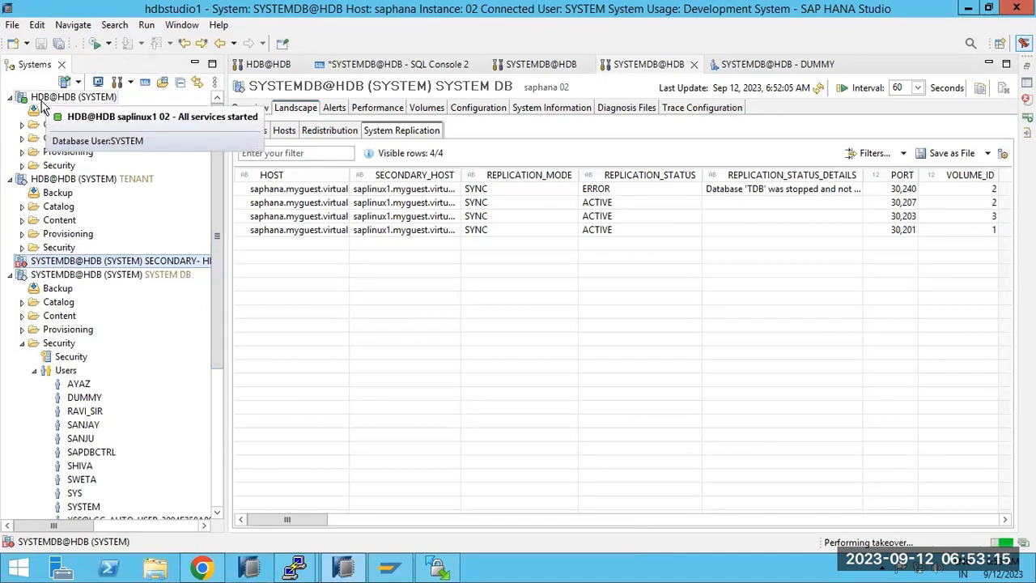
click(42, 100)
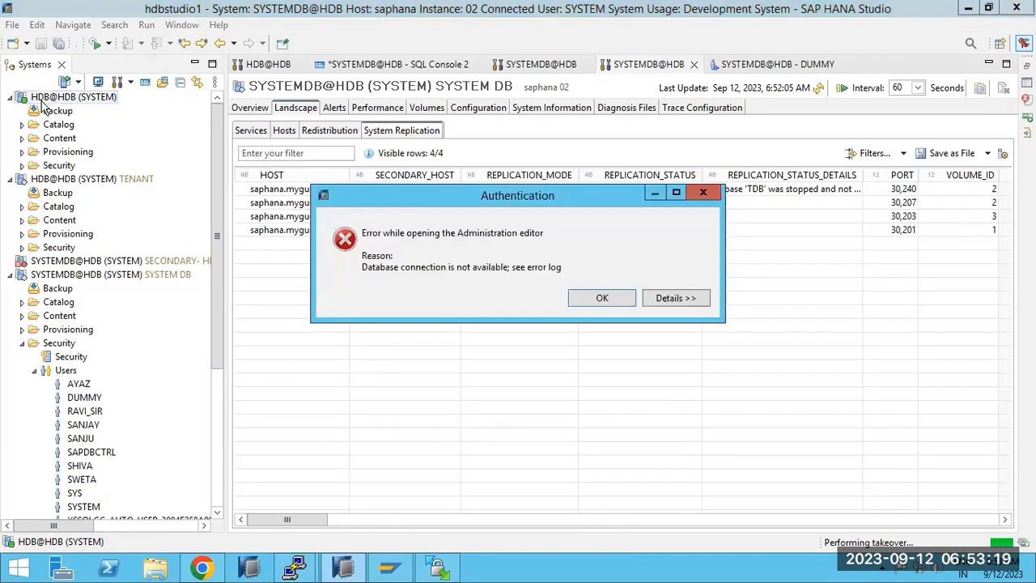
click(597, 299)
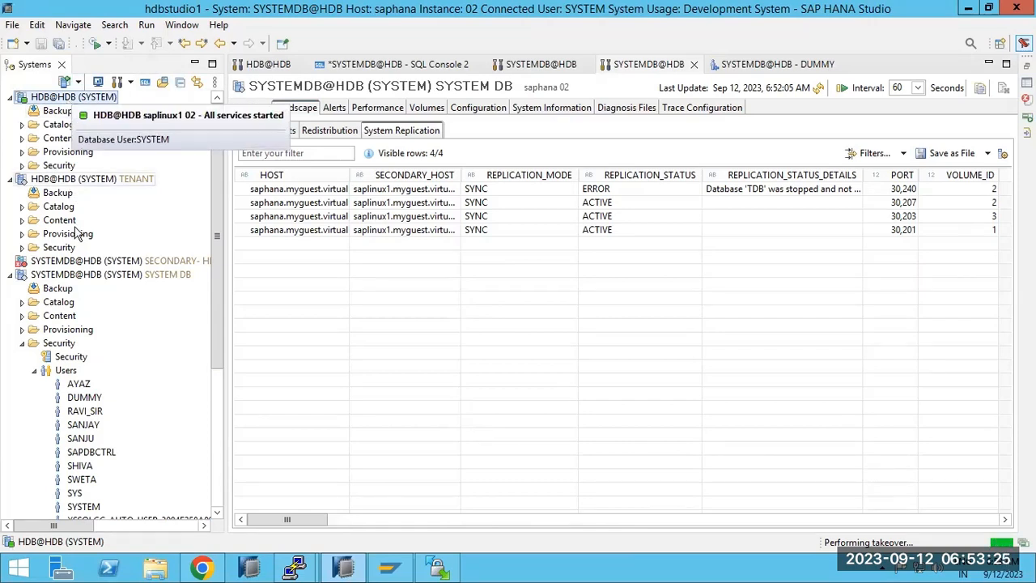
click(75, 263)
Open the SECONDARY system's overview and the Progress view showing the running takeover.
double_click(75, 263)
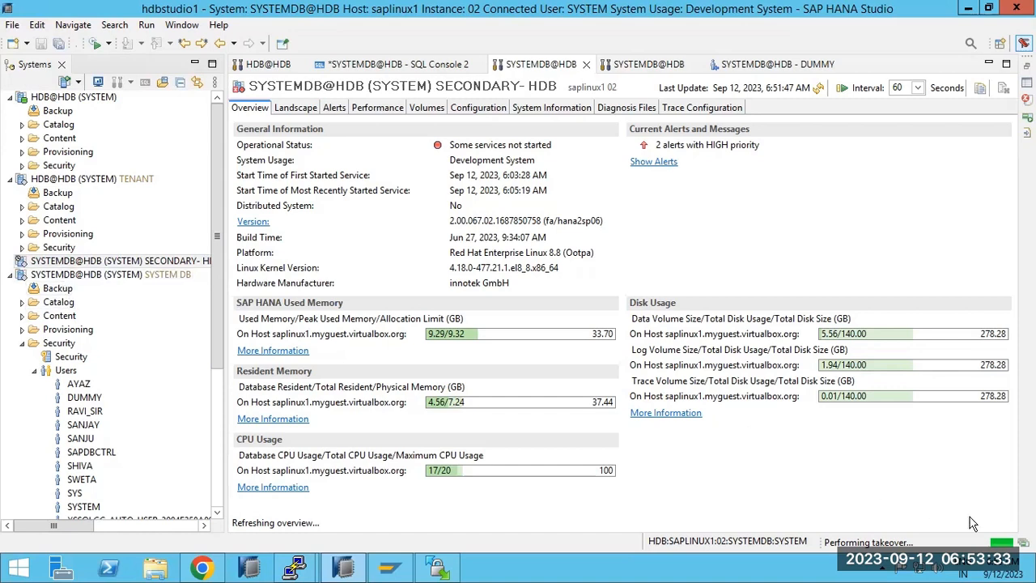
click(1024, 542)
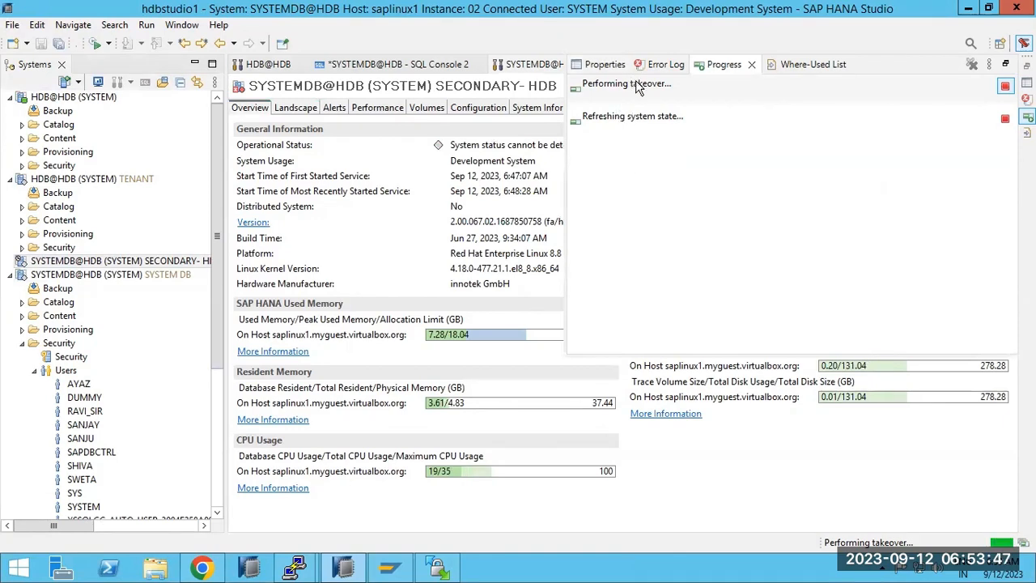
In Paint, draw the left and right host boxes with the Rectangle tool.
mouse_move(608, 8)
click(679, 9)
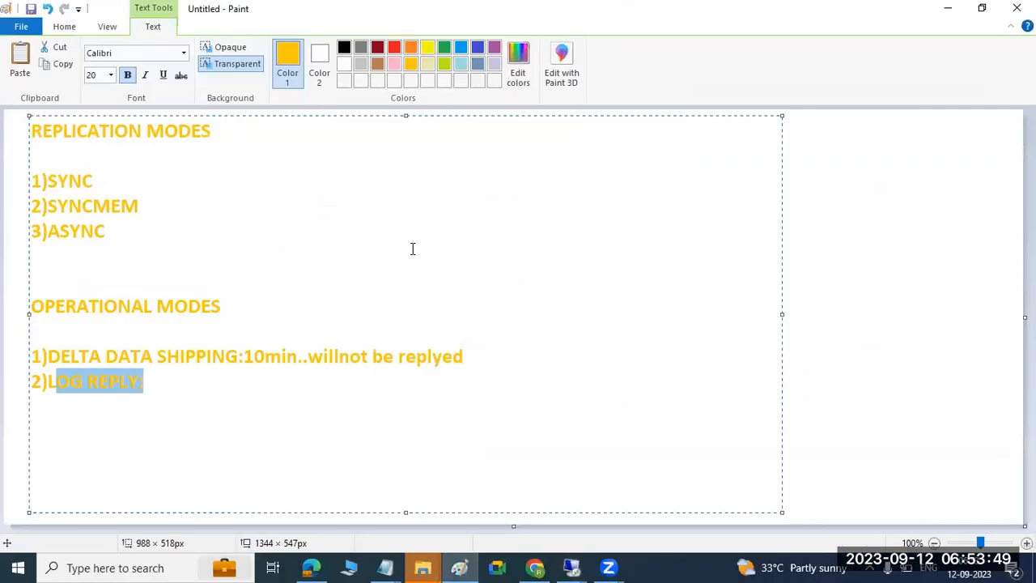
click(876, 298)
click(334, 48)
drag(356, 213, 491, 313)
drag(729, 208, 887, 309)
mouse_move(413, 256)
mouse_down()
mouse_move(559, 277)
mouse_move(763, 276)
mouse_move(750, 268)
mouse_move(768, 273)
mouse_move(759, 300)
mouse_up()
Draw straight lines from above into both boxes, adding small strokes inside them.
click(288, 48)
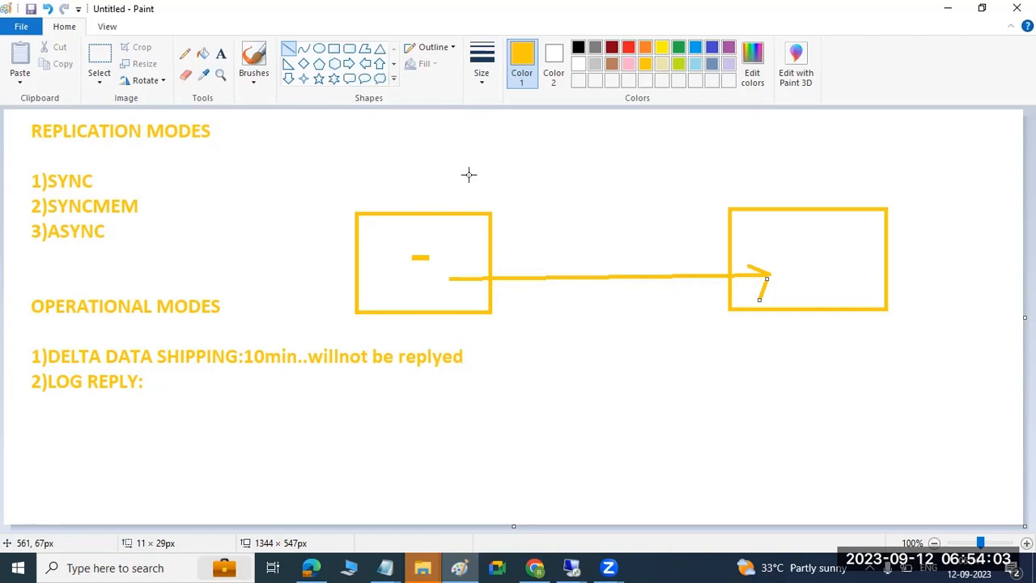
mouse_move(584, 120)
mouse_down()
mouse_move(459, 252)
mouse_move(456, 243)
mouse_move(460, 252)
mouse_up()
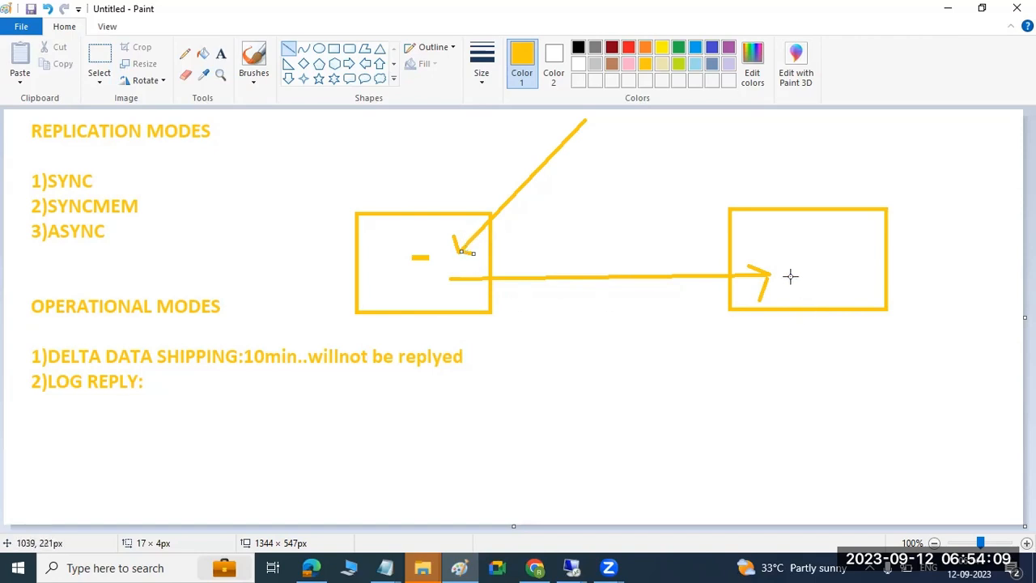
mouse_move(645, 181)
mouse_down()
mouse_move(773, 232)
mouse_move(755, 227)
mouse_up()
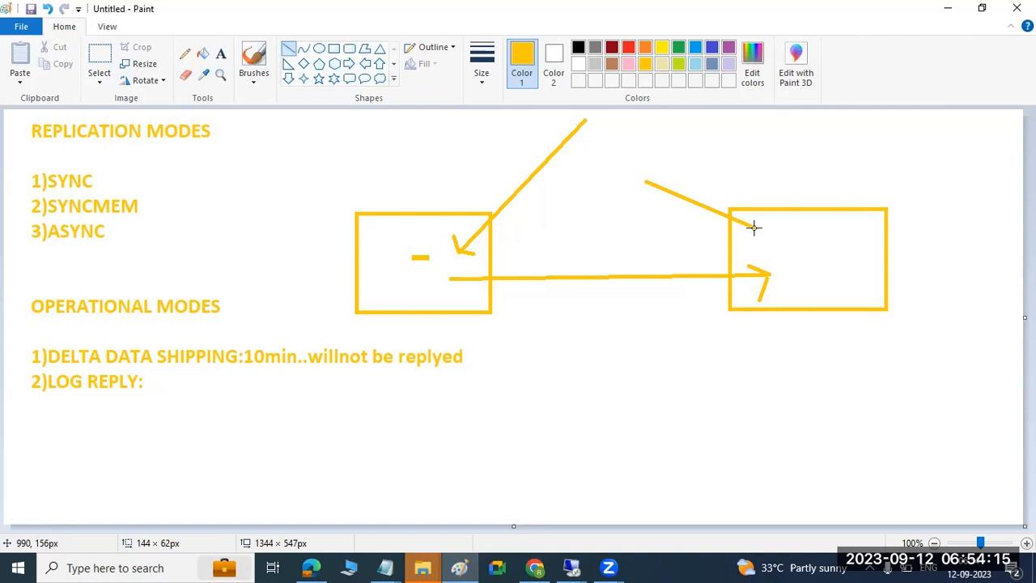
drag(754, 227, 791, 255)
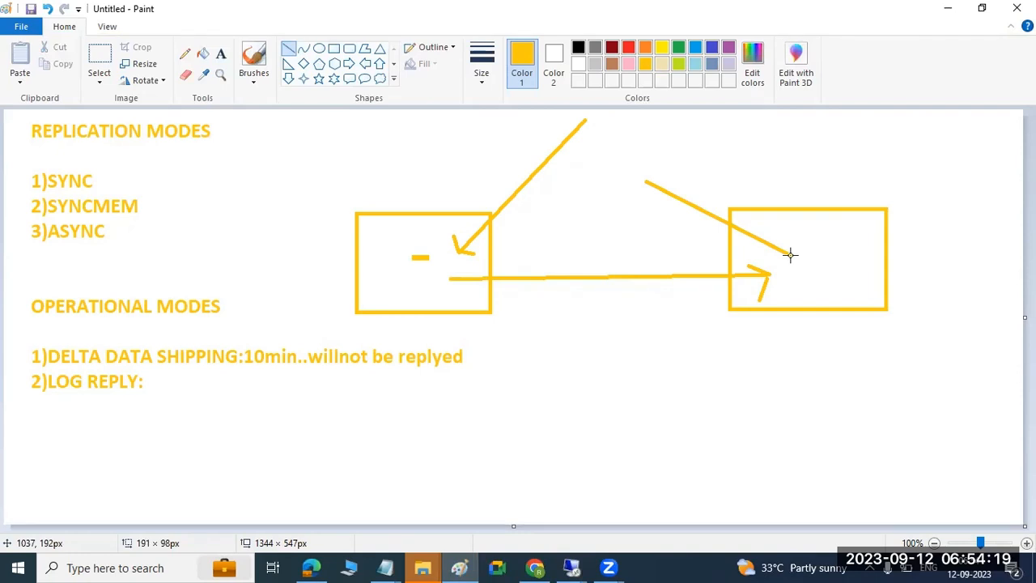
mouse_move(791, 255)
mouse_down()
mouse_move(802, 244)
mouse_move(646, 181)
mouse_up()
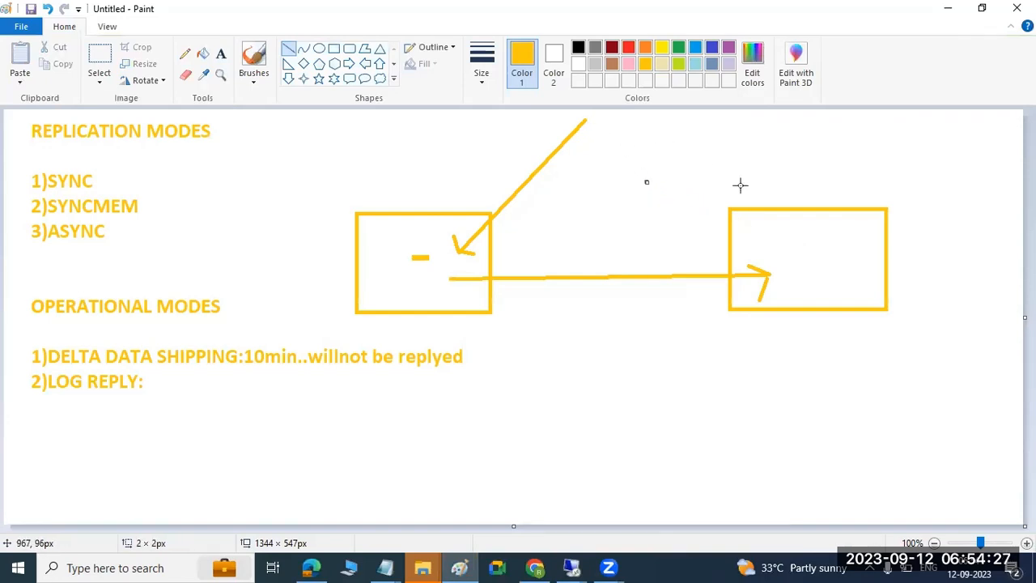
drag(637, 140, 771, 243)
drag(429, 277, 433, 275)
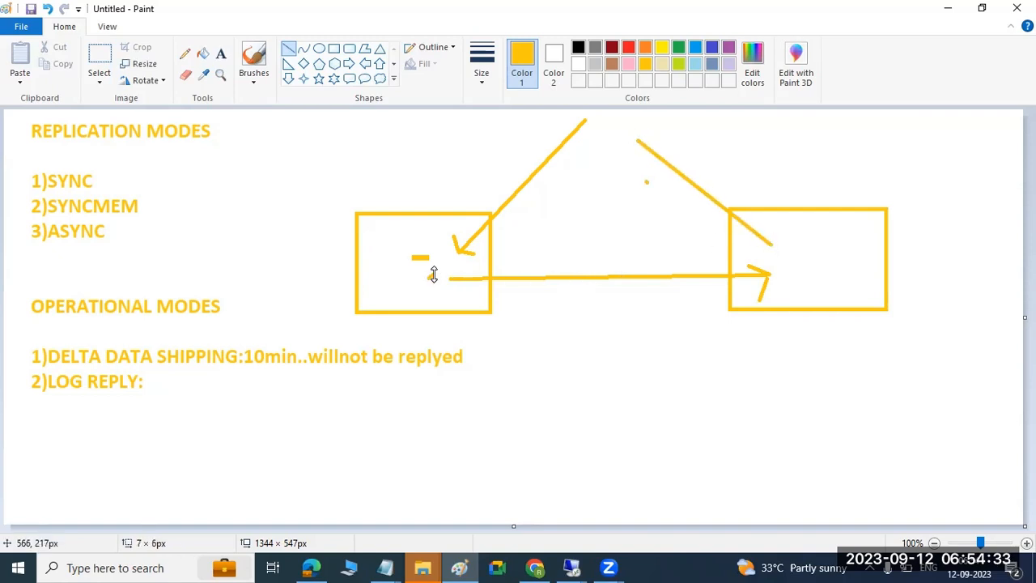
drag(769, 260, 773, 260)
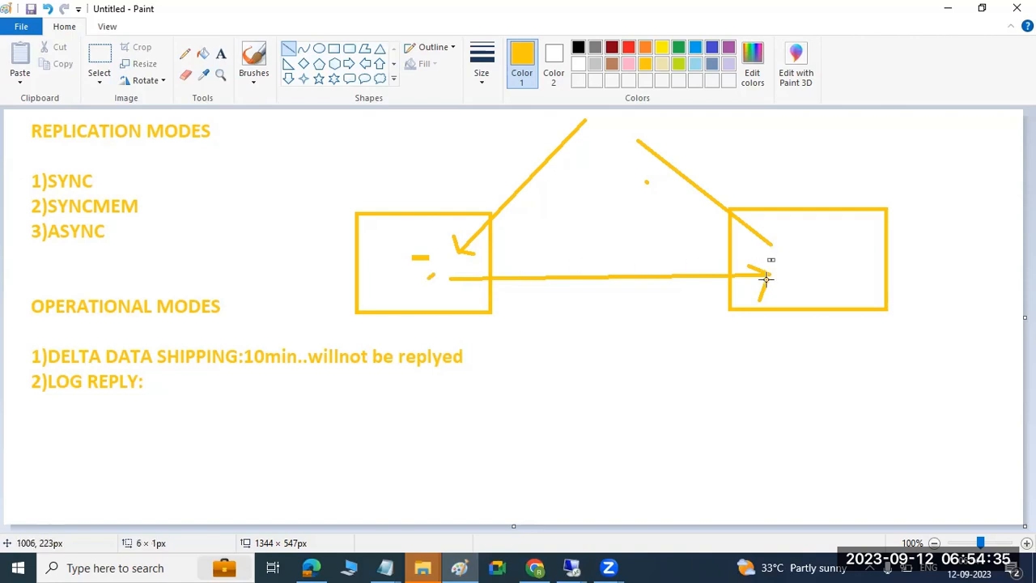
click(726, 185)
Cross out the lines entering each box and underline both boxes.
mouse_move(726, 186)
mouse_down()
mouse_move(705, 218)
mouse_move(701, 202)
mouse_move(758, 206)
mouse_up()
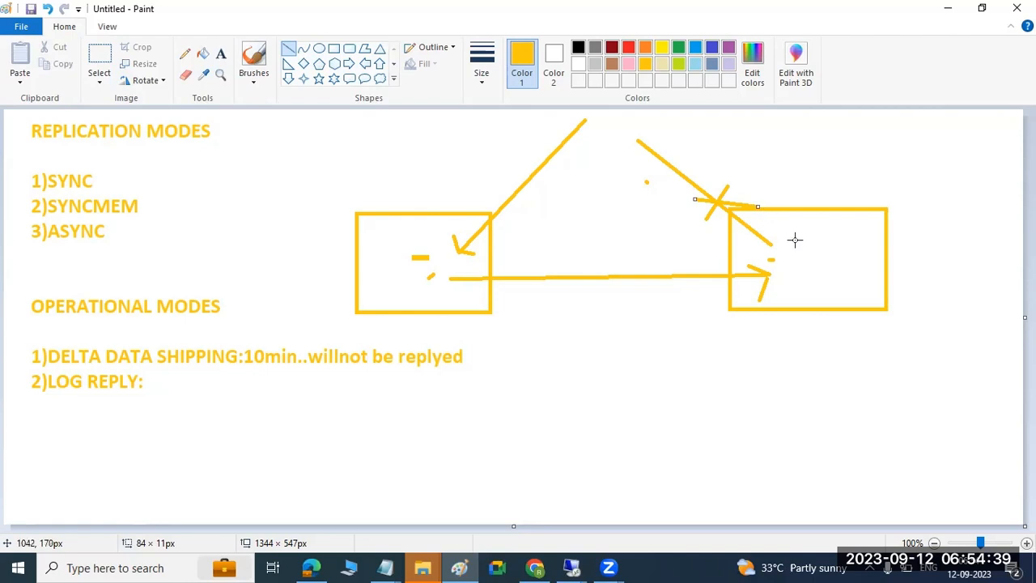
drag(585, 122, 769, 272)
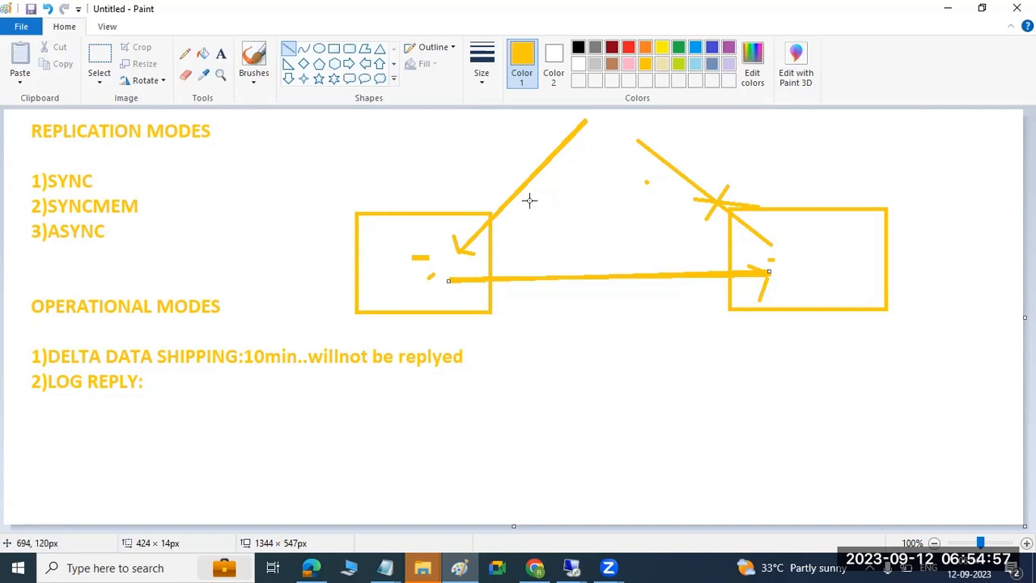
mouse_move(492, 191)
mouse_down()
mouse_move(531, 203)
mouse_move(513, 189)
mouse_move(510, 223)
mouse_up()
drag(548, 128, 651, 198)
drag(380, 290, 442, 293)
drag(799, 258, 813, 258)
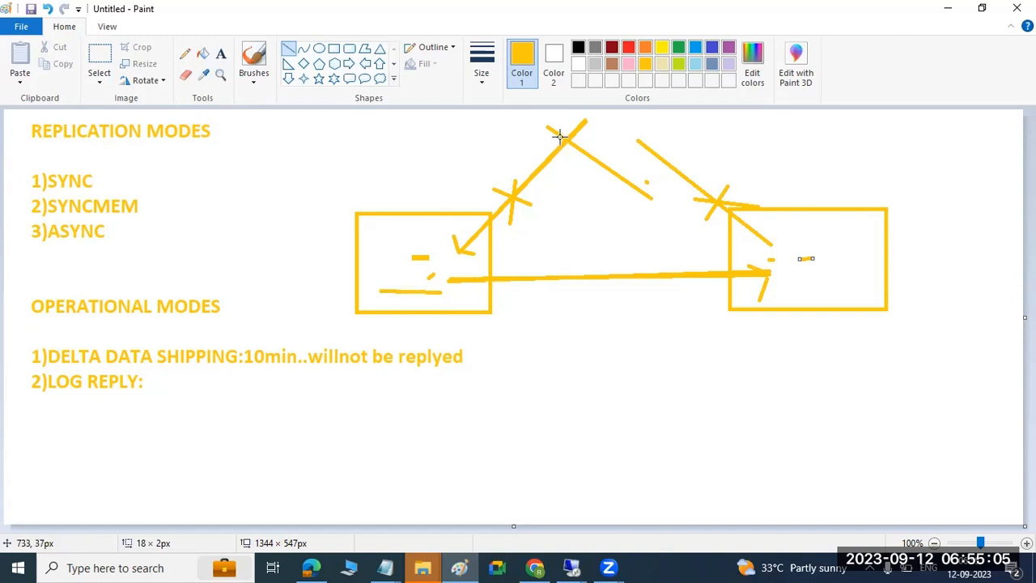
drag(787, 326, 824, 322)
drag(421, 317, 445, 317)
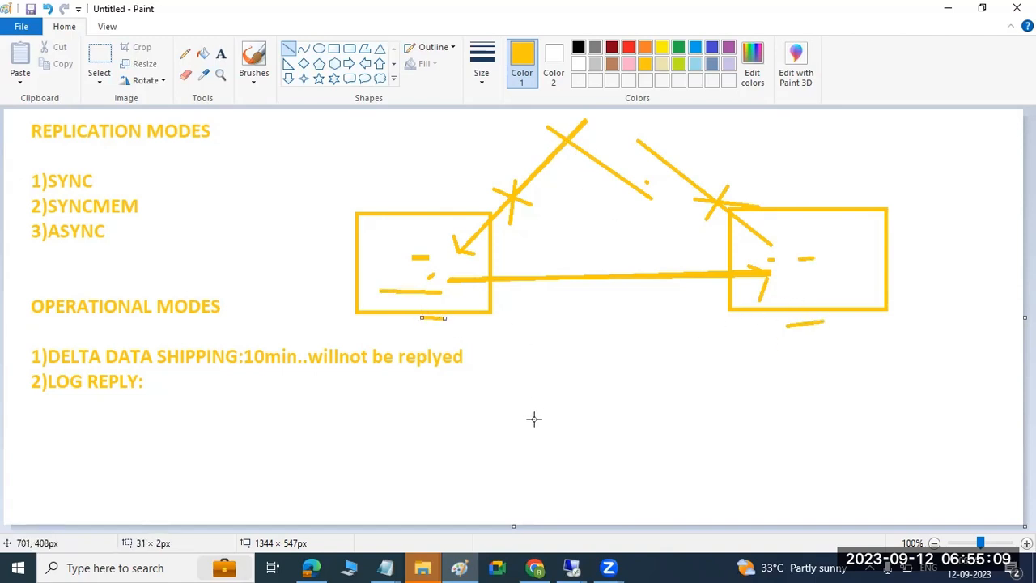
Back in HANA Studio, log off the SECONDARY-HDB system.
mouse_move(572, 566)
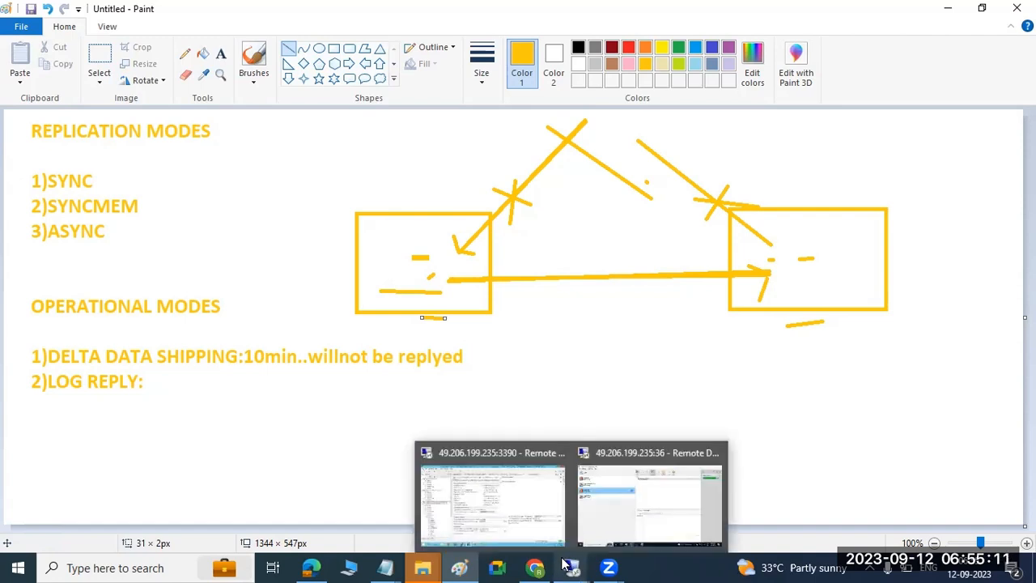
click(493, 502)
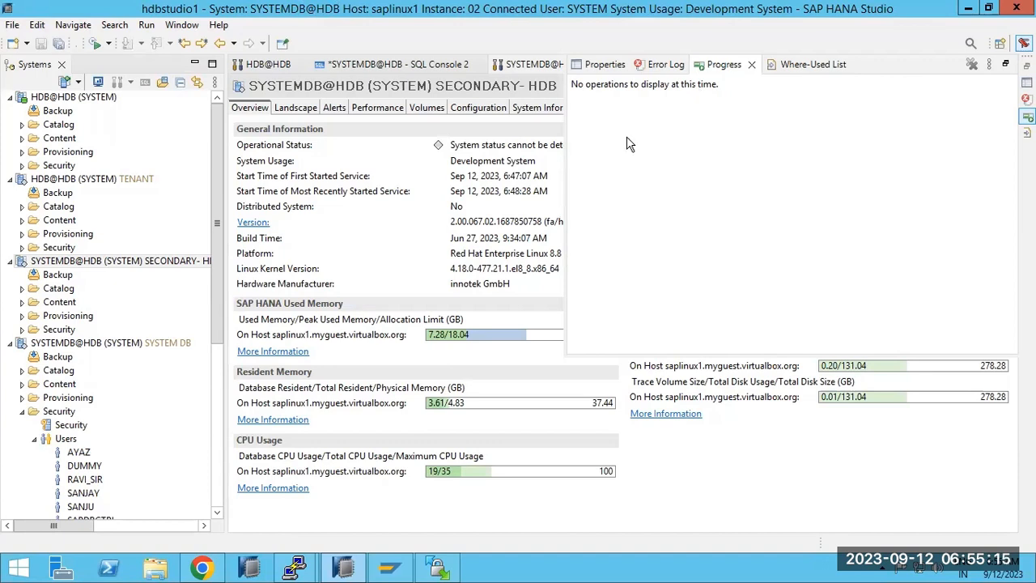
click(57, 262)
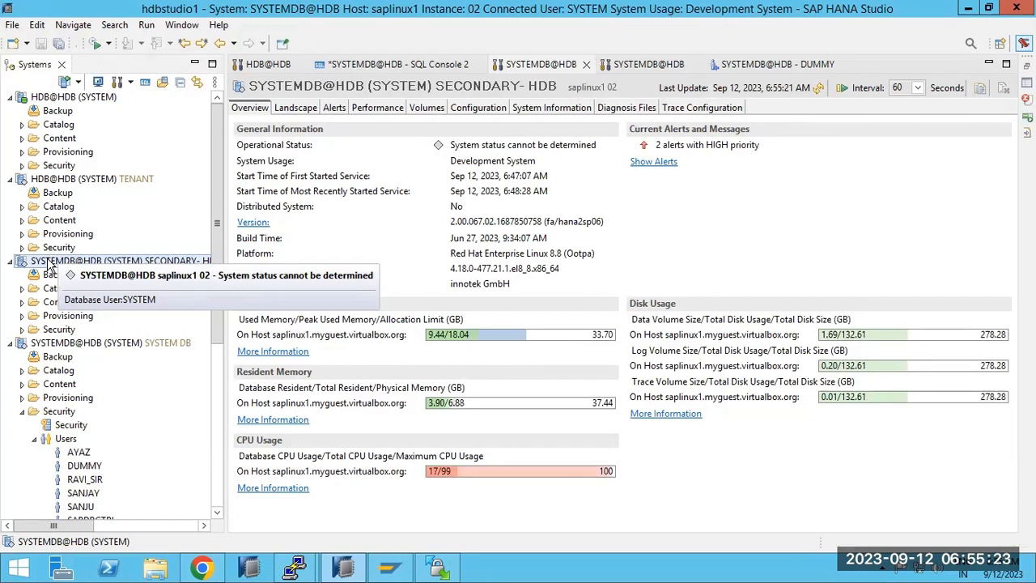
right_click(49, 265)
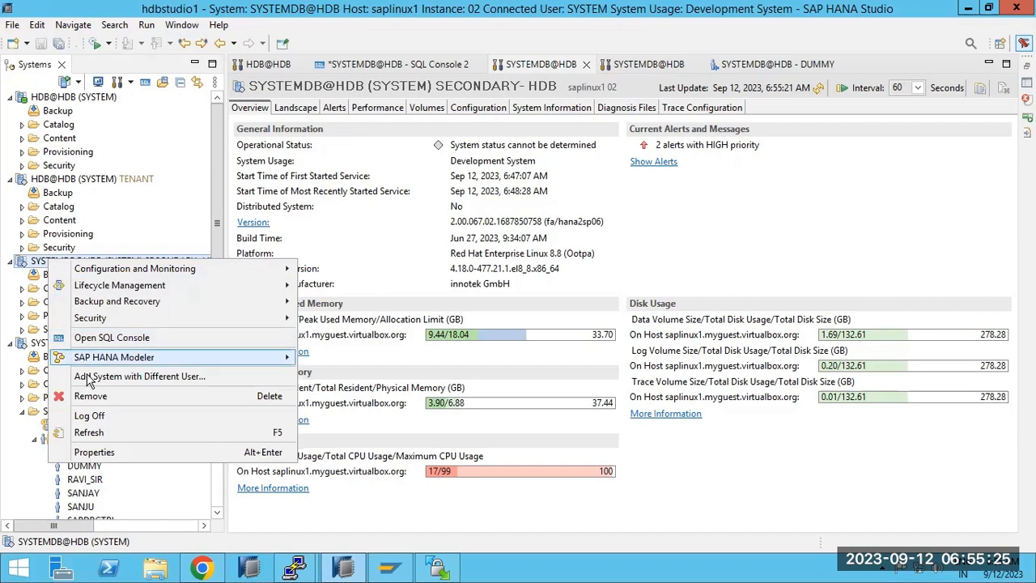
click(89, 415)
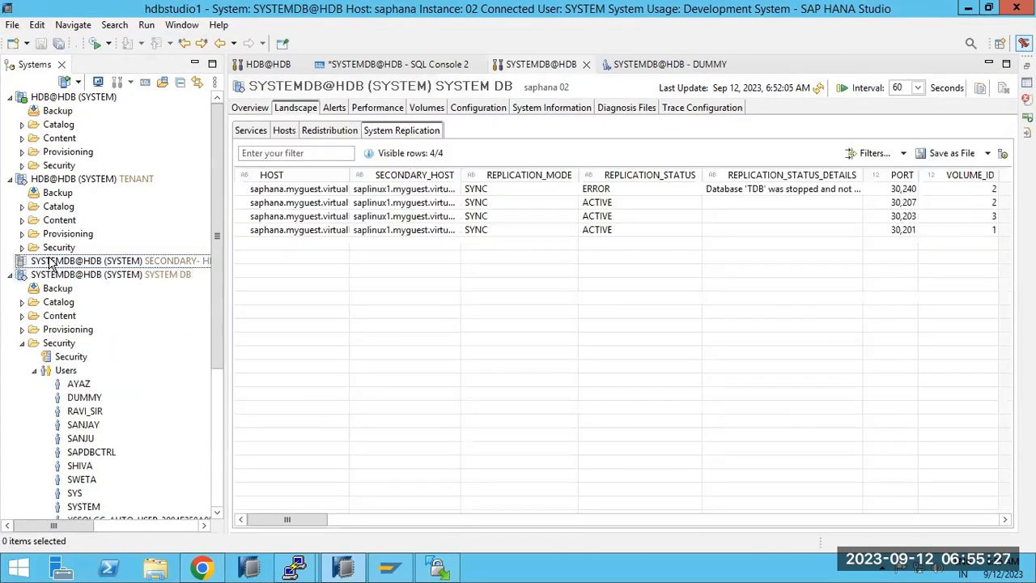
Log back on with the SYSTEM user's password and open the secondary's administration overview.
double_click(50, 262)
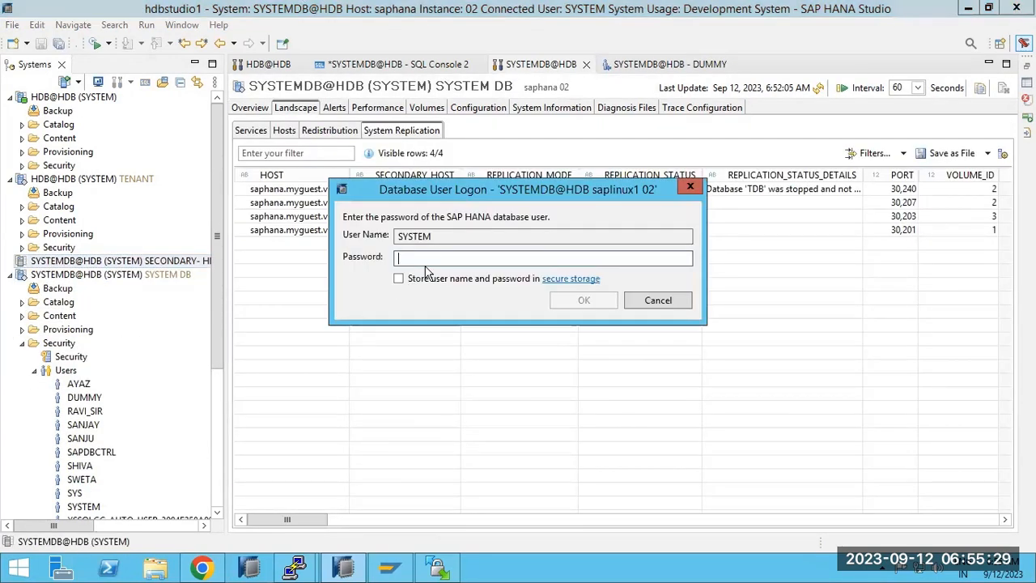
text(*)
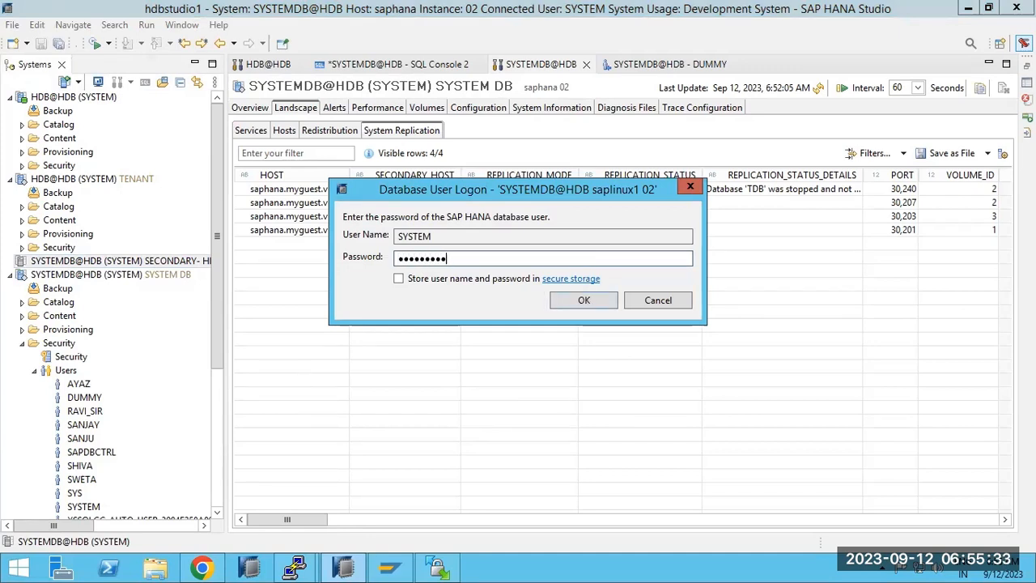
text(********)
key(Return)
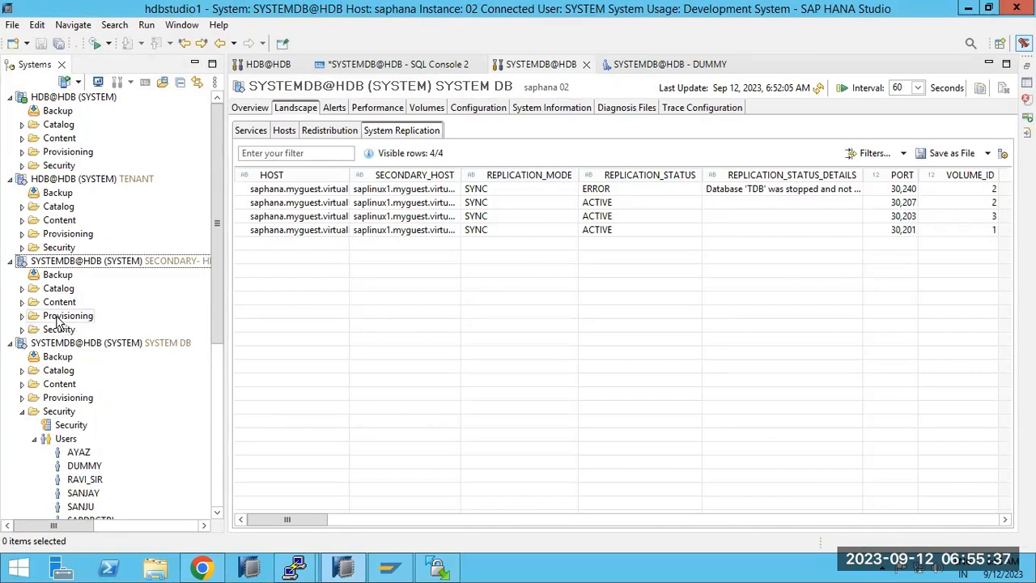
click(49, 260)
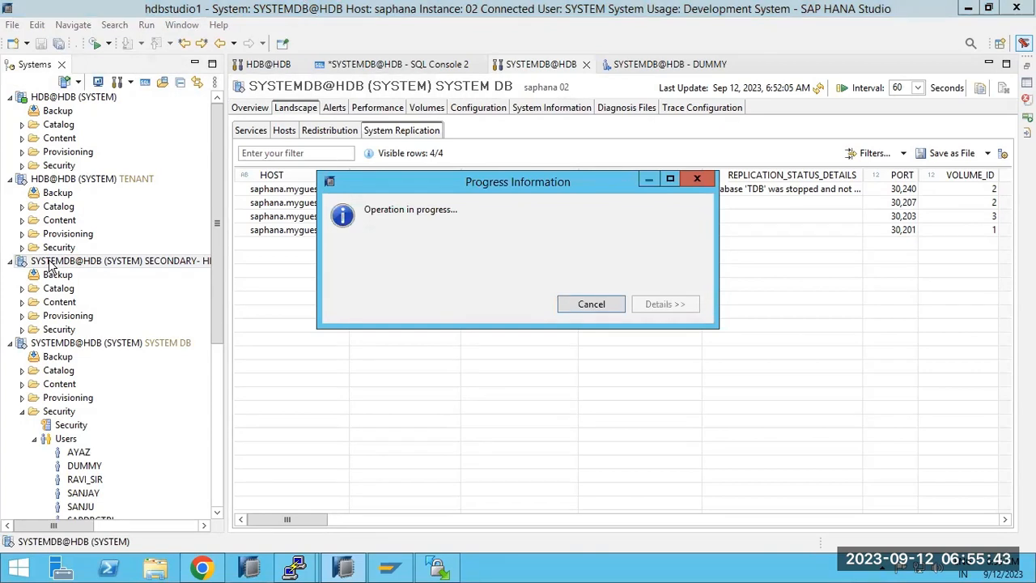
double_click(48, 260)
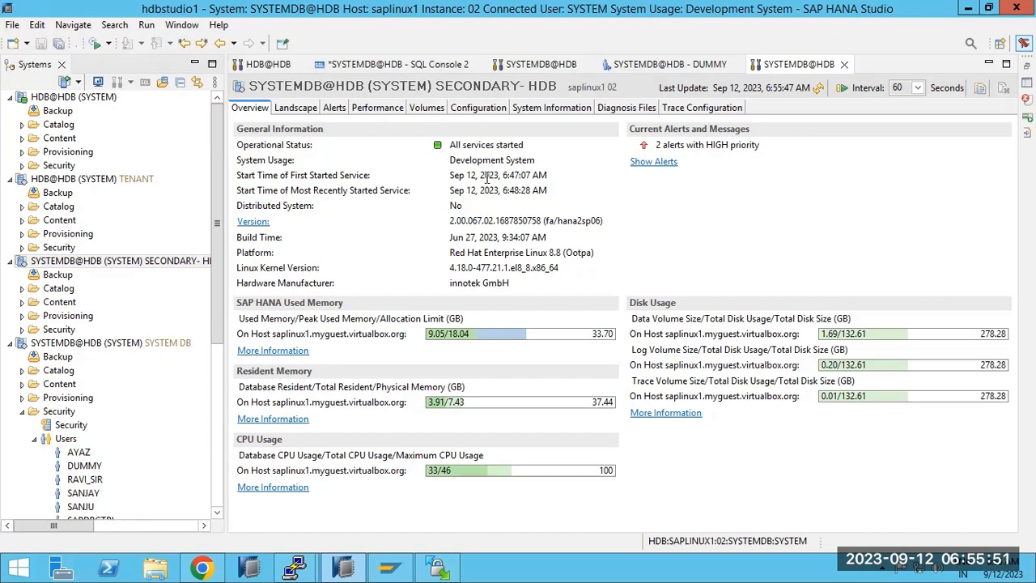
click(22, 331)
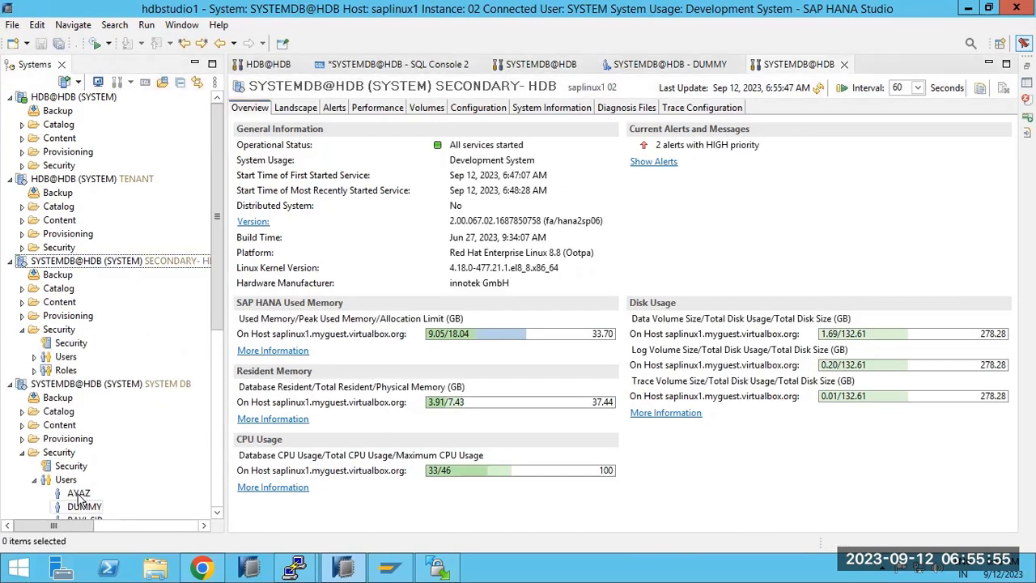
scroll(83, 499, down, 2)
scroll(83, 499, down, 3)
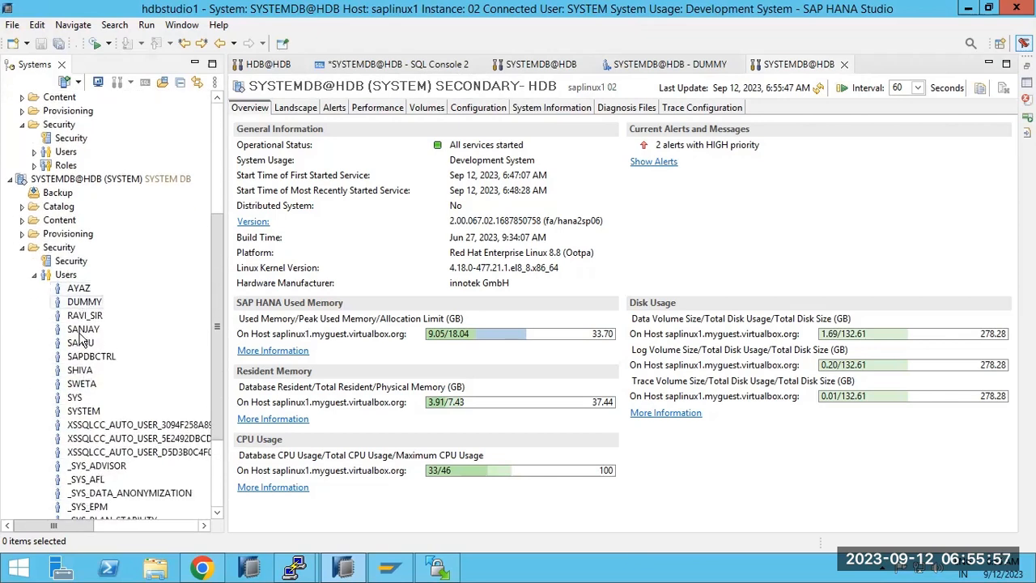
click(36, 275)
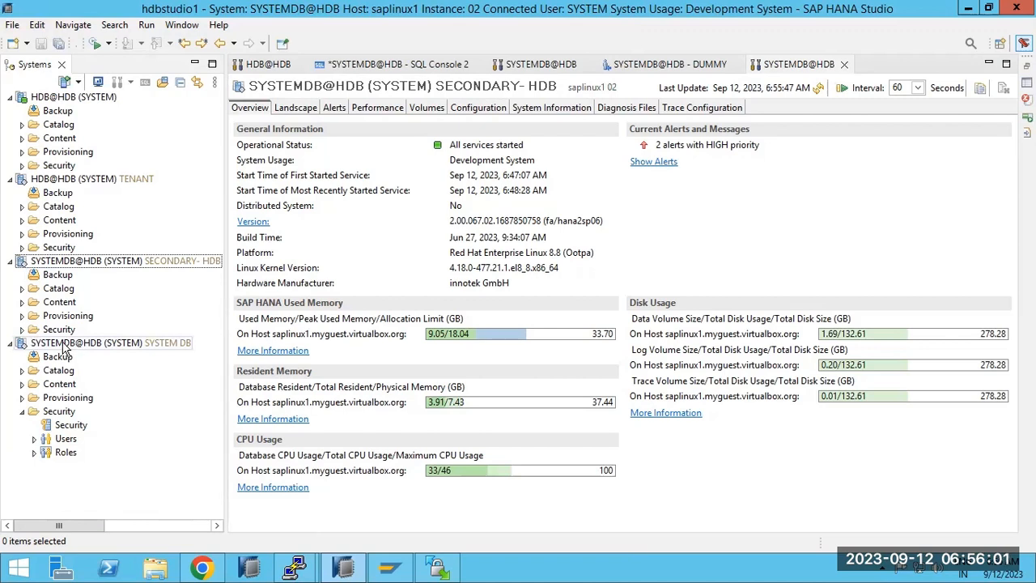
click(11, 343)
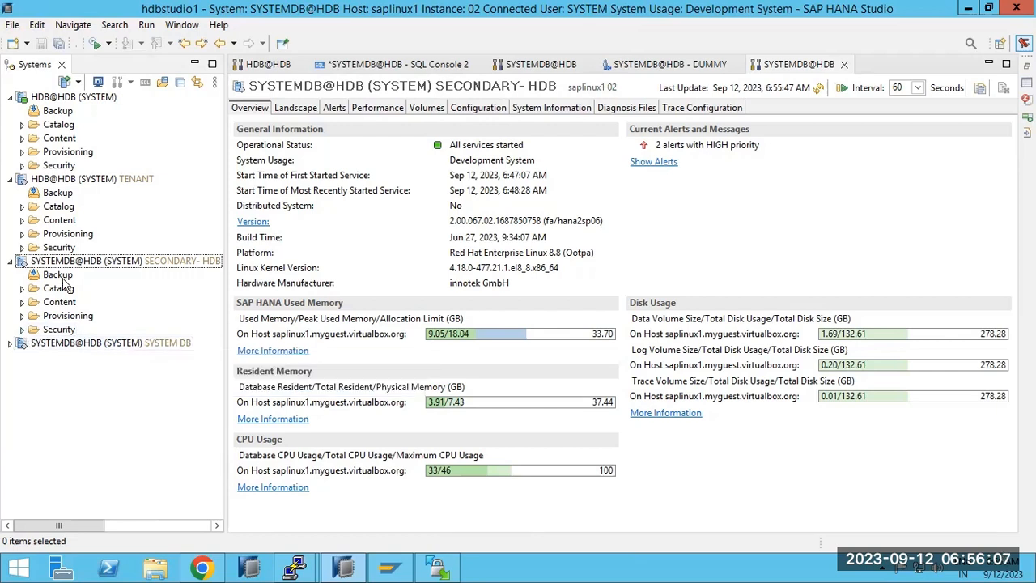
click(22, 329)
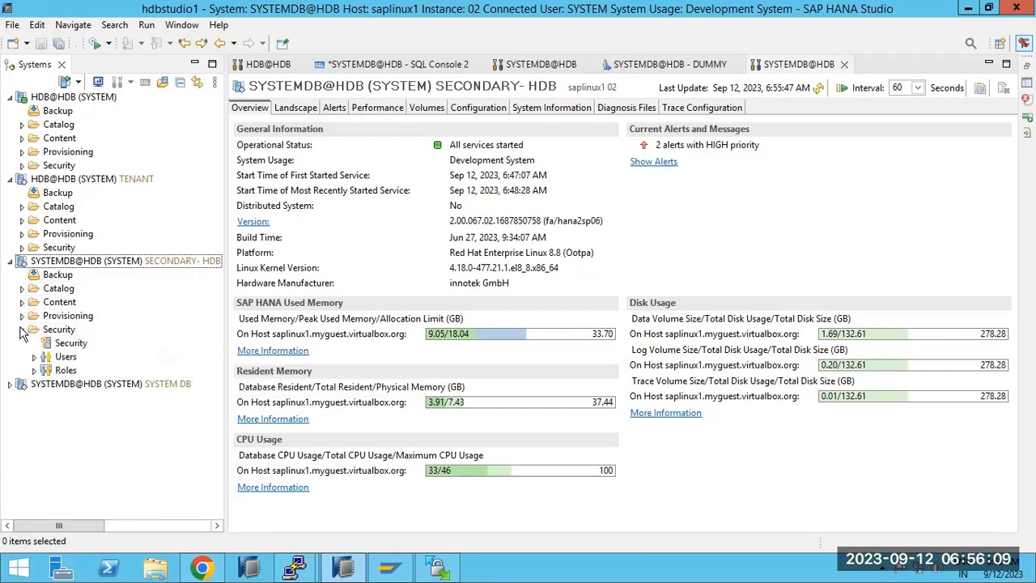
click(33, 357)
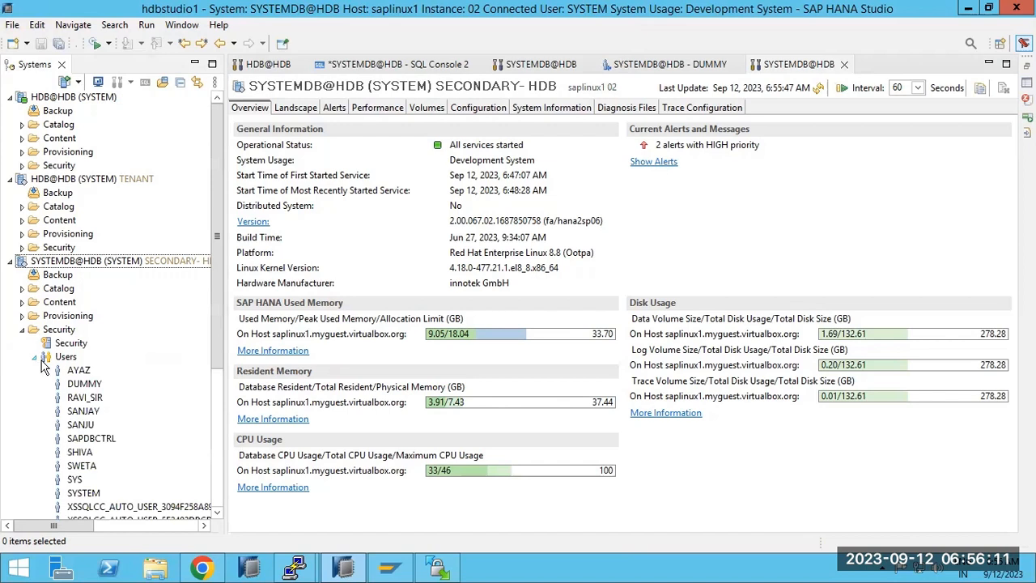
click(77, 369)
scroll(75, 377, down, 2)
scroll(75, 377, down, 1)
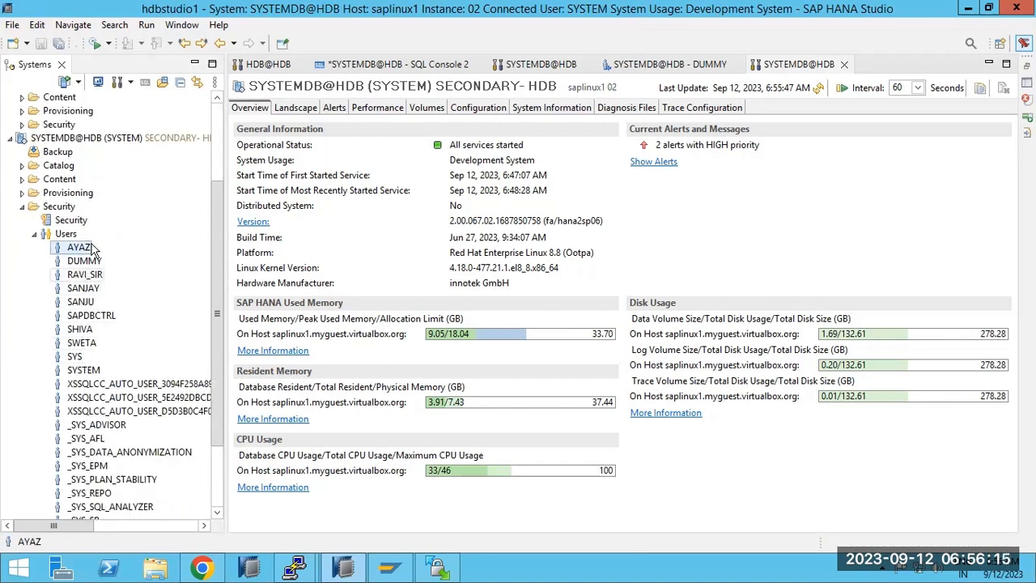
scroll(91, 279, up, 3)
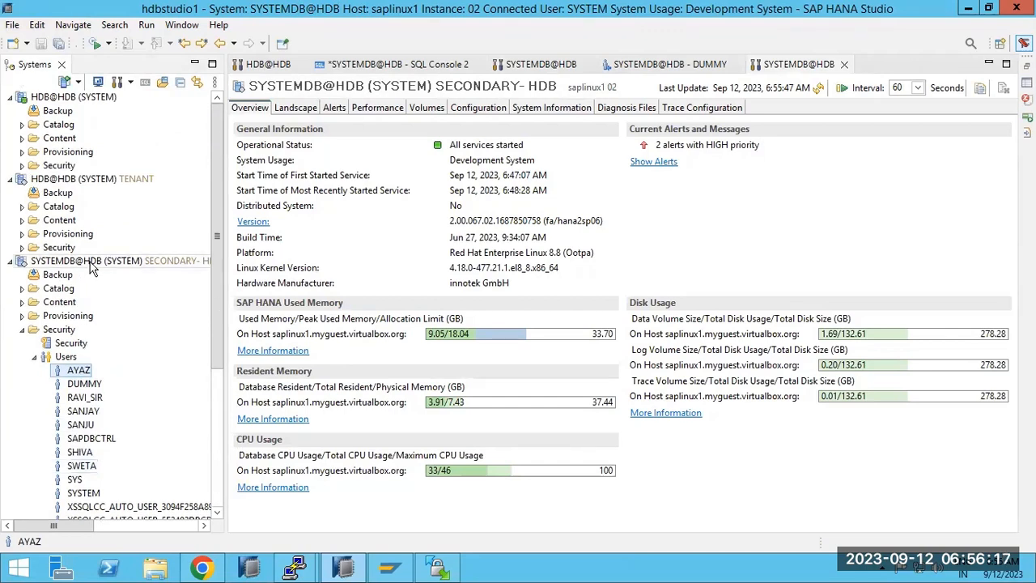
click(85, 383)
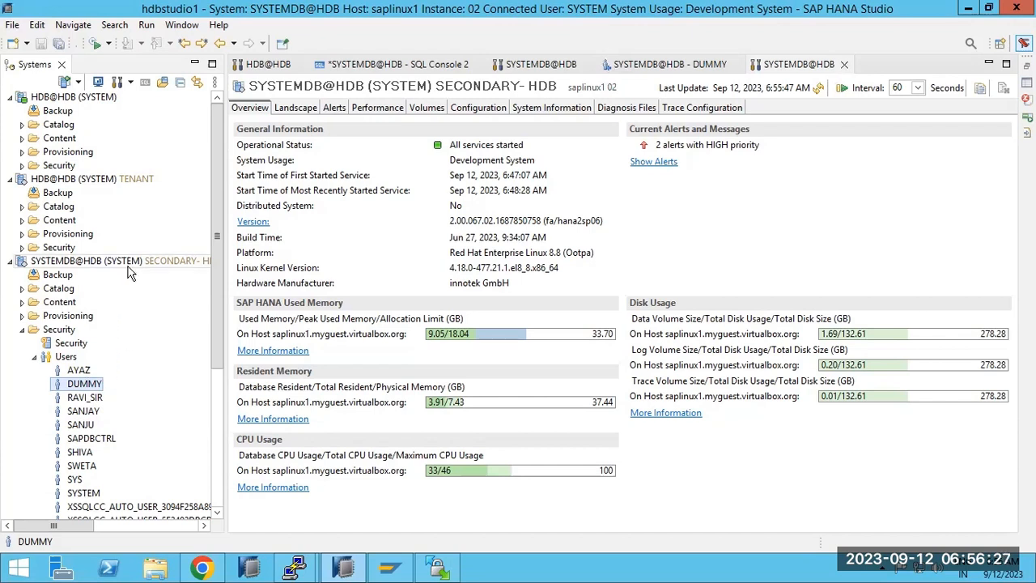
click(11, 260)
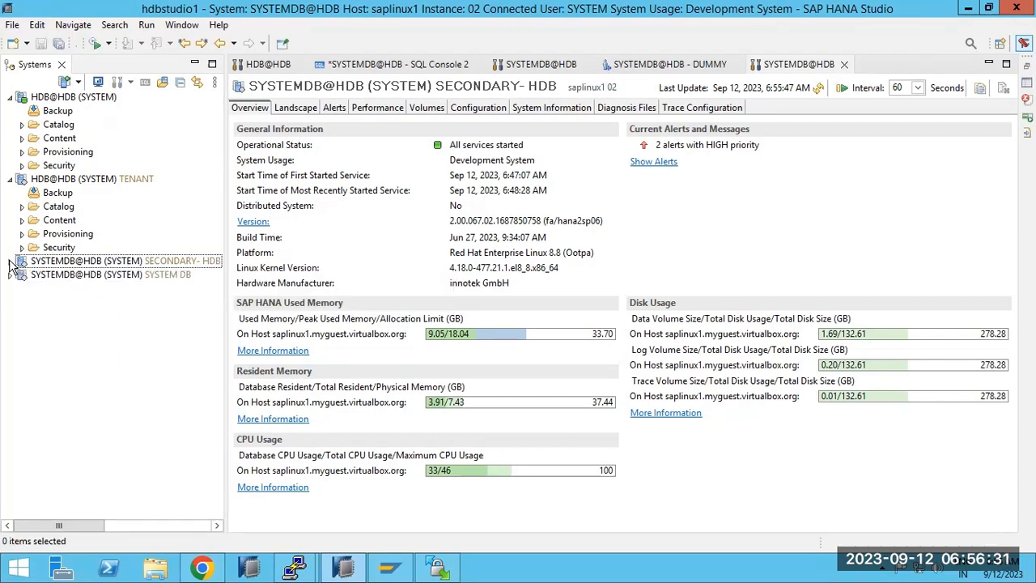
click(82, 276)
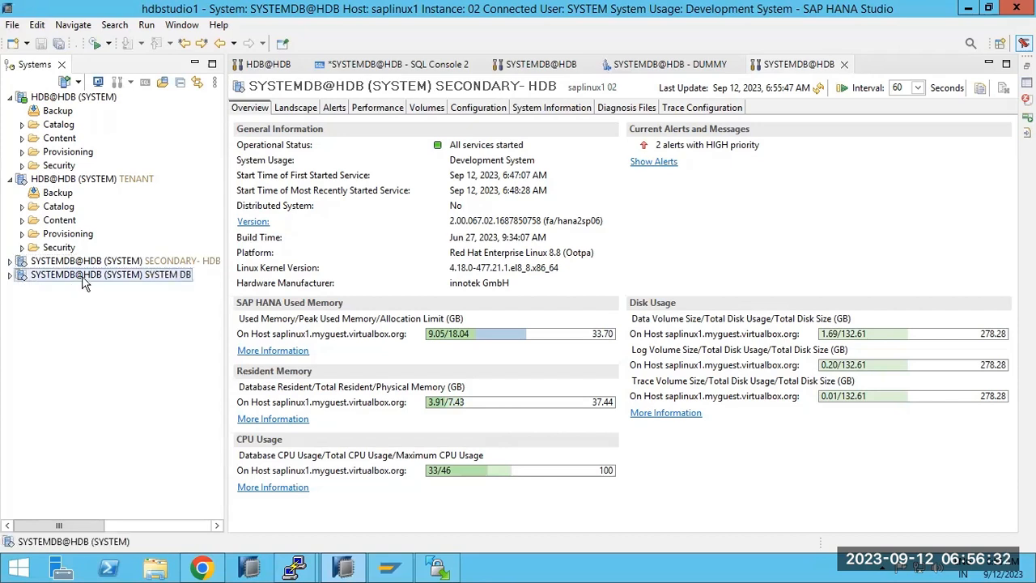
click(10, 275)
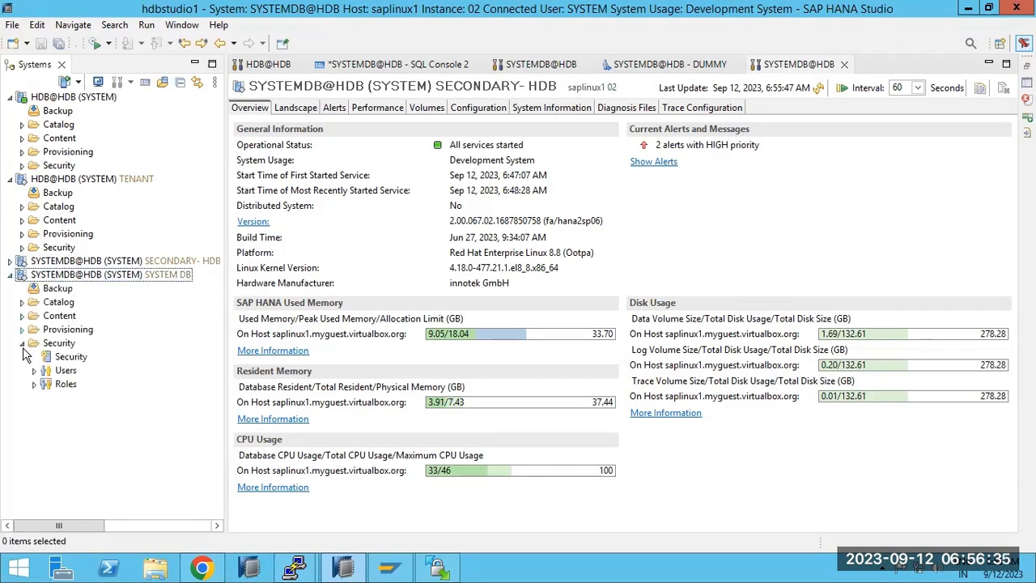
click(34, 371)
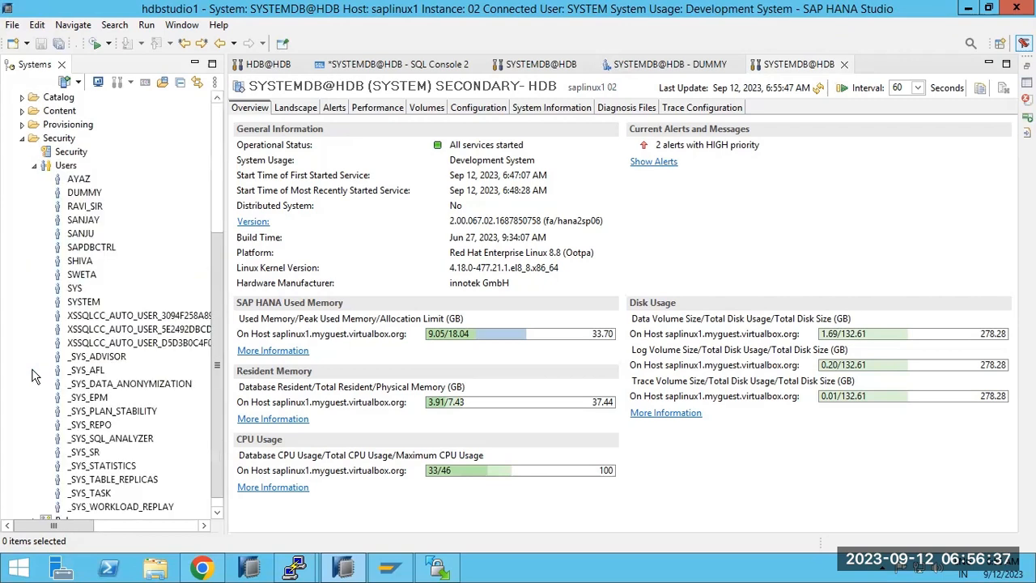
click(34, 165)
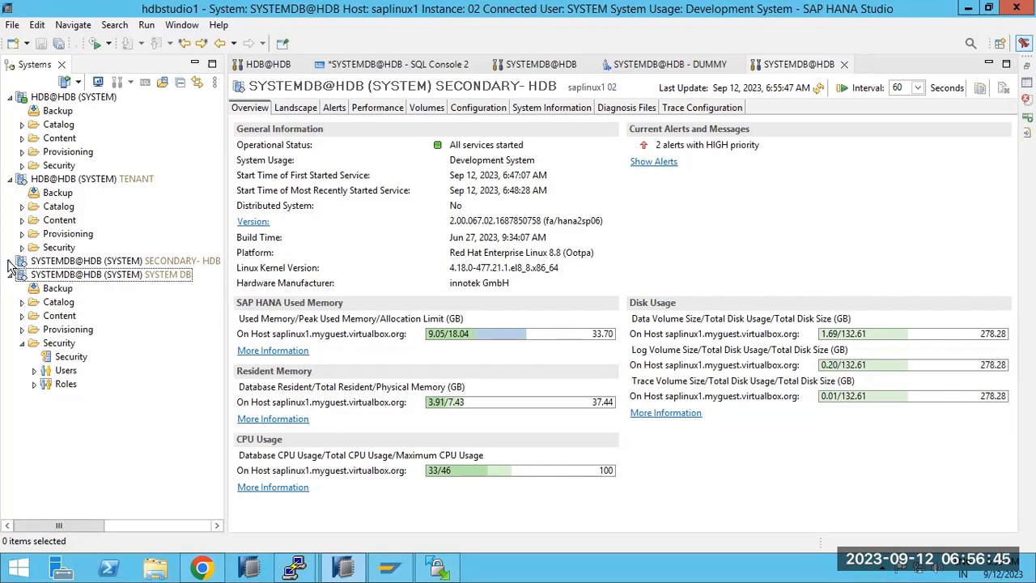
Show the secondary's two high-priority alerts, then reopen the primary SYSTEM DB's administration.
click(647, 165)
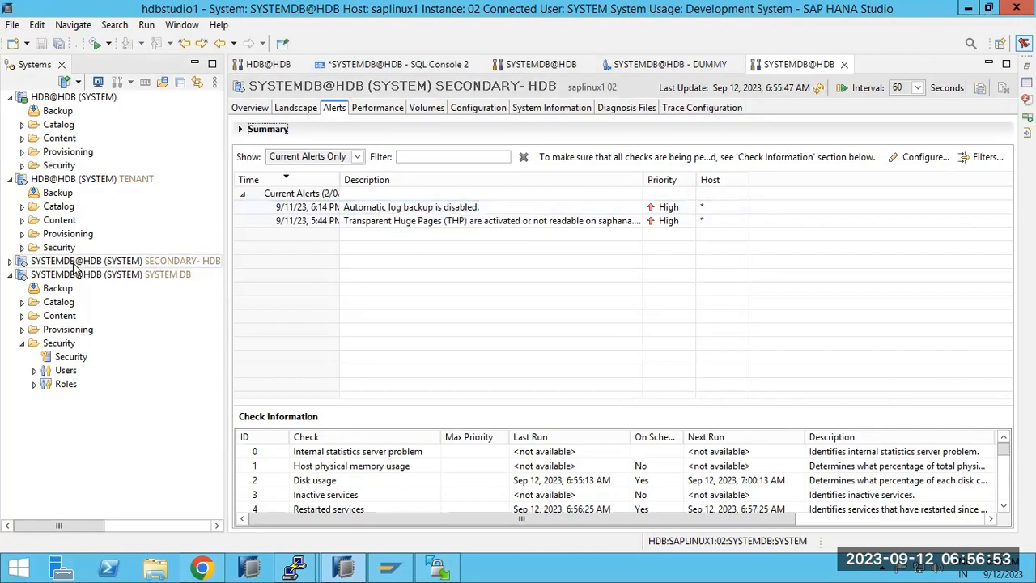
click(10, 276)
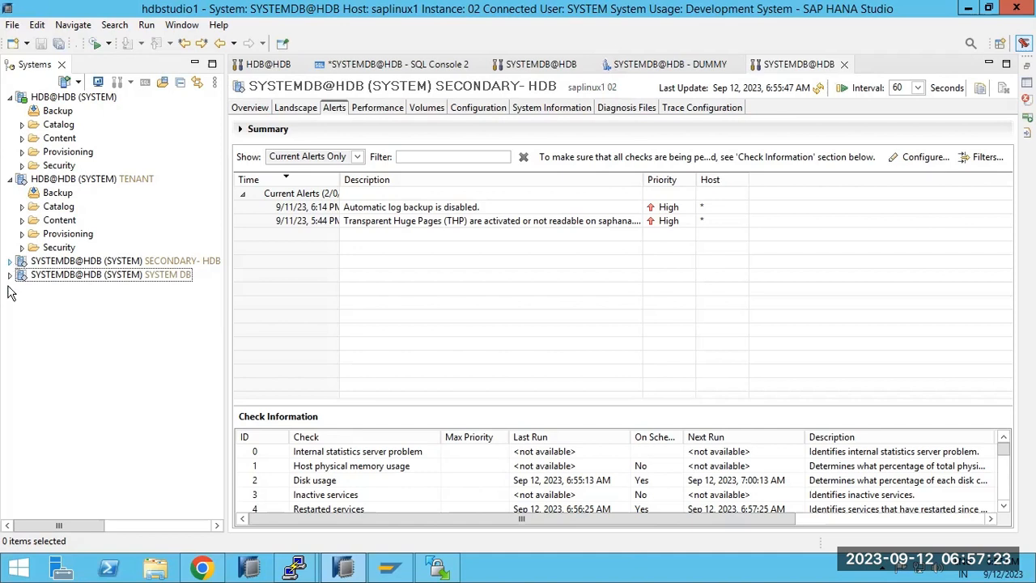
click(9, 275)
click(24, 274)
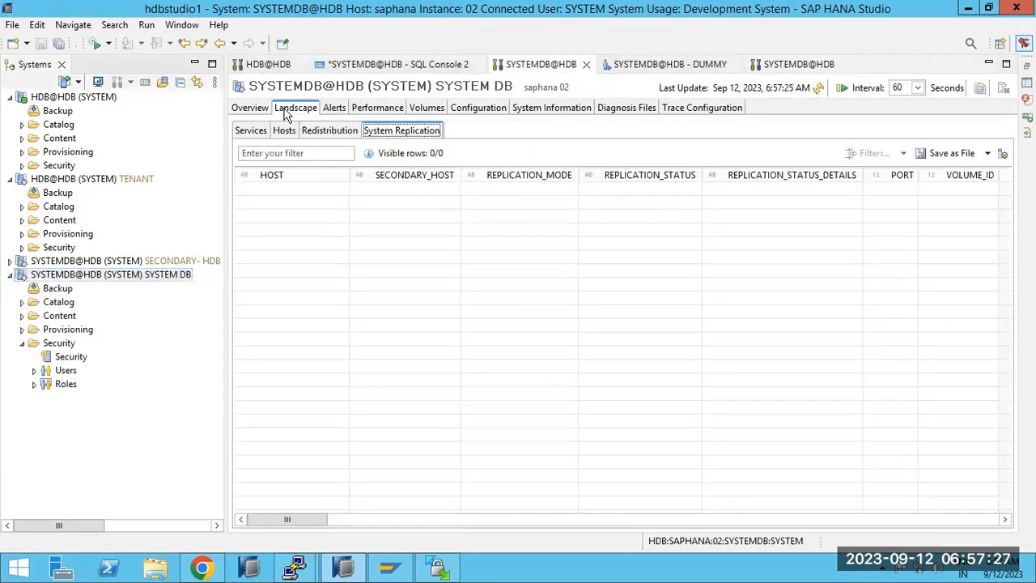
click(259, 109)
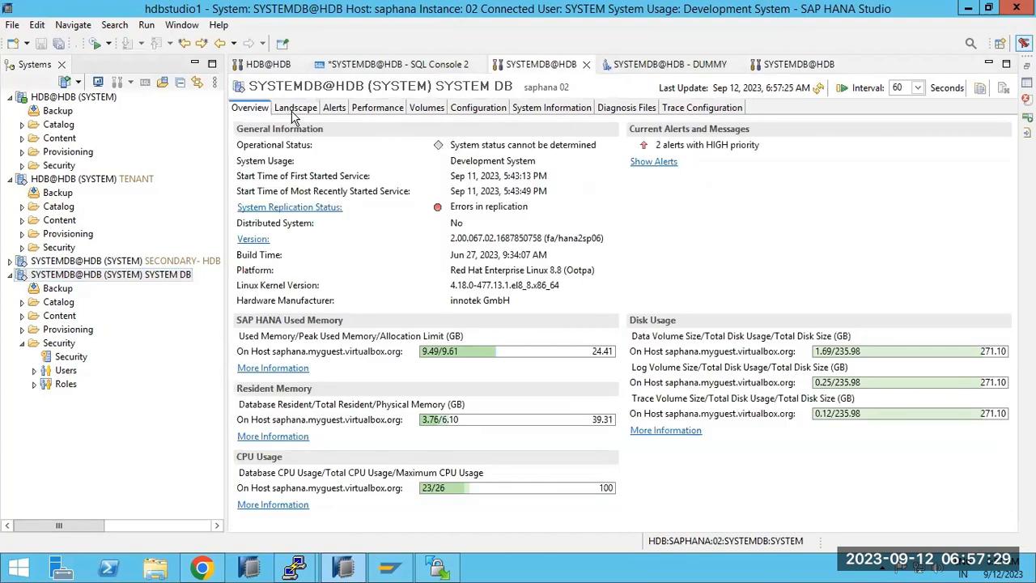
click(820, 89)
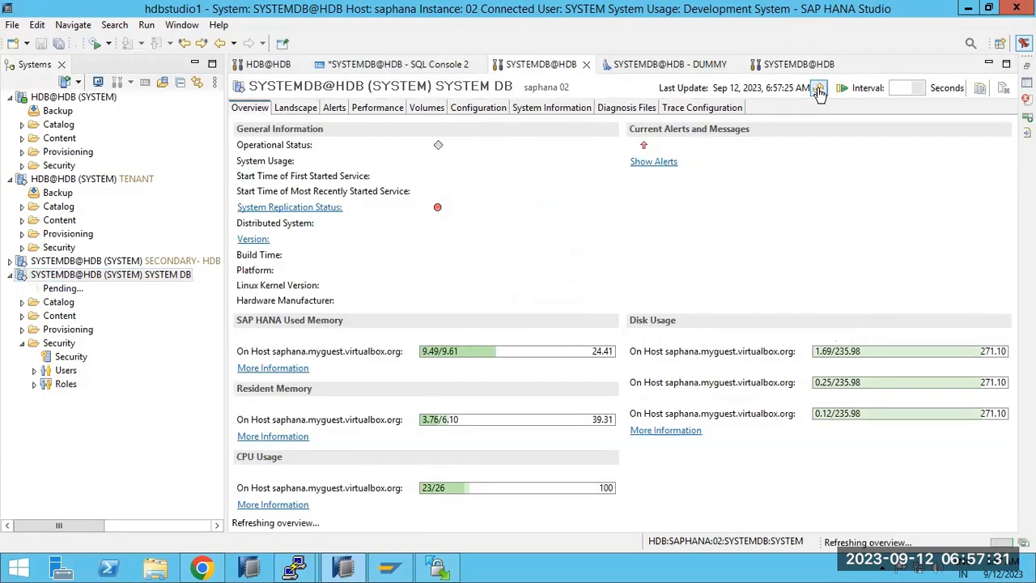
click(289, 108)
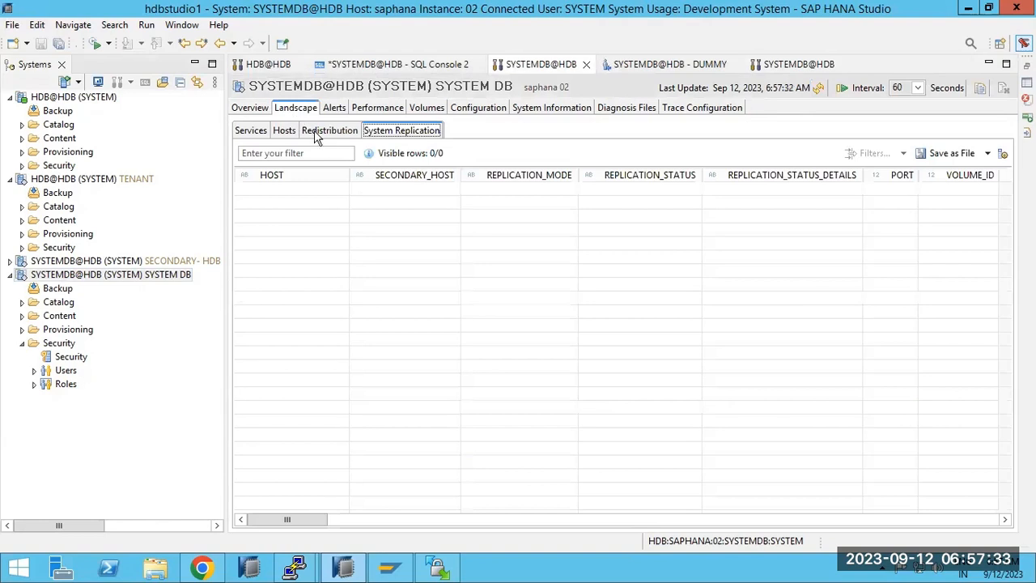
click(818, 89)
click(817, 89)
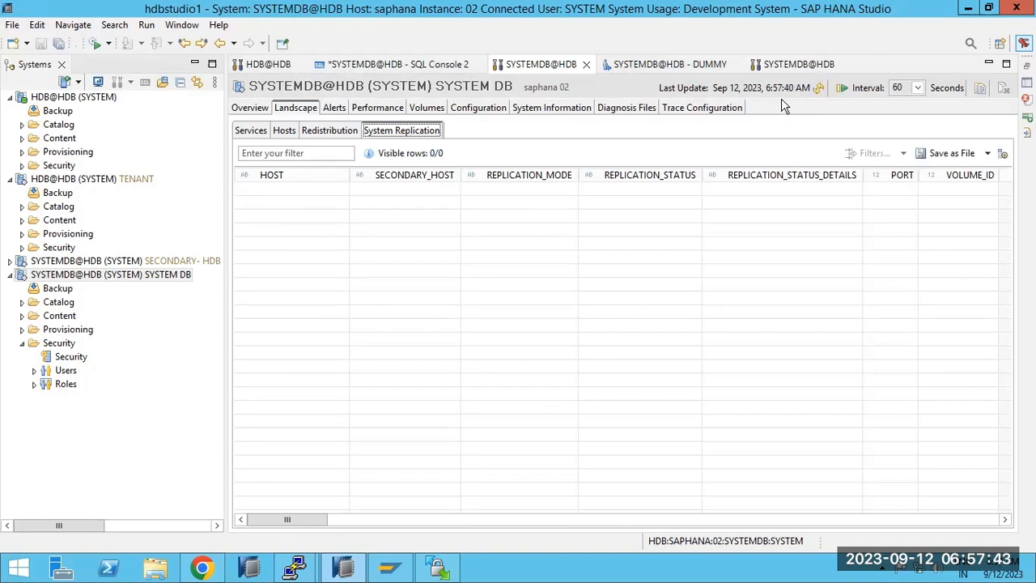
click(47, 280)
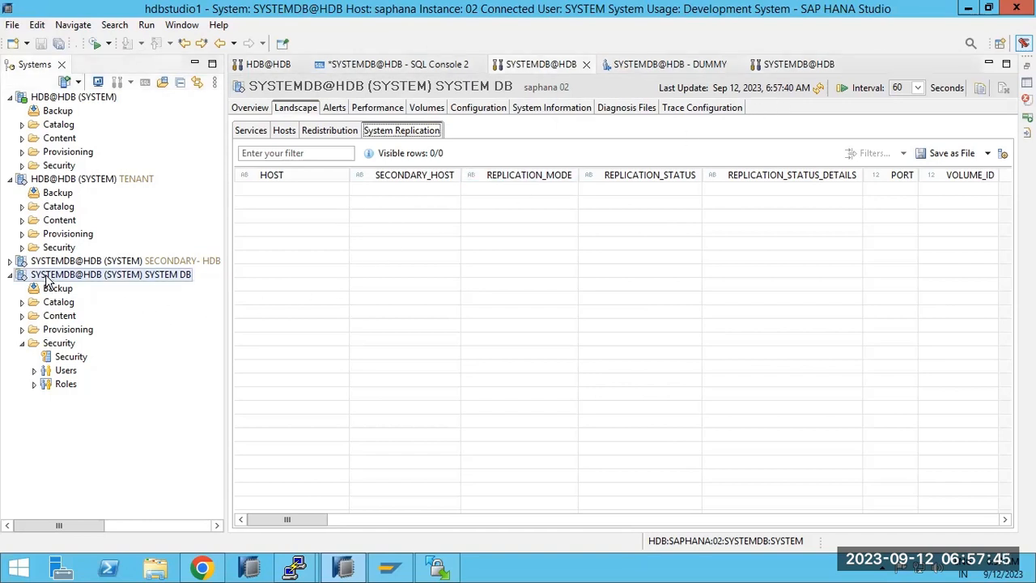
right_click(47, 280)
mouse_move(170, 289)
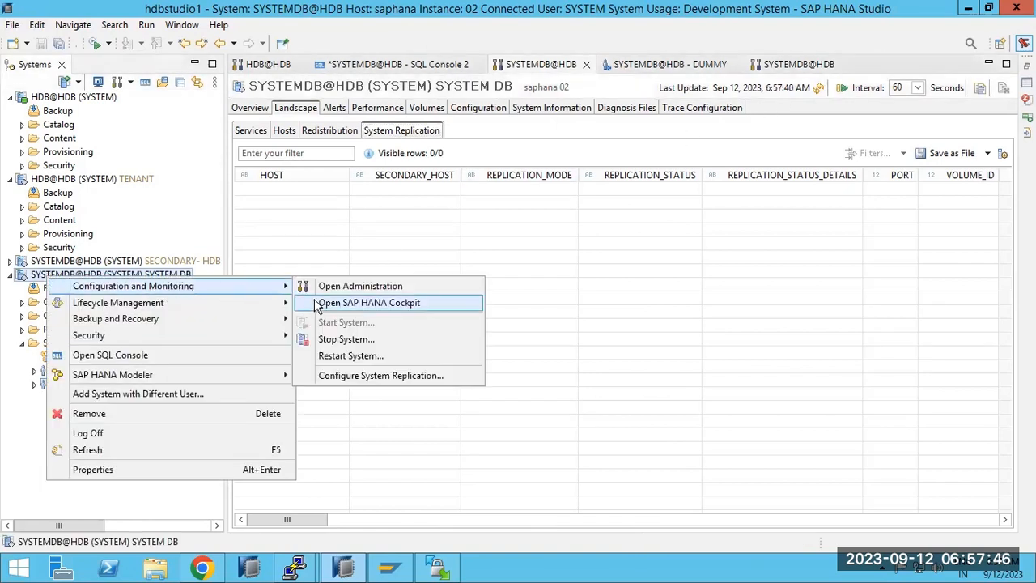
click(349, 377)
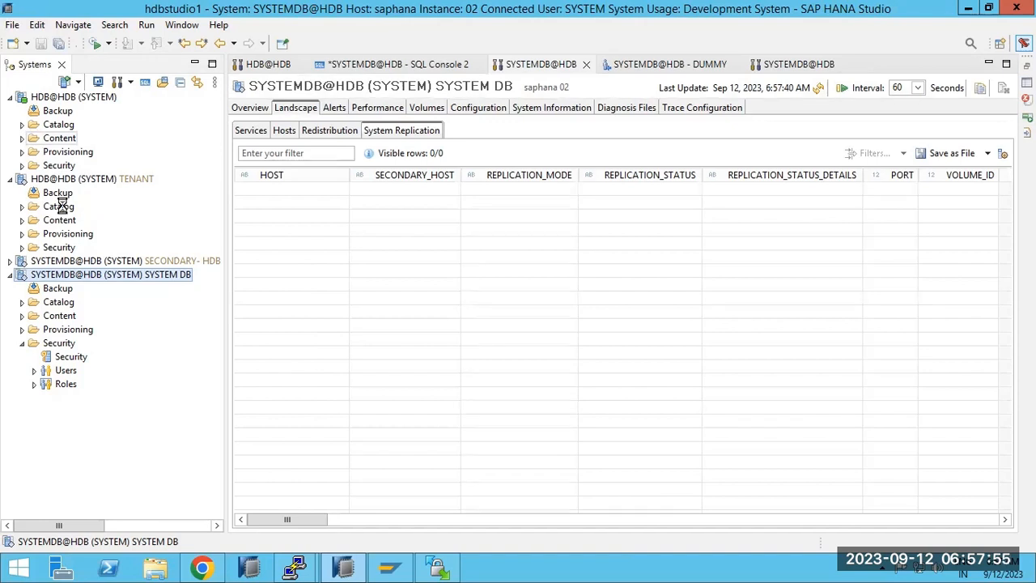
In WinSCP, delete SSFS_HDB.DAT from the rsecssfs/data folder on saplinux1.
click(388, 567)
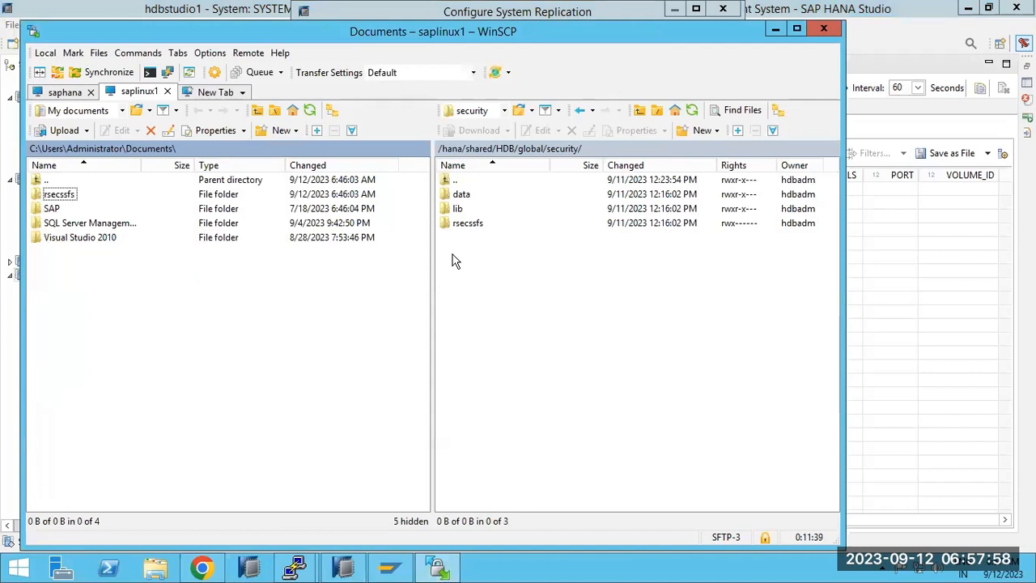
click(464, 225)
right_click(458, 224)
click(456, 229)
double_click(460, 194)
click(458, 195)
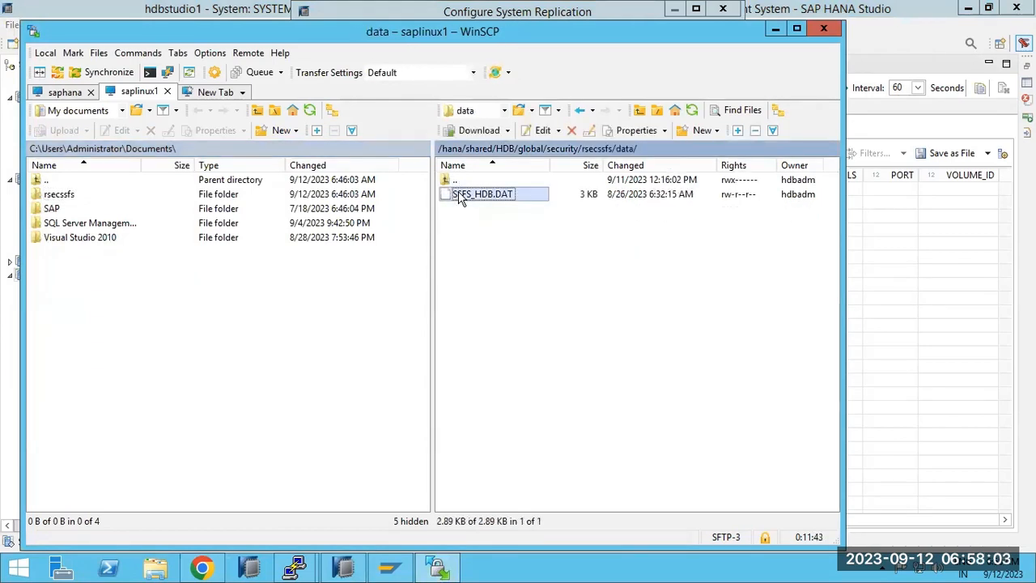
key(Delete)
click(460, 318)
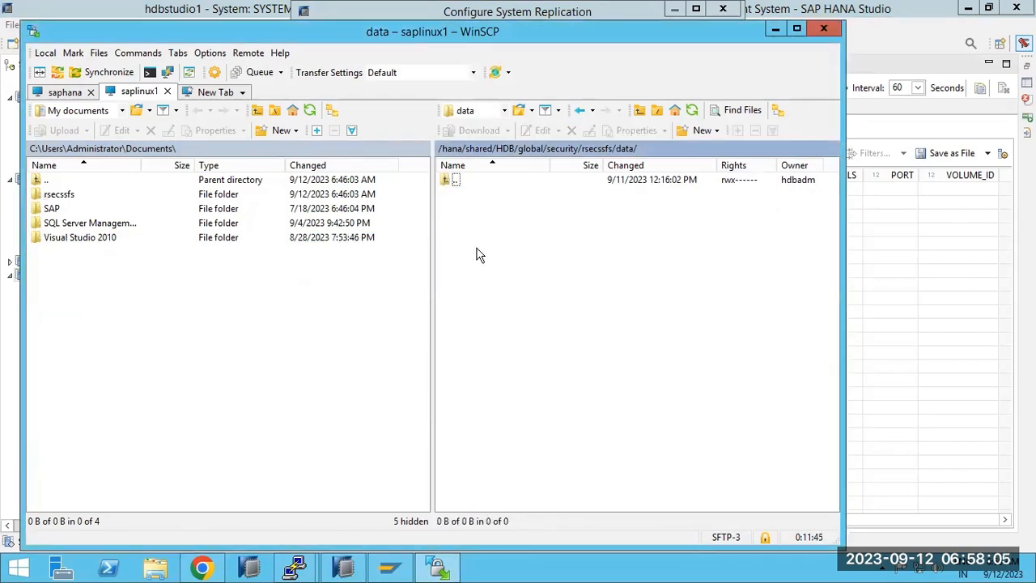
Delete SSFS_HDB.KEY from the rsecssfs/key folder, then return to the replication wizard.
click(579, 110)
click(460, 209)
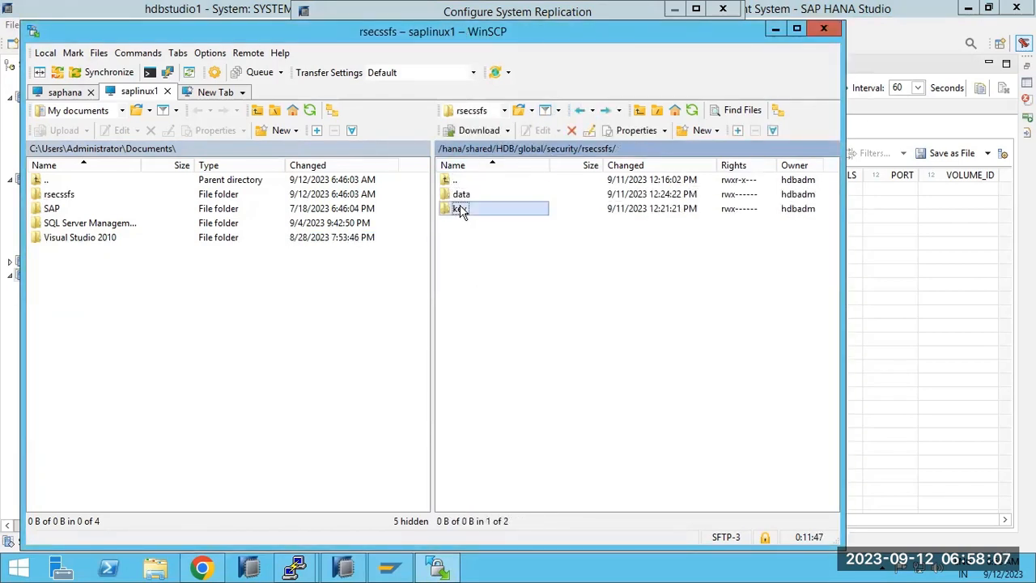
double_click(460, 209)
click(480, 195)
key(Delete)
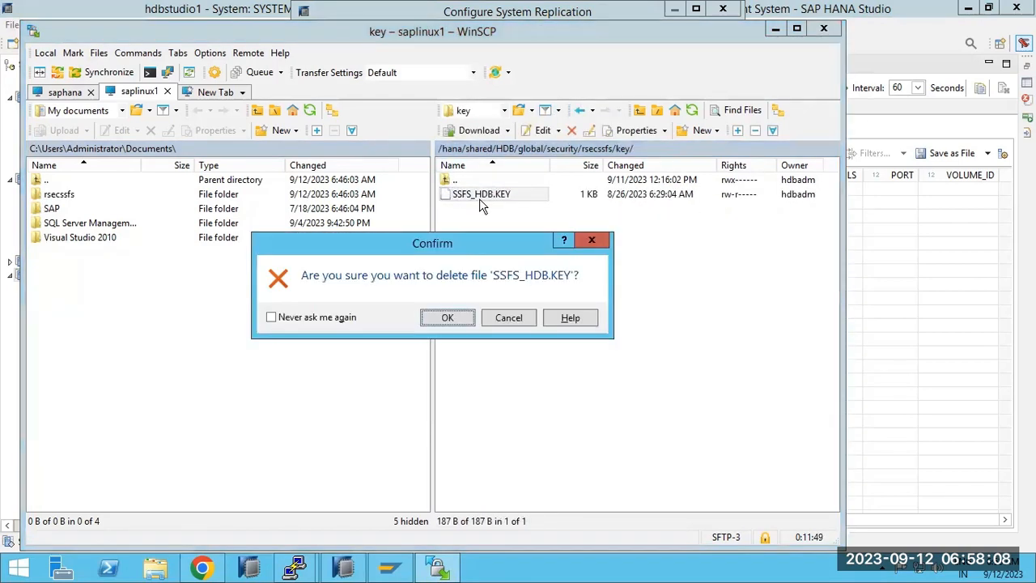
click(475, 317)
click(862, 284)
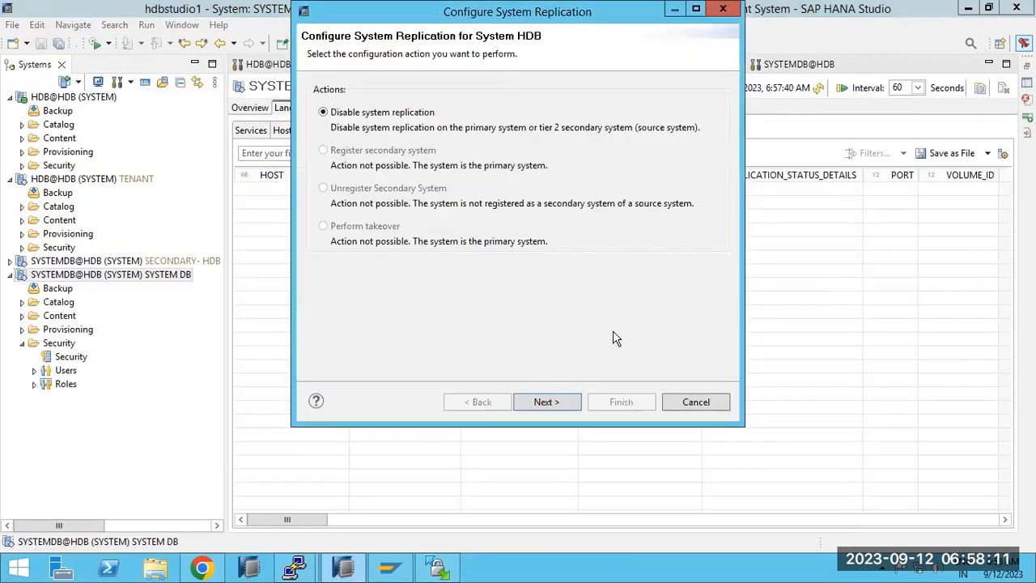
Confirm Disable system replication for primary HDB on saphana and finish from the summary.
click(545, 402)
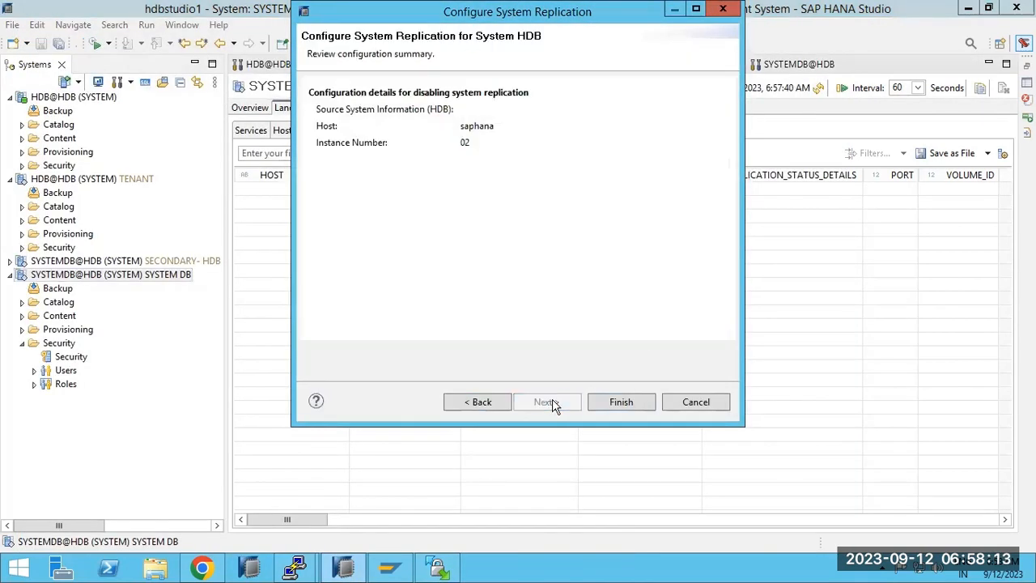
click(497, 402)
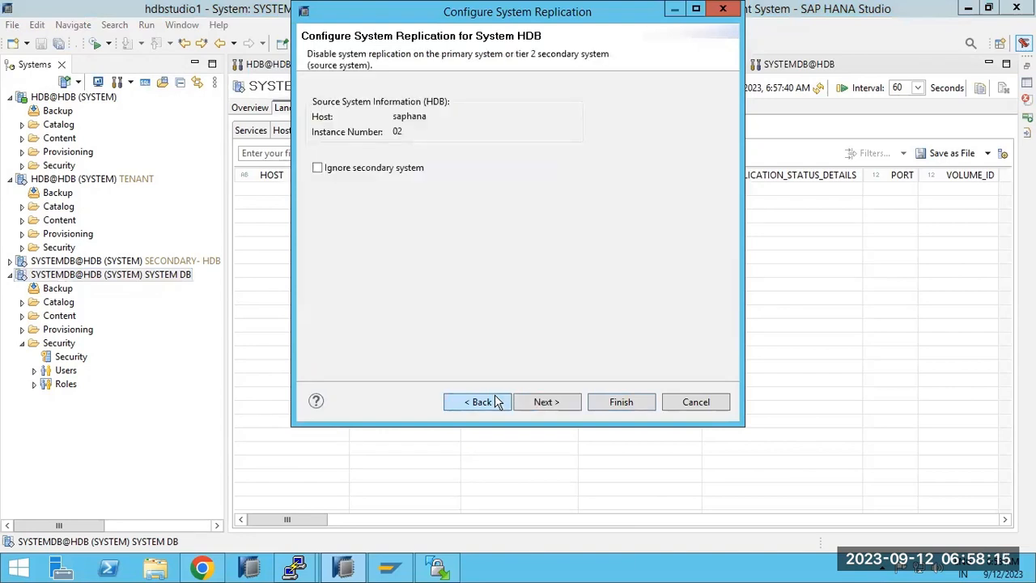
click(546, 402)
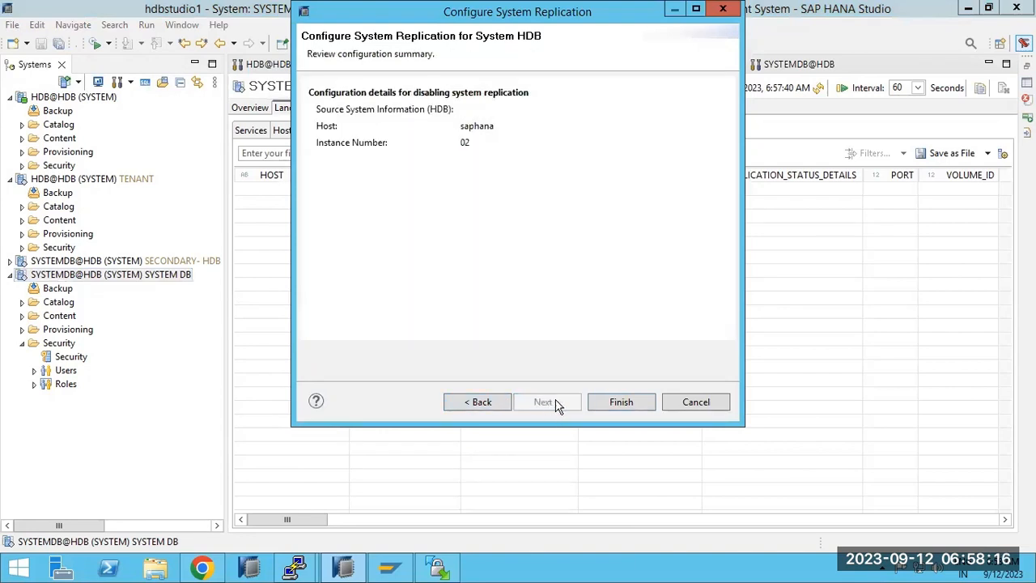
click(620, 402)
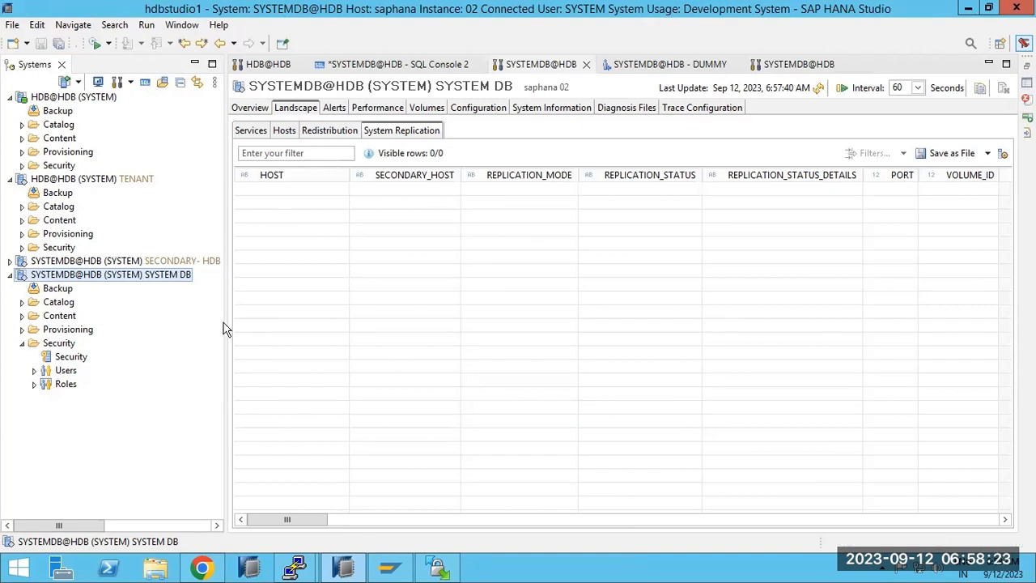
Disable replication on SECONDARY- HDB (saplinux1), logging on as the <sid>adm user first.
right_click(93, 263)
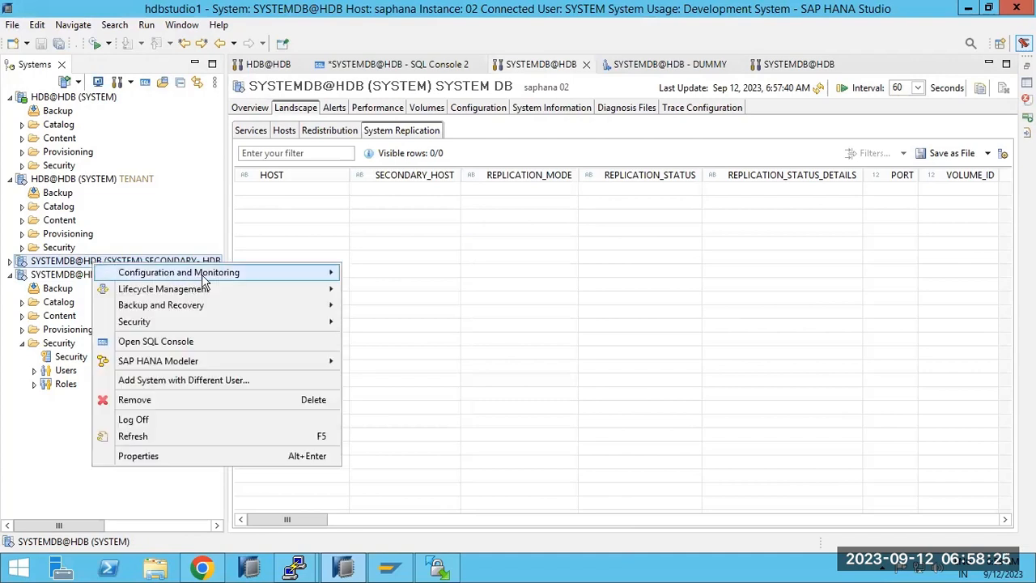
mouse_move(270, 276)
click(369, 363)
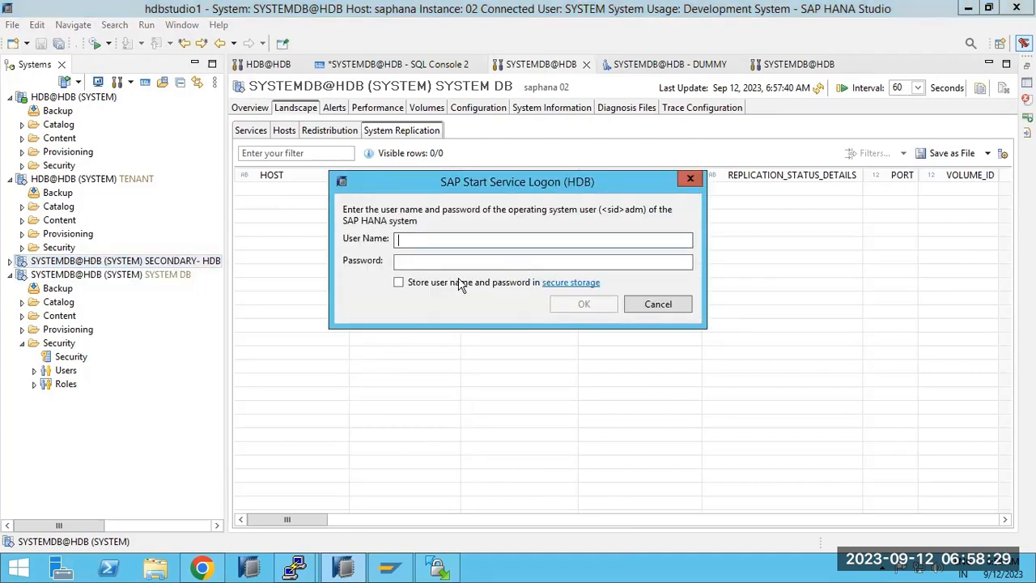
text(hdbadm)
key(Tab)
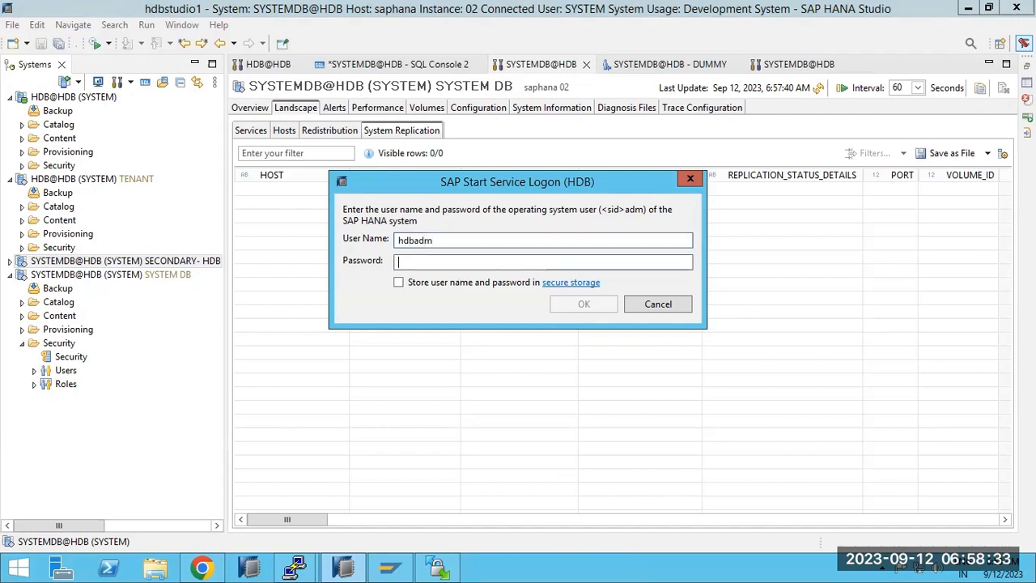
text(•••••••••••)
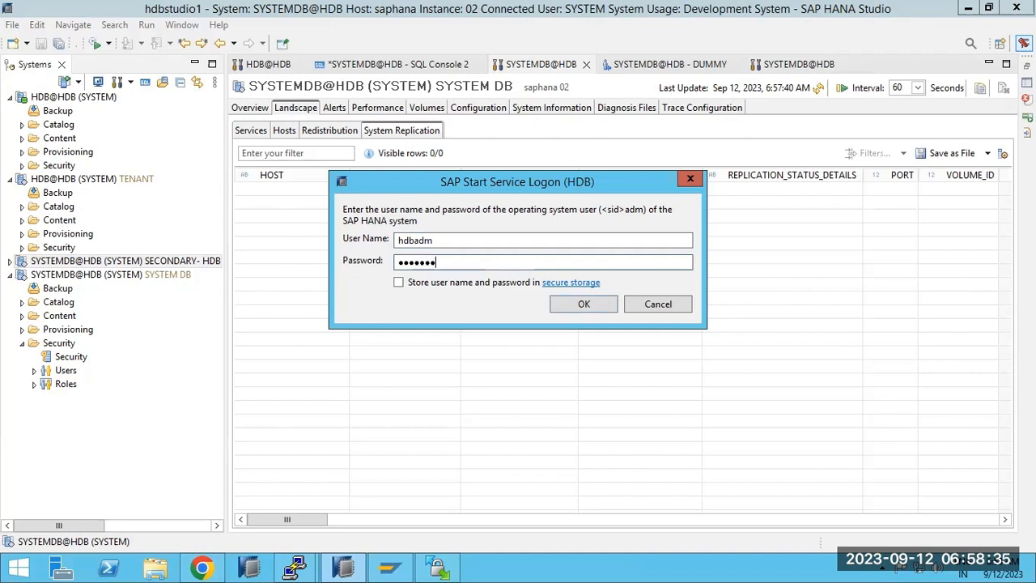
key(Return)
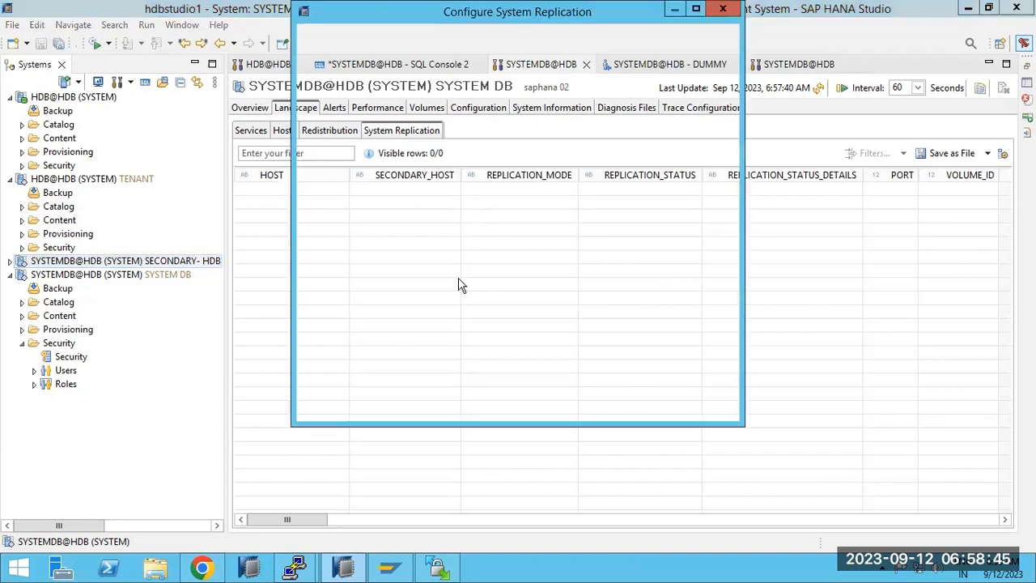
click(543, 399)
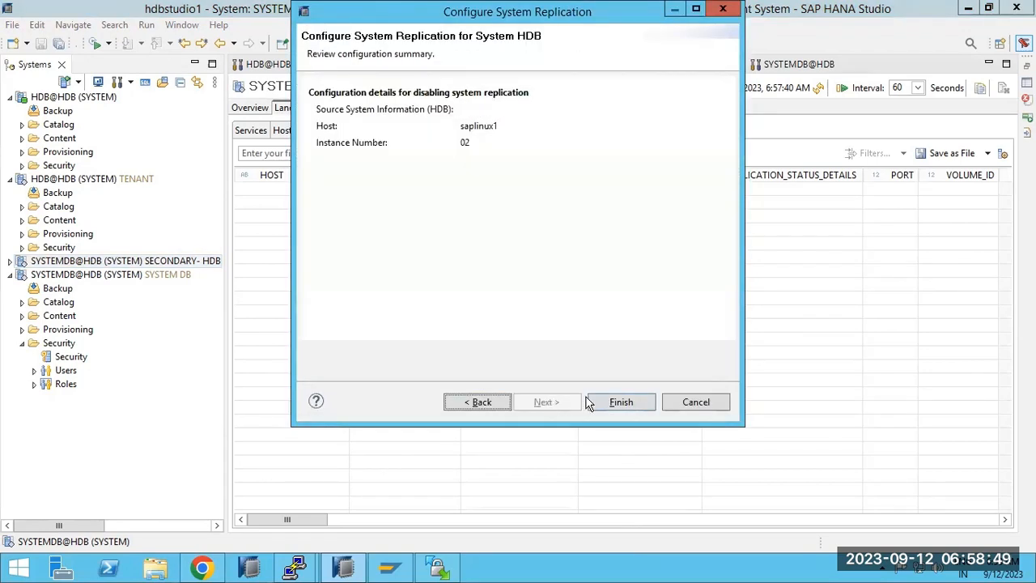
click(620, 402)
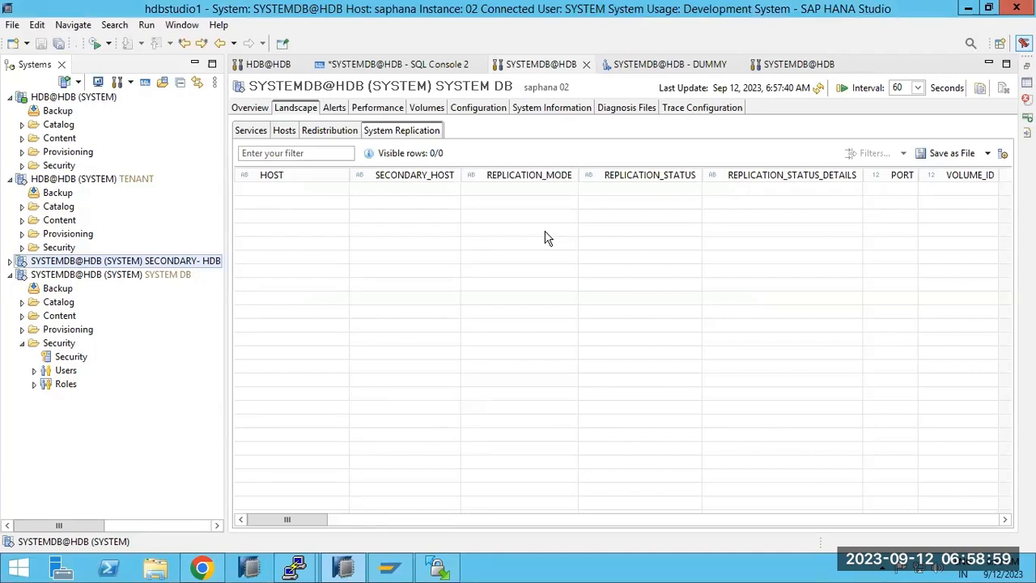
Check the SECONDARY- HDB console, SYSTEM DB and tenant status, then minimize the remote session.
click(78, 276)
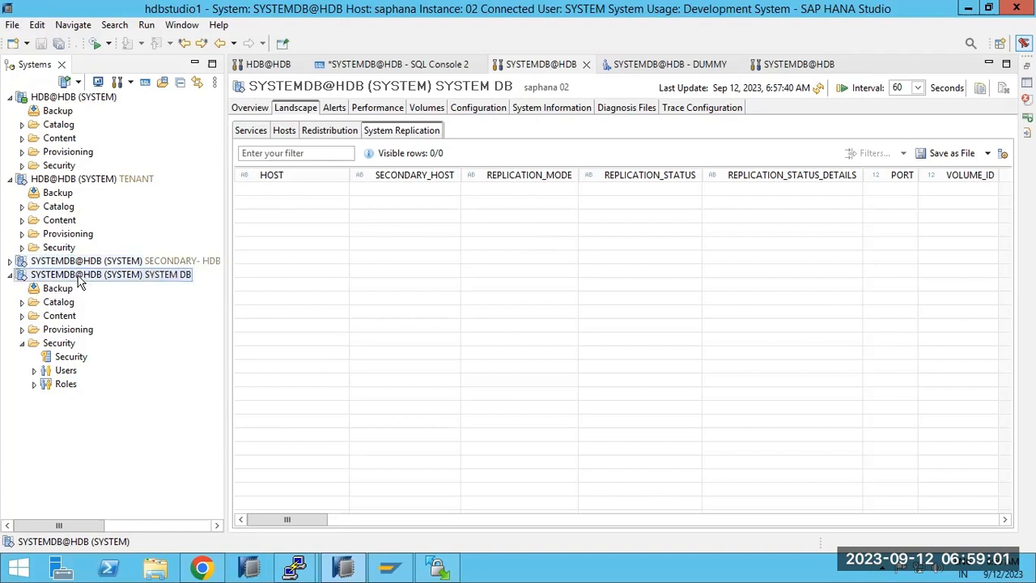
click(79, 264)
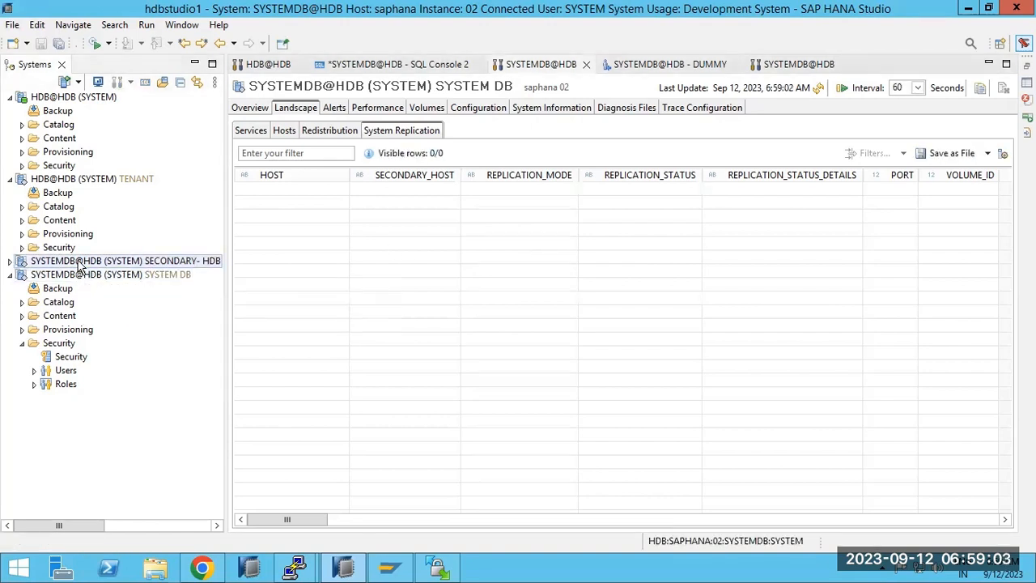
double_click(80, 264)
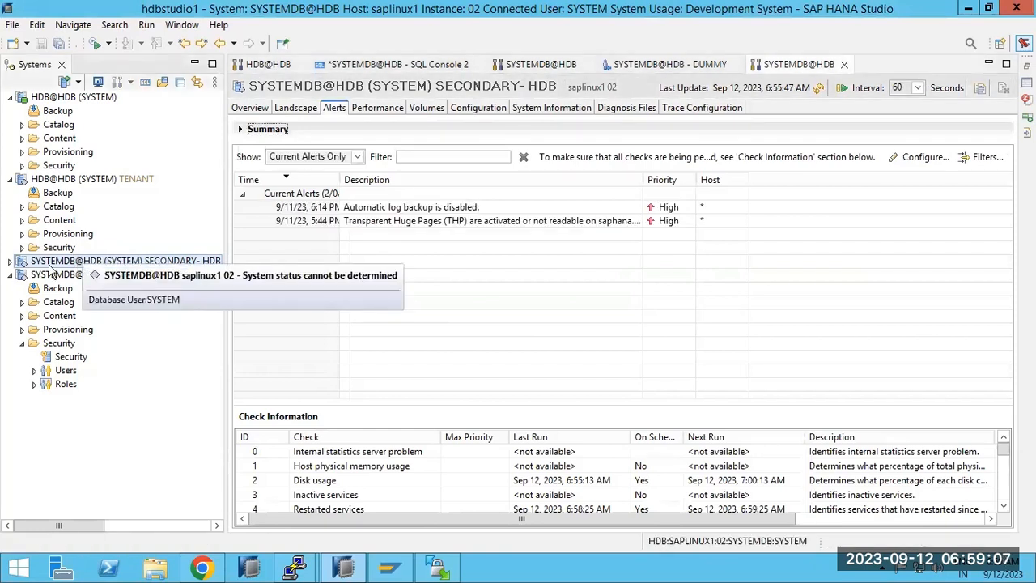
click(10, 261)
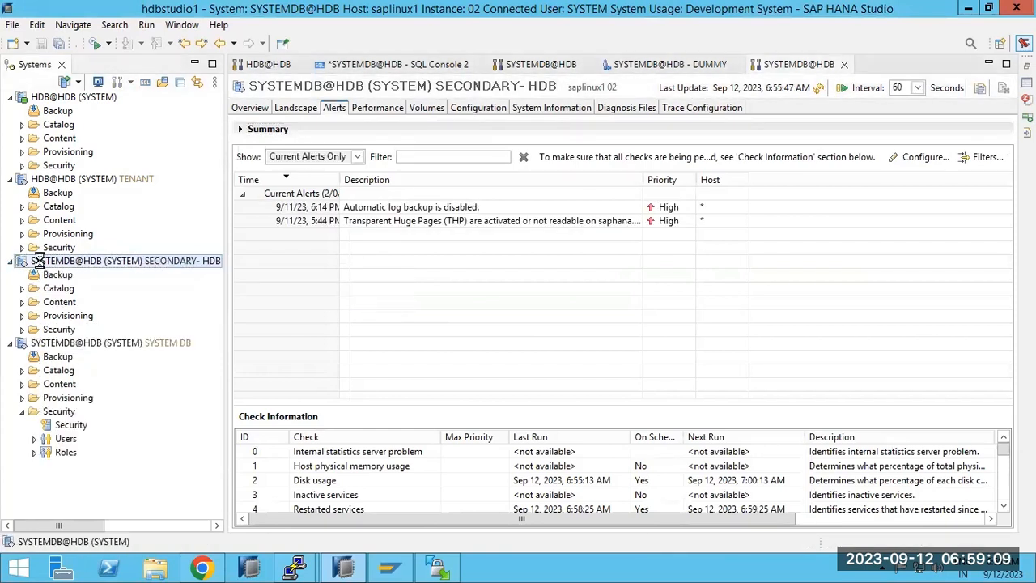
click(50, 343)
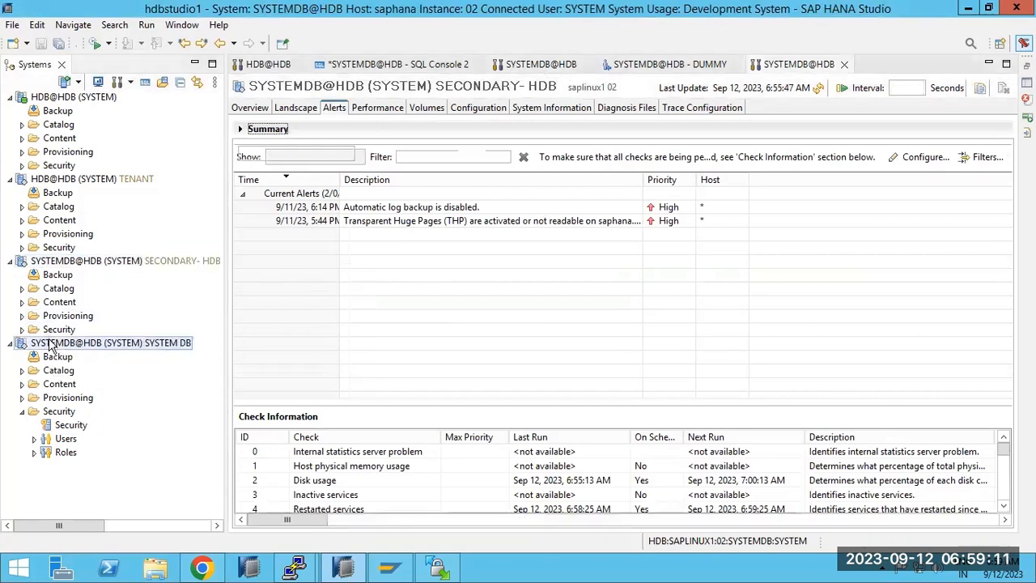
click(52, 178)
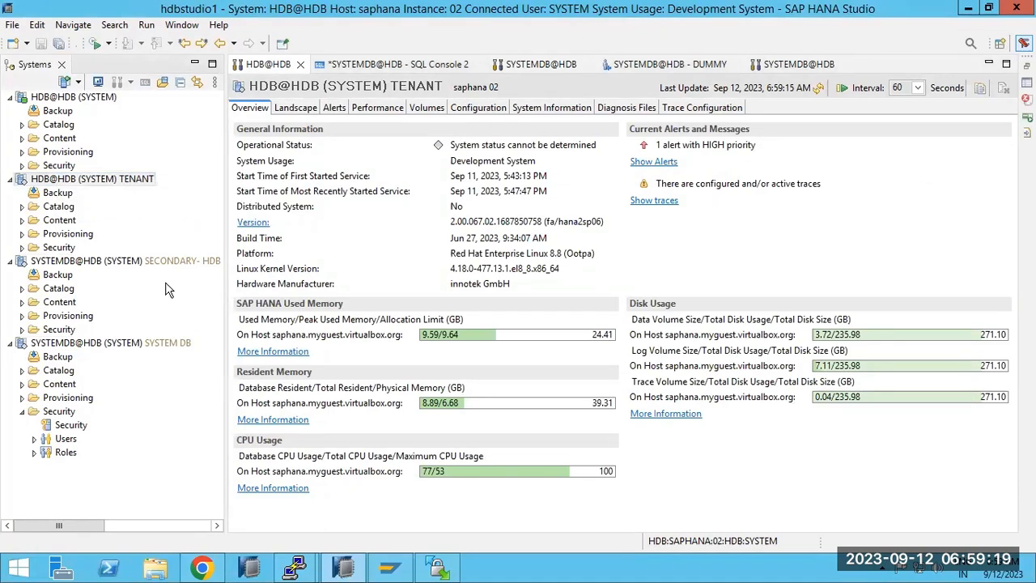
click(669, 8)
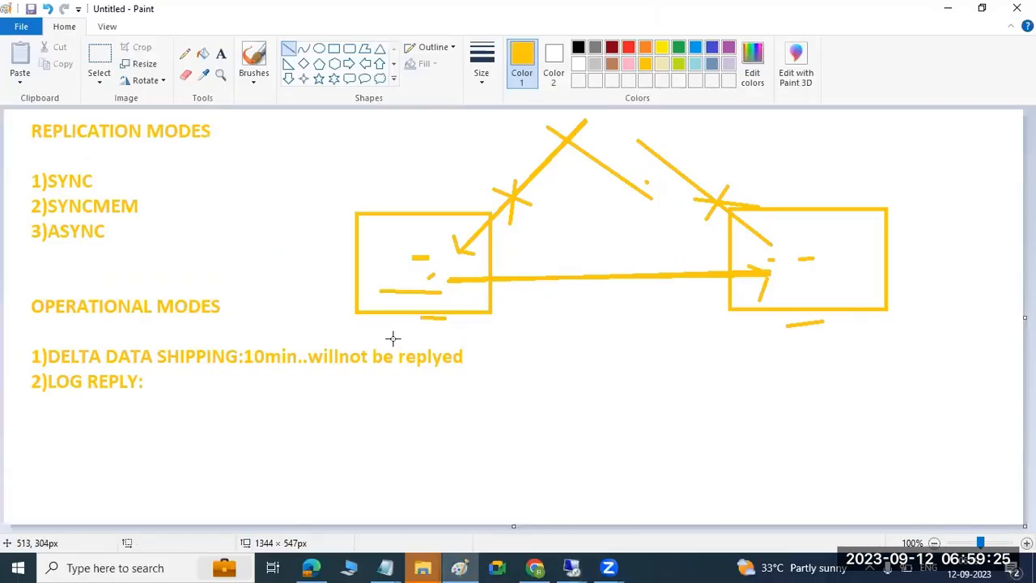
Add text labels SAPLINUX1 under the left box and SAPHANA under the right box.
click(220, 54)
drag(368, 327, 585, 377)
text(SAPLINUX1)
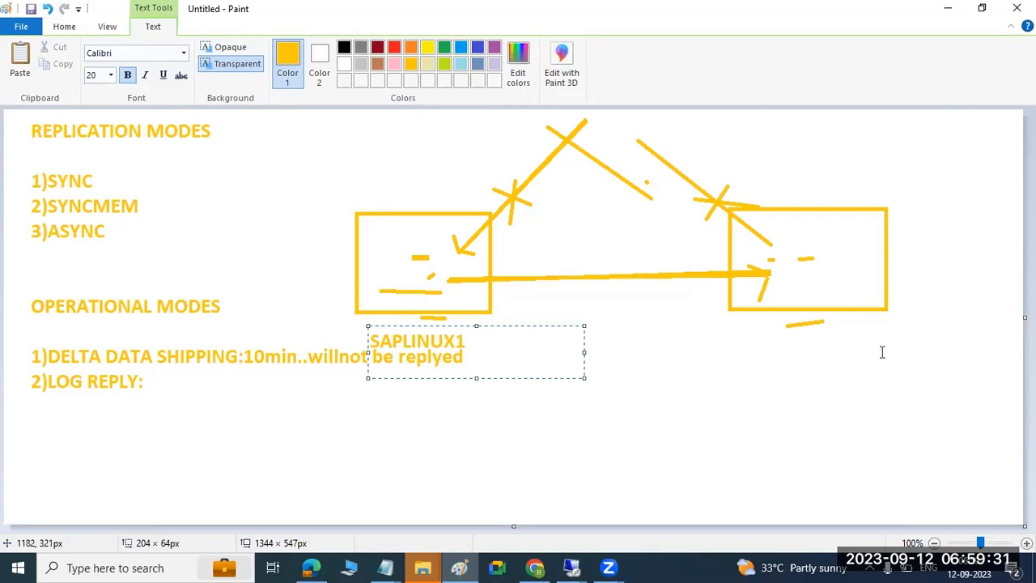
drag(750, 328, 943, 354)
text(S)
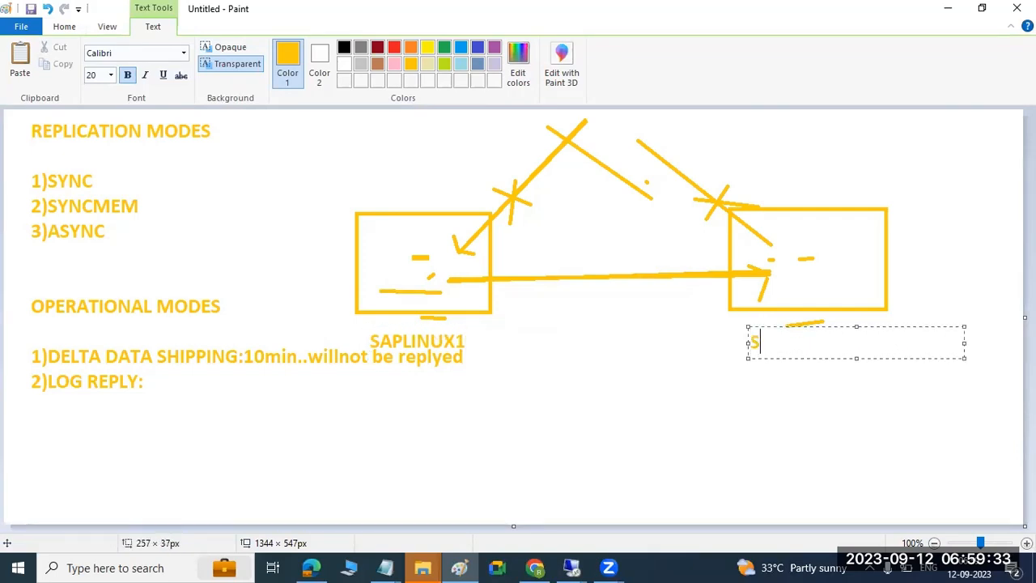
text(APHANA)
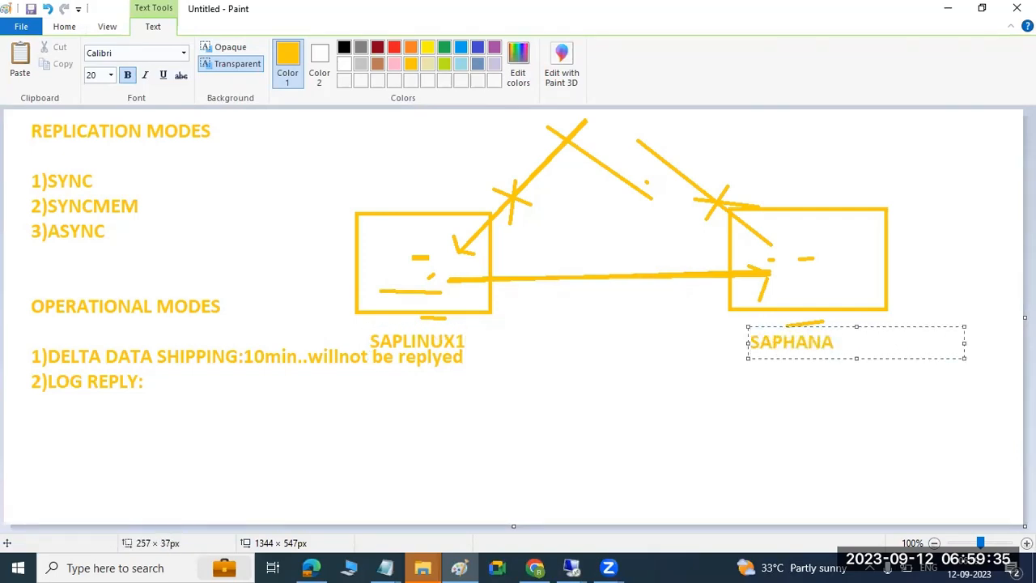